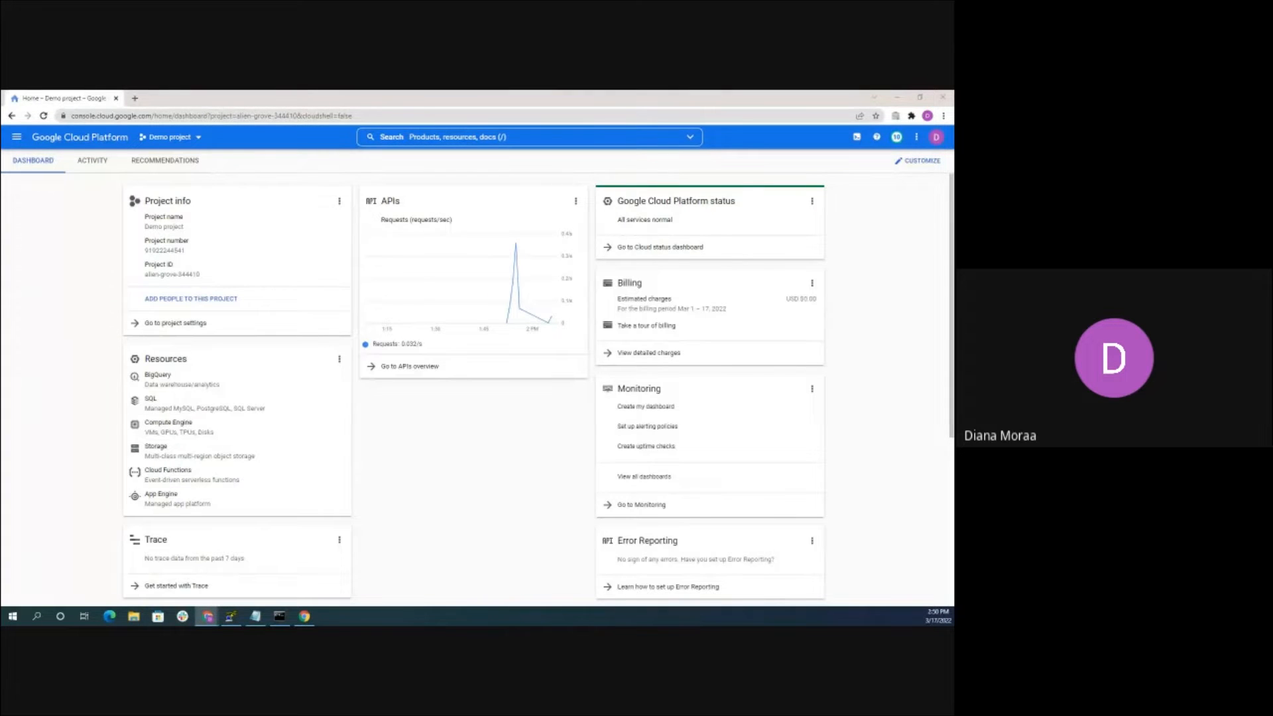
Start a new project from the project picker, then return to the home dashboard
{"action": "left_click", "coordinate": [198, 138]}
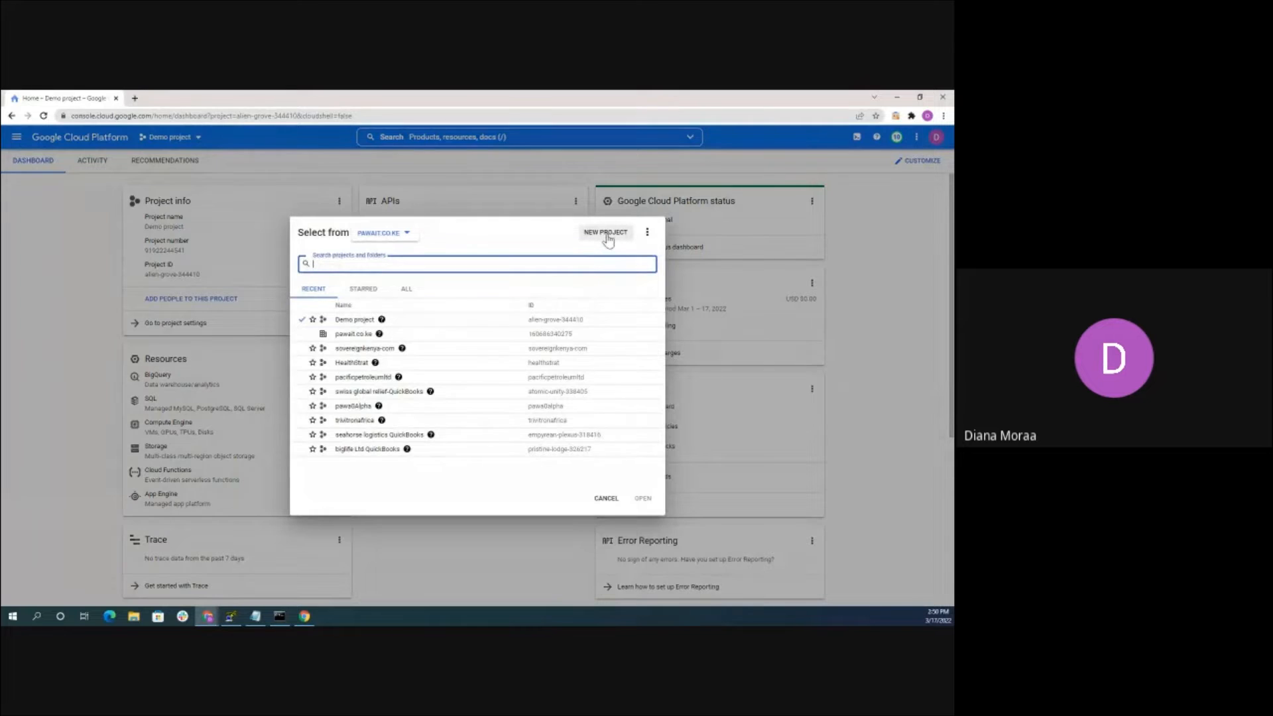
{"action": "left_click", "coordinate": [605, 233]}
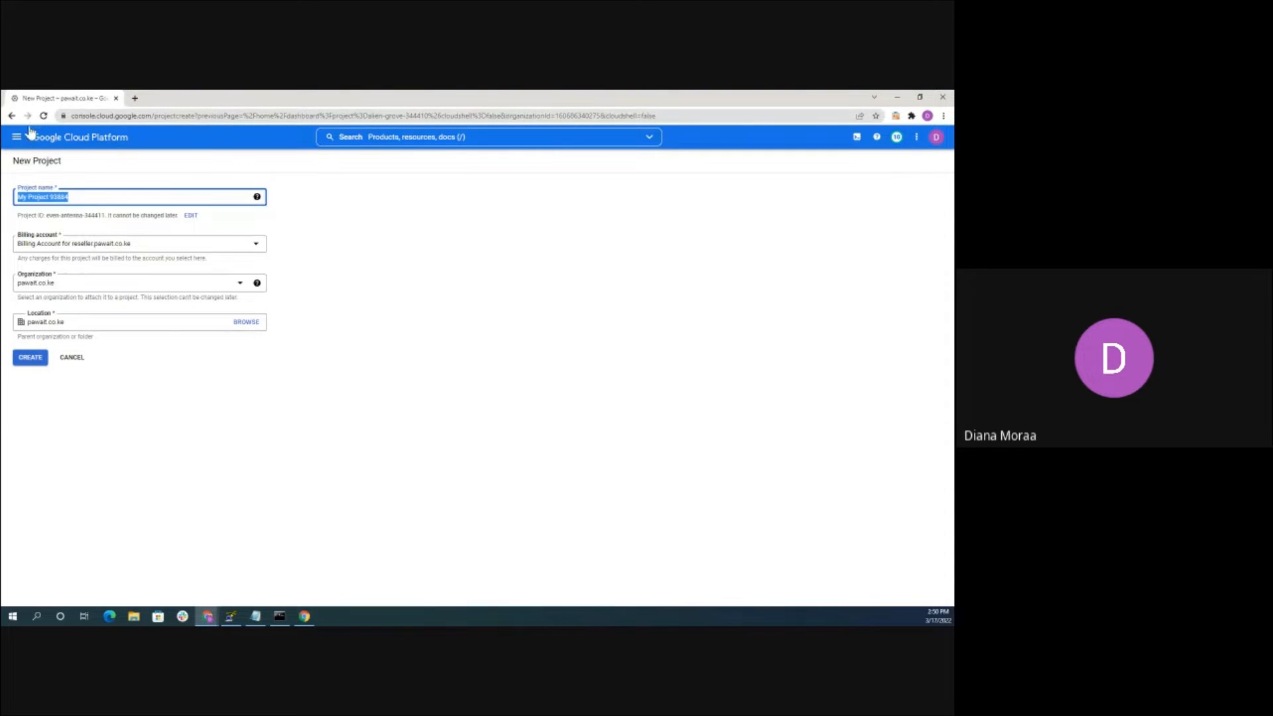
{"action": "left_click", "coordinate": [12, 115]}
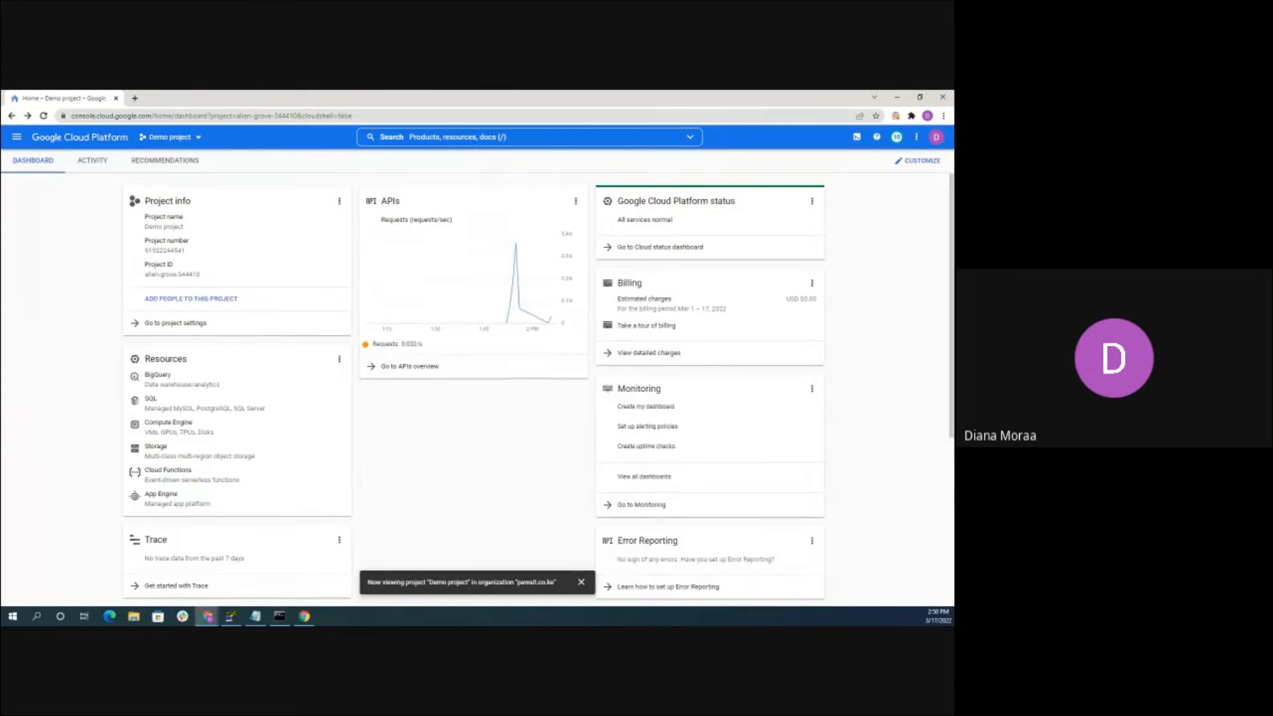
Browse the full list of console products, then close it to get back to the dashboard
{"action": "left_click", "coordinate": [16, 137]}
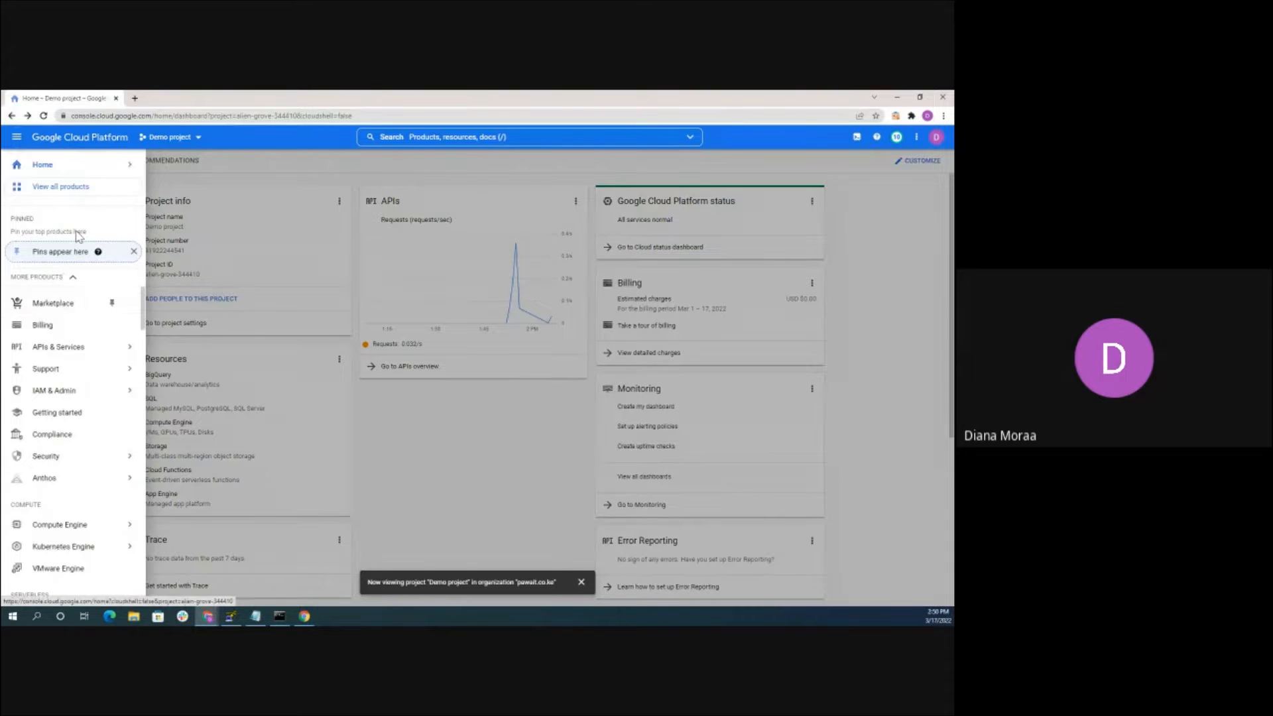
{"action": "scroll", "coordinate": [63, 331], "scroll_direction": "down", "scroll_amount": 3}
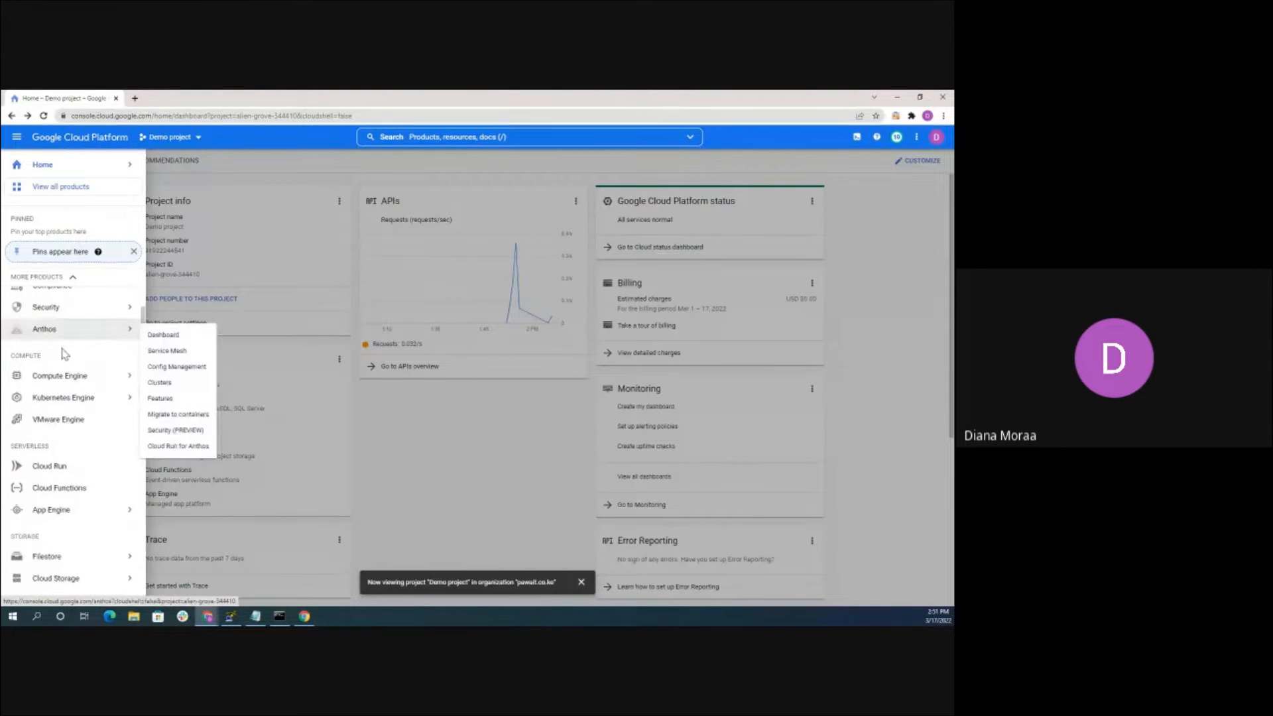
{"action": "mouse_move", "coordinate": [54, 376]}
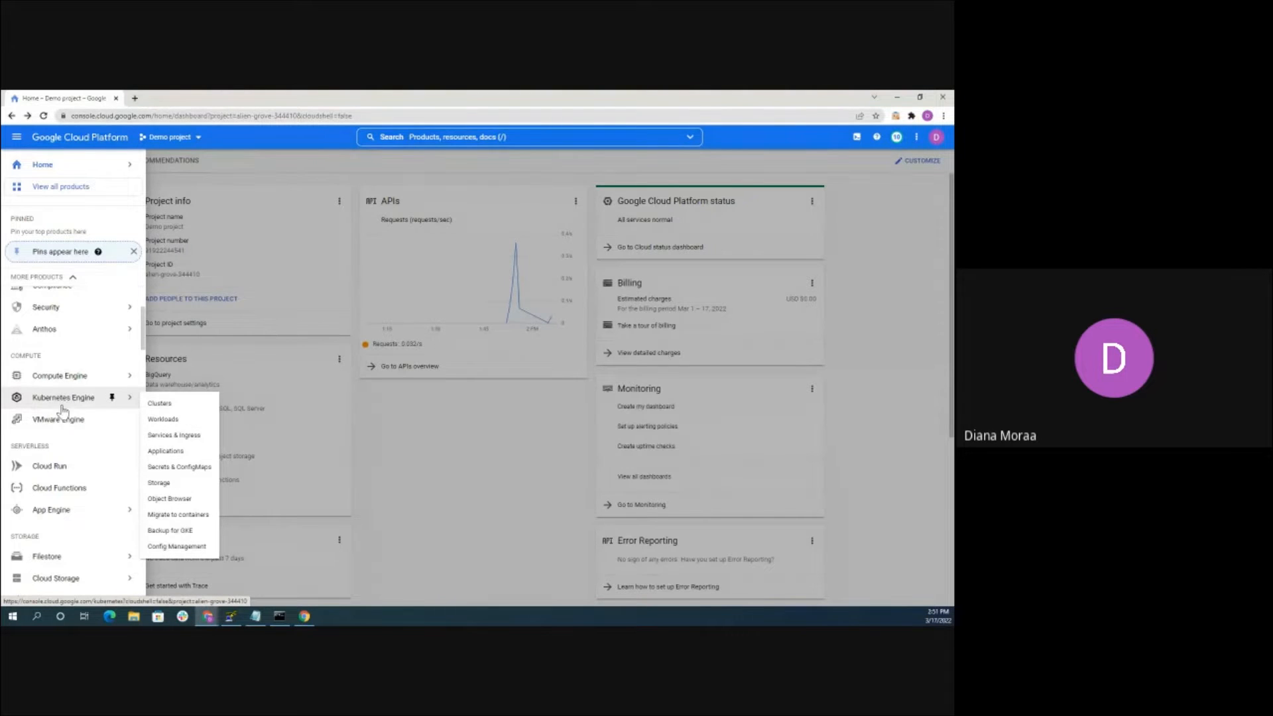
{"action": "scroll", "coordinate": [68, 398], "scroll_direction": "down", "scroll_amount": 1}
{"action": "scroll", "coordinate": [66, 376], "scroll_direction": "down", "scroll_amount": 1}
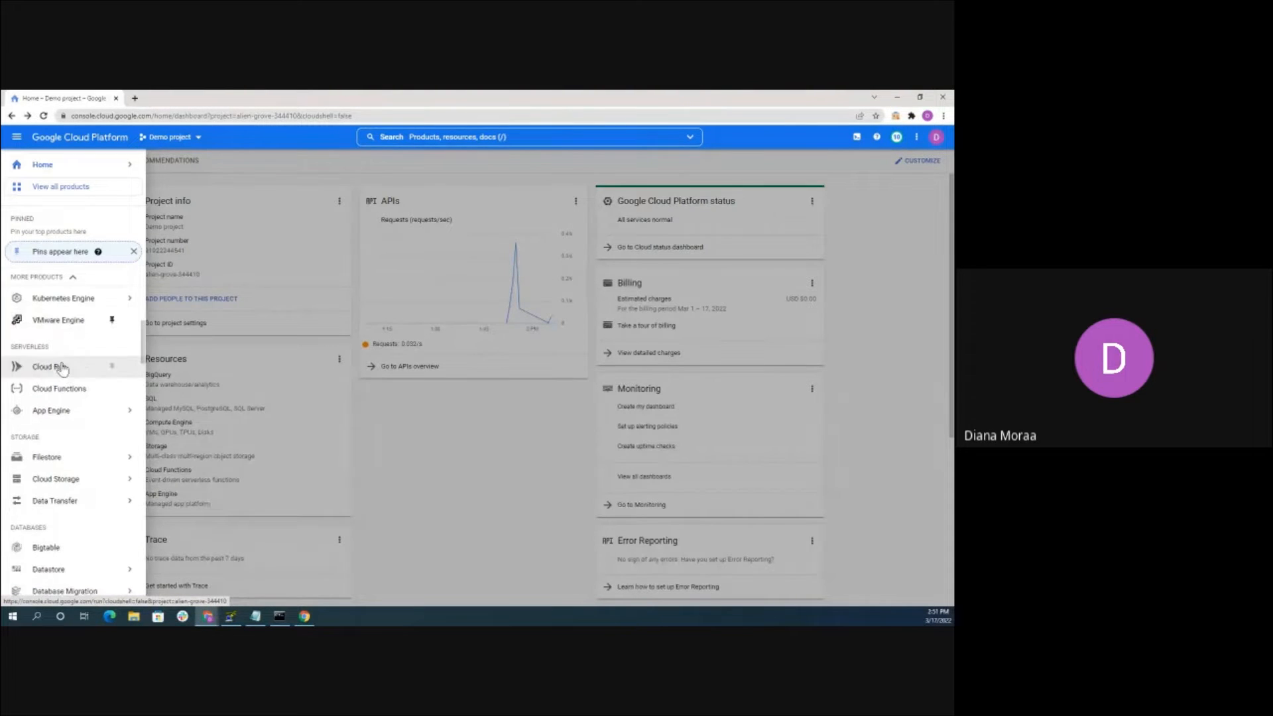
{"action": "scroll", "coordinate": [60, 375], "scroll_direction": "down", "scroll_amount": 1}
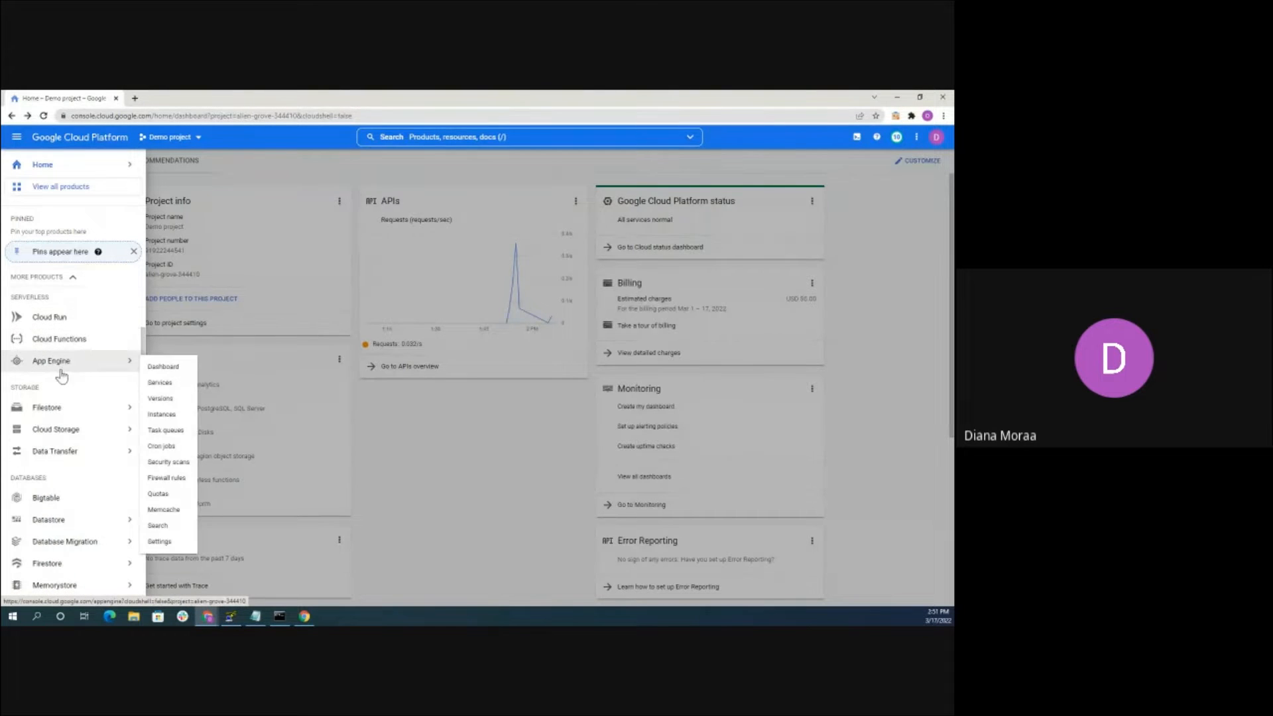
{"action": "scroll", "coordinate": [72, 340], "scroll_direction": "down", "scroll_amount": 1}
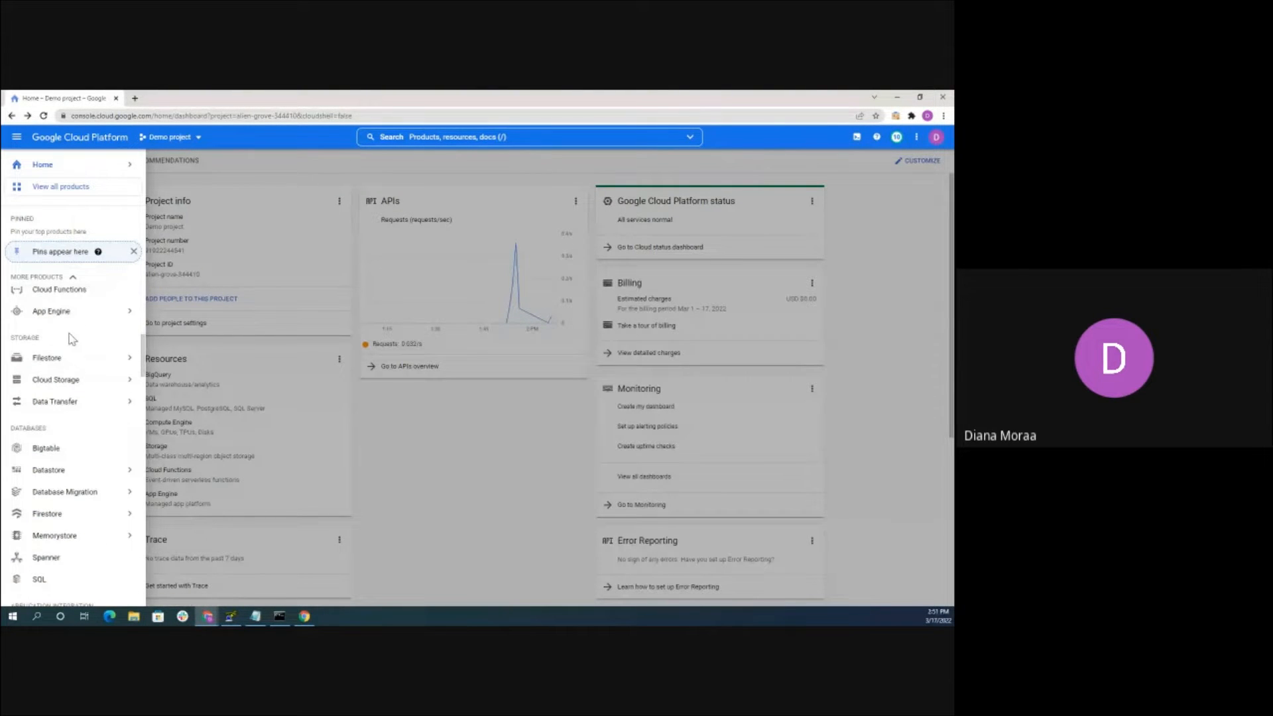
{"action": "scroll", "coordinate": [71, 337], "scroll_direction": "down", "scroll_amount": 1}
{"action": "scroll", "coordinate": [73, 316], "scroll_direction": "up", "scroll_amount": 1}
{"action": "scroll", "coordinate": [73, 315], "scroll_direction": "down", "scroll_amount": 2}
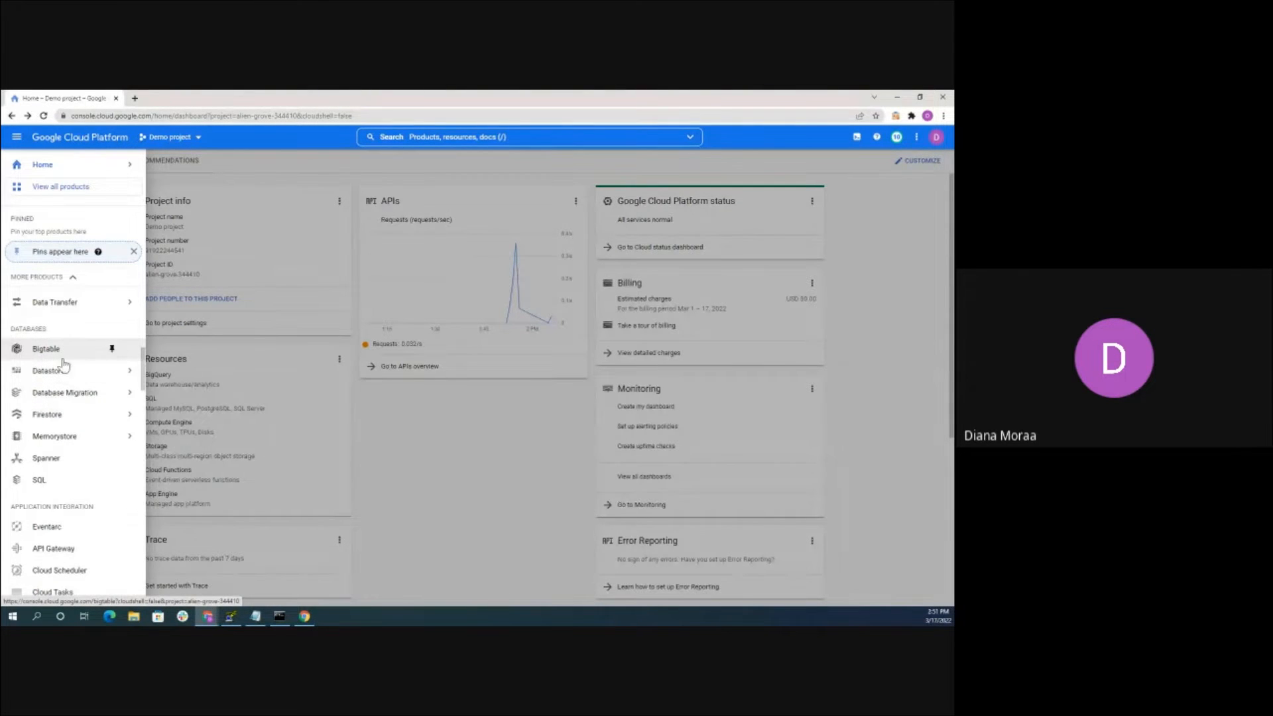
{"action": "scroll", "coordinate": [71, 352], "scroll_direction": "down", "scroll_amount": 3}
{"action": "scroll", "coordinate": [71, 363], "scroll_direction": "down", "scroll_amount": 4}
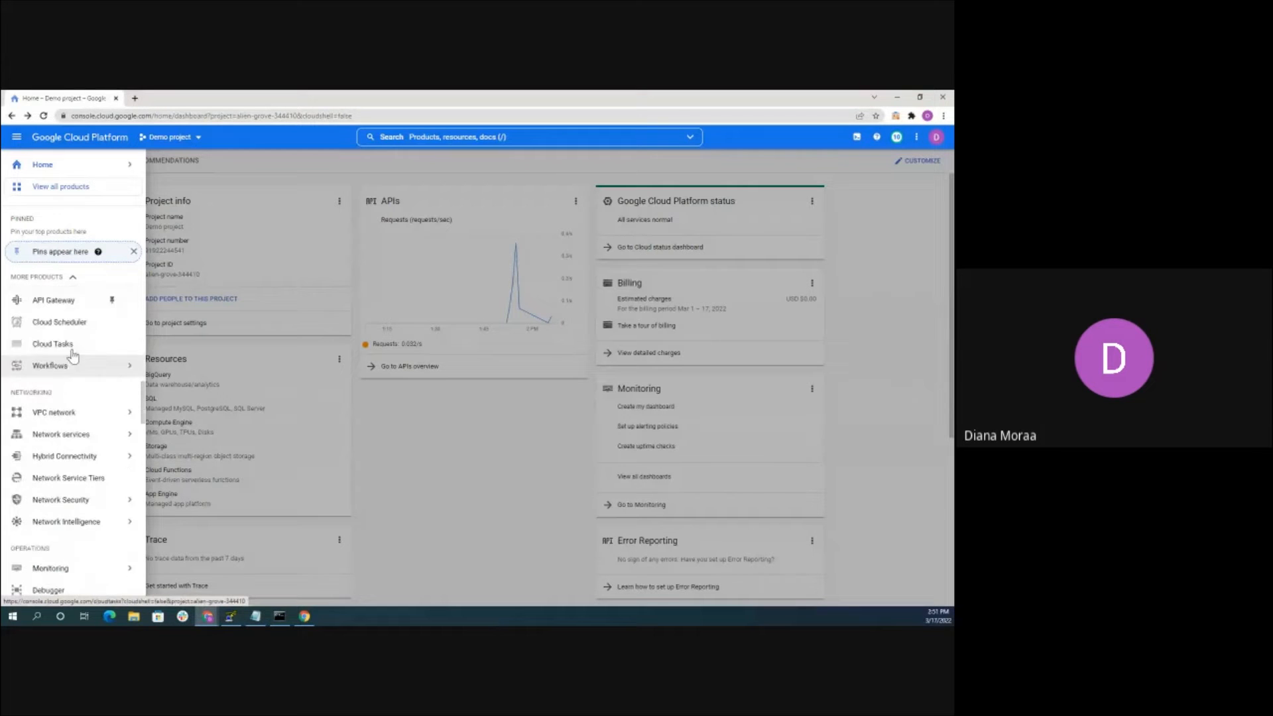
{"action": "scroll", "coordinate": [65, 360], "scroll_direction": "down", "scroll_amount": 3}
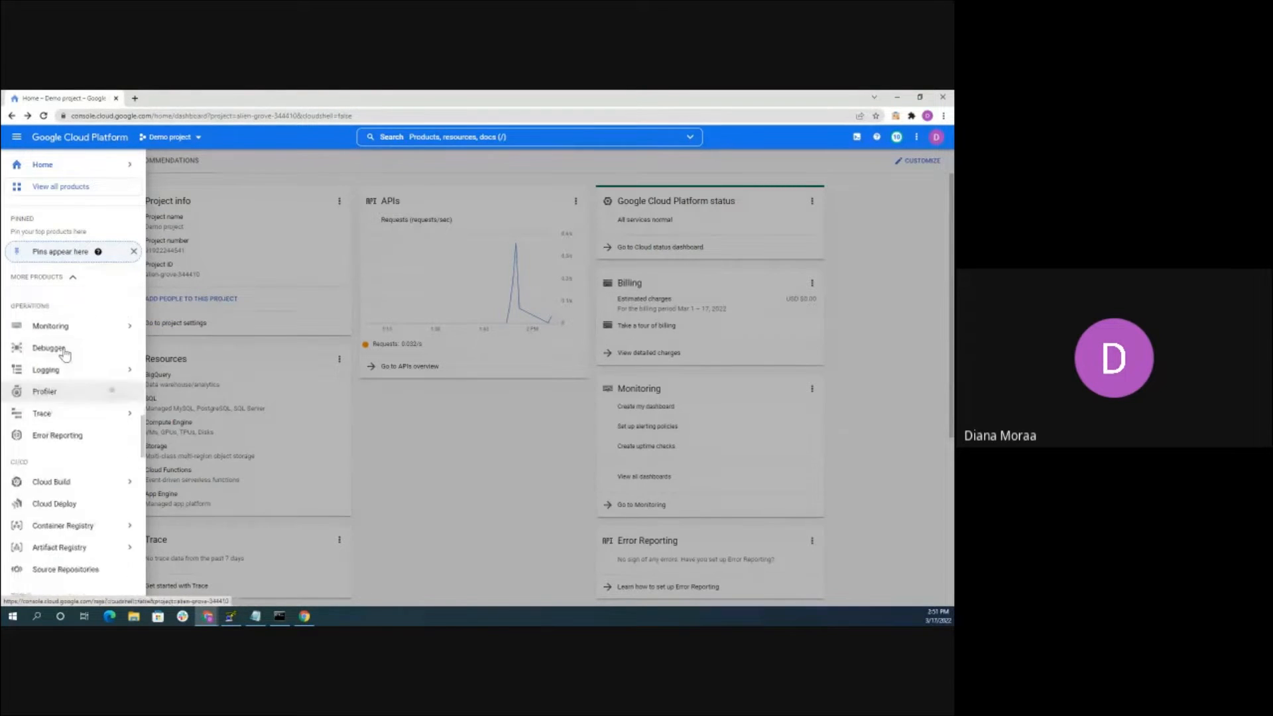
{"action": "scroll", "coordinate": [53, 402], "scroll_direction": "up", "scroll_amount": 2}
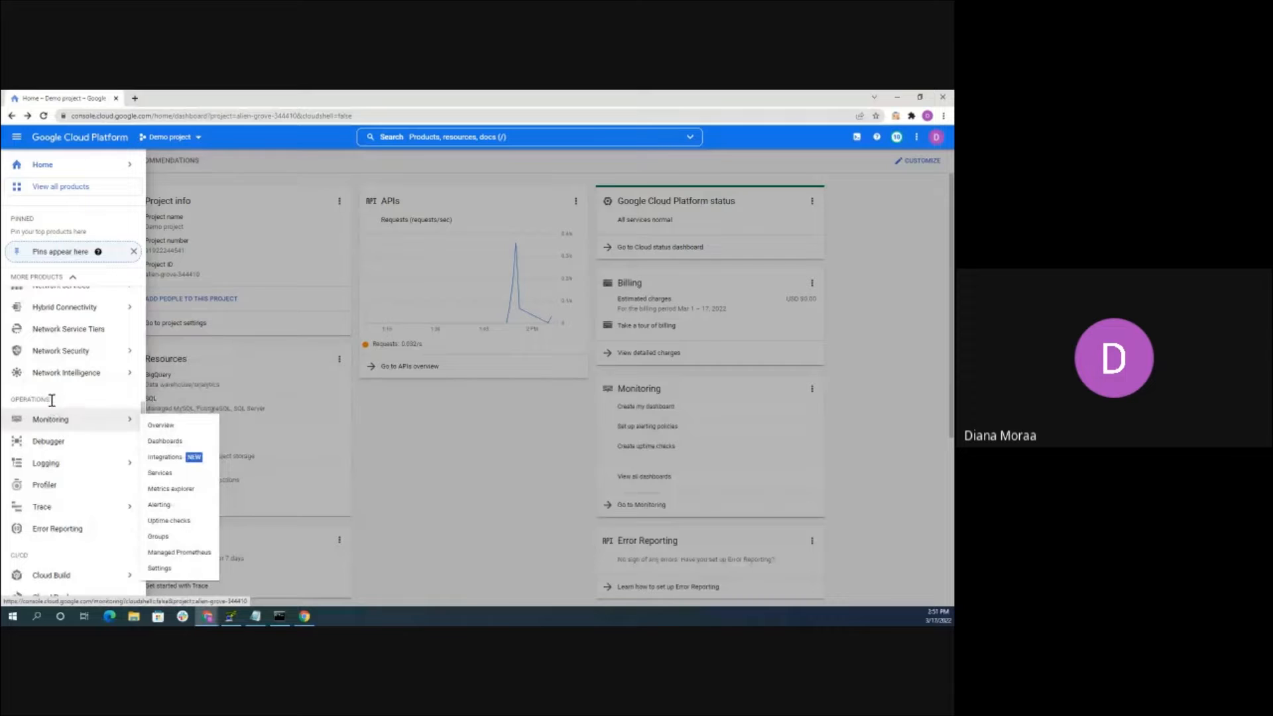
{"action": "scroll", "coordinate": [76, 383], "scroll_direction": "down", "scroll_amount": 3}
{"action": "scroll", "coordinate": [76, 383], "scroll_direction": "down", "scroll_amount": 2}
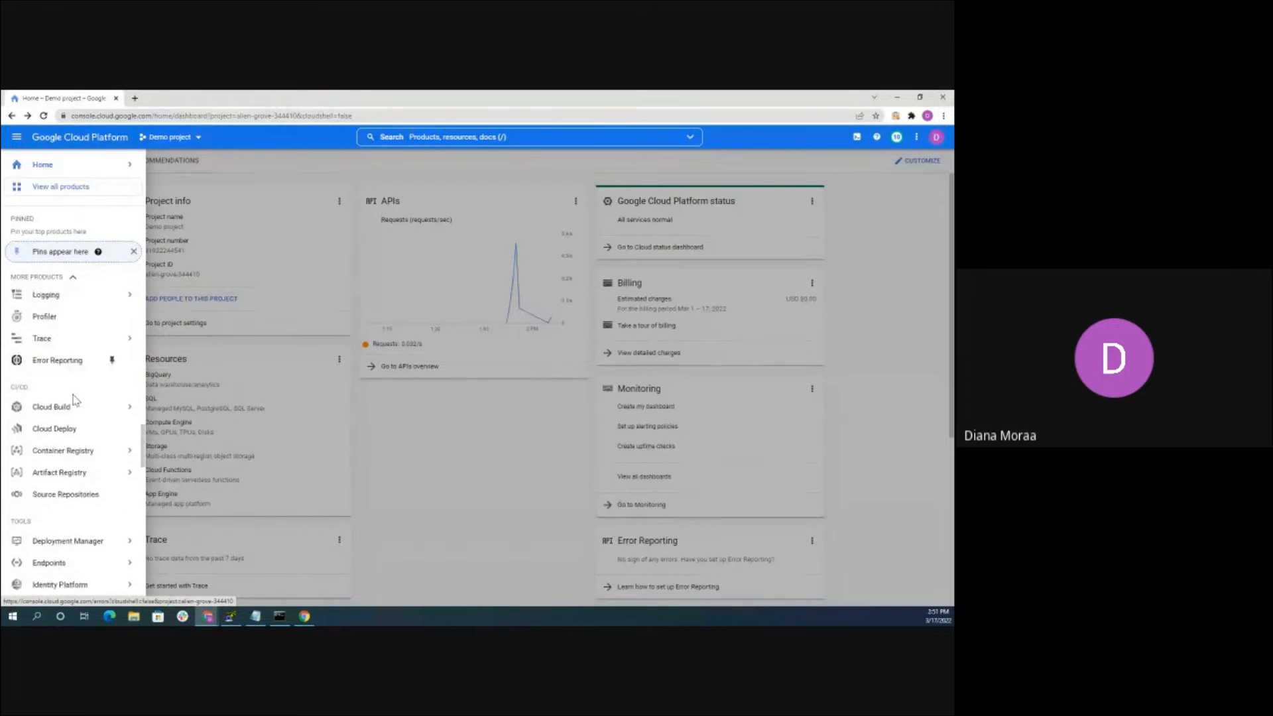
{"action": "left_click", "coordinate": [458, 440]}
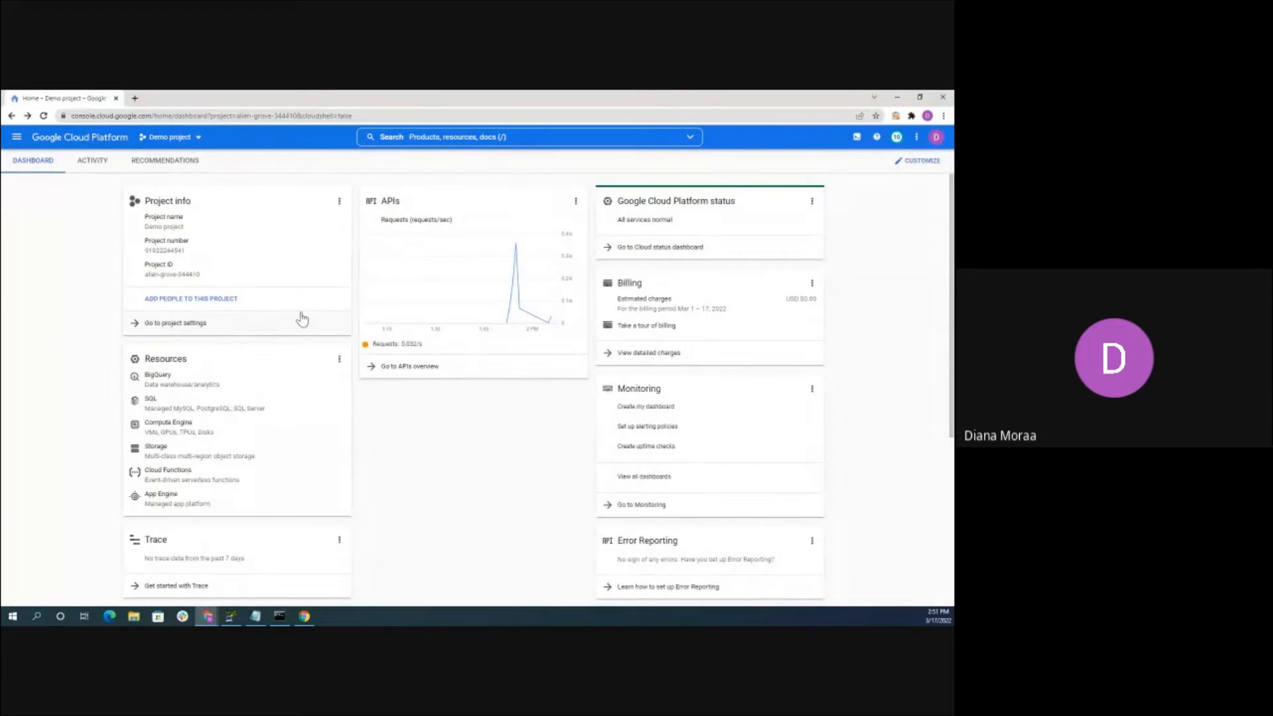
{"action": "scroll", "coordinate": [262, 329], "scroll_direction": "down", "scroll_amount": 3}
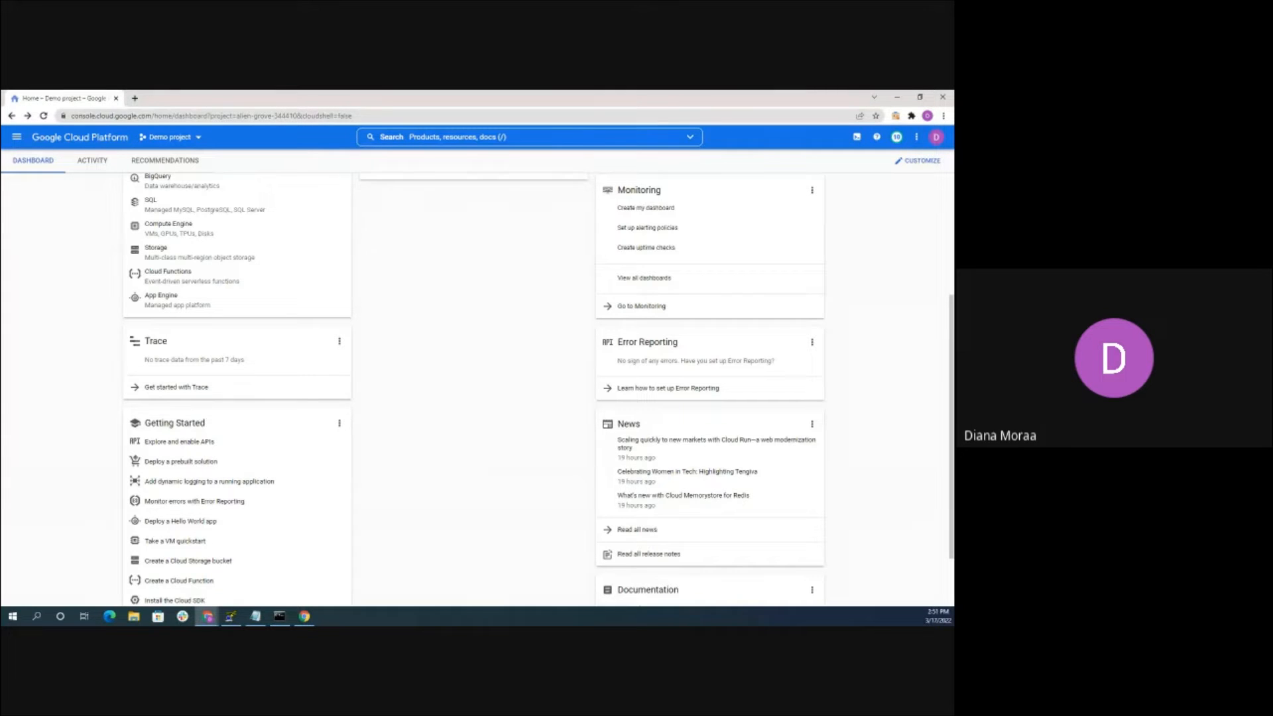
{"action": "scroll", "coordinate": [435, 407], "scroll_direction": "down", "scroll_amount": 1}
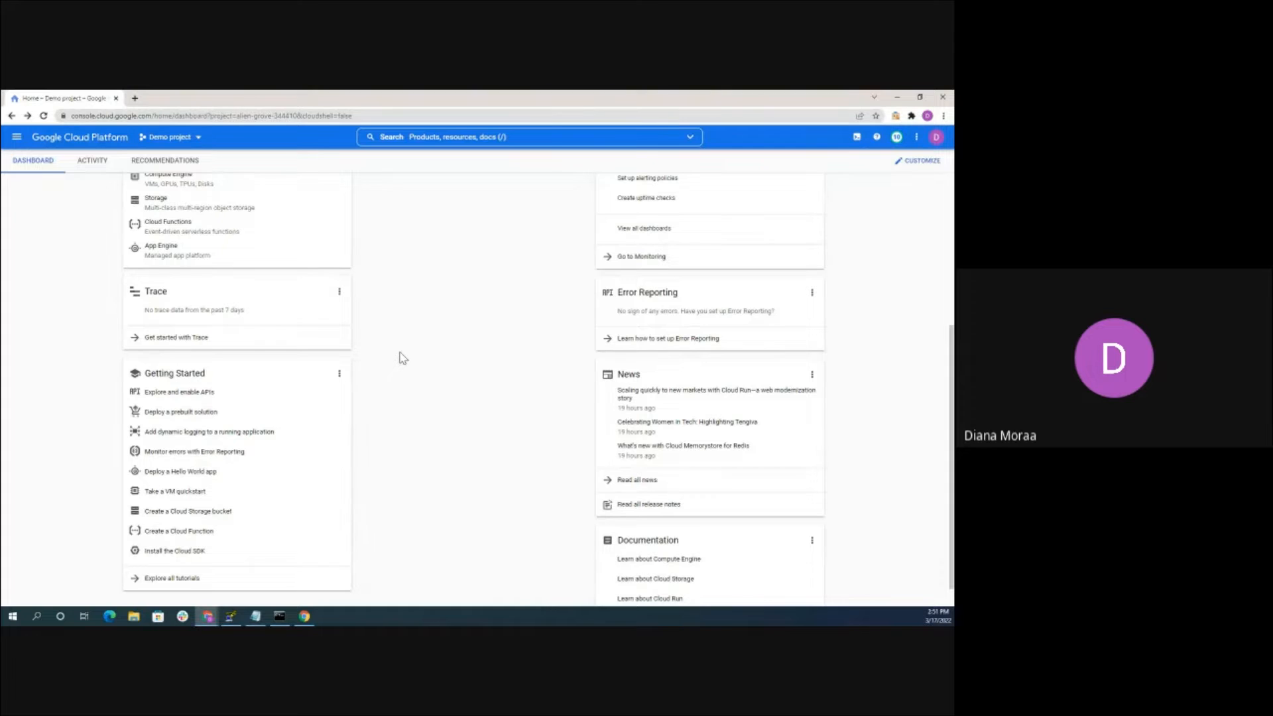
{"action": "scroll", "coordinate": [423, 292], "scroll_direction": "up", "scroll_amount": 4}
Search the console for 'm' and open the Marketplace page
{"action": "left_click", "coordinate": [458, 136]}
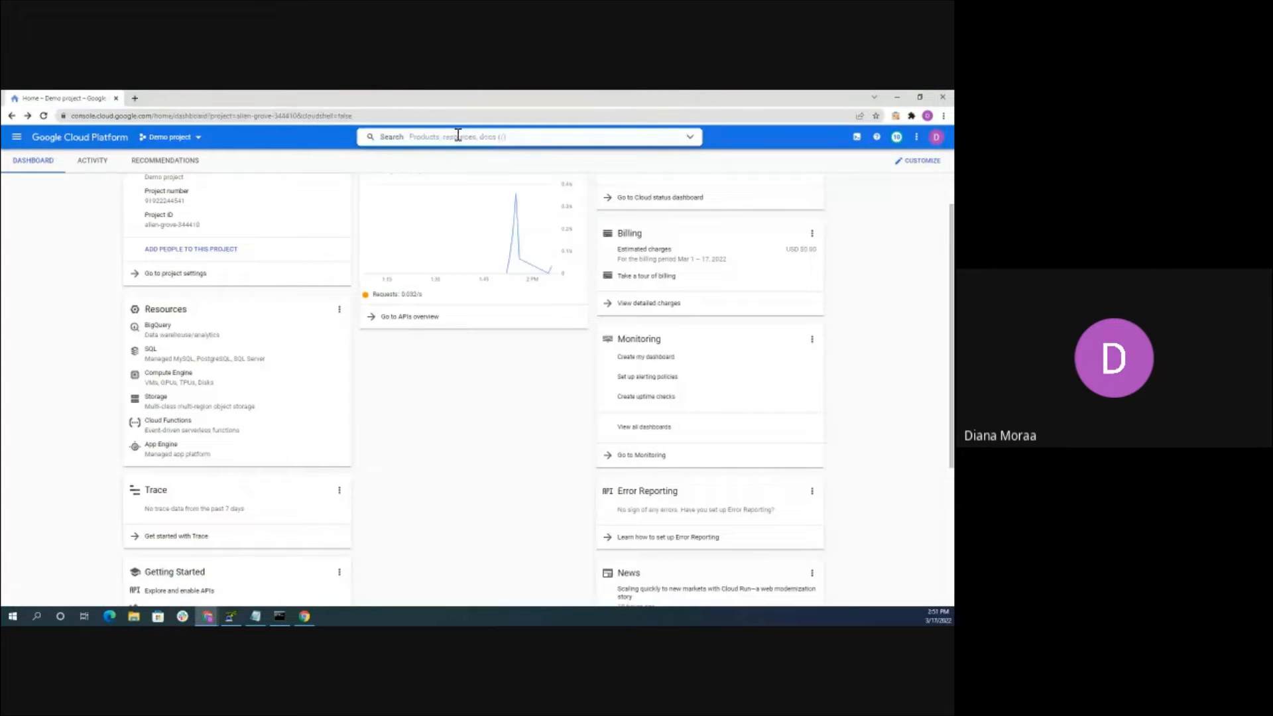
{"action": "type", "text": "market"}
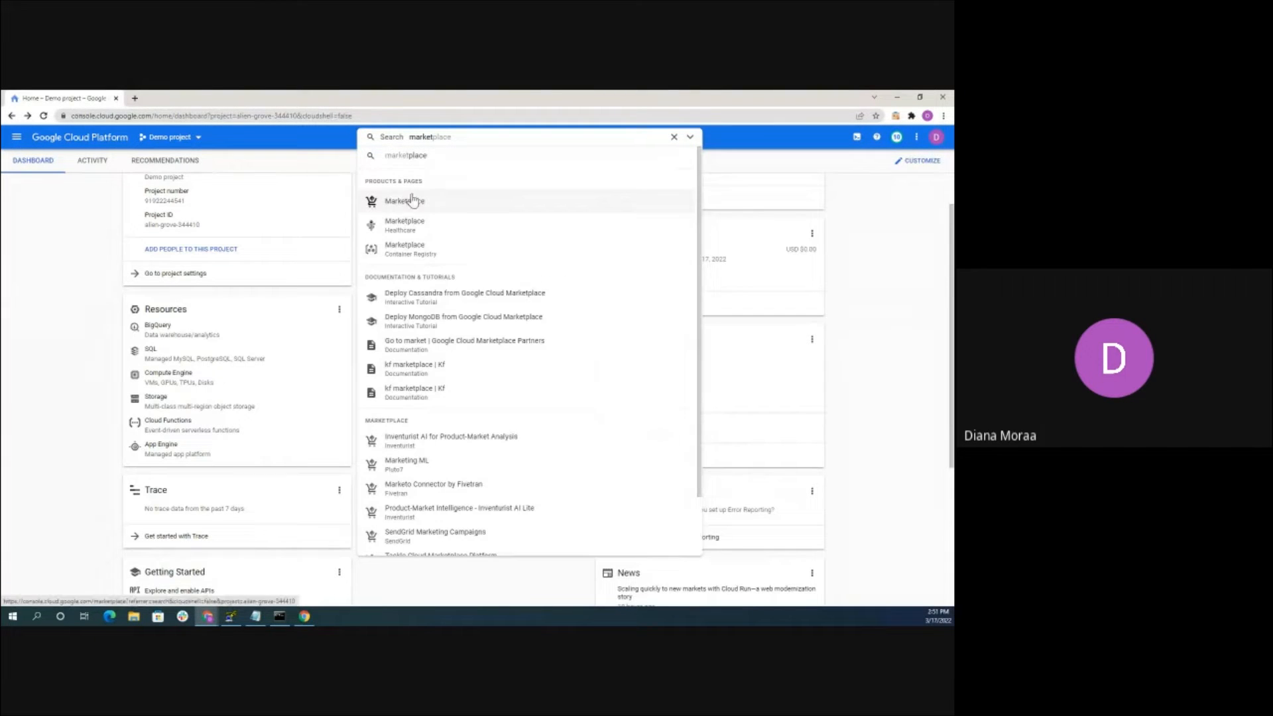
{"action": "left_click", "coordinate": [411, 200]}
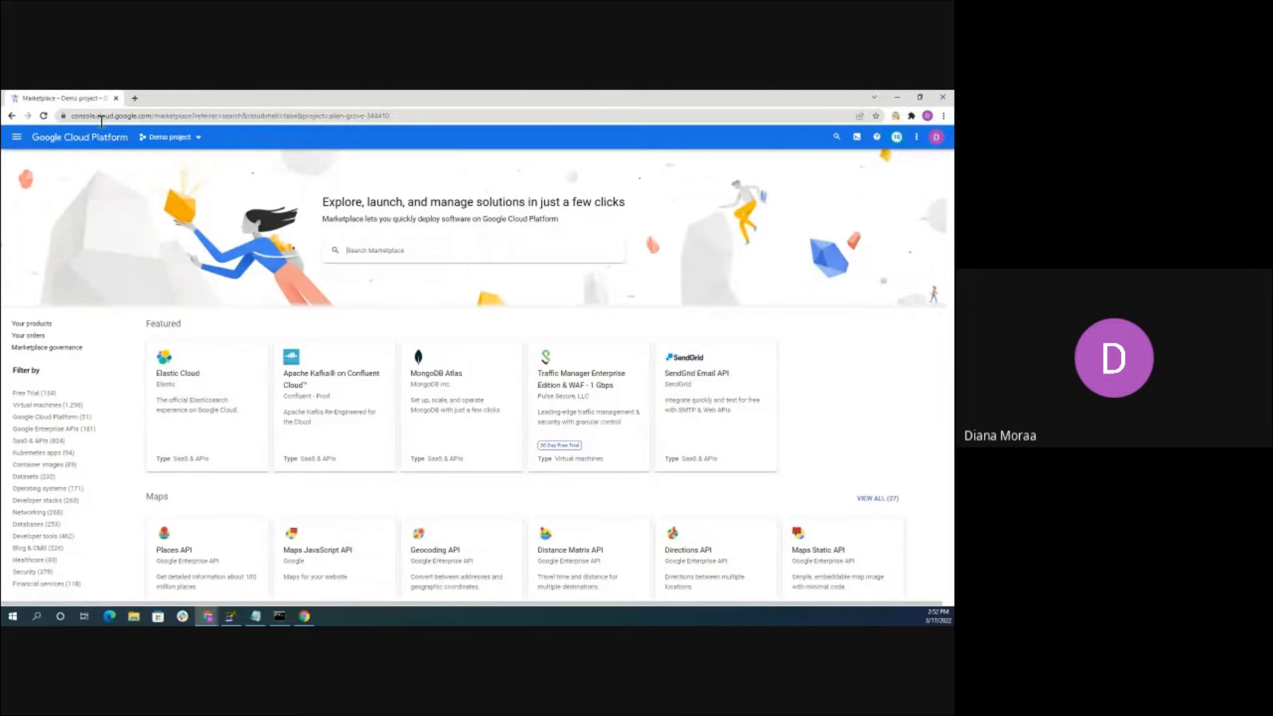
Return to the home dashboard and briefly open and close a Cloud Shell session
{"action": "left_click", "coordinate": [12, 116]}
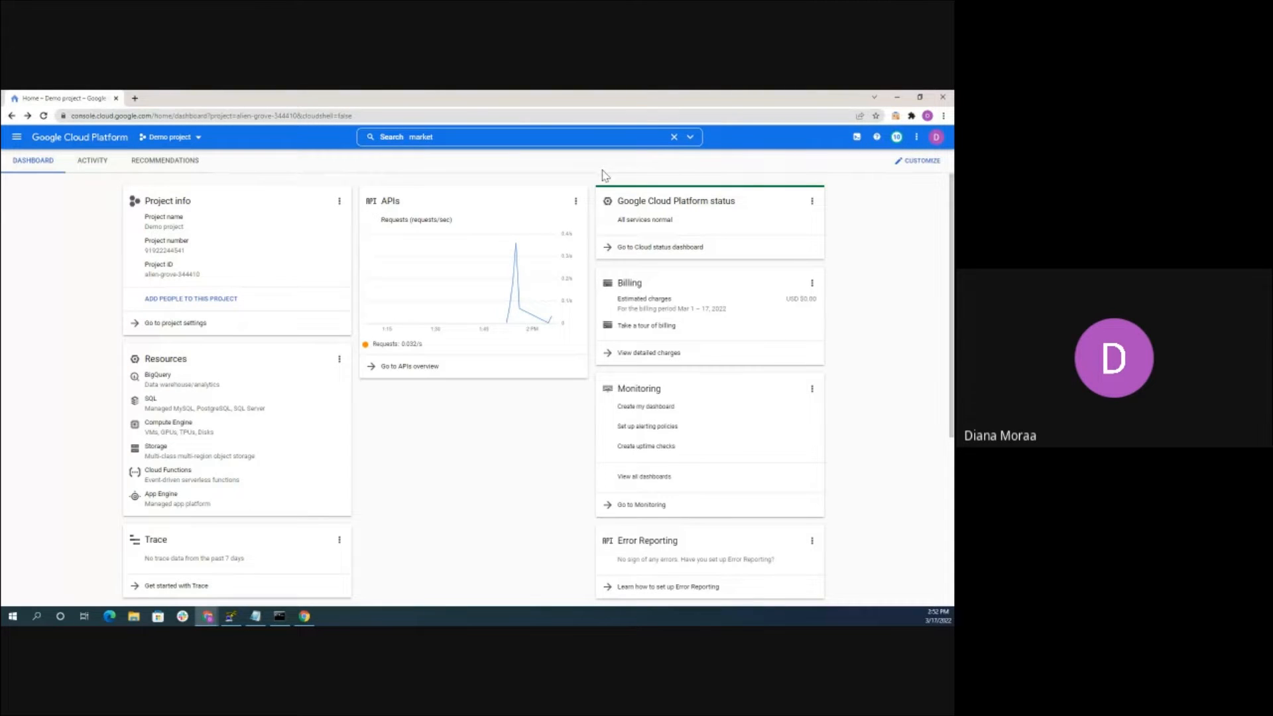
{"action": "left_click", "coordinate": [856, 138]}
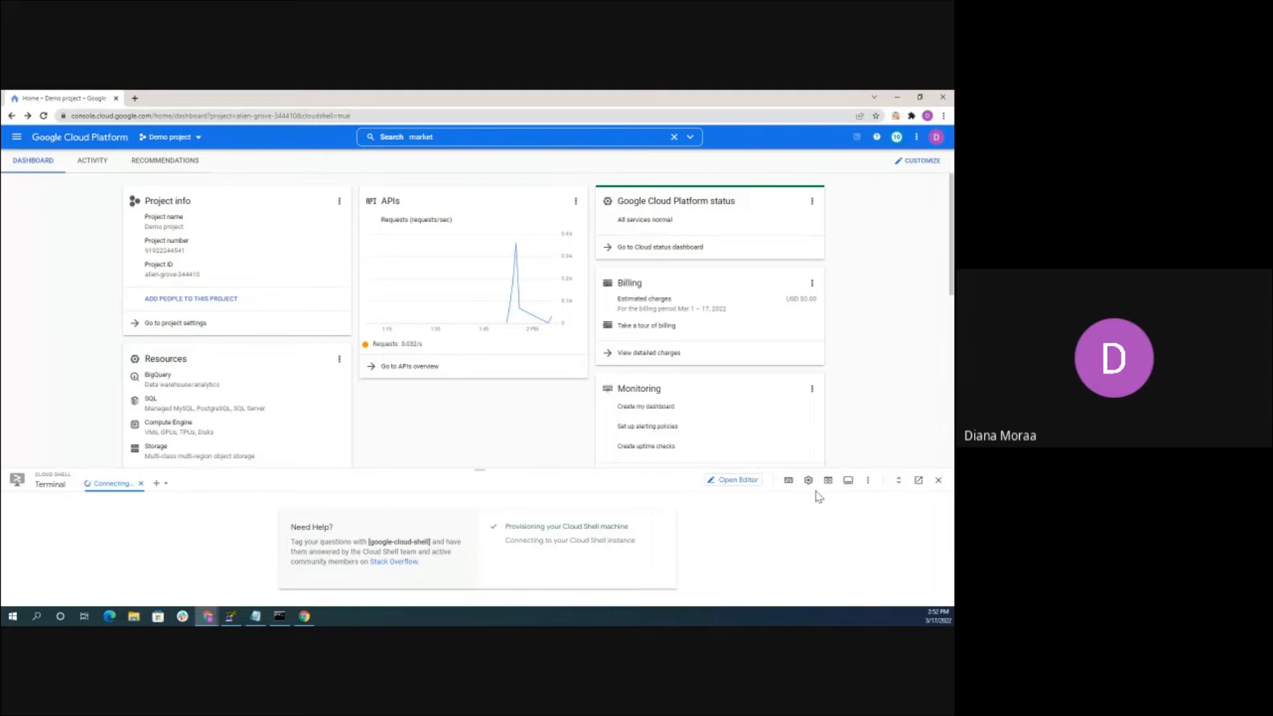
{"action": "left_click", "coordinate": [938, 480]}
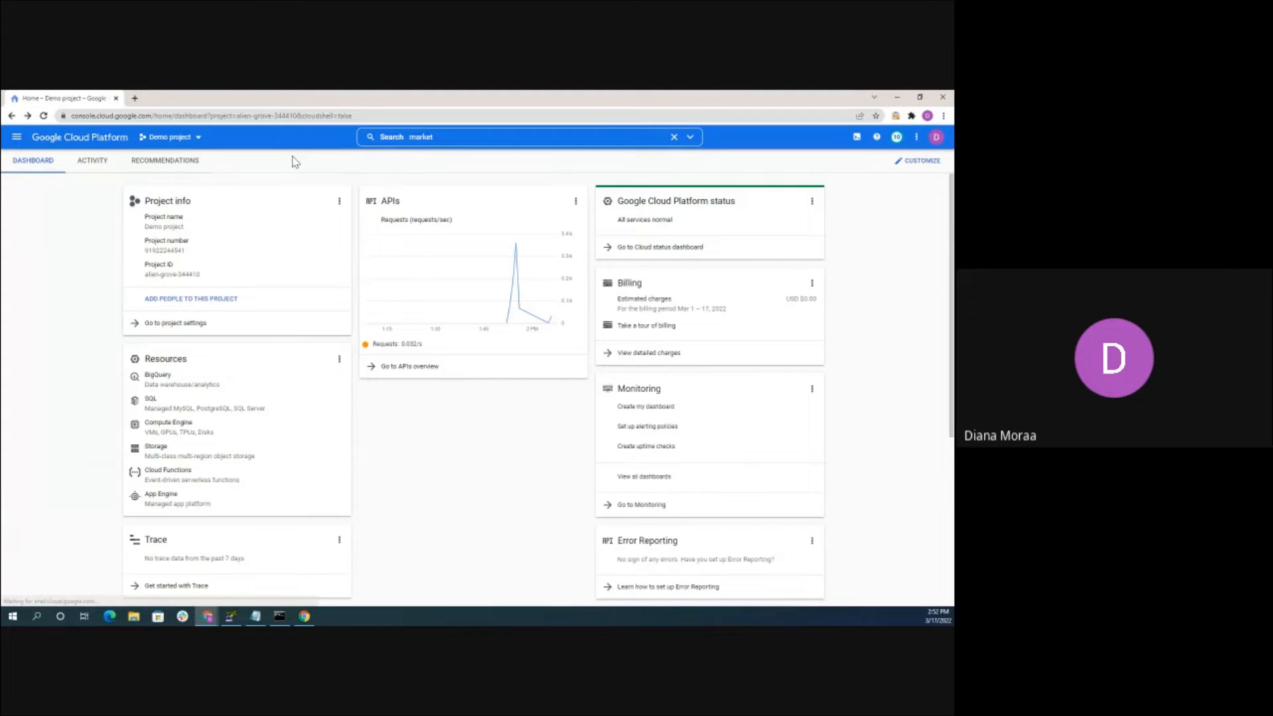
Go to Compute Engine VM instances and start a new instance
{"action": "left_click", "coordinate": [16, 141]}
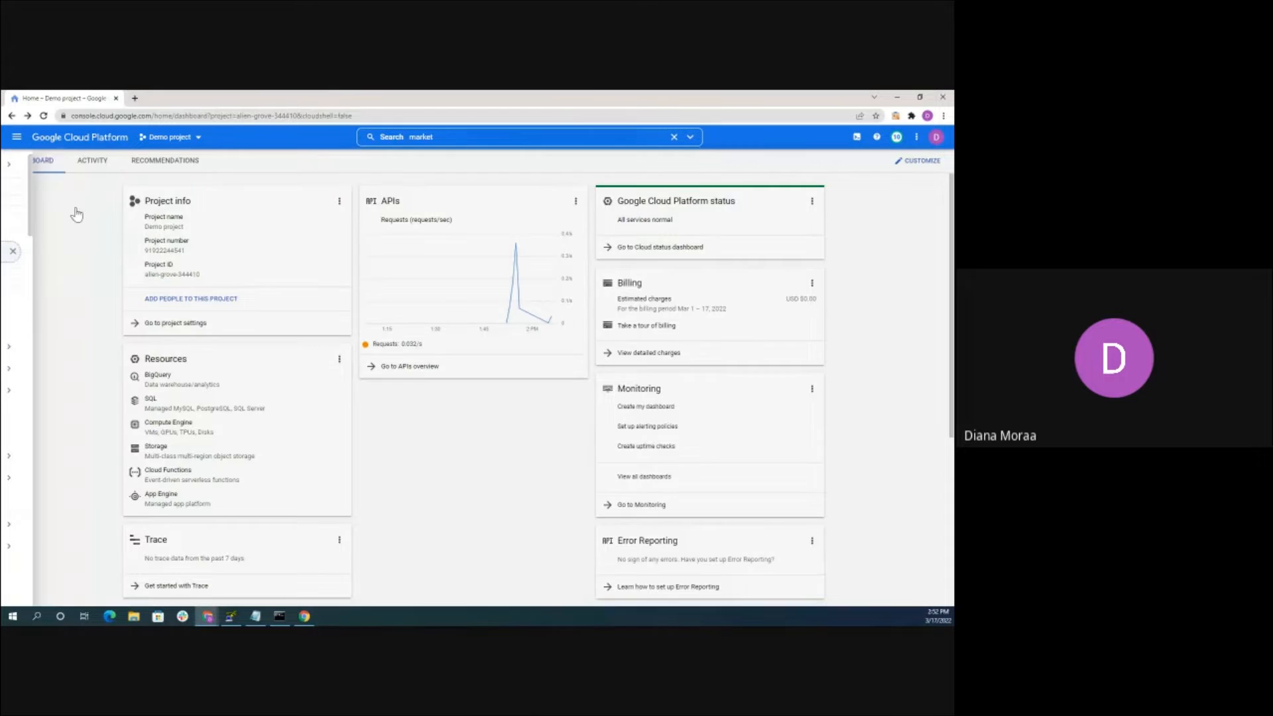
{"action": "scroll", "coordinate": [68, 340], "scroll_direction": "down", "scroll_amount": 1}
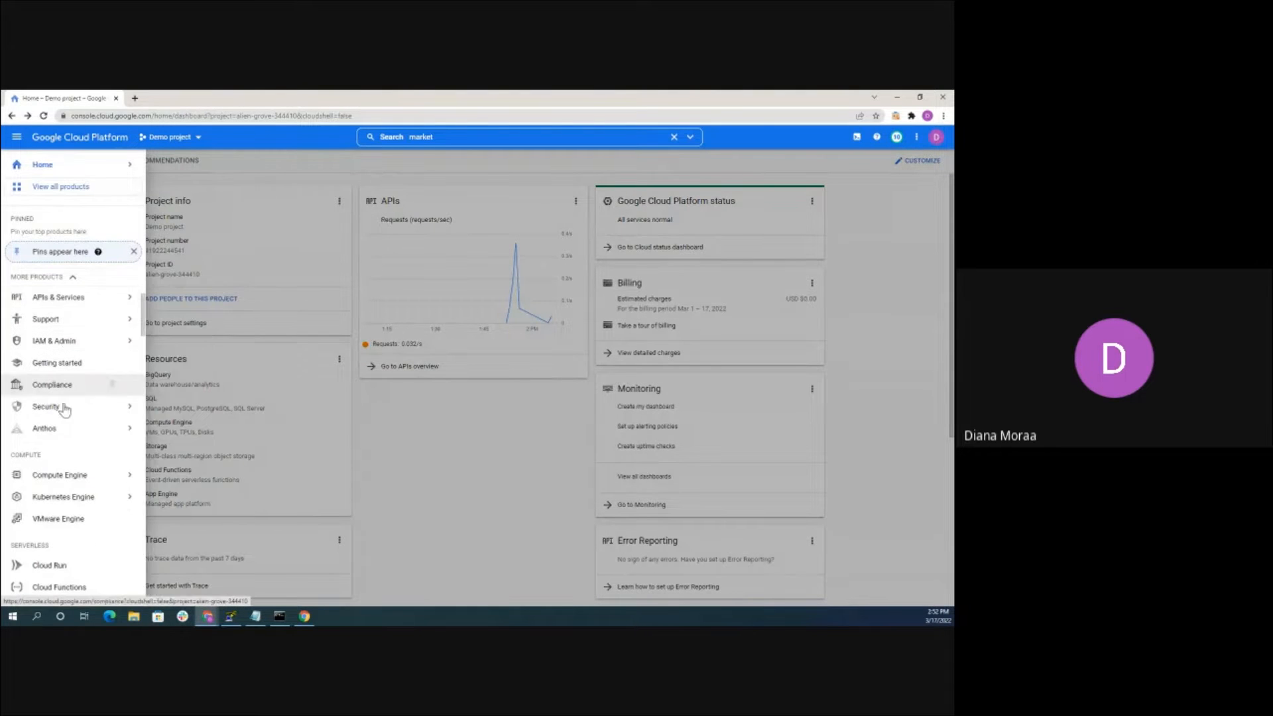
{"action": "scroll", "coordinate": [70, 428], "scroll_direction": "down", "scroll_amount": 2}
{"action": "mouse_move", "coordinate": [75, 430]}
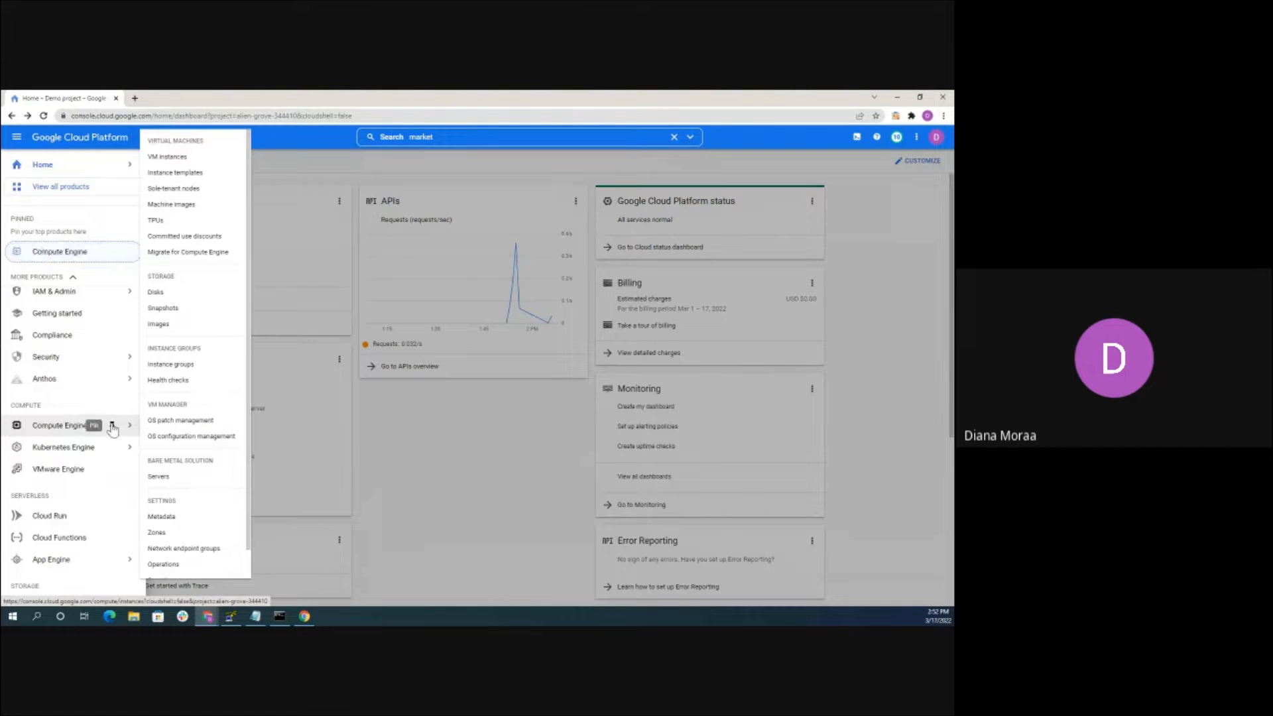
{"action": "left_click", "coordinate": [205, 158]}
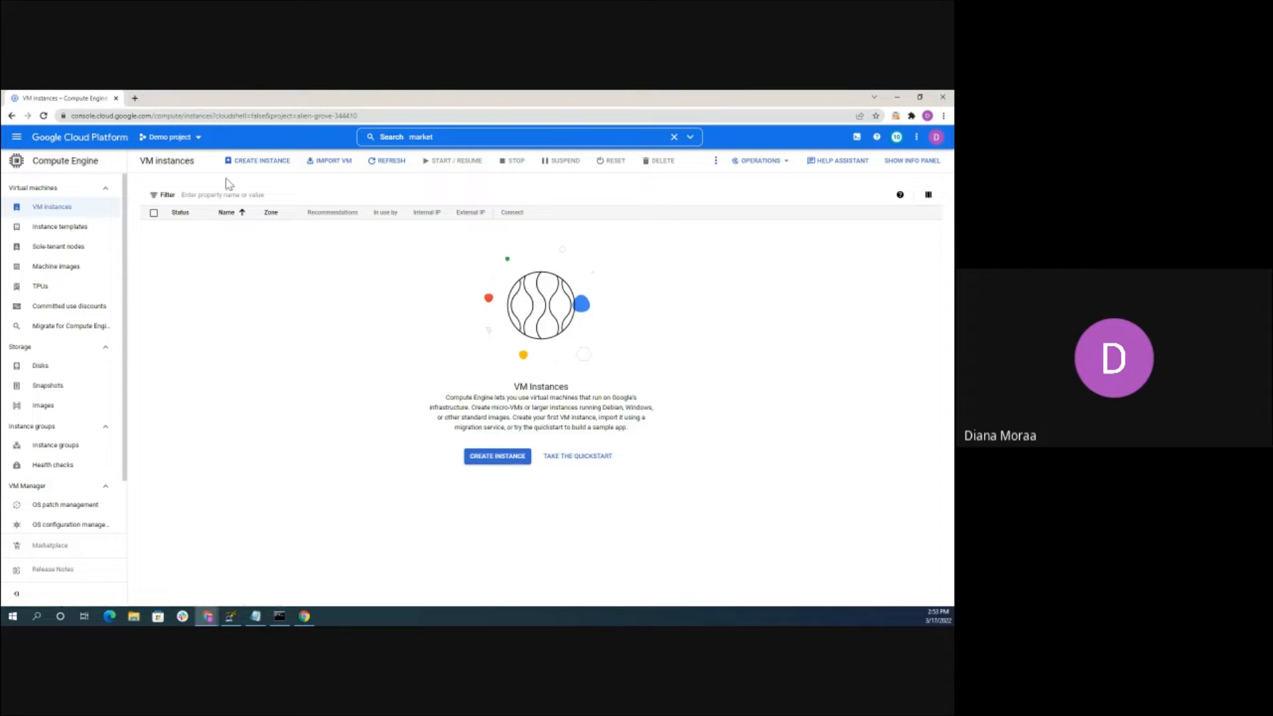
{"action": "left_click", "coordinate": [246, 166]}
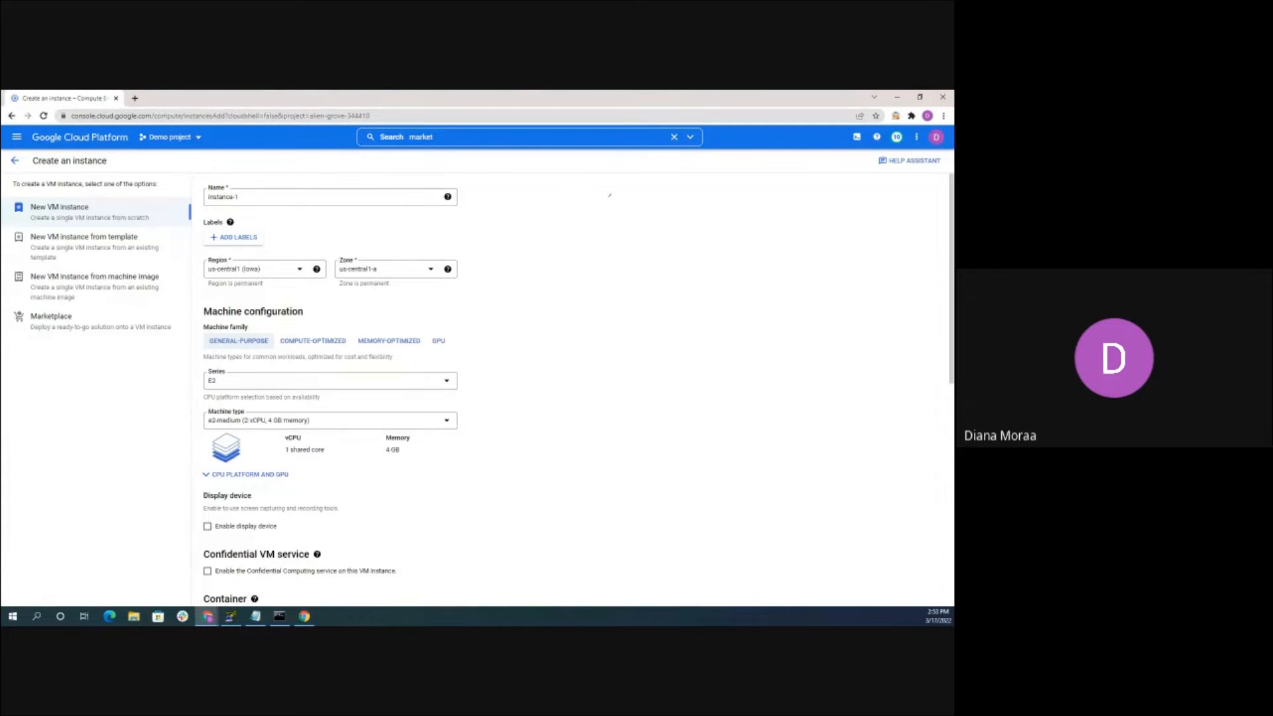
Replace the autofilled instance name with test-linux-instance
{"action": "left_click", "coordinate": [261, 194]}
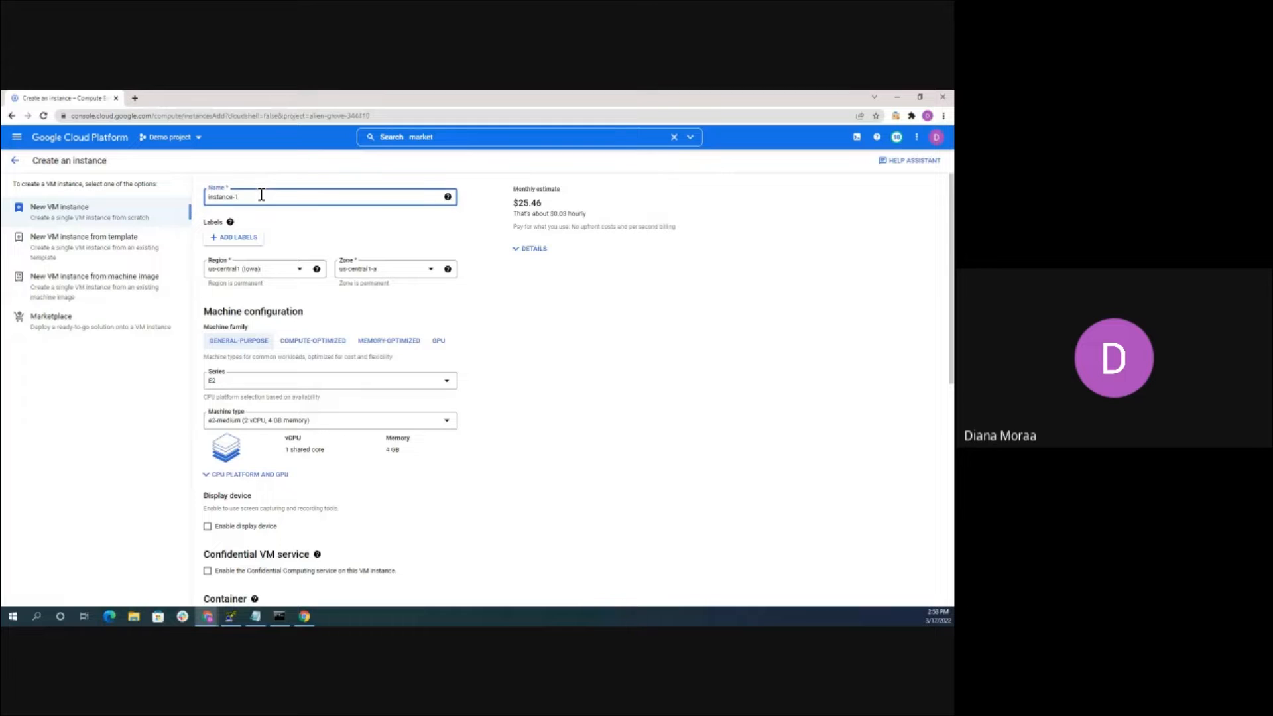
{"action": "type", "text": "te"}
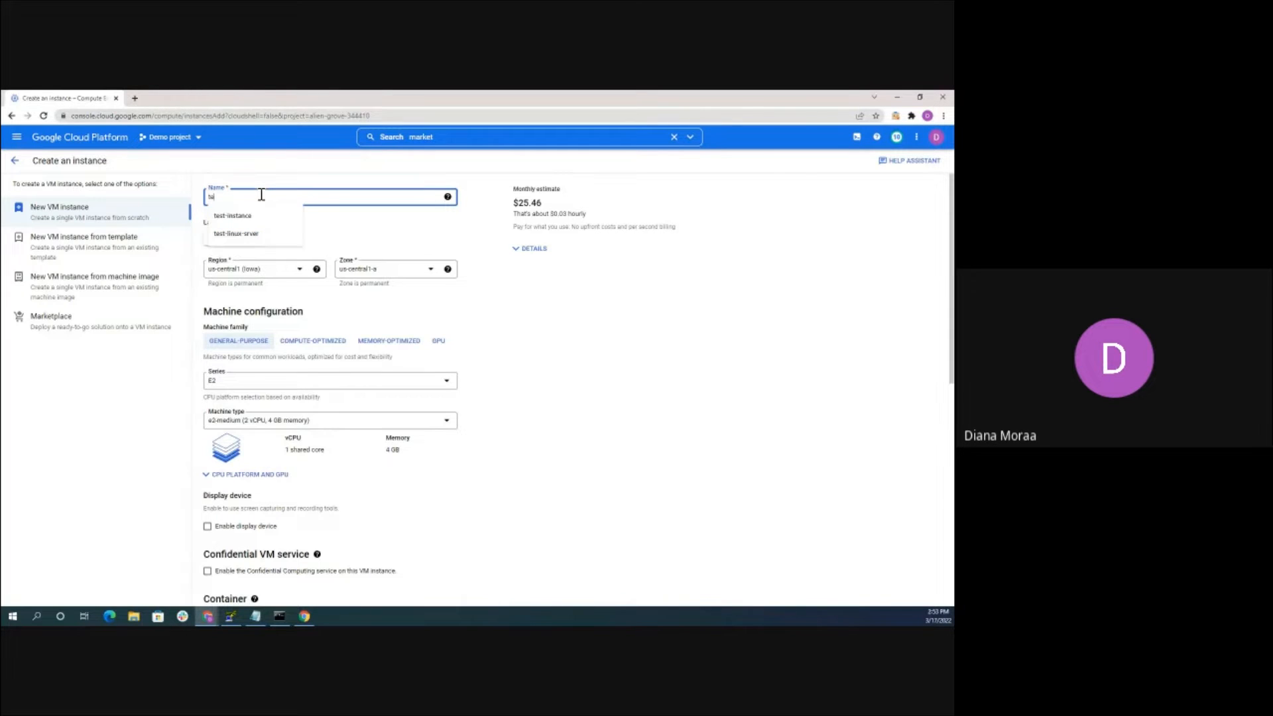
{"action": "type", "text": "st-i"}
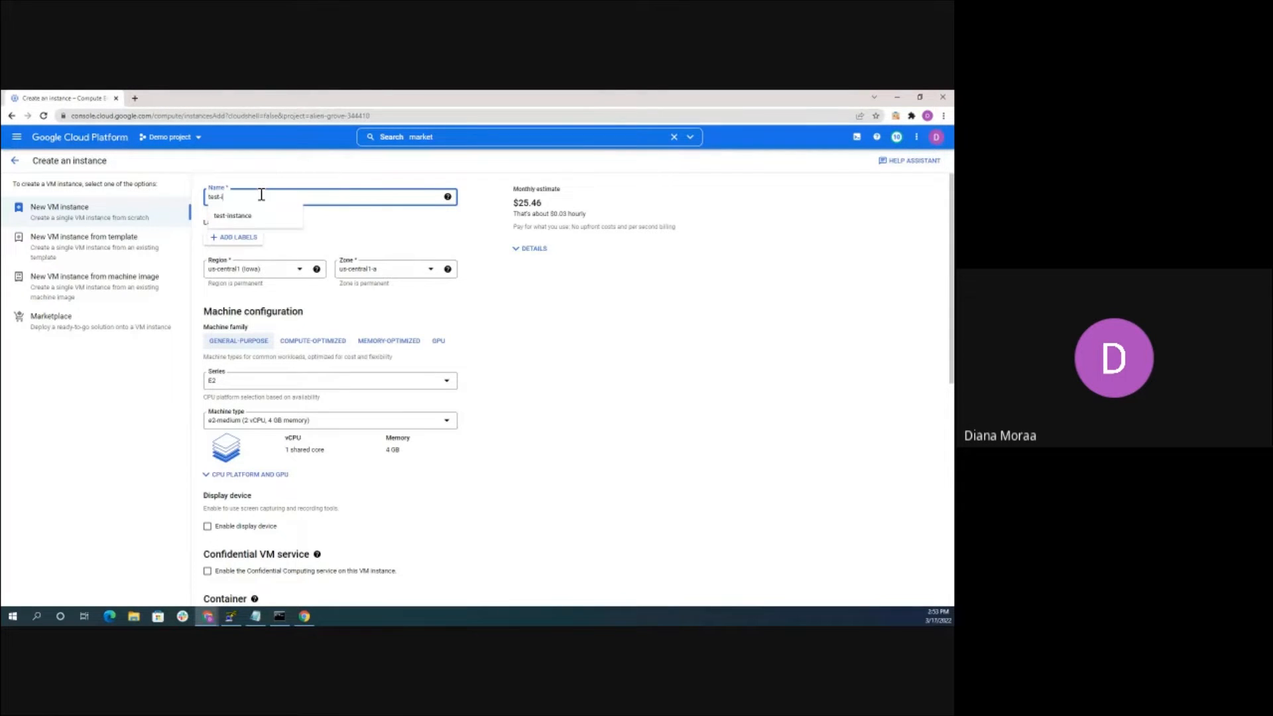
{"action": "type", "text": "nstance"}
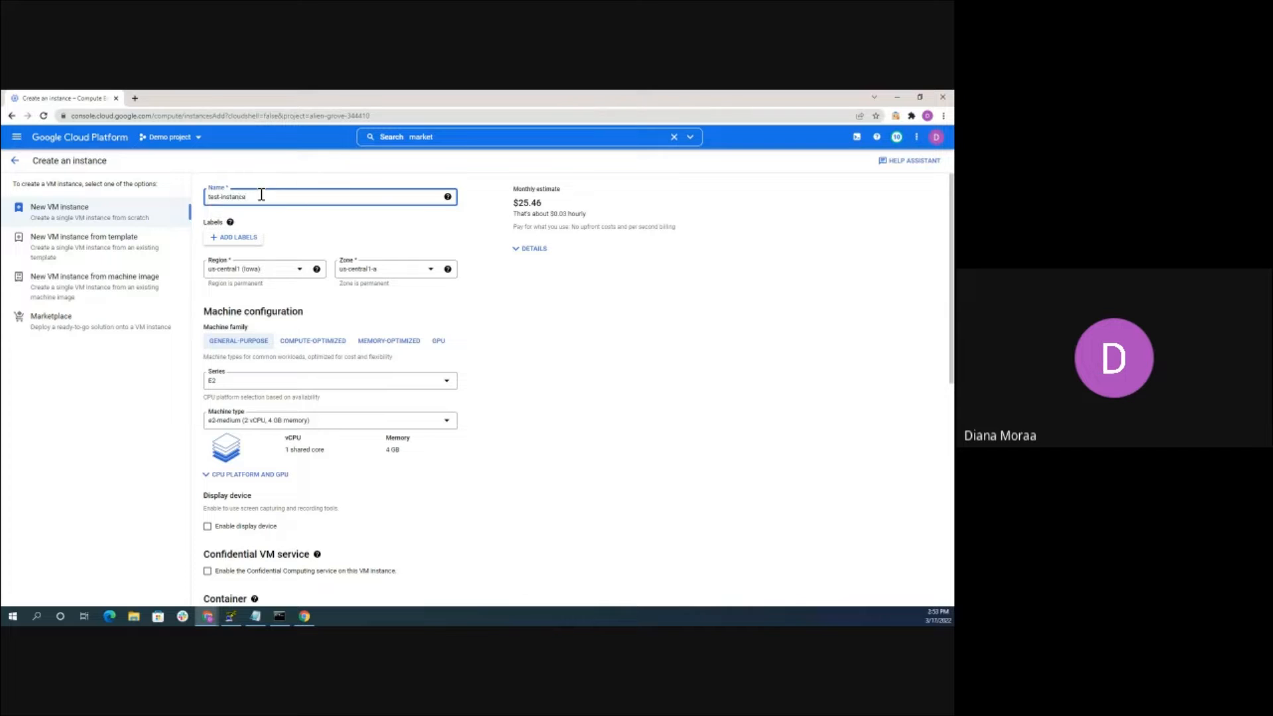
{"action": "key", "text": "BackSpace"}
{"action": "key", "text": "BackSpace"}
{"action": "type", "text": "linux"}
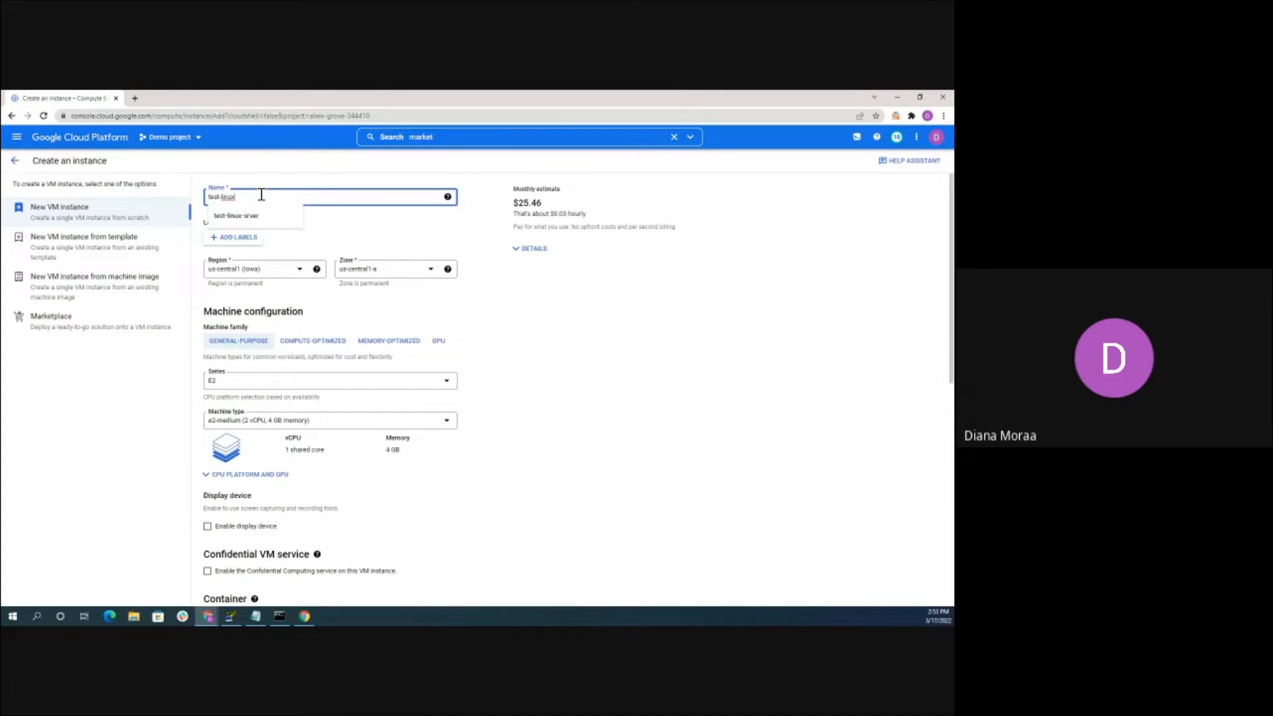
{"action": "type", "text": "-instance"}
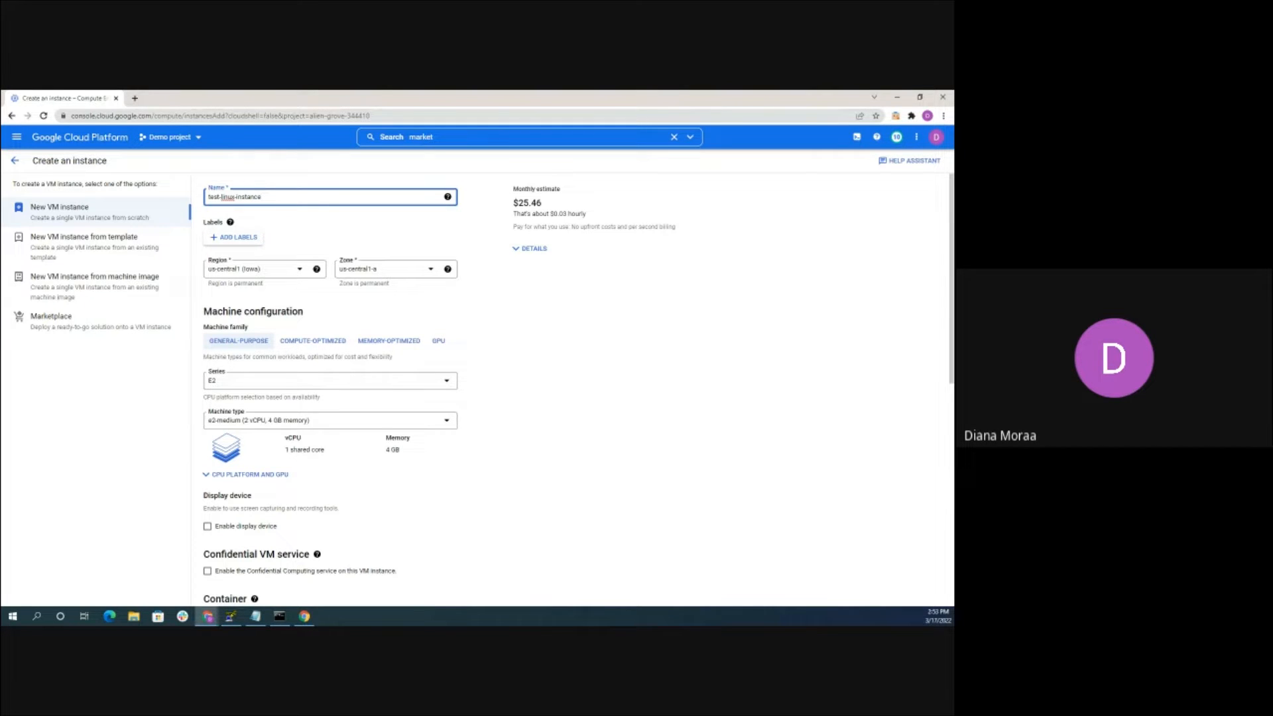
{"action": "left_click", "coordinate": [376, 272]}
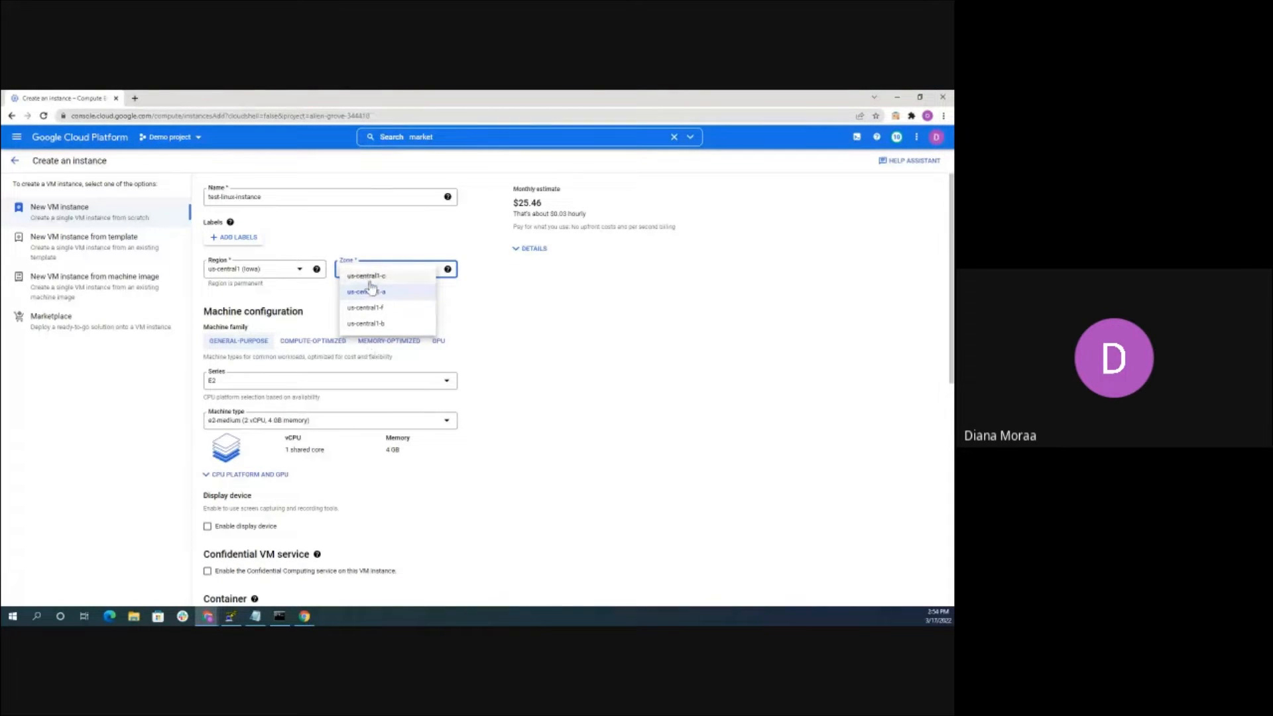
{"action": "left_click", "coordinate": [526, 290]}
{"action": "scroll", "coordinate": [339, 373], "scroll_direction": "down", "scroll_amount": 1}
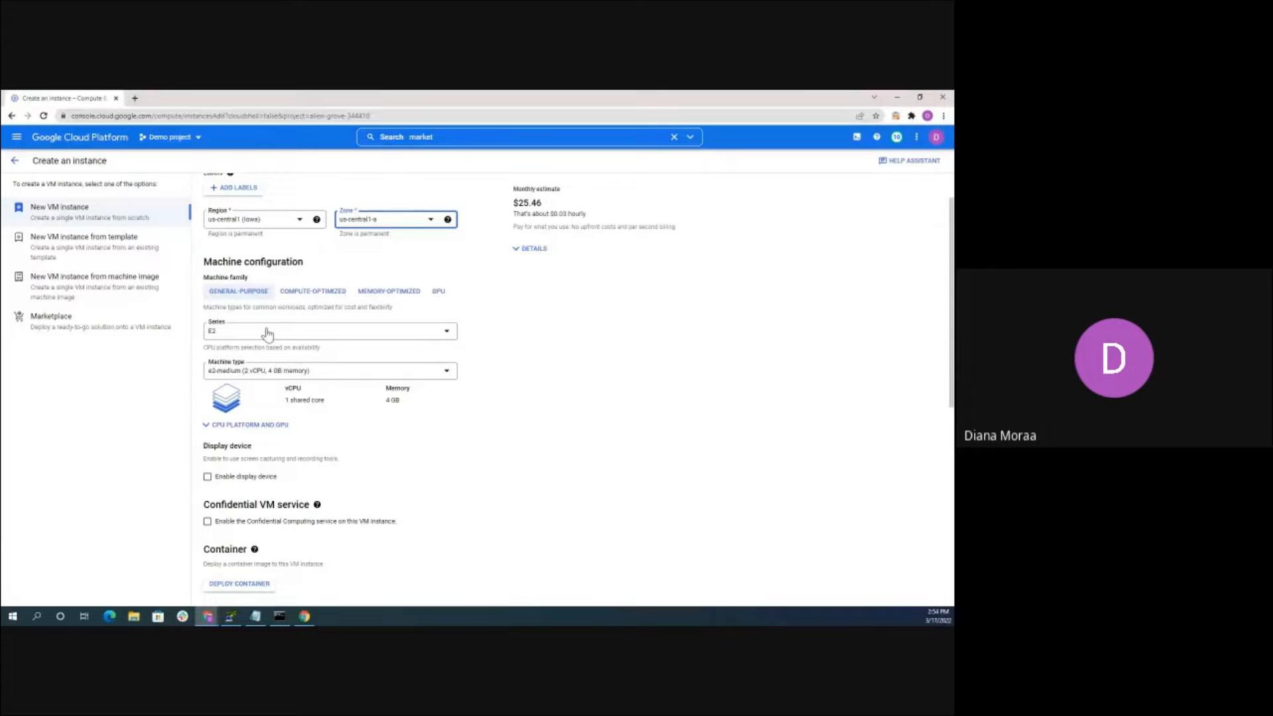
Switch the machine type to e2-micro (2 vCPU, 1 GB memory), lowering the estimate to $7.11
{"action": "scroll", "coordinate": [270, 331], "scroll_direction": "down", "scroll_amount": 1}
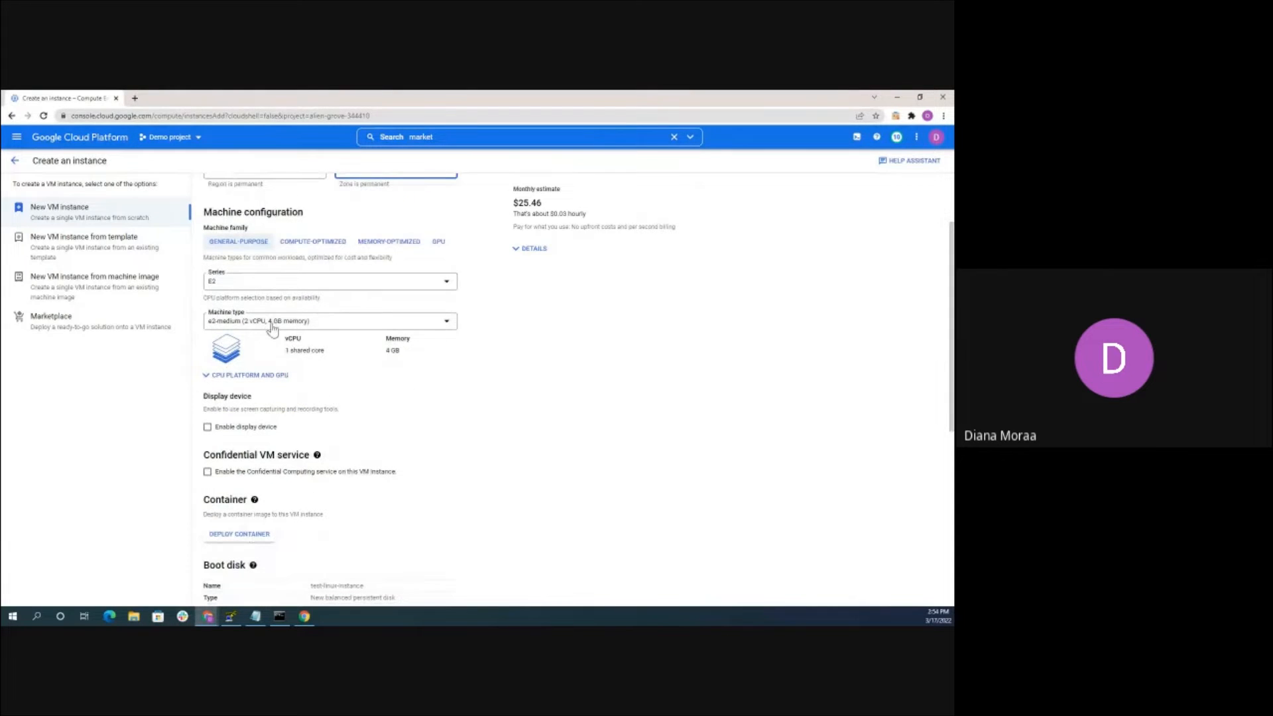
{"action": "left_click", "coordinate": [270, 329]}
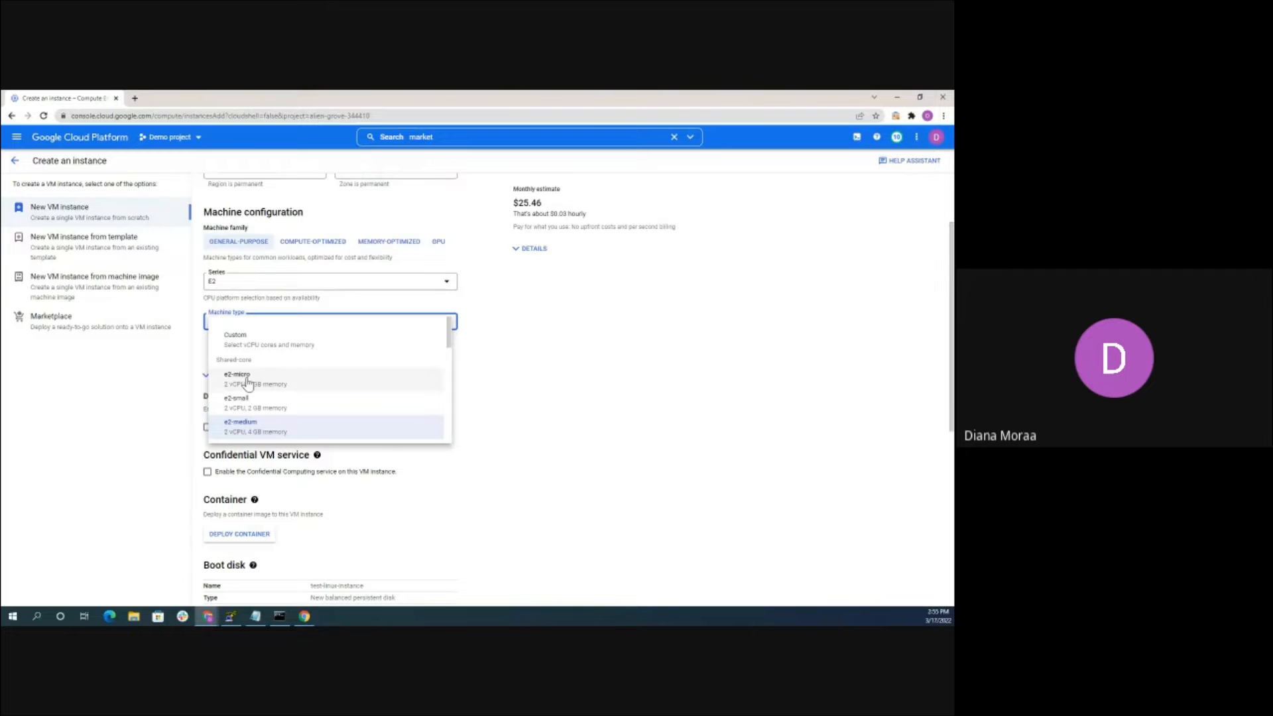
{"action": "left_click", "coordinate": [247, 383]}
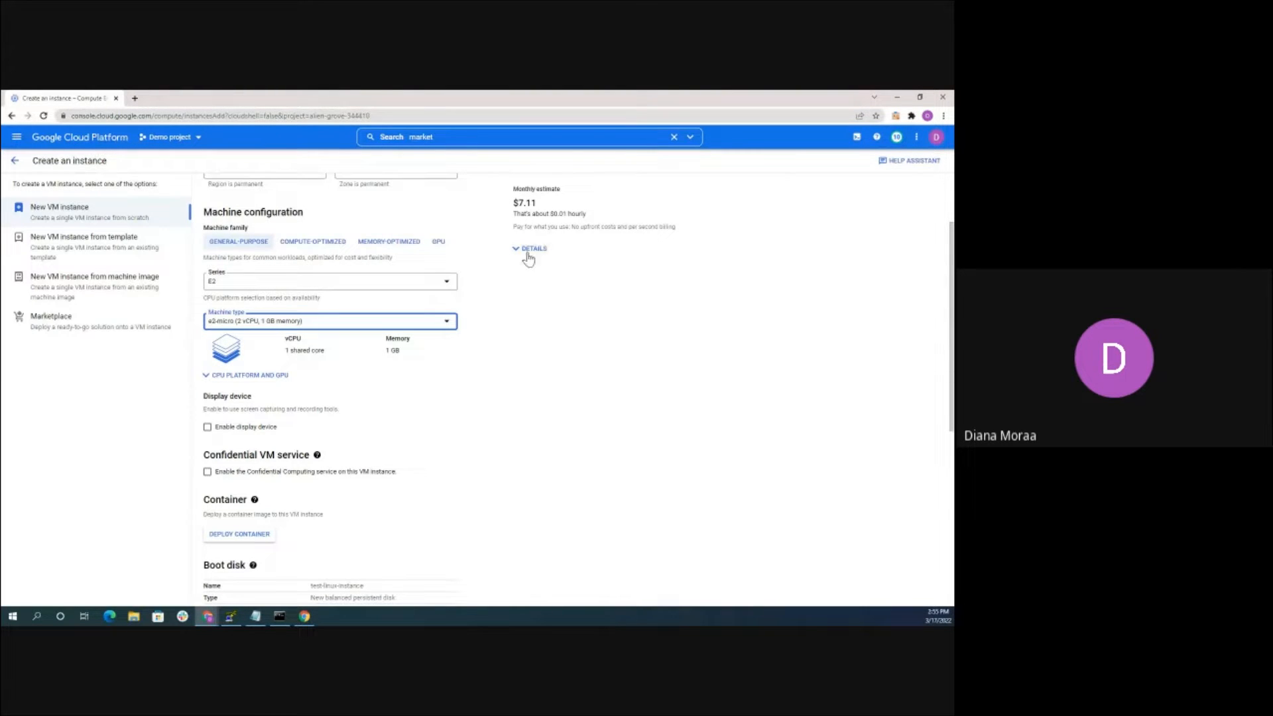
{"action": "scroll", "coordinate": [277, 245], "scroll_direction": "down", "scroll_amount": 3}
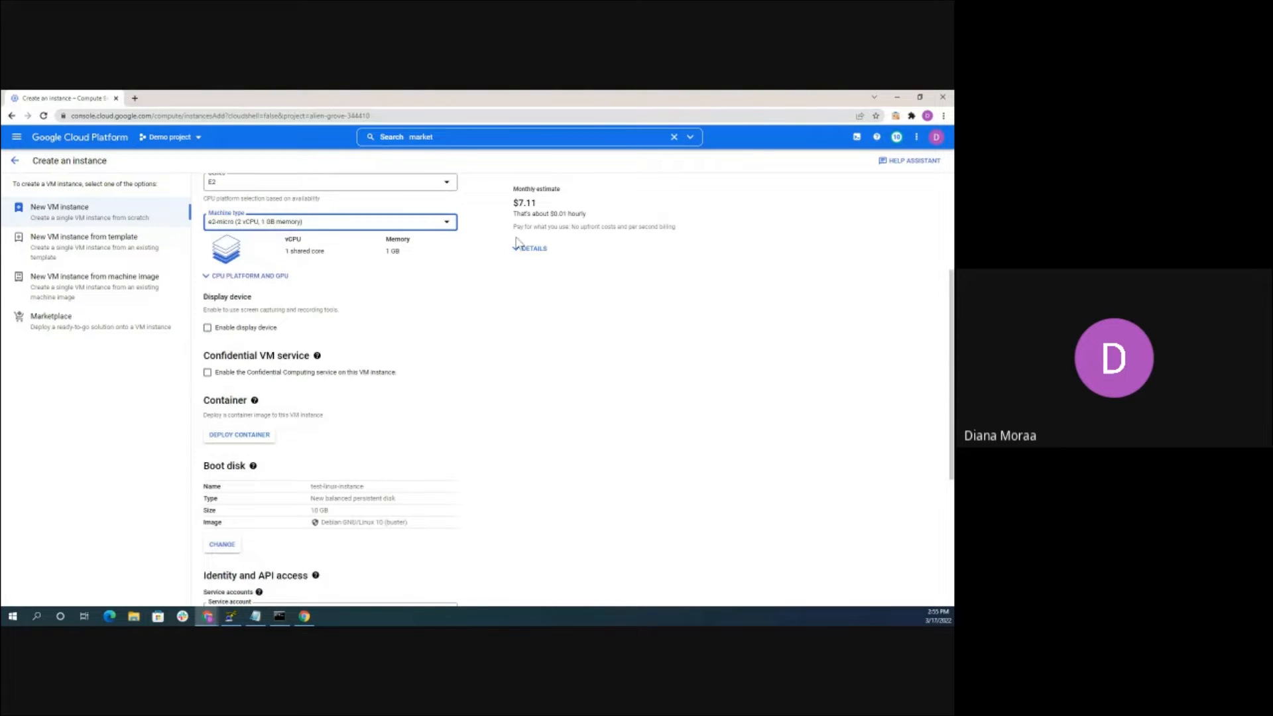
{"action": "scroll", "coordinate": [371, 248], "scroll_direction": "up", "scroll_amount": 2}
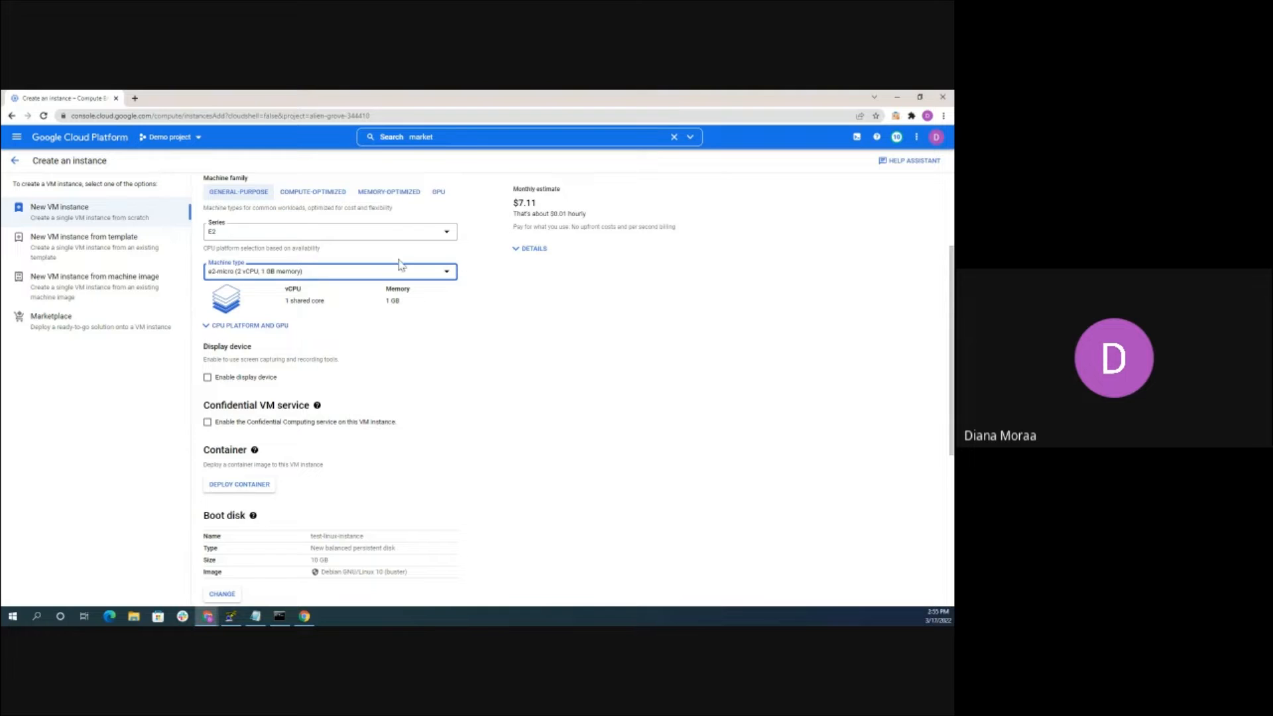
{"action": "scroll", "coordinate": [391, 270], "scroll_direction": "down", "scroll_amount": 2}
{"action": "scroll", "coordinate": [318, 305], "scroll_direction": "up", "scroll_amount": 2}
{"action": "scroll", "coordinate": [312, 338], "scroll_direction": "down", "scroll_amount": 2}
{"action": "scroll", "coordinate": [269, 361], "scroll_direction": "down", "scroll_amount": 1}
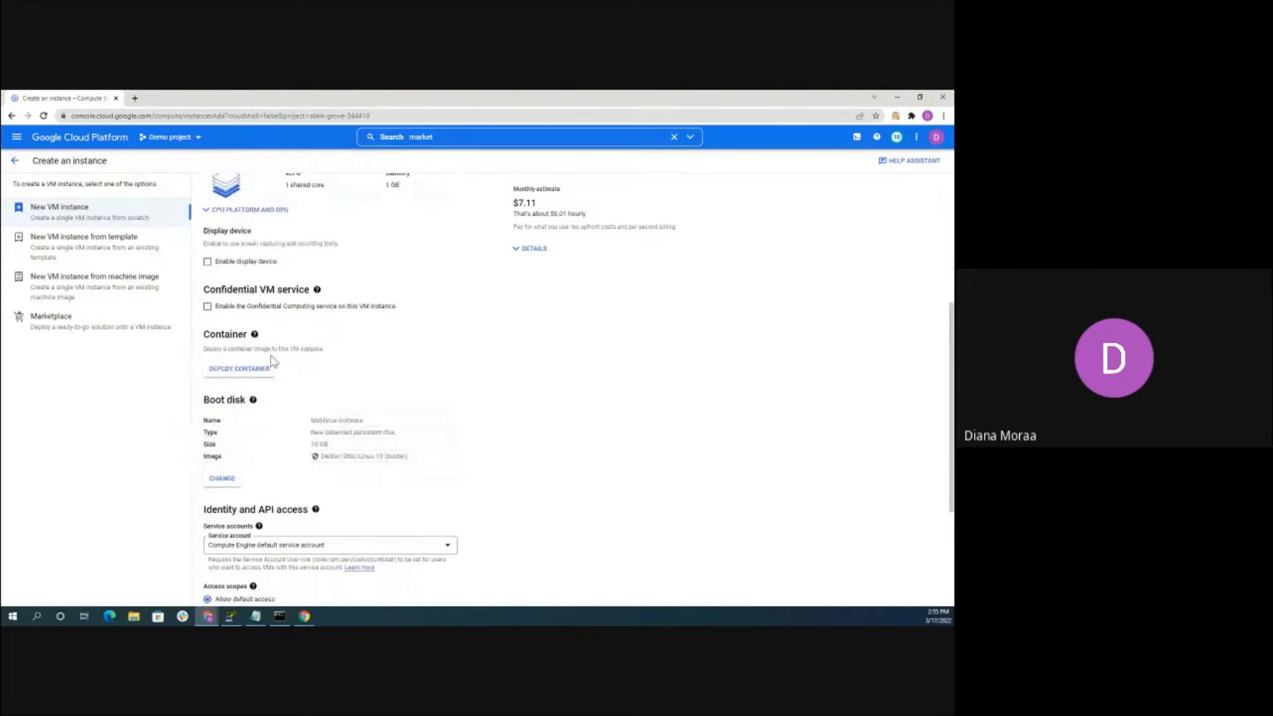
{"action": "scroll", "coordinate": [270, 371], "scroll_direction": "down", "scroll_amount": 1}
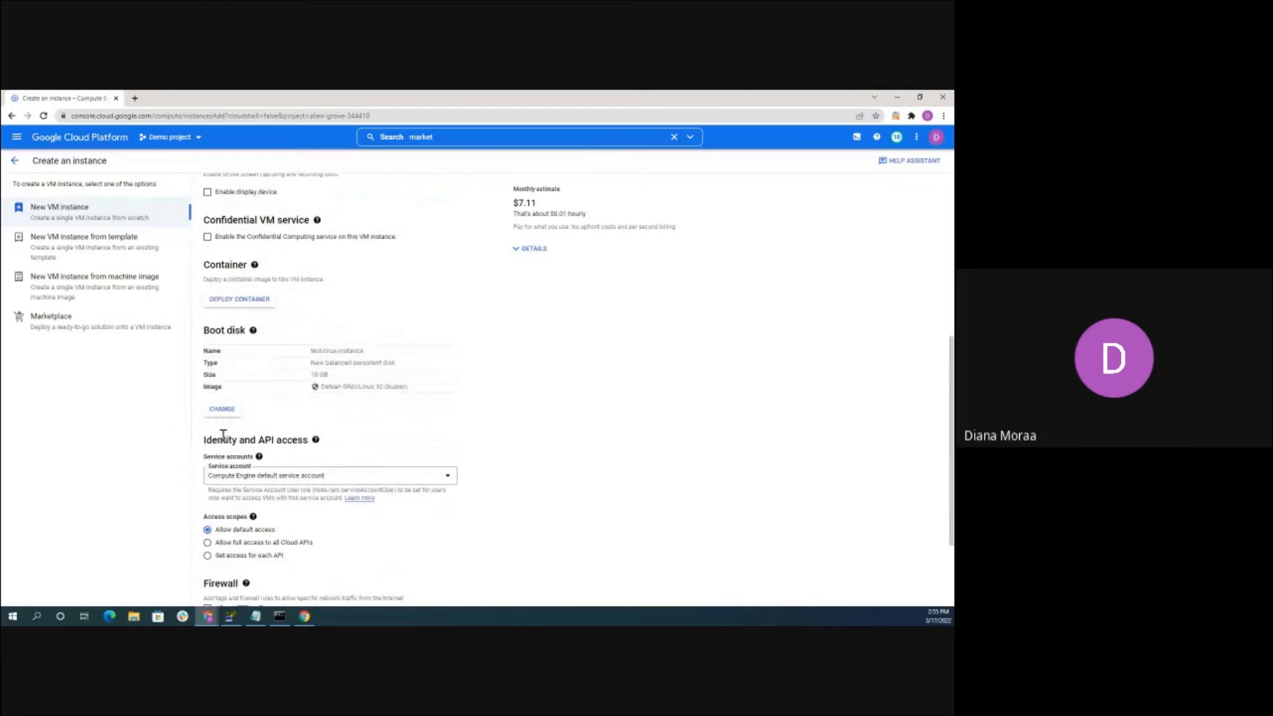
Set the boot disk to Ubuntu 18.04 LTS on a 10 GB standard persistent disk
{"action": "left_click", "coordinate": [222, 396]}
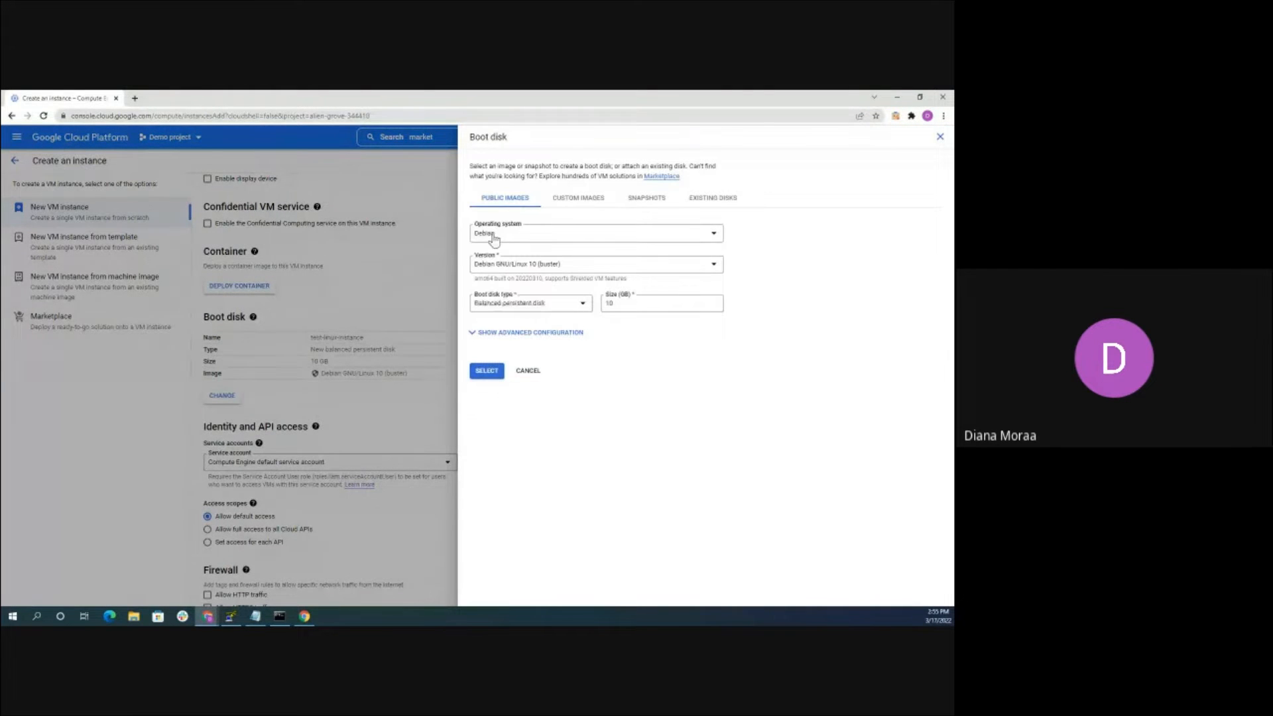
{"action": "left_click", "coordinate": [494, 238]}
{"action": "scroll", "coordinate": [524, 332], "scroll_direction": "down", "scroll_amount": 5}
{"action": "scroll", "coordinate": [509, 345], "scroll_direction": "down", "scroll_amount": 2}
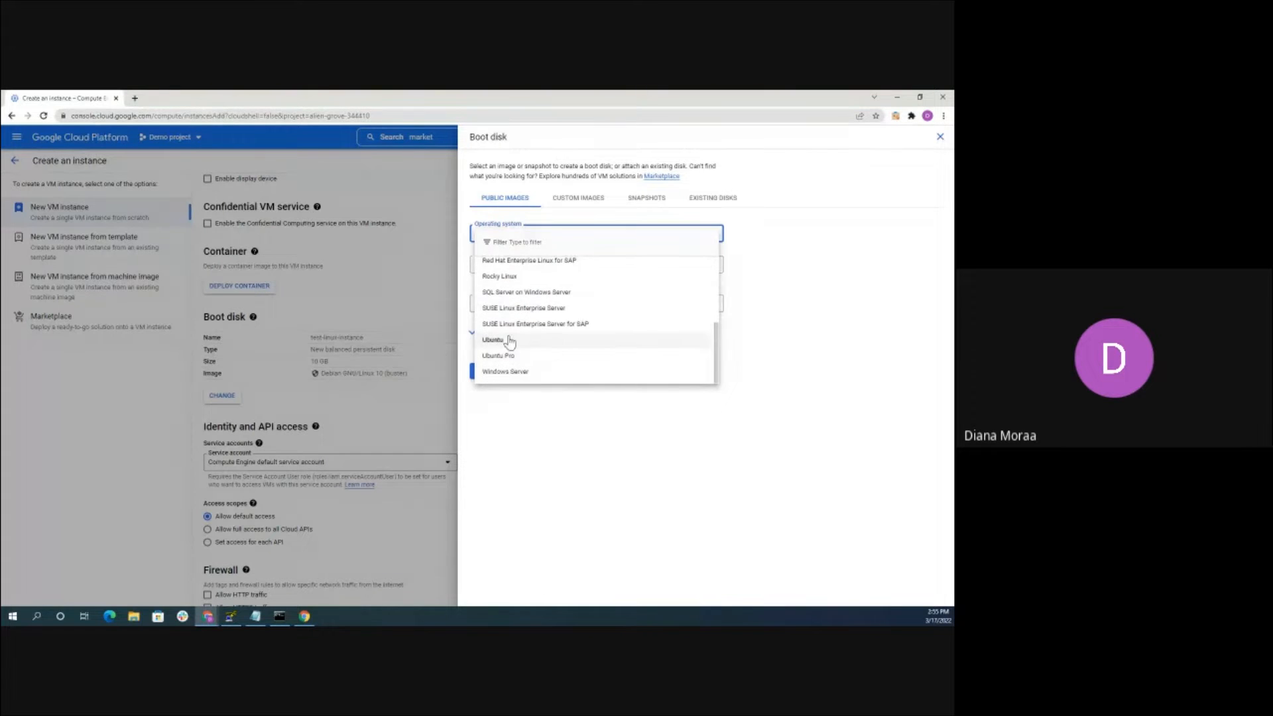
{"action": "left_click", "coordinate": [500, 338]}
{"action": "left_click", "coordinate": [506, 266]}
{"action": "left_click", "coordinate": [511, 308]}
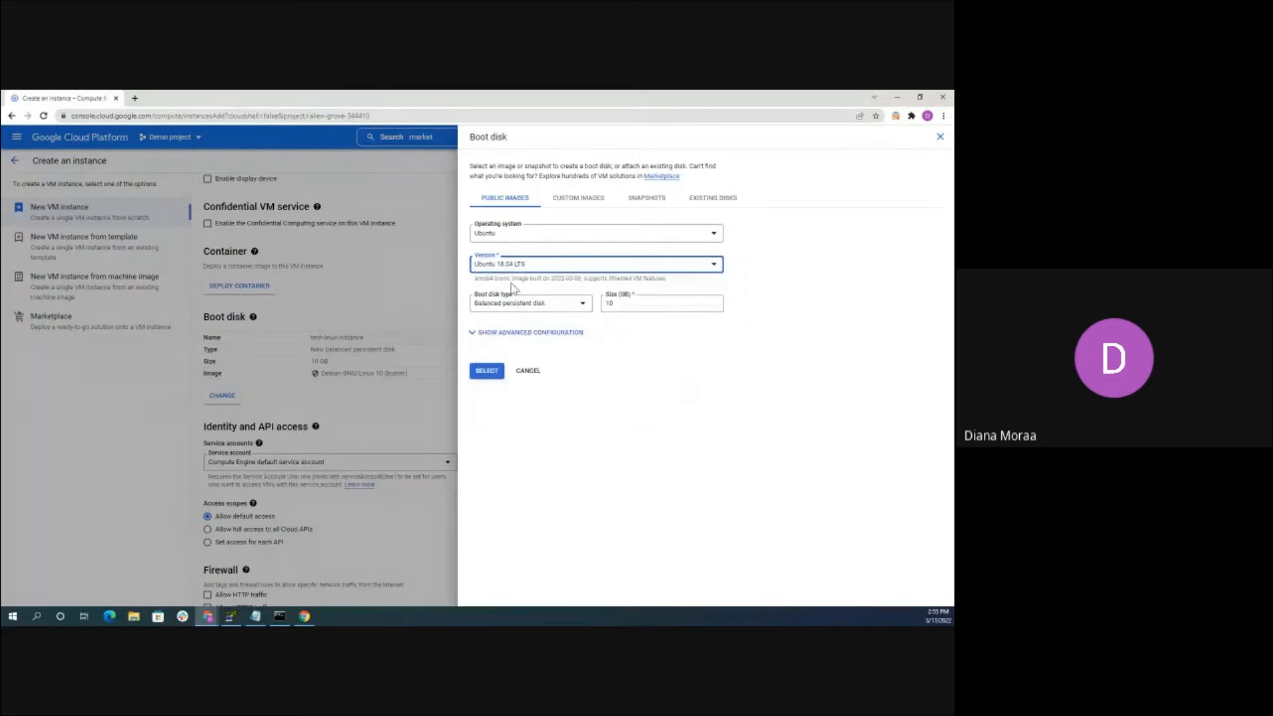
{"action": "left_click", "coordinate": [511, 305]}
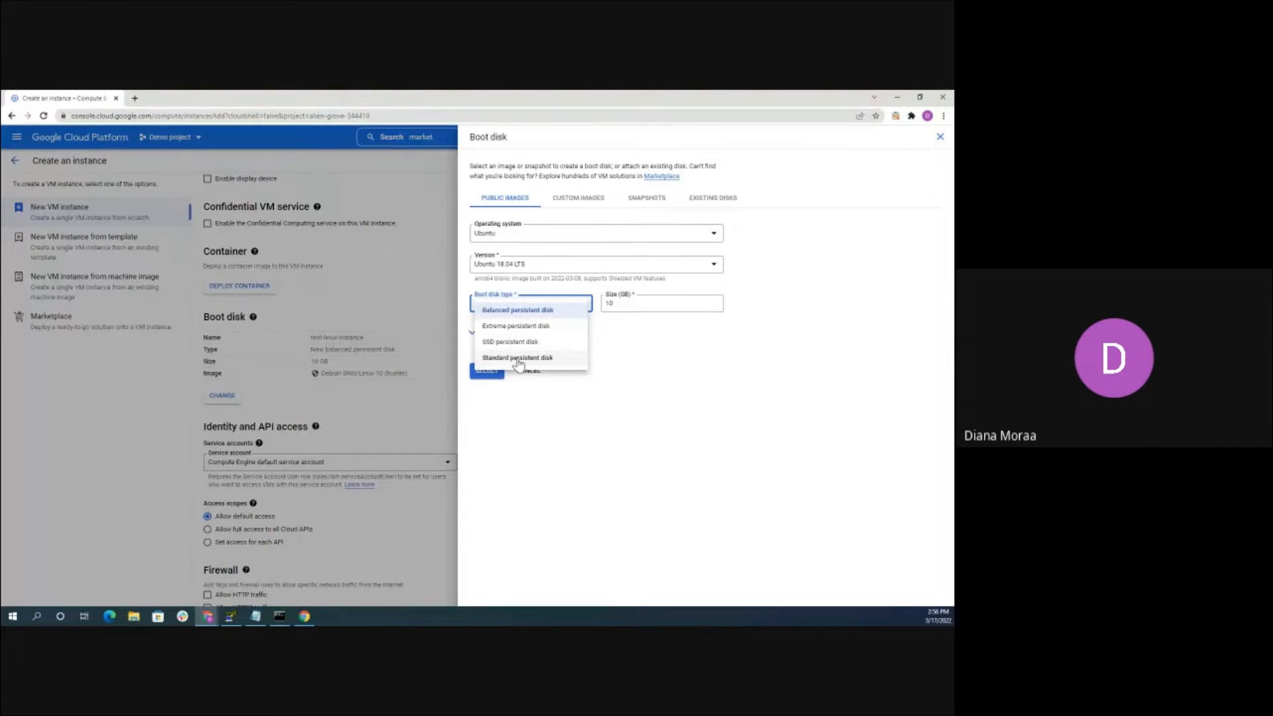
{"action": "left_click", "coordinate": [514, 358]}
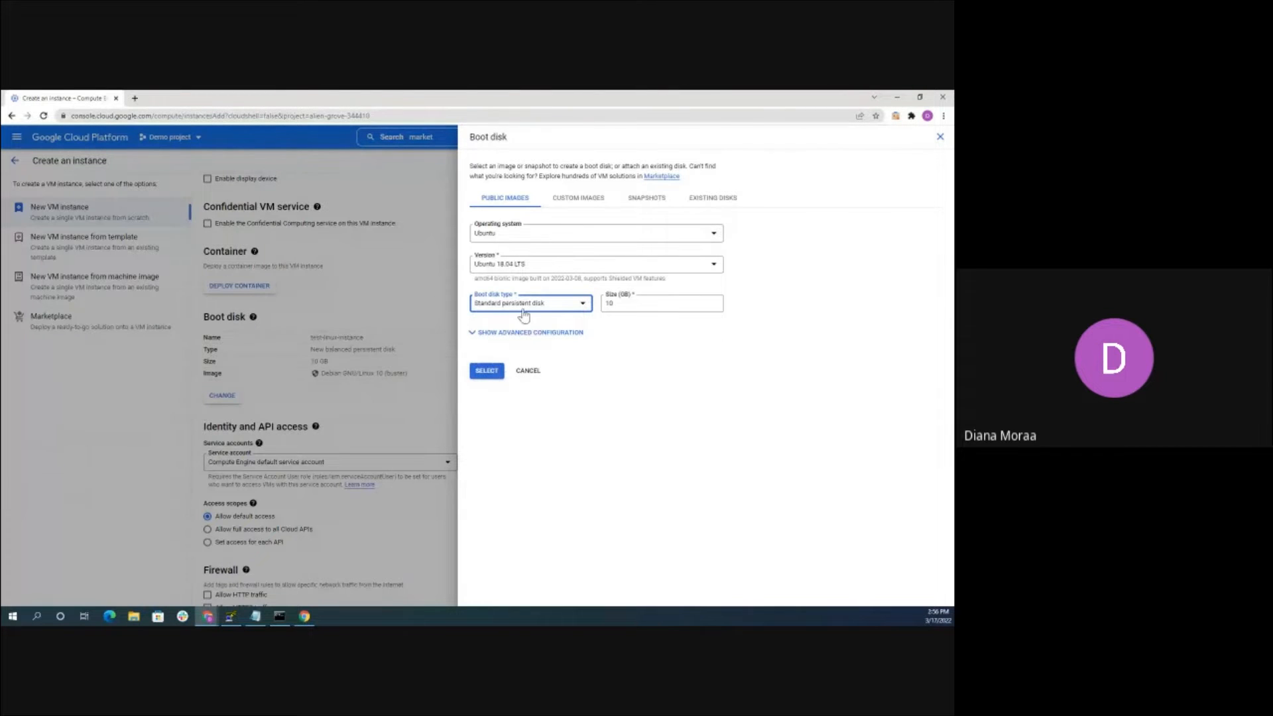
{"action": "left_click", "coordinate": [487, 372]}
{"action": "scroll", "coordinate": [401, 281], "scroll_direction": "down", "scroll_amount": 3}
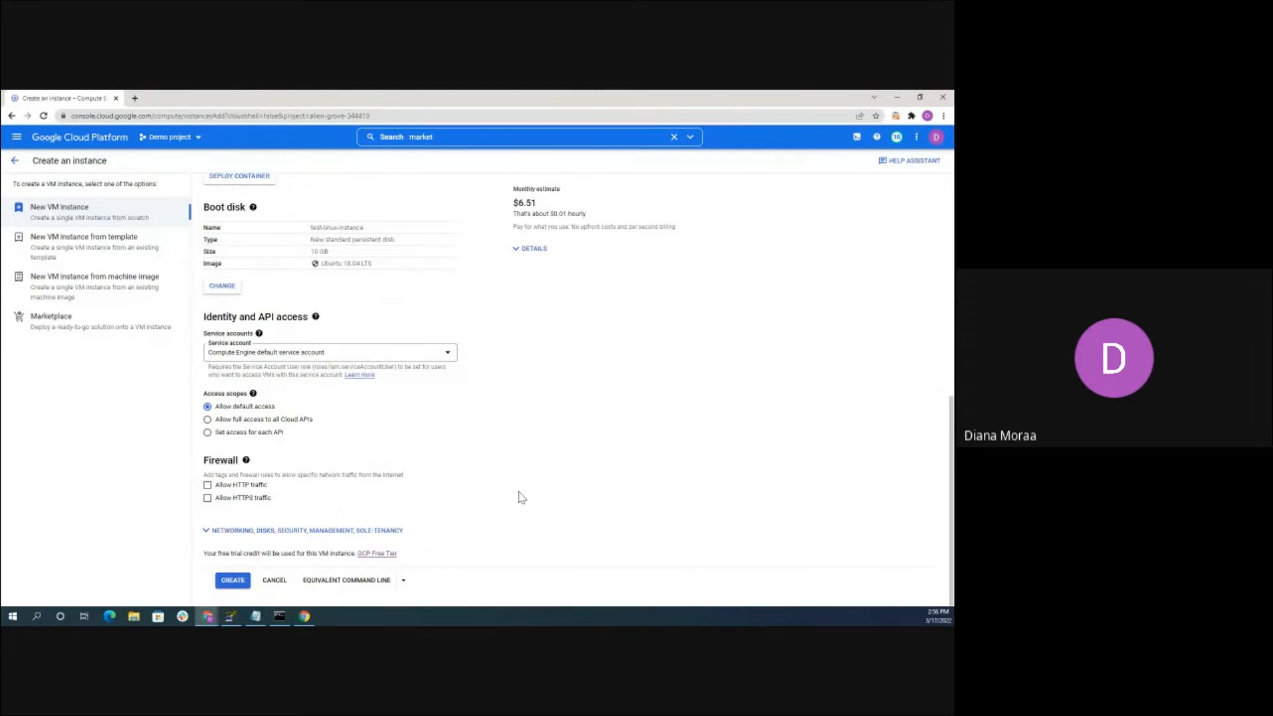
Allow HTTP and HTTPS traffic and show the Networking, Disks, Security, Management options
{"action": "left_click", "coordinate": [207, 485]}
{"action": "left_click", "coordinate": [207, 498]}
{"action": "left_click", "coordinate": [259, 529]}
{"action": "scroll", "coordinate": [424, 336], "scroll_direction": "down", "scroll_amount": 3}
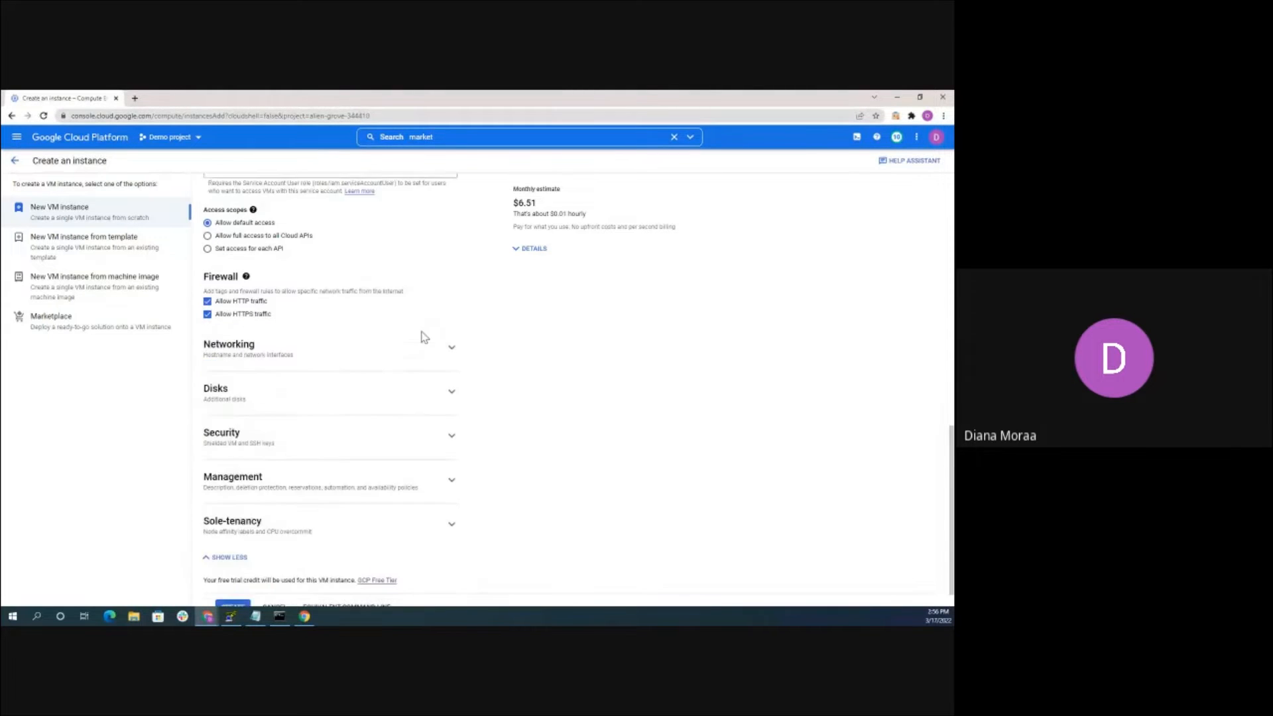
Expand the Networking, Disks and Management sections of the instance form
{"action": "left_click", "coordinate": [236, 326]}
{"action": "scroll", "coordinate": [287, 370], "scroll_direction": "down", "scroll_amount": 2}
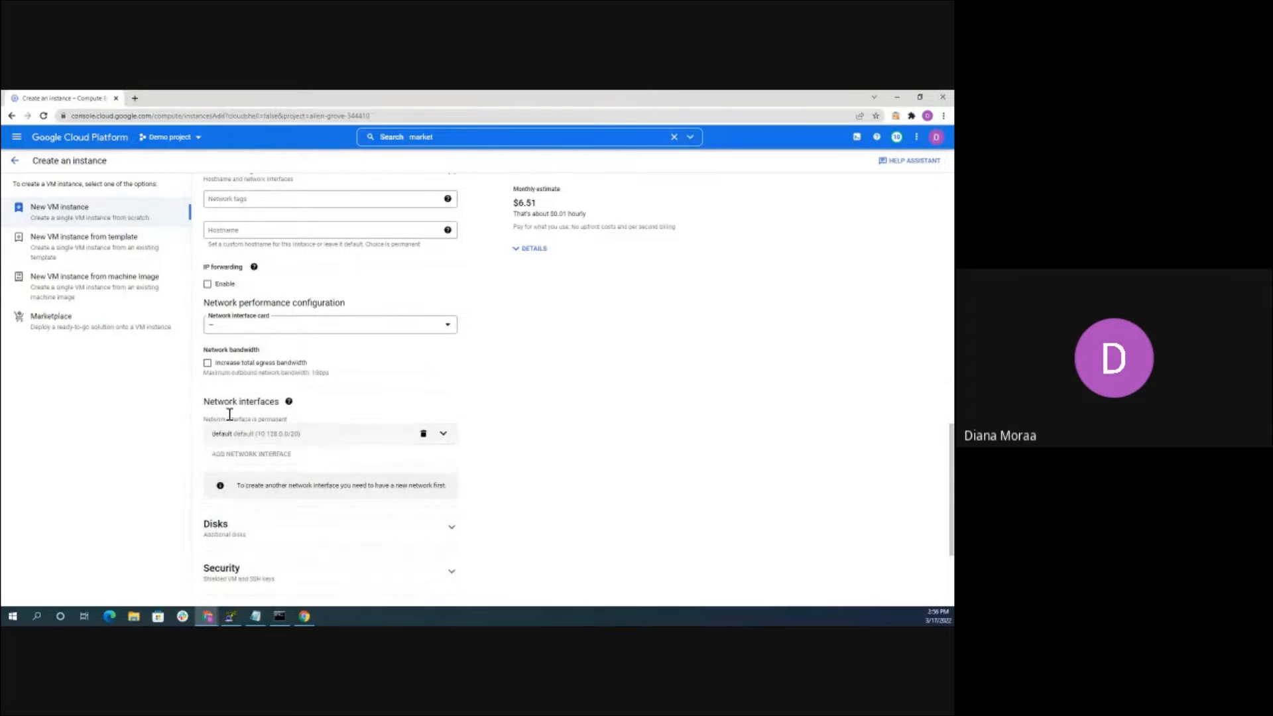
{"action": "scroll", "coordinate": [267, 377], "scroll_direction": "down", "scroll_amount": 2}
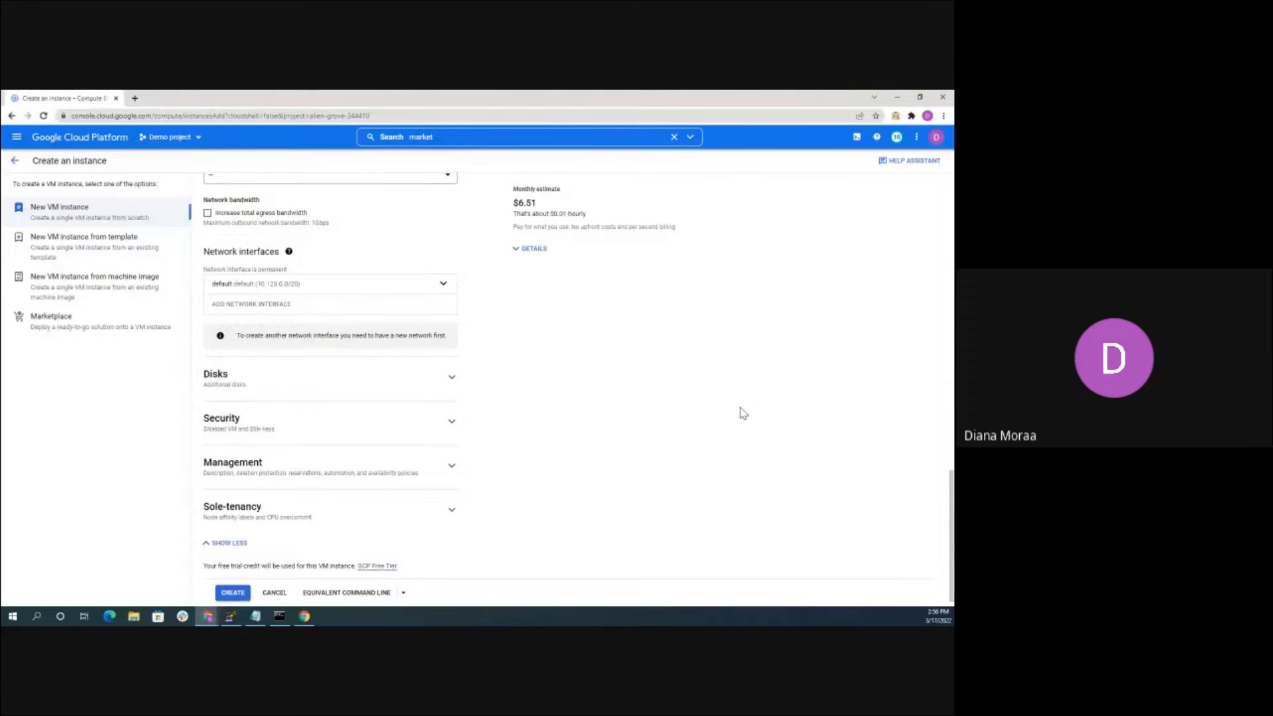
{"action": "scroll", "coordinate": [663, 401], "scroll_direction": "down", "scroll_amount": 1}
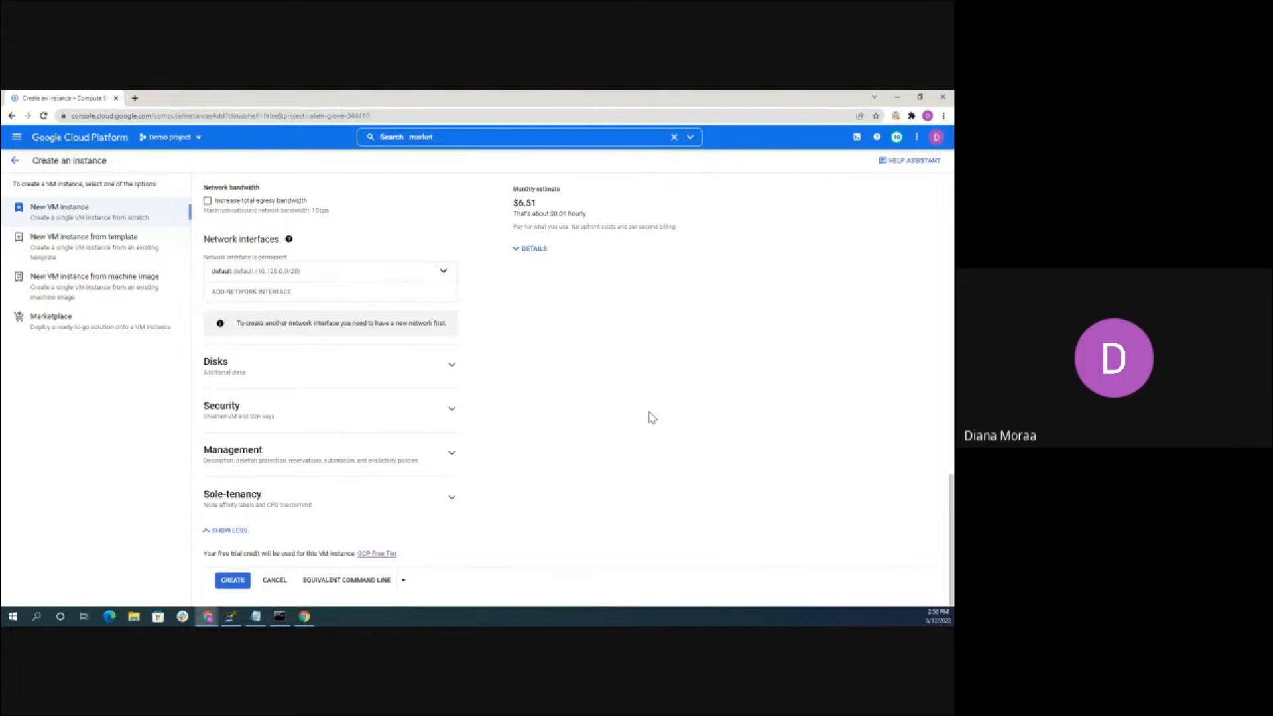
{"action": "left_click", "coordinate": [236, 371]}
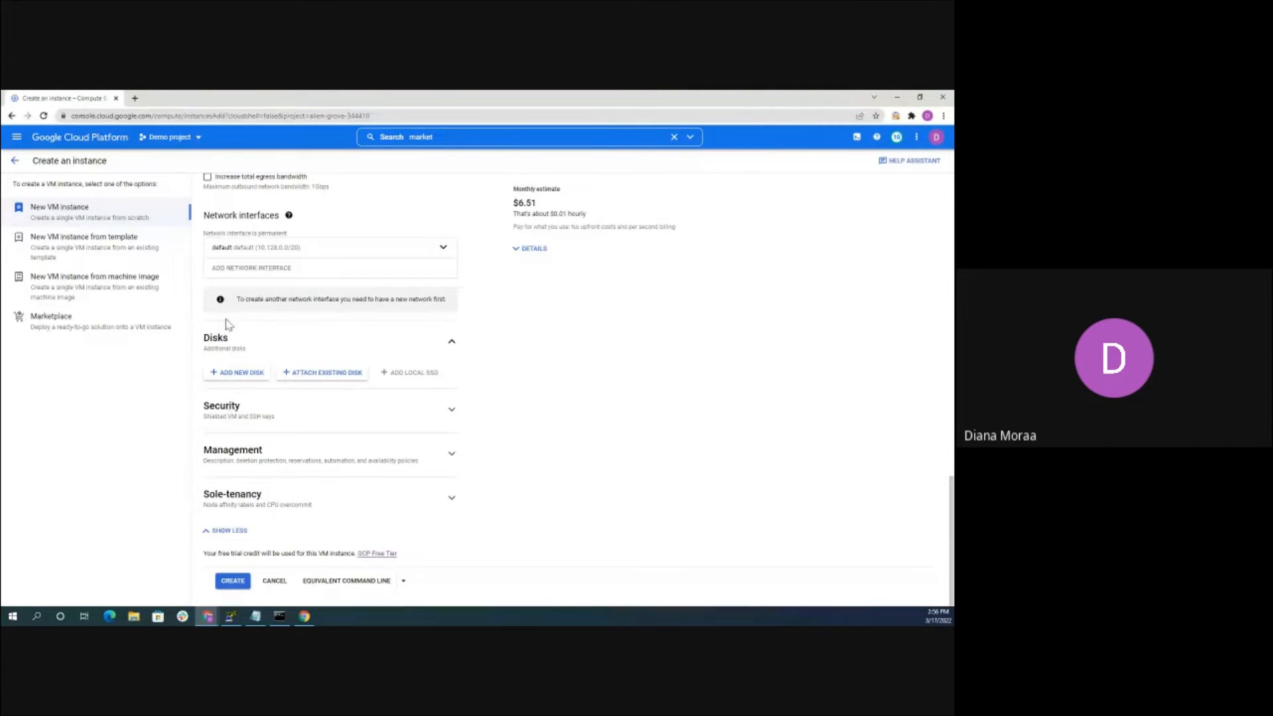
{"action": "mouse_move", "coordinate": [404, 372]}
{"action": "left_click", "coordinate": [244, 454]}
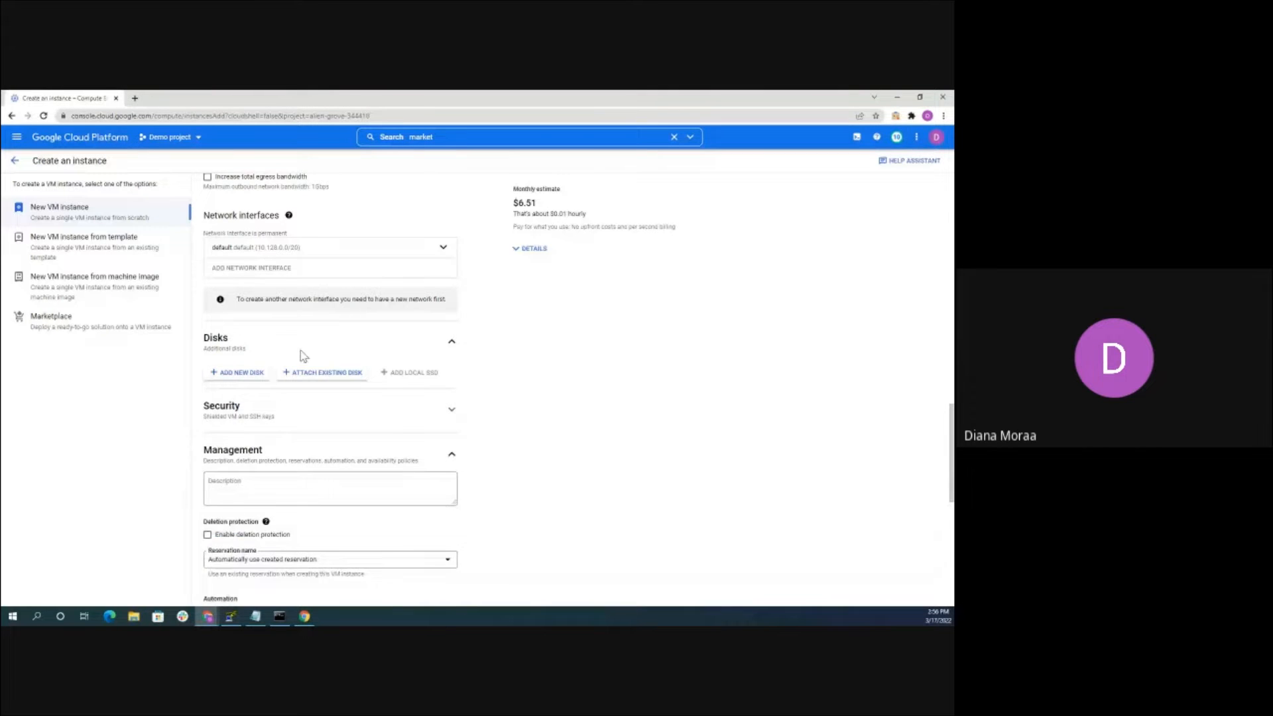
{"action": "scroll", "coordinate": [300, 368], "scroll_direction": "down", "scroll_amount": 2}
{"action": "scroll", "coordinate": [300, 370], "scroll_direction": "down", "scroll_amount": 2}
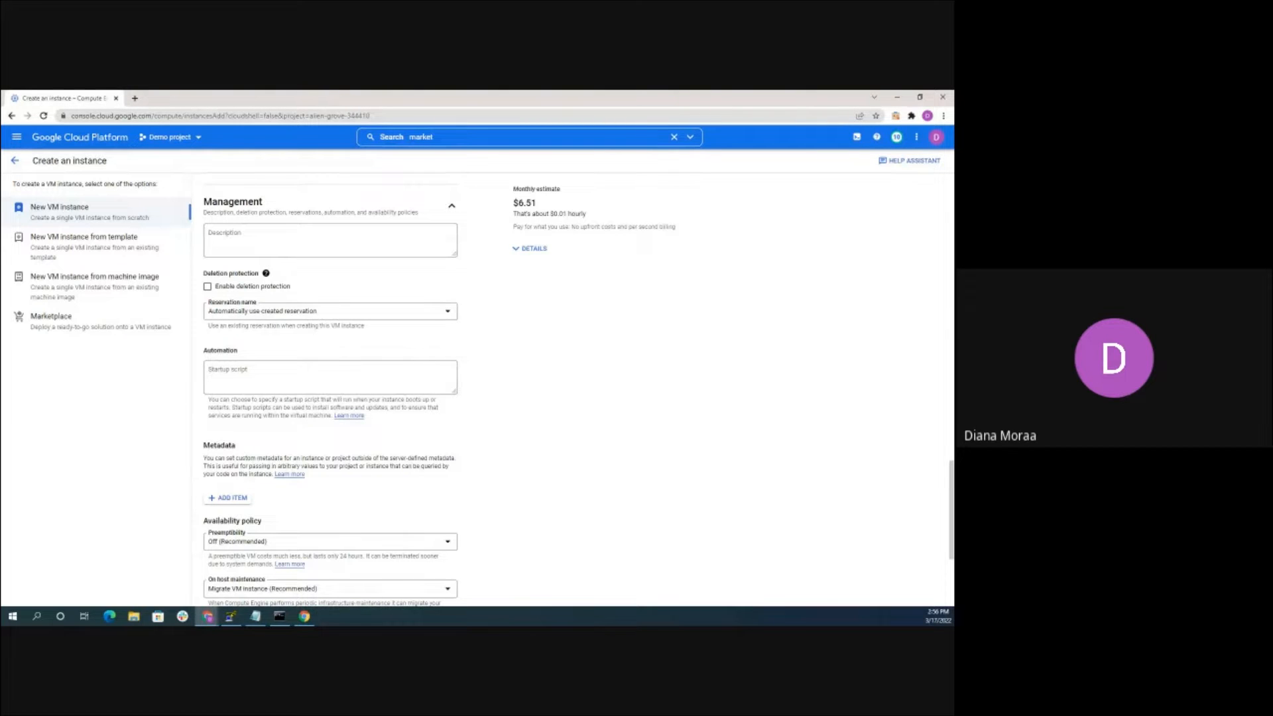
Paste the Apache test-page startup script into the form and create test-linux-instance
{"action": "left_click", "coordinate": [252, 369]}
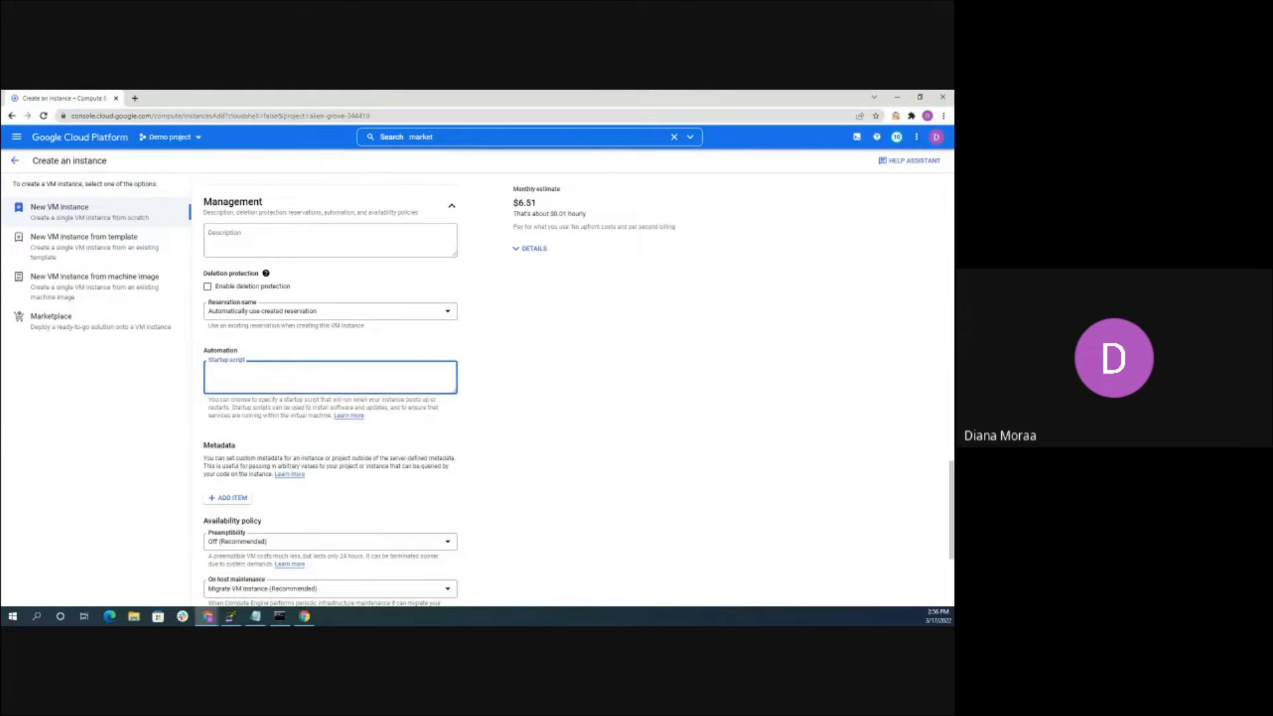
{"action": "key", "text": "alt+Tab"}
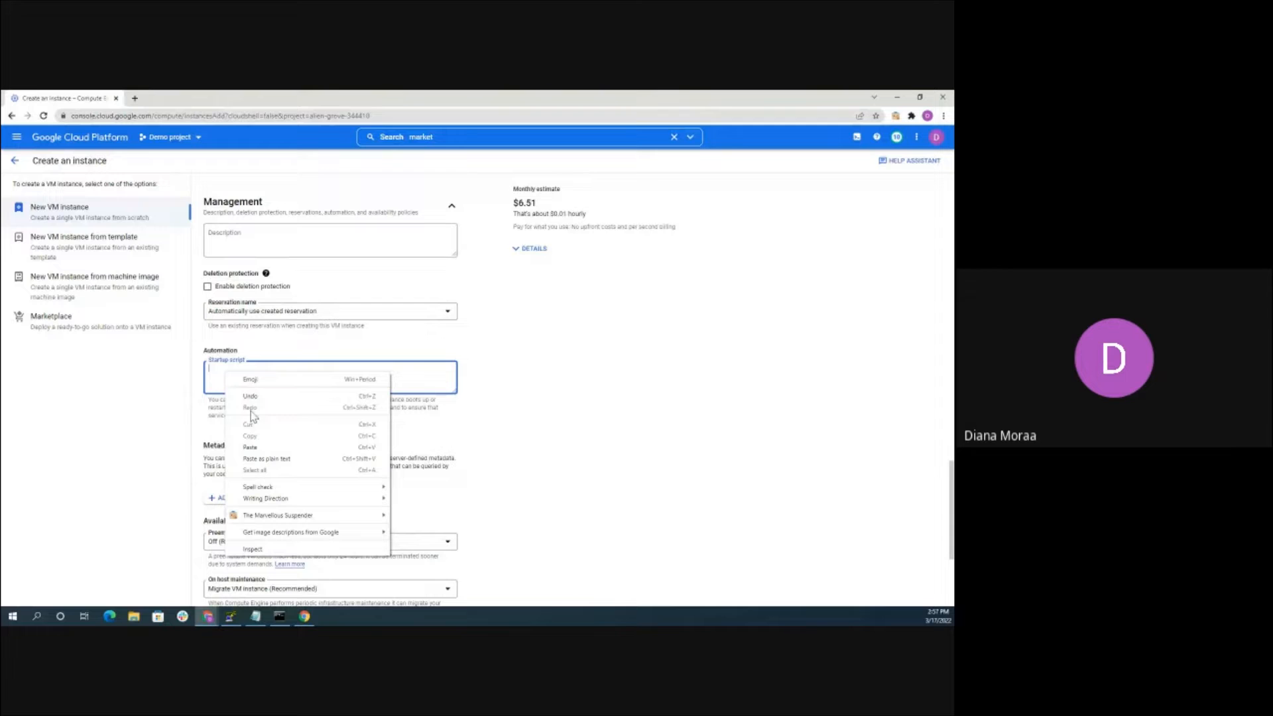
{"action": "left_click", "coordinate": [257, 448]}
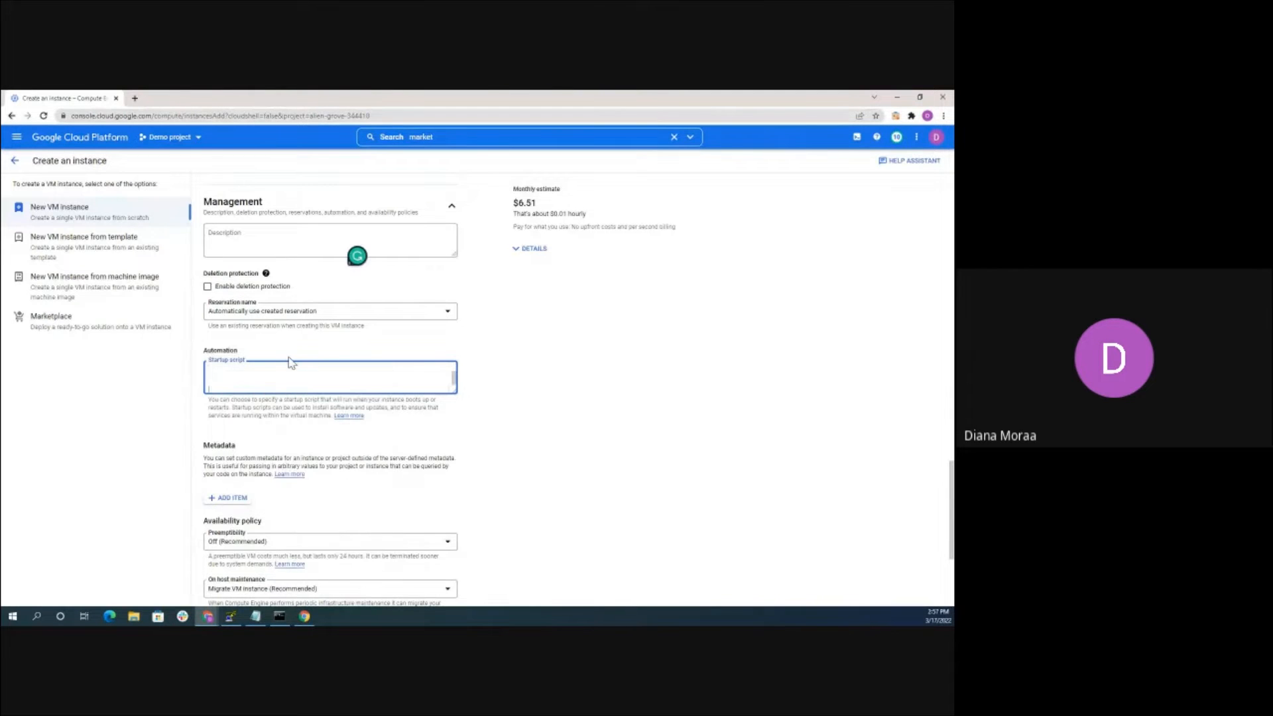
{"action": "right_click", "coordinate": [213, 373]}
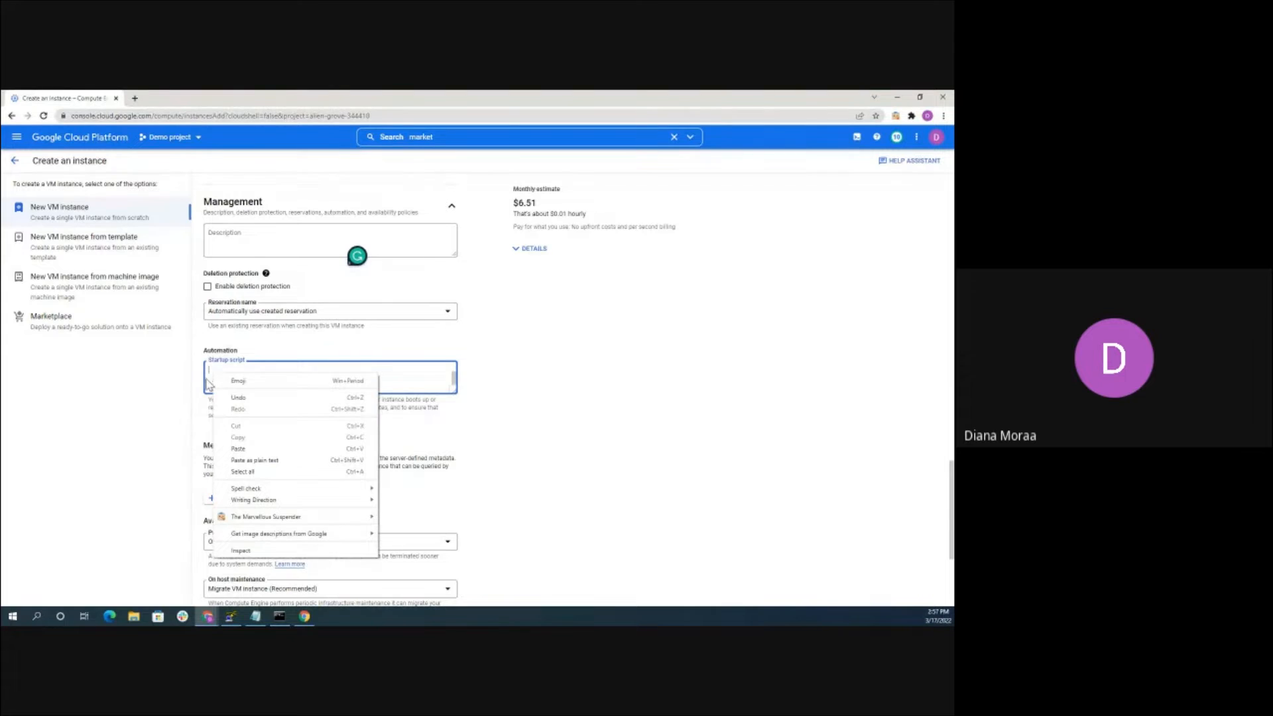
{"action": "left_click", "coordinate": [209, 378]}
{"action": "scroll", "coordinate": [209, 379], "scroll_direction": "up", "scroll_amount": 2}
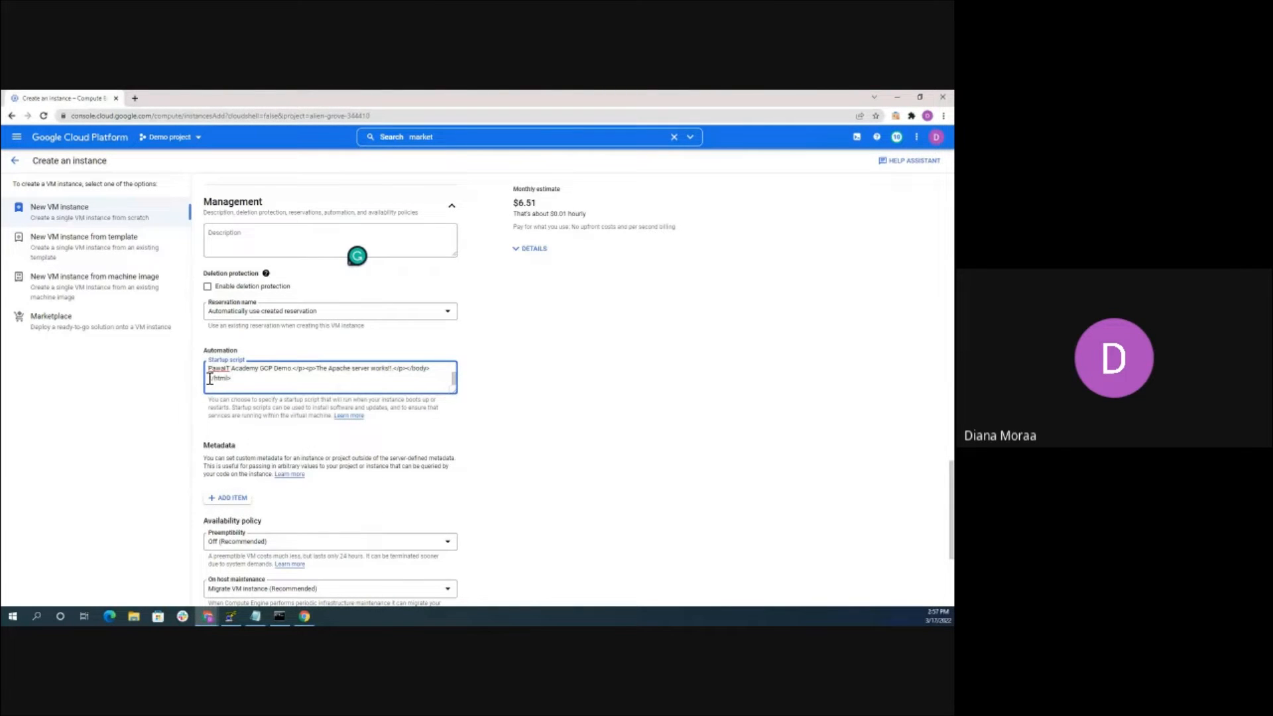
{"action": "scroll", "coordinate": [247, 378], "scroll_direction": "up", "scroll_amount": 3}
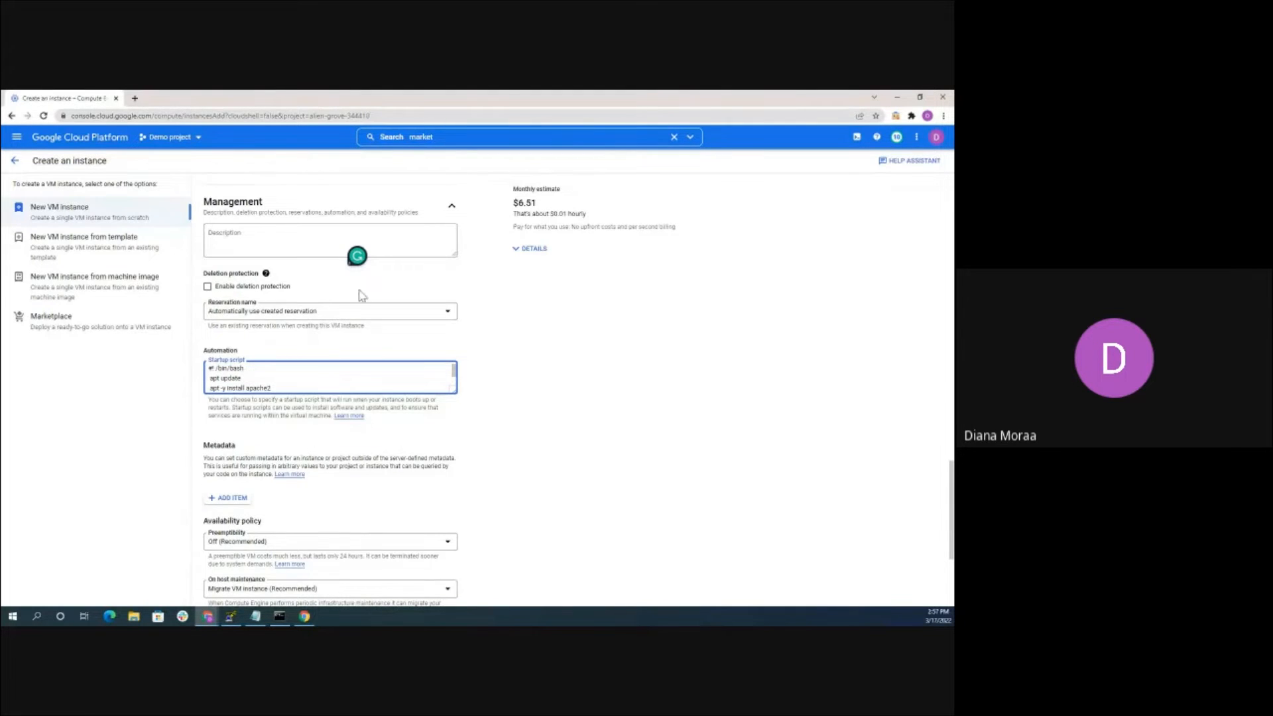
{"action": "scroll", "coordinate": [371, 358], "scroll_direction": "down", "scroll_amount": 3}
{"action": "left_click", "coordinate": [237, 581]}
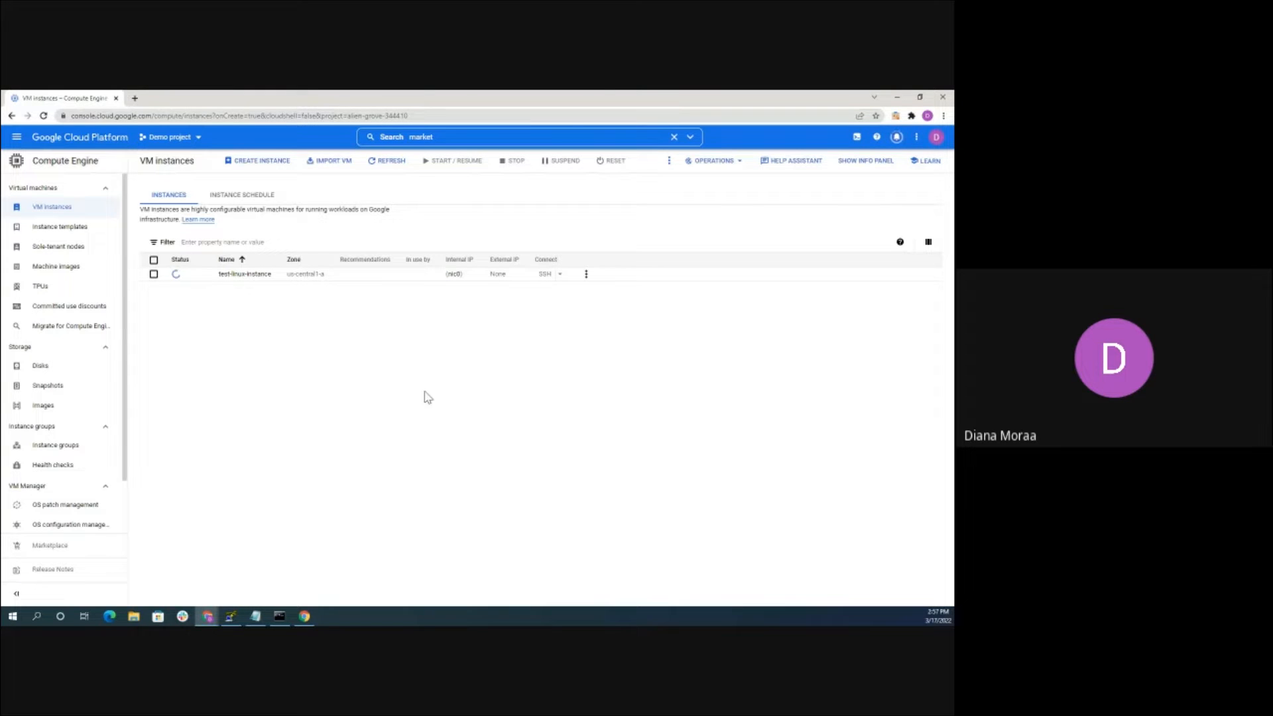
Open Cloud Shell, enlarge its panel, and focus the terminal prompt for pasting
{"action": "left_click", "coordinate": [856, 138]}
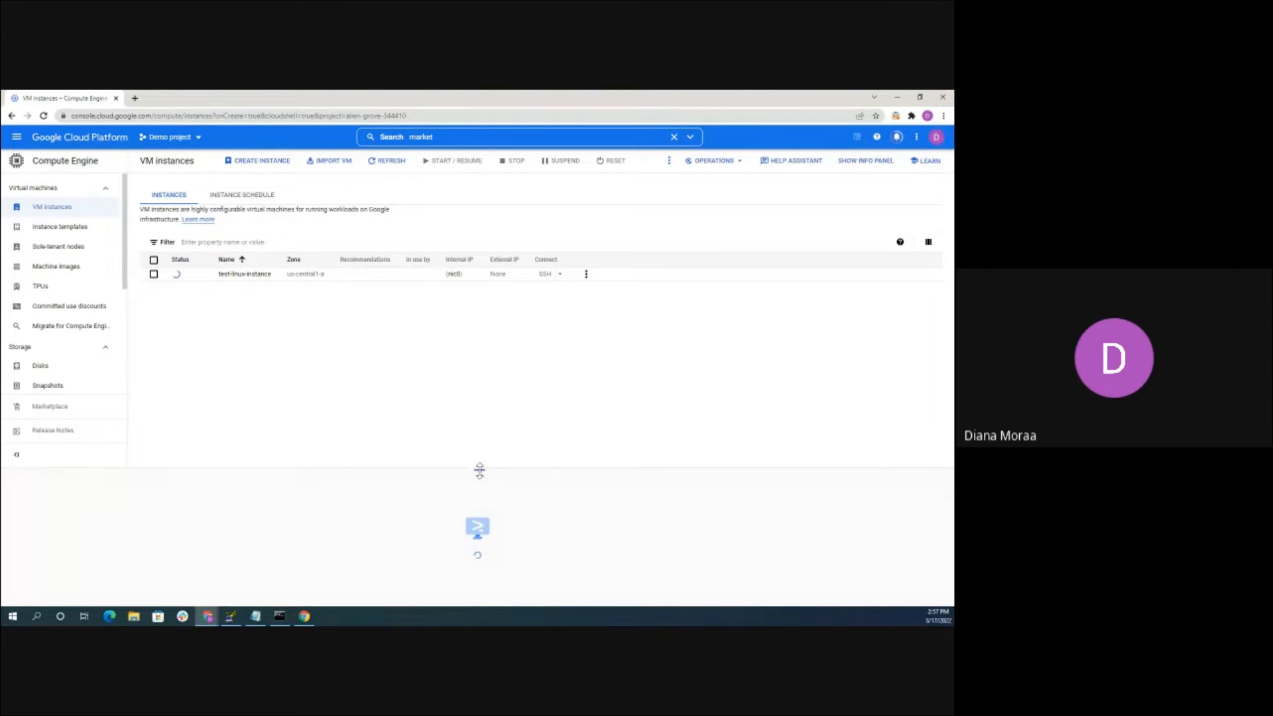
{"action": "left_click_drag", "start_coordinate": [479, 469], "coordinate": [478, 356]}
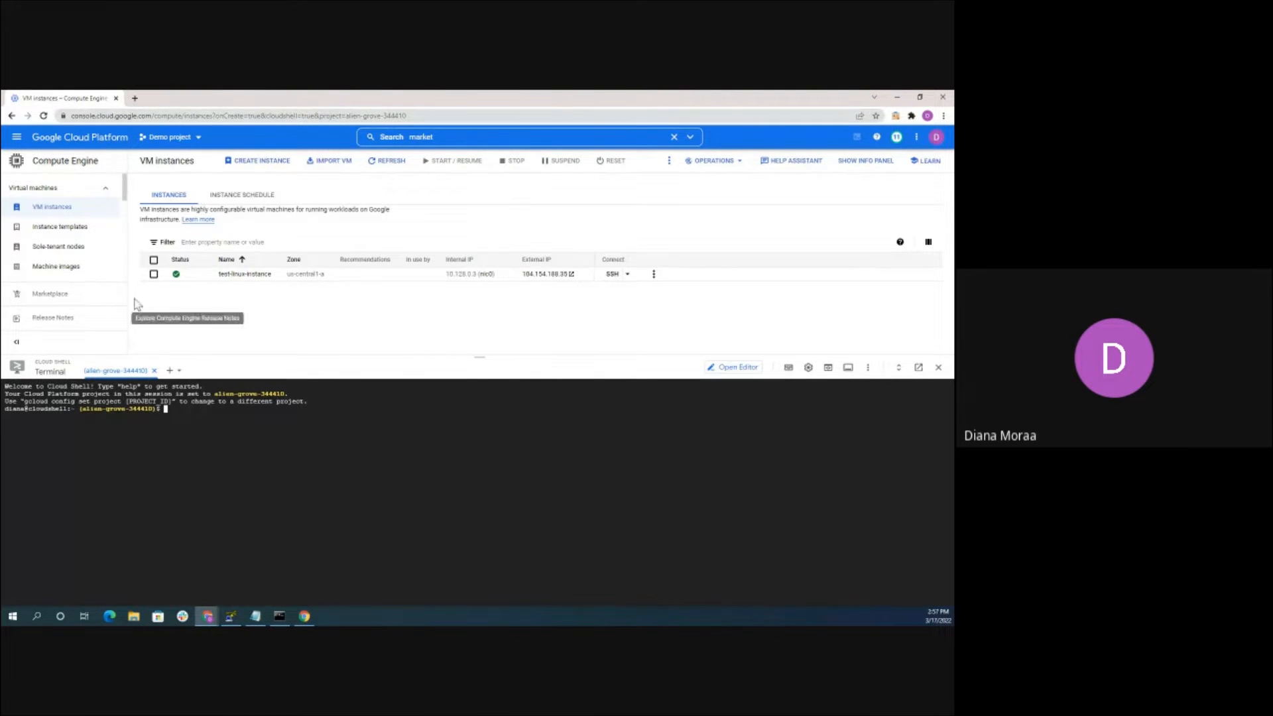
{"action": "left_click", "coordinate": [171, 411]}
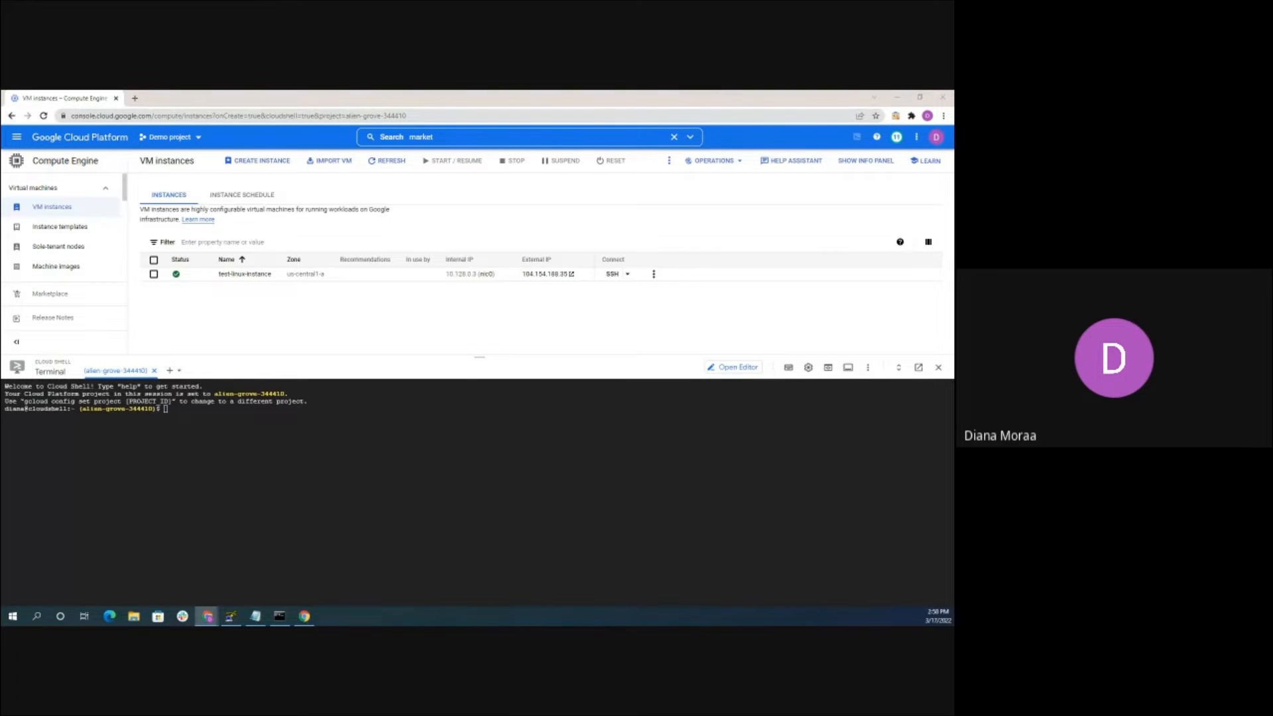
{"action": "right_click", "coordinate": [167, 410]}
Run the pasted gcloud command creating test-linux-instance2 in europe-west1-c, authorize it, and close Cloud Shell
{"action": "left_click", "coordinate": [198, 488]}
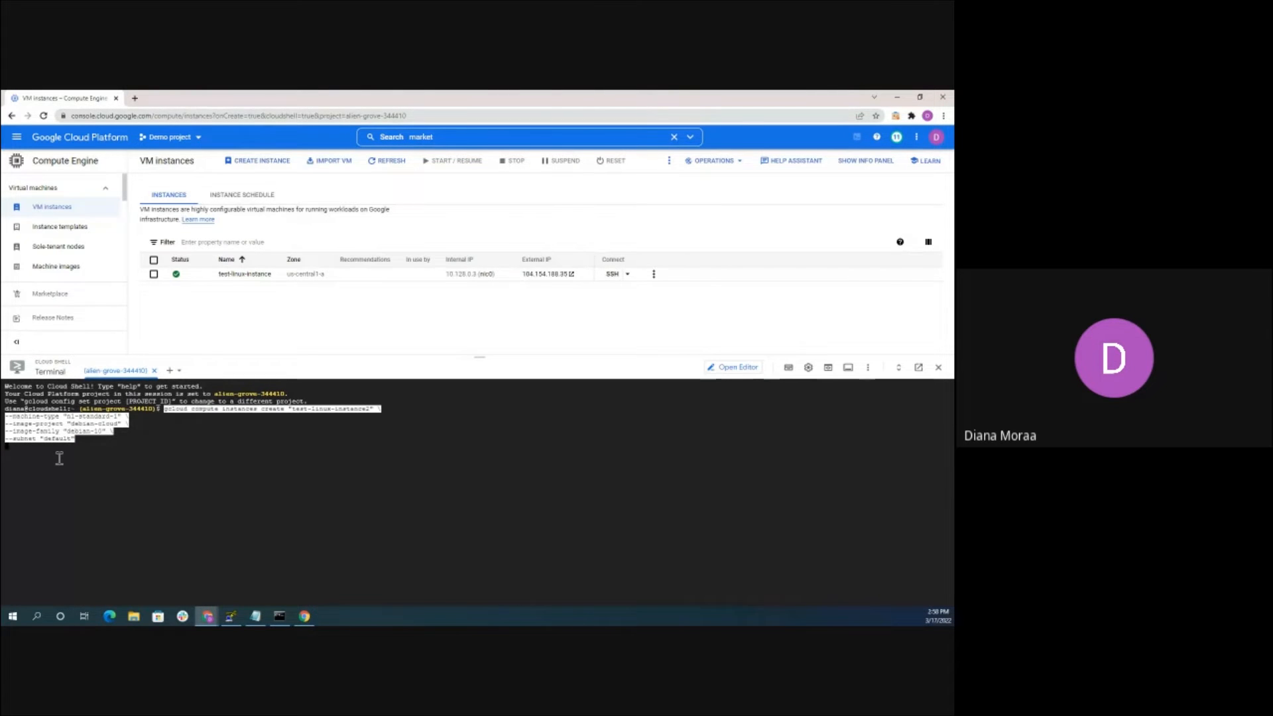
{"action": "key", "text": "Return"}
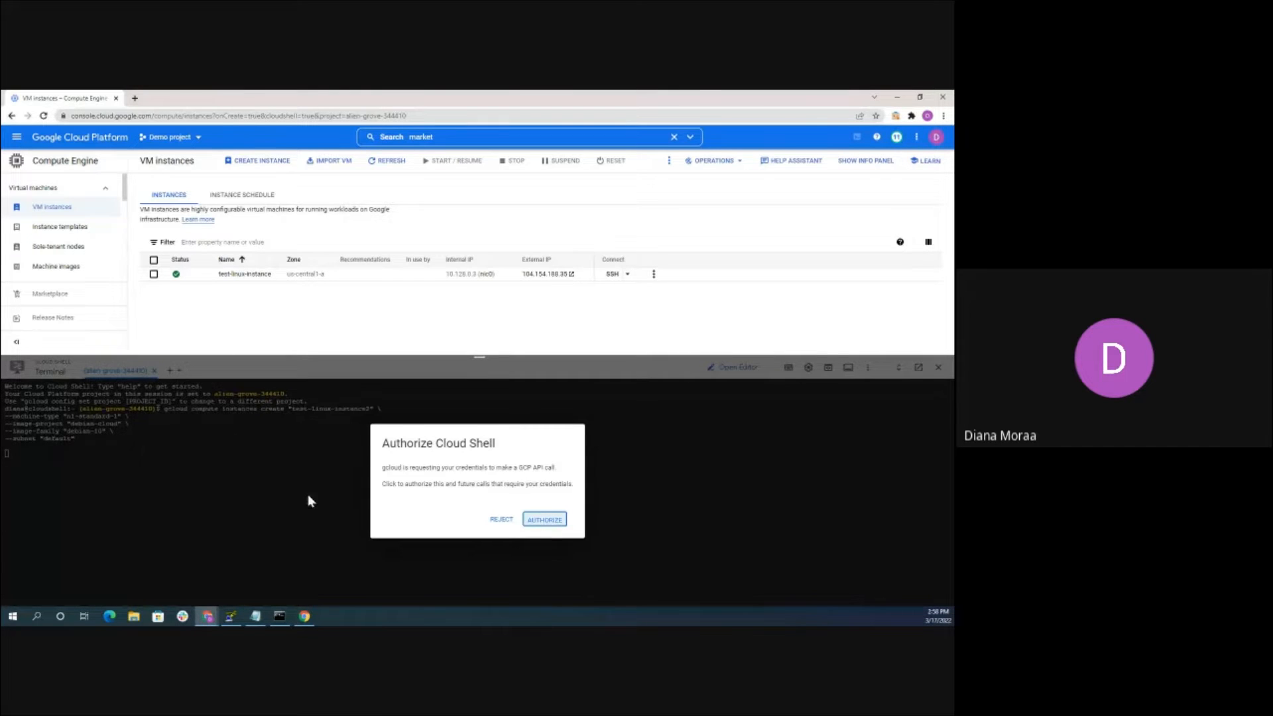
{"action": "left_click", "coordinate": [542, 520]}
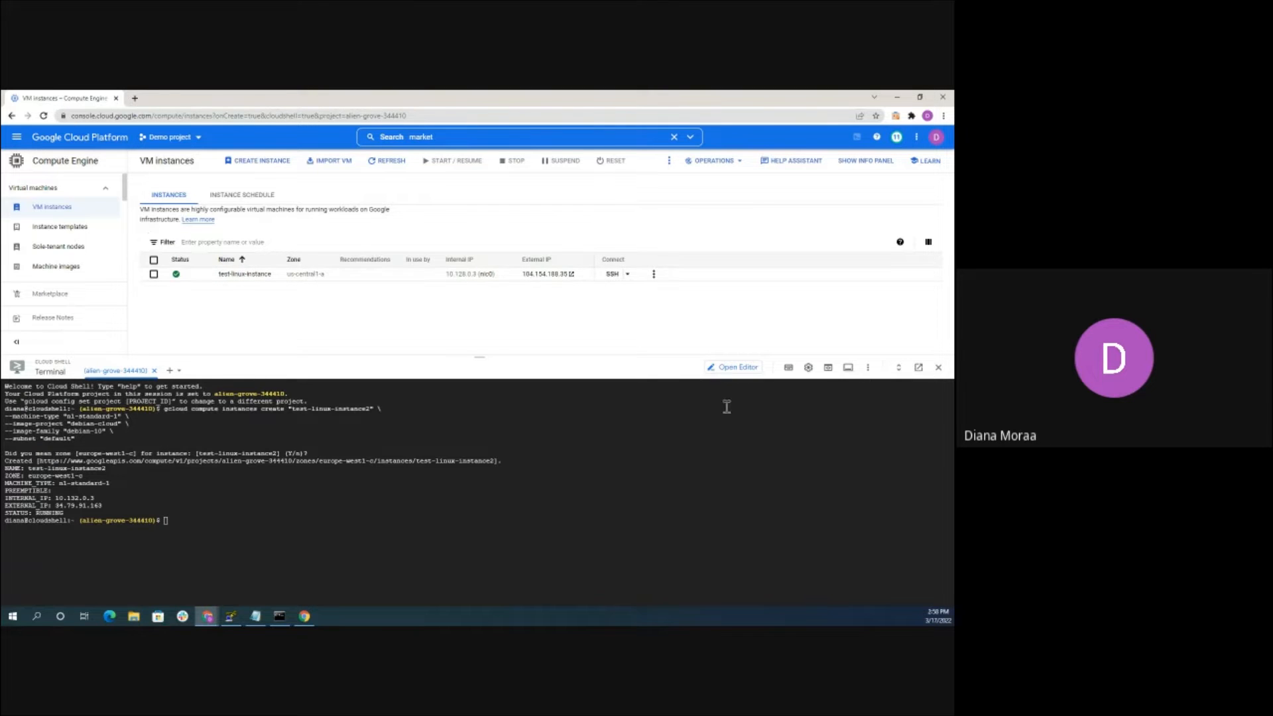
{"action": "left_click", "coordinate": [938, 367]}
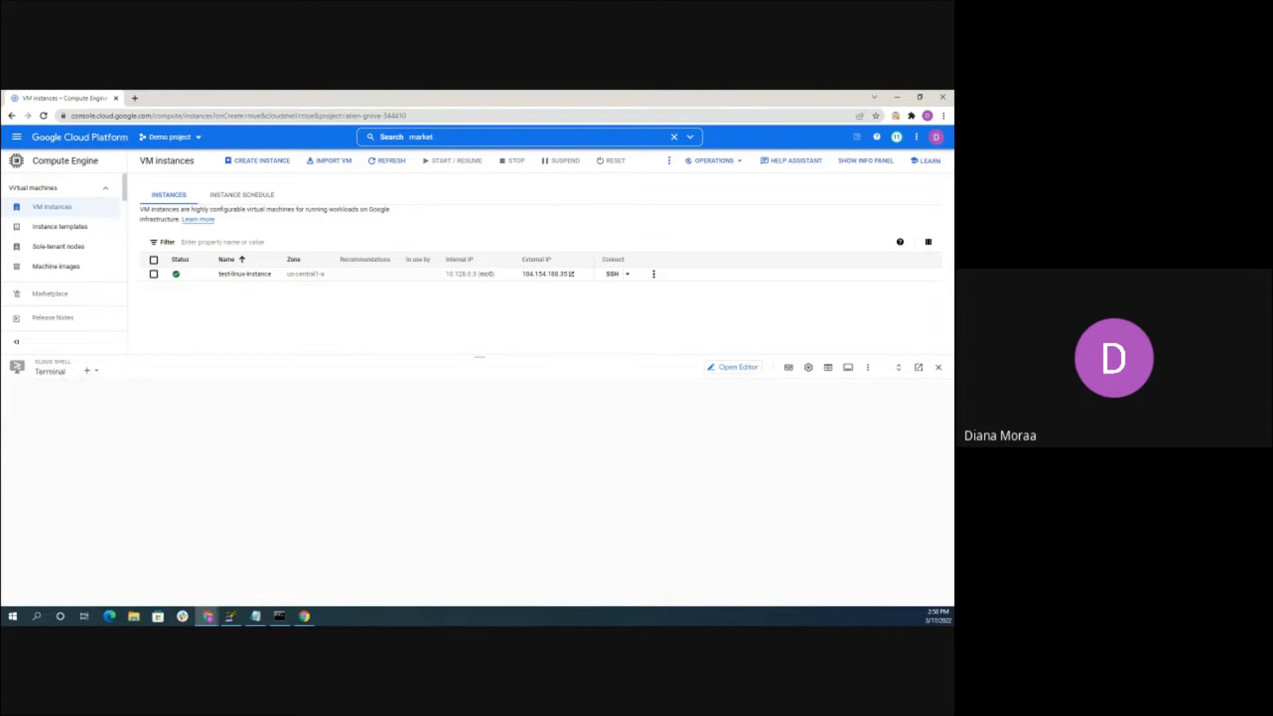
Reload the VM list and move the test-linux-instance SSH window aside while it connects
{"action": "left_click", "coordinate": [43, 116]}
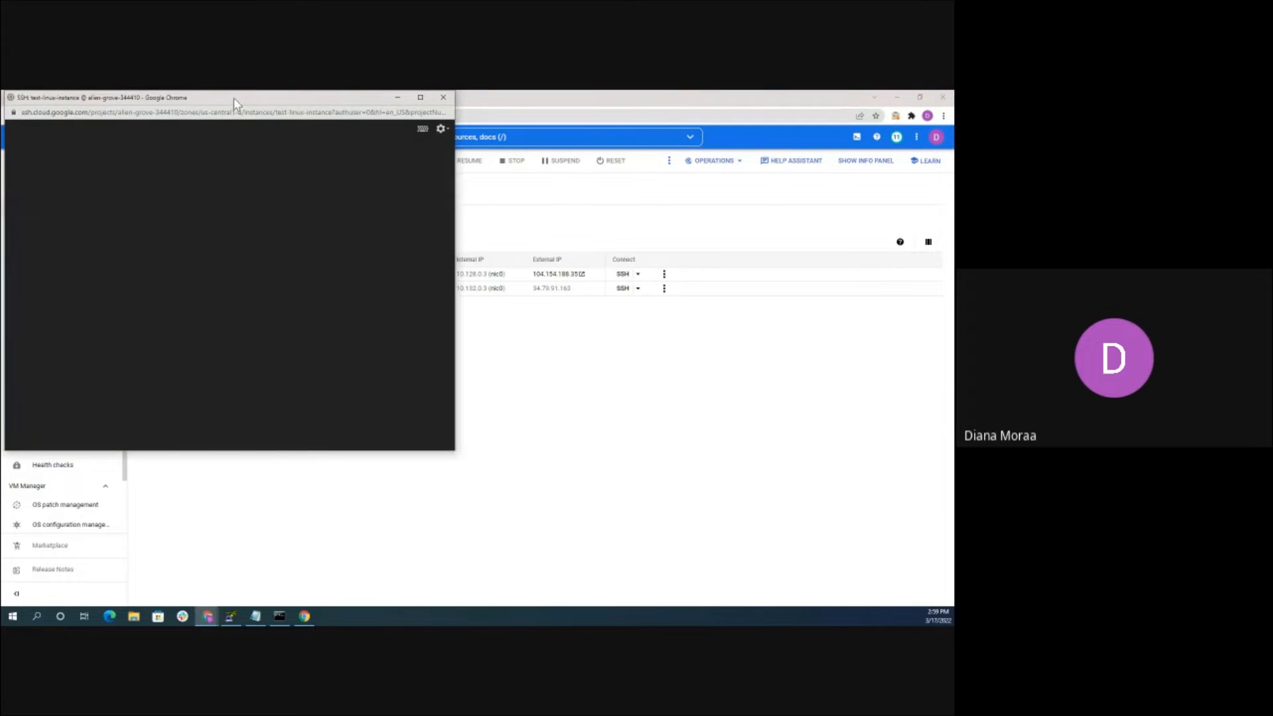
{"action": "left_click_drag", "start_coordinate": [233, 98], "coordinate": [307, 123]}
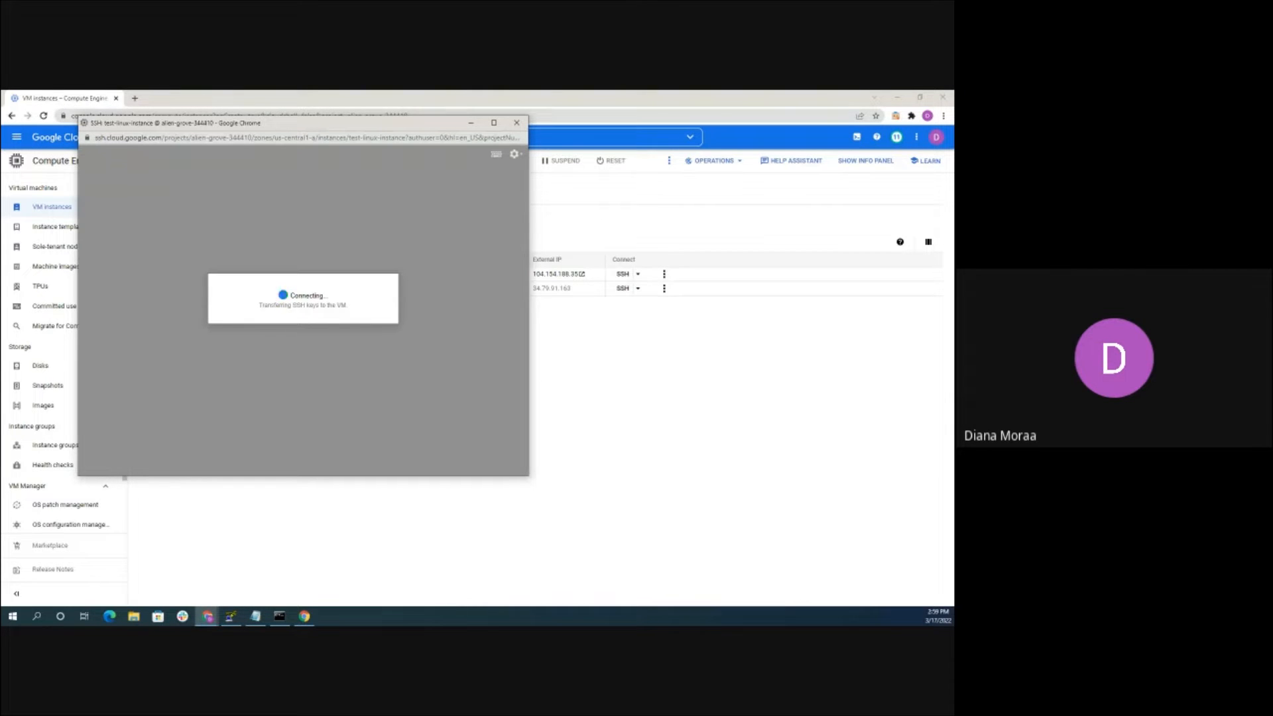
{"action": "left_click_drag", "start_coordinate": [260, 122], "coordinate": [283, 152]}
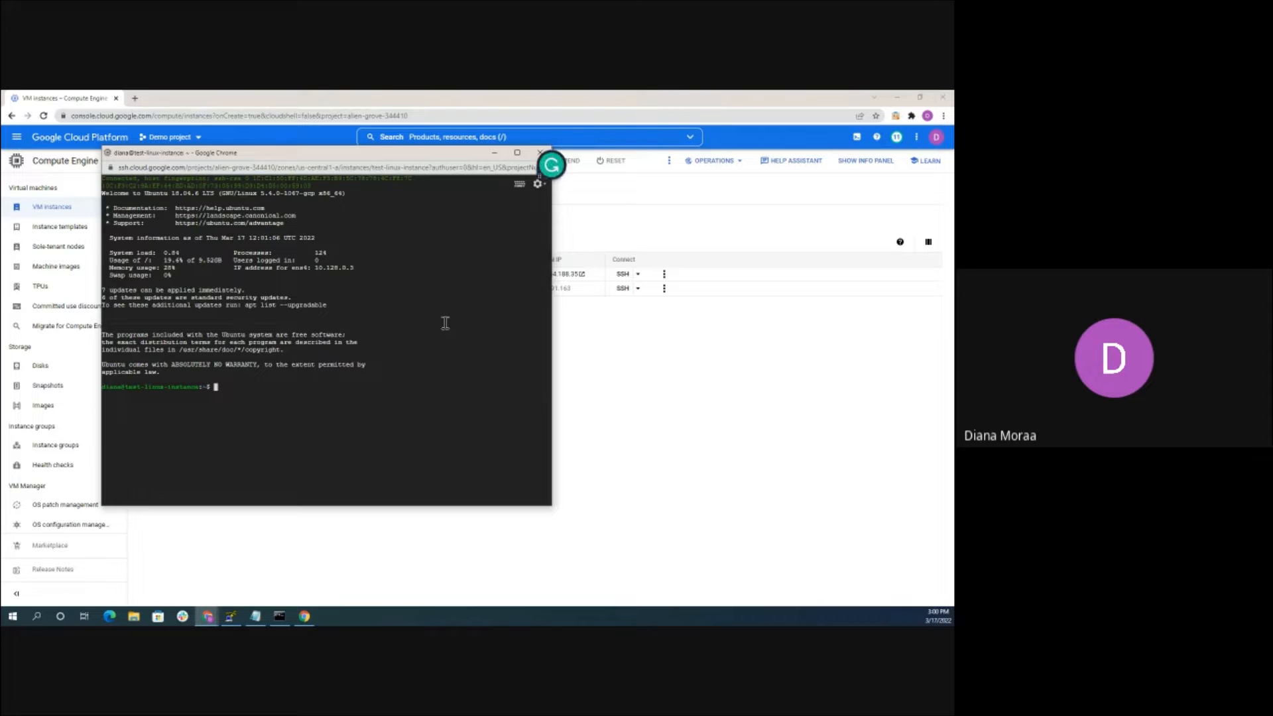
Upload PawaIT Logo-3.png to the VM through the SSH window's settings menu
{"action": "left_click", "coordinate": [538, 183]}
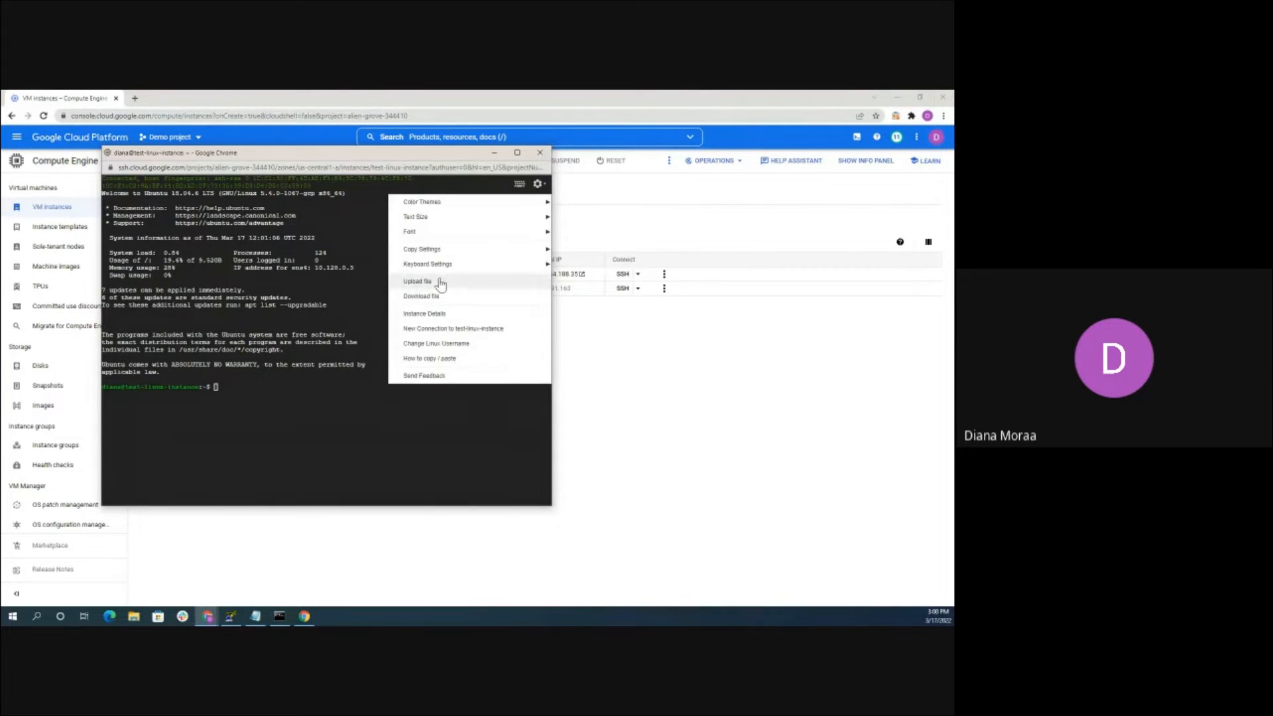
{"action": "left_click", "coordinate": [440, 282]}
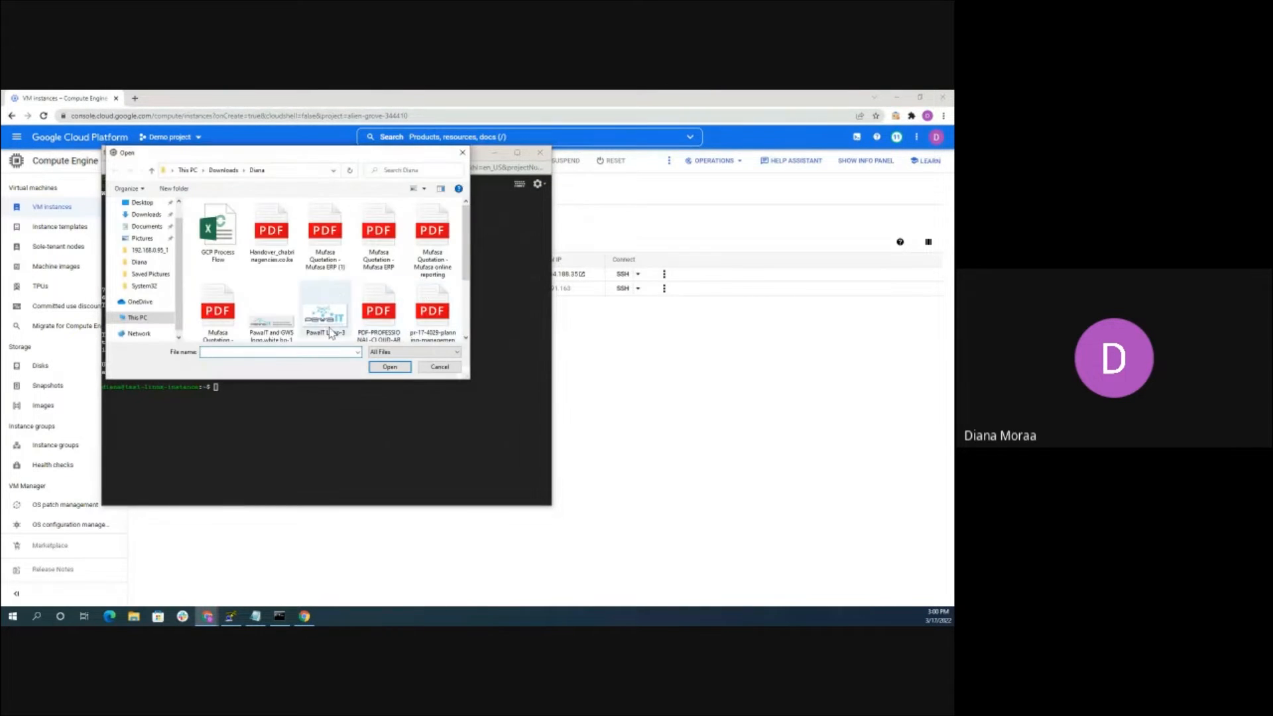
{"action": "scroll", "coordinate": [334, 323], "scroll_direction": "down", "scroll_amount": 1}
{"action": "left_click", "coordinate": [328, 318]}
{"action": "left_click", "coordinate": [384, 367]}
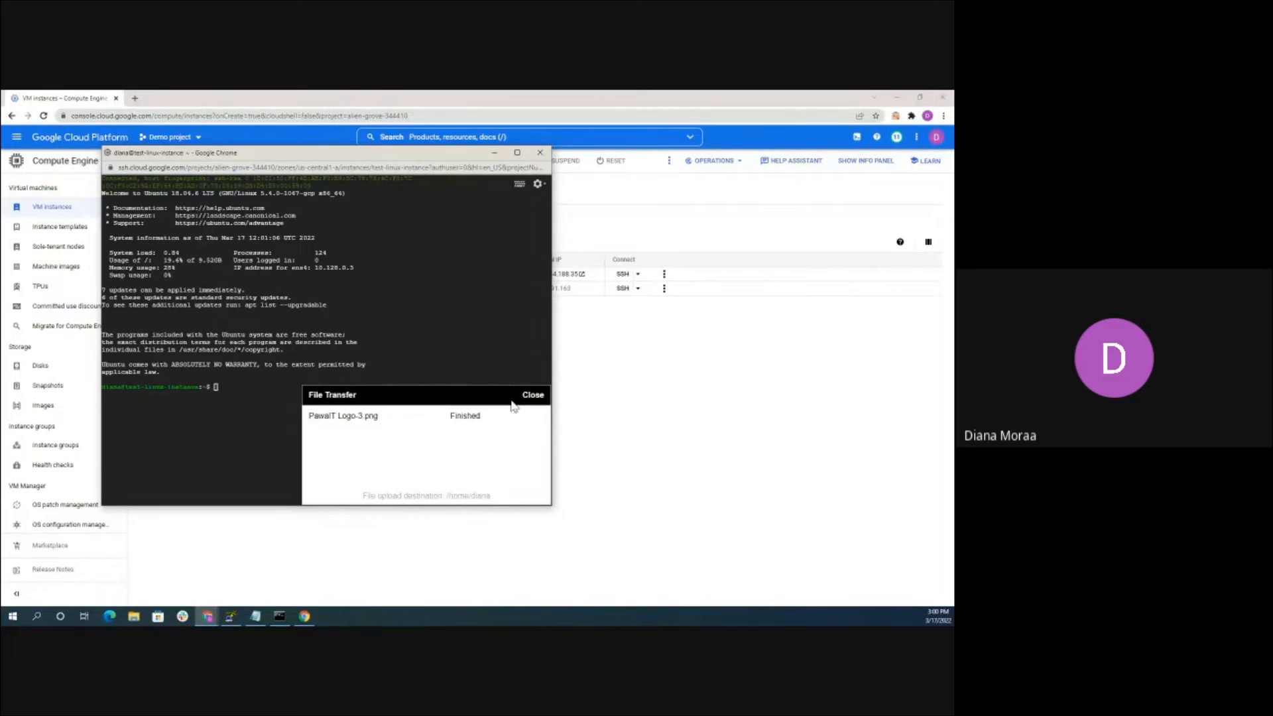
{"action": "left_click", "coordinate": [532, 396]}
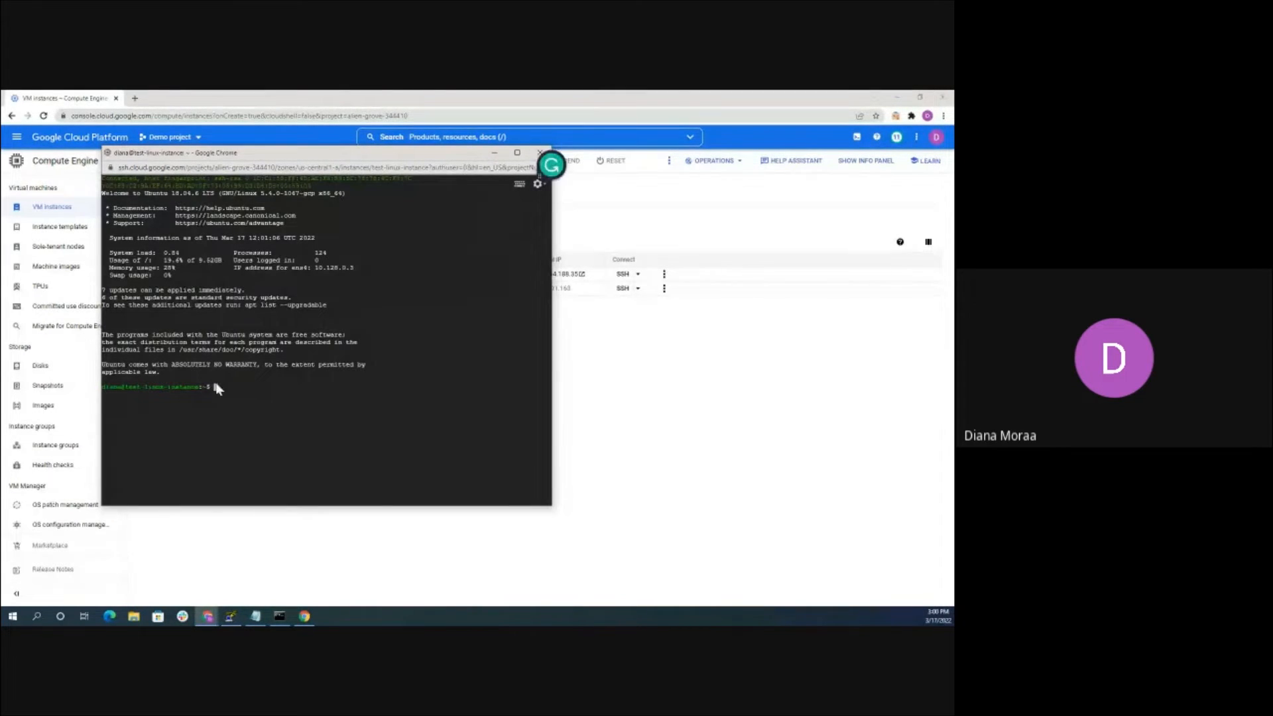
Run ls and pwd to confirm the file is in the home directory, then return to the console
{"action": "type", "text": "ls"}
{"action": "key", "text": "Return"}
{"action": "type", "text": "pwd"}
{"action": "key", "text": "Return"}
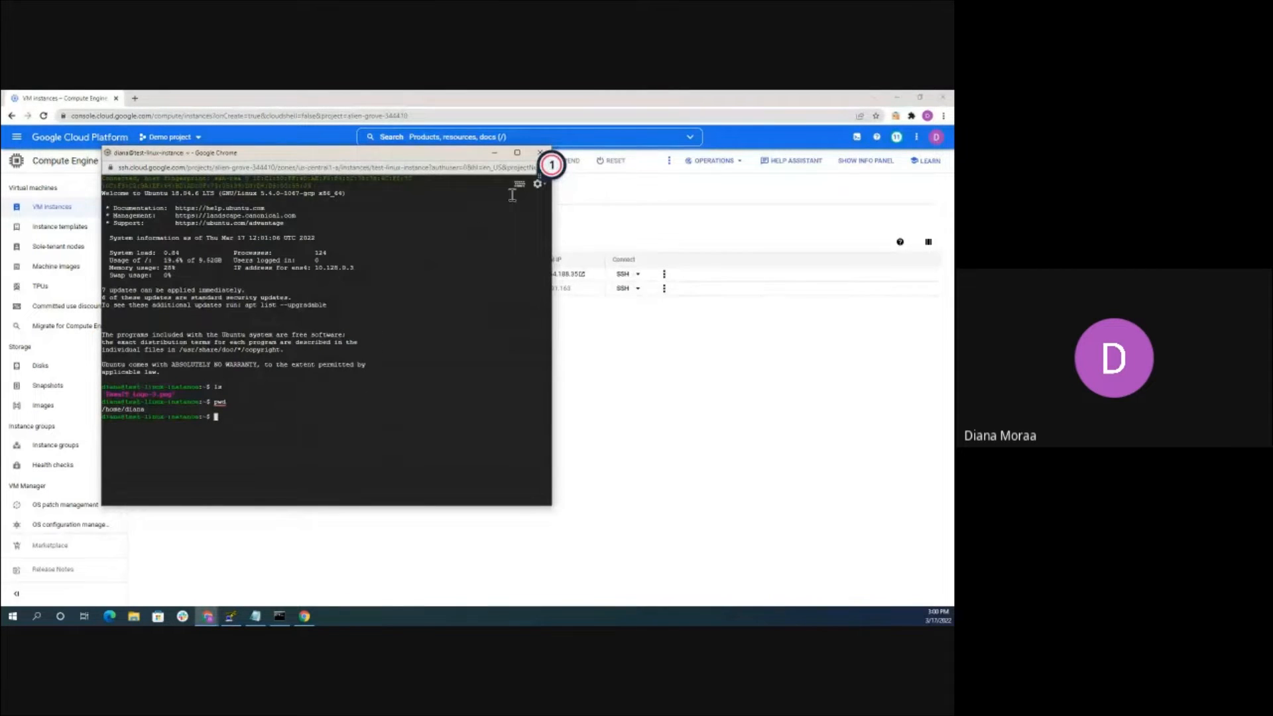
{"action": "left_click", "coordinate": [628, 372]}
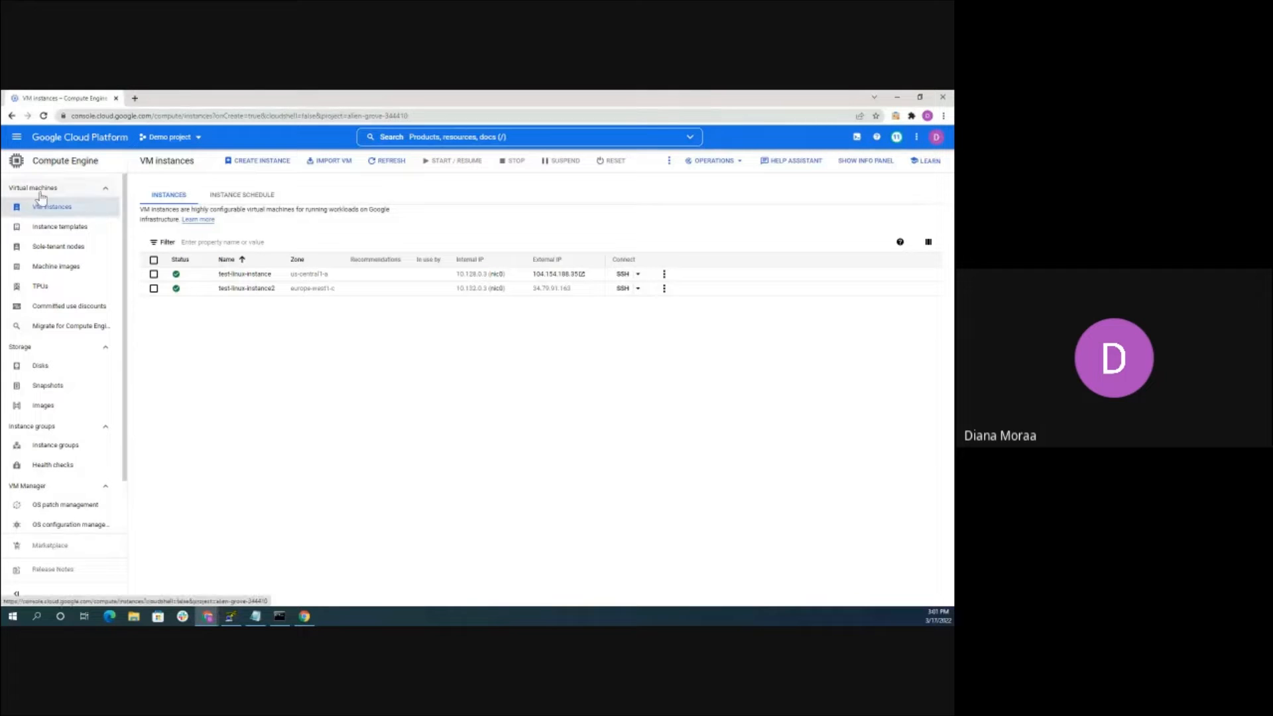
Scroll the navigation menu down to Networking and pin, then unpin, VPC network
{"action": "left_click", "coordinate": [18, 140]}
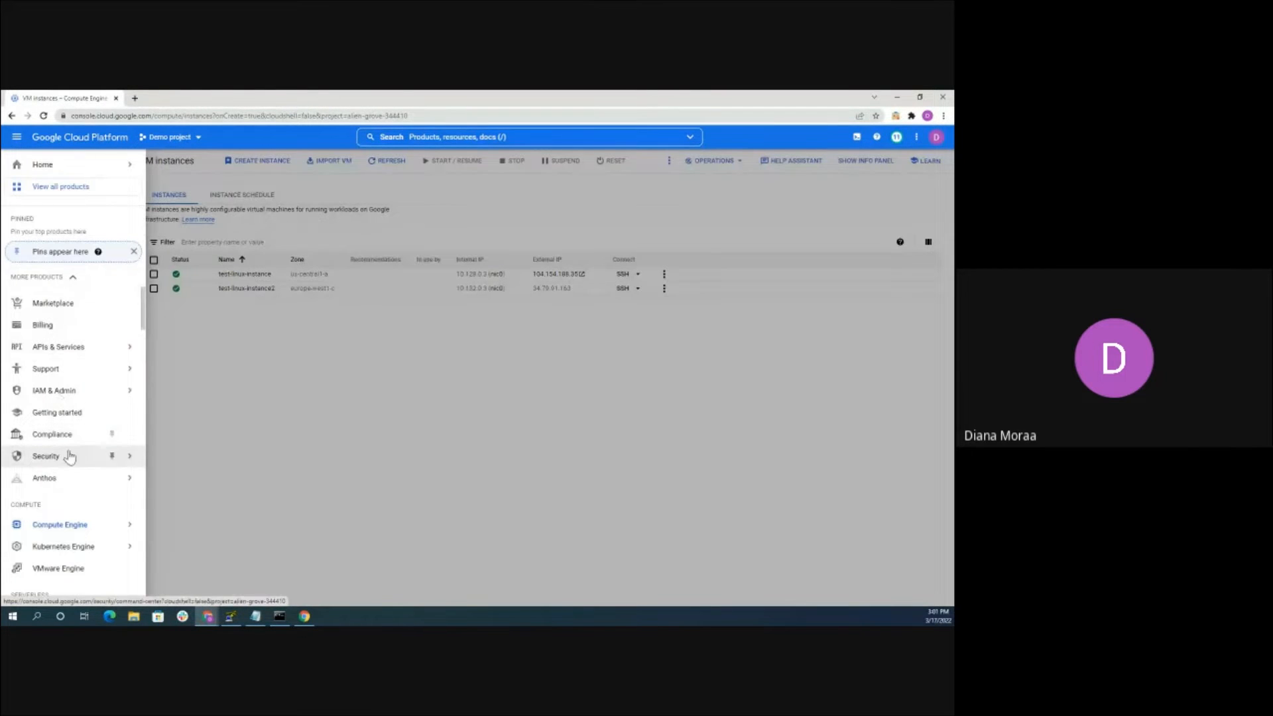
{"action": "scroll", "coordinate": [74, 490], "scroll_direction": "down", "scroll_amount": 1}
{"action": "mouse_move", "coordinate": [83, 486]}
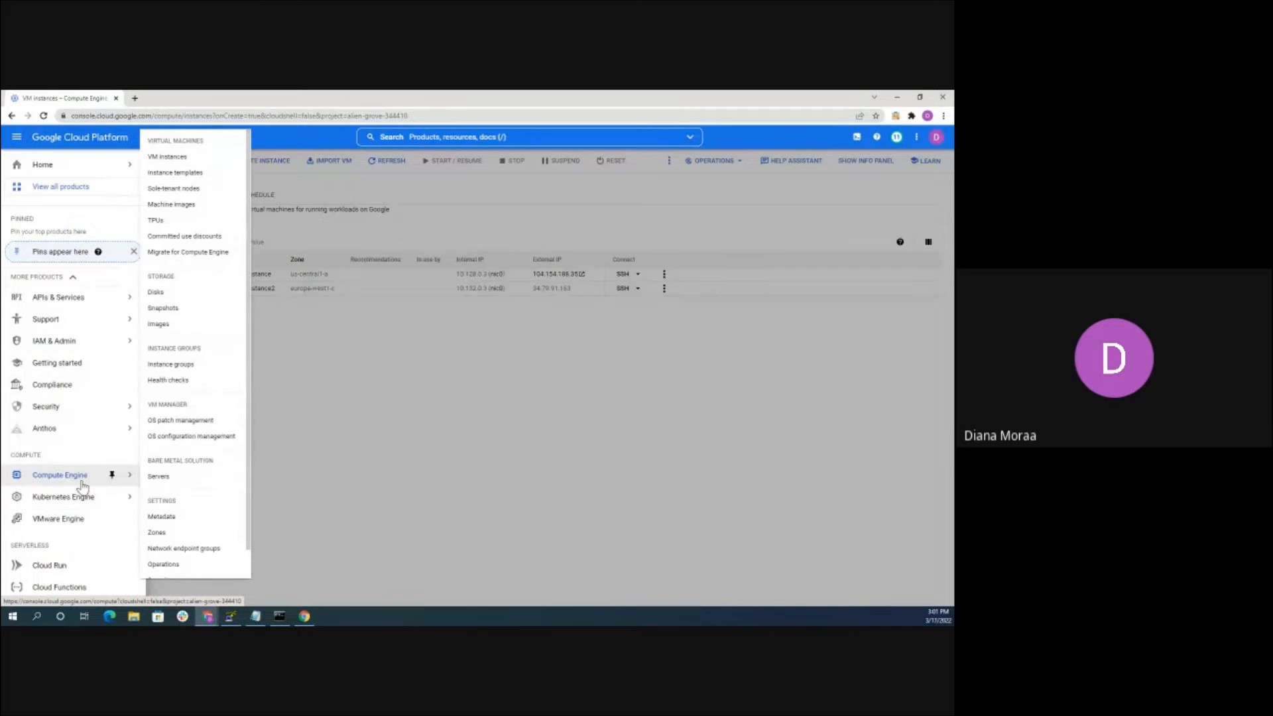
{"action": "scroll", "coordinate": [81, 497], "scroll_direction": "down", "scroll_amount": 3}
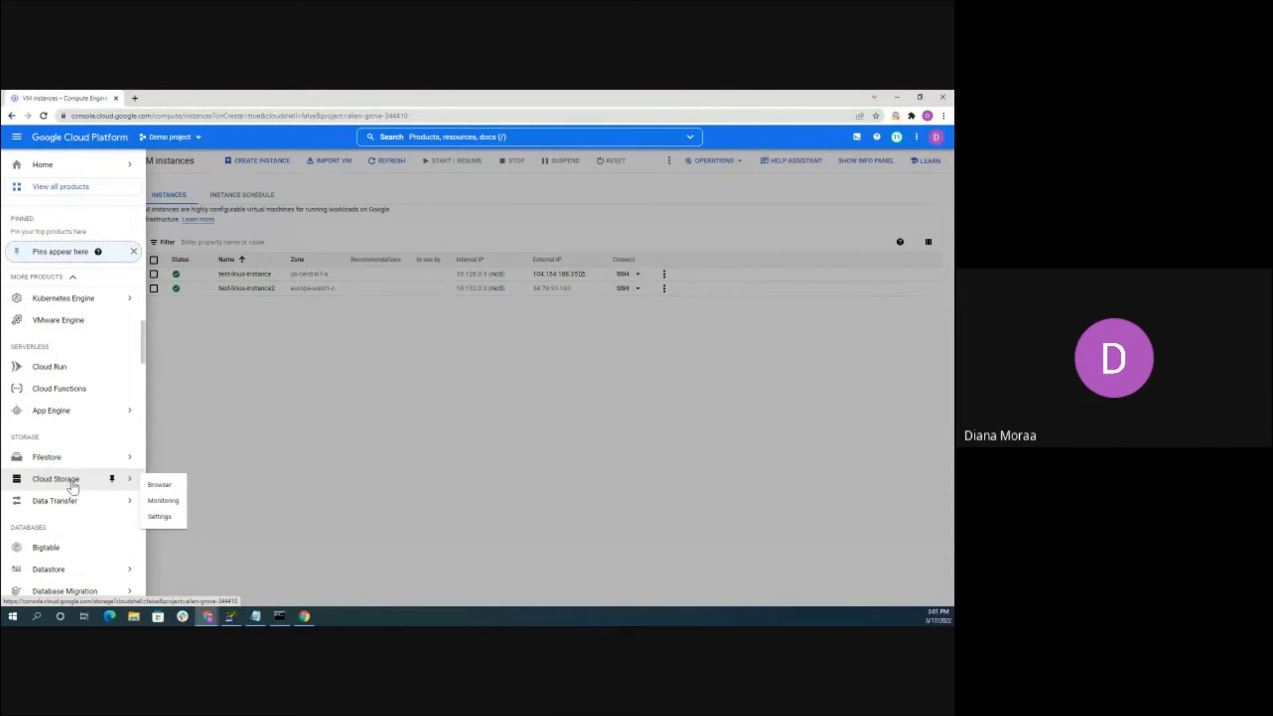
{"action": "scroll", "coordinate": [73, 487], "scroll_direction": "down", "scroll_amount": 1}
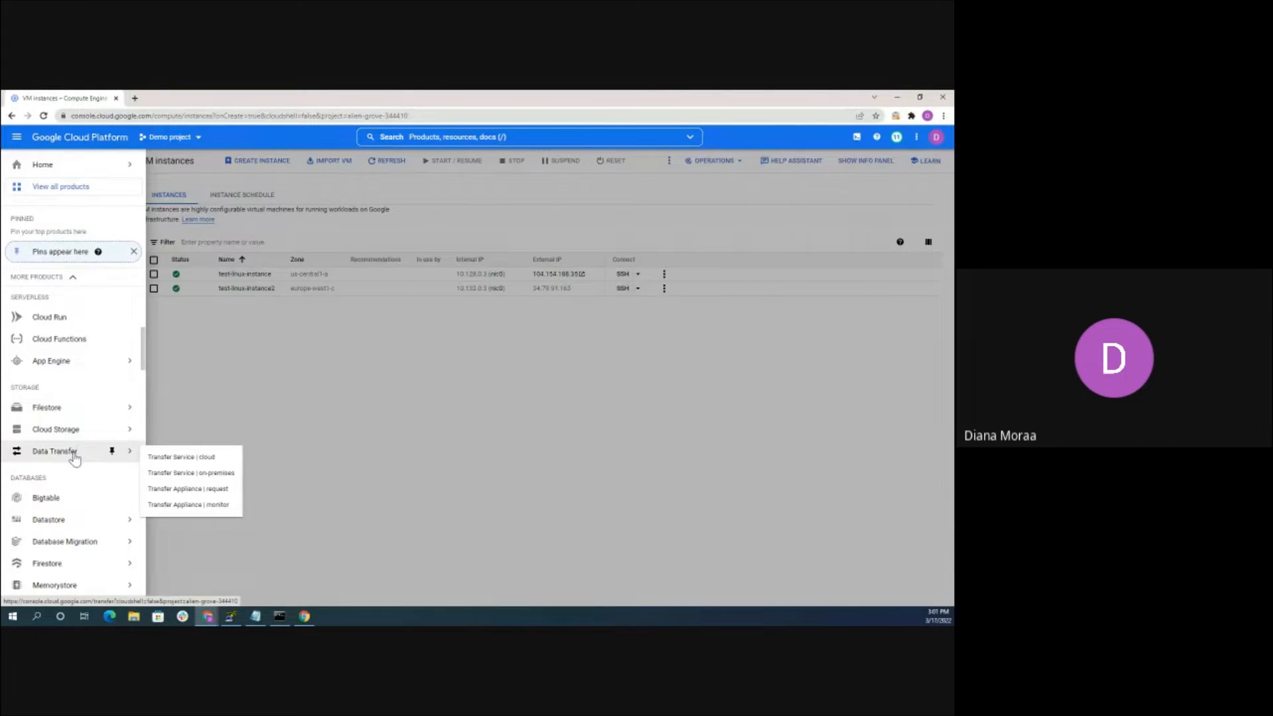
{"action": "scroll", "coordinate": [69, 507], "scroll_direction": "down", "scroll_amount": 4}
{"action": "scroll", "coordinate": [72, 507], "scroll_direction": "down", "scroll_amount": 3}
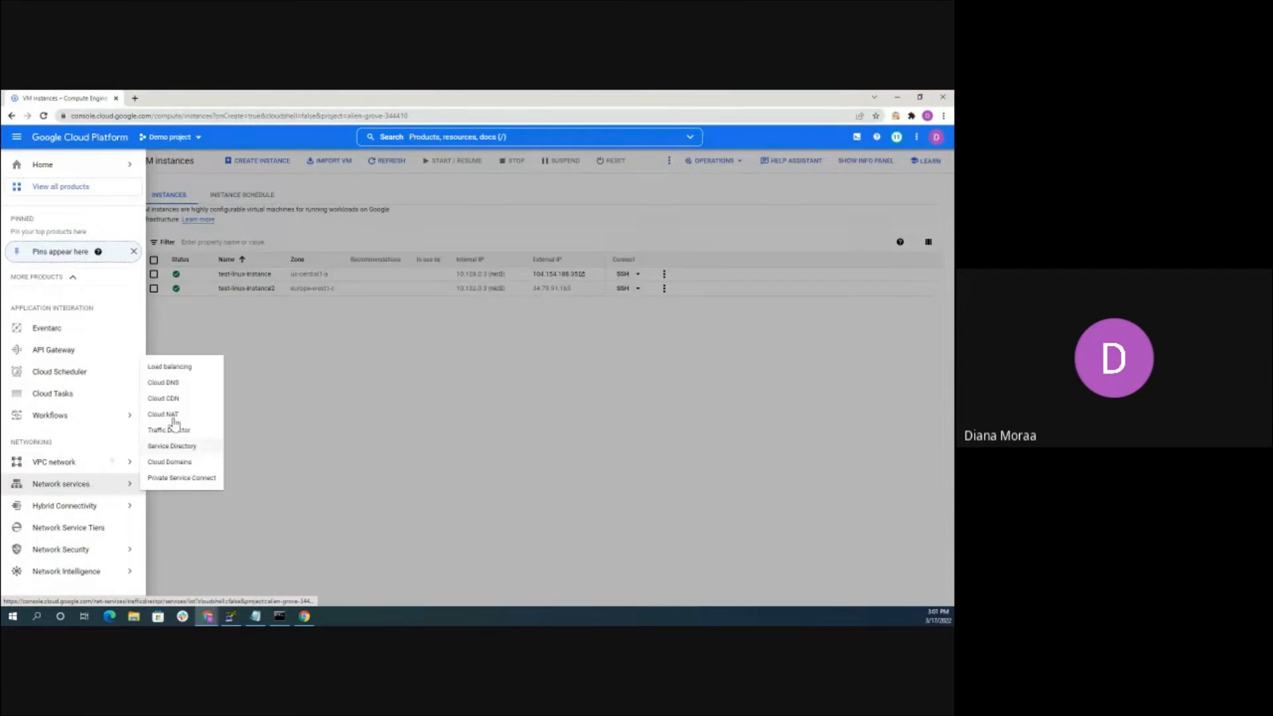
{"action": "left_click", "coordinate": [111, 462]}
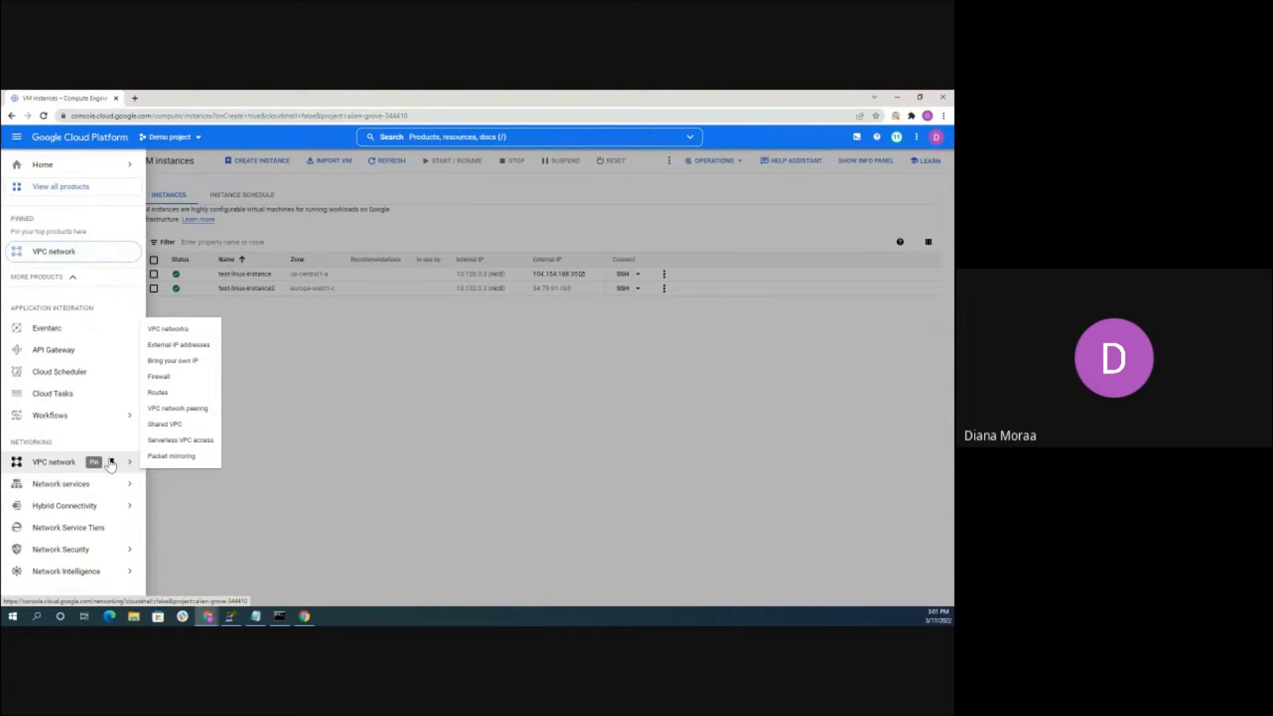
{"action": "left_click", "coordinate": [112, 462]}
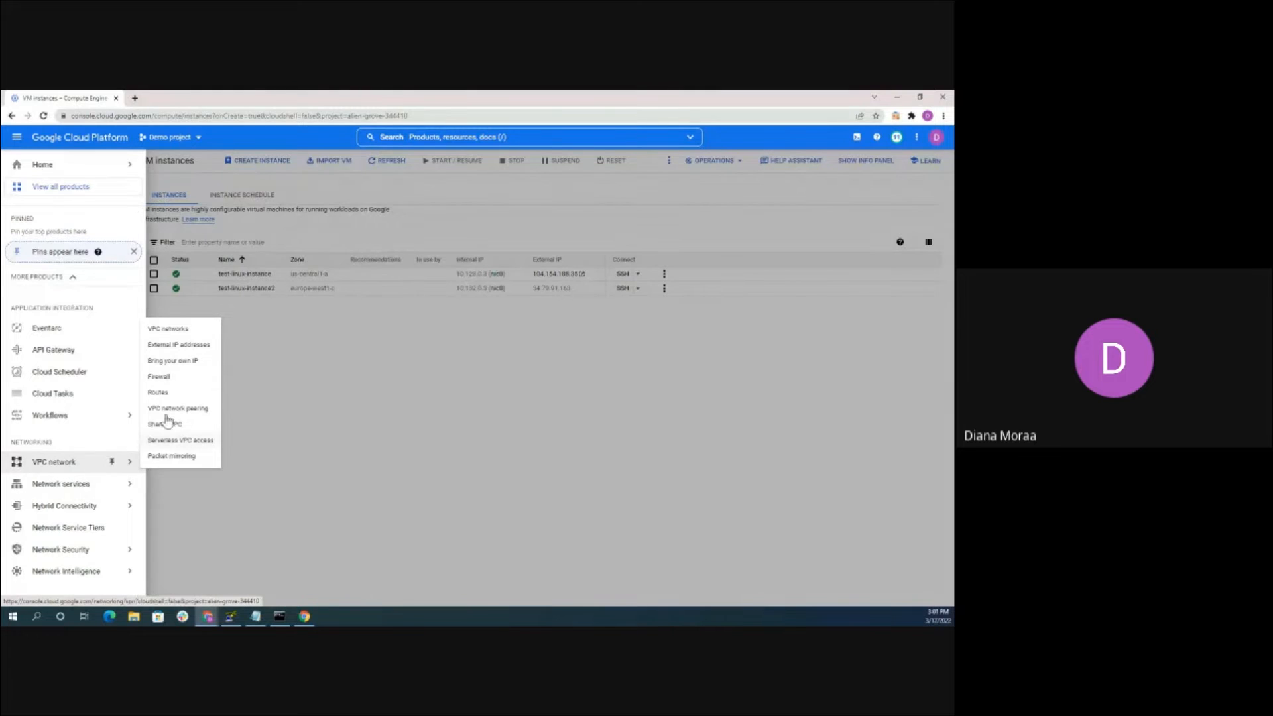
Review the VPC networks list with the default 30-subnet network, then begin creating a VPC network
{"action": "left_click", "coordinate": [171, 330]}
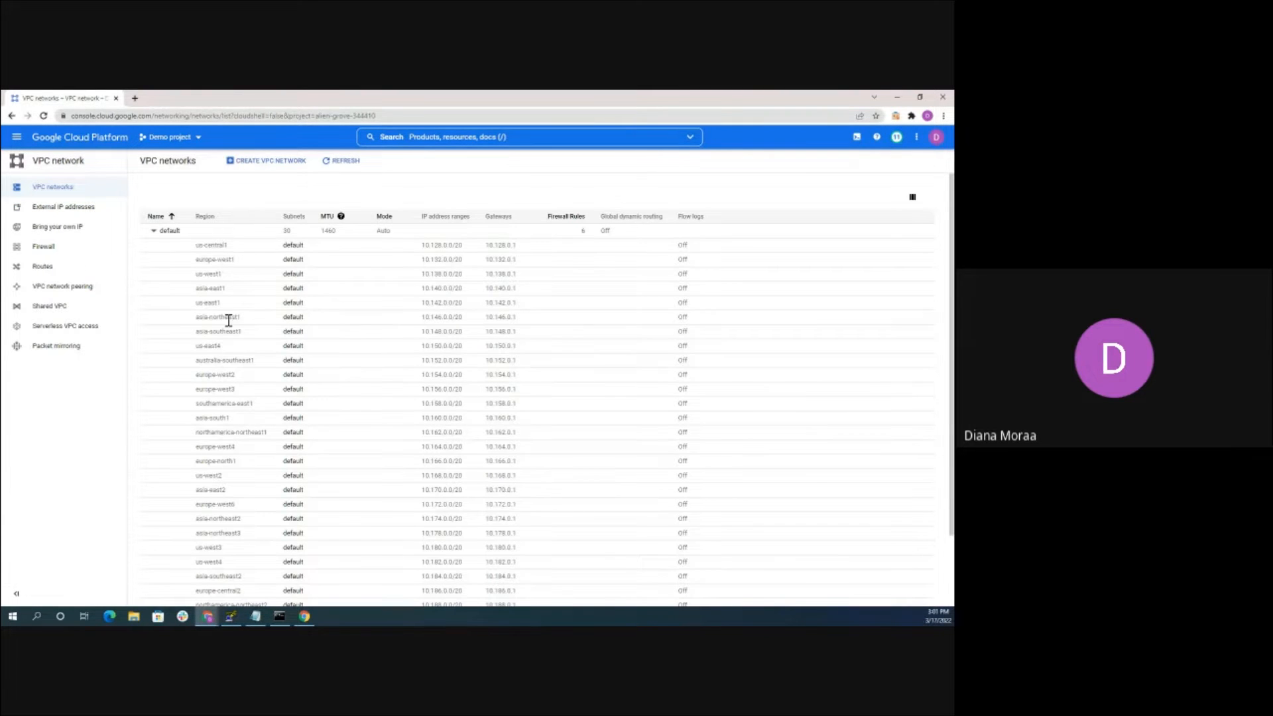
{"action": "scroll", "coordinate": [229, 332], "scroll_direction": "down", "scroll_amount": 1}
{"action": "scroll", "coordinate": [229, 352], "scroll_direction": "up", "scroll_amount": 1}
{"action": "scroll", "coordinate": [244, 259], "scroll_direction": "down", "scroll_amount": 2}
{"action": "scroll", "coordinate": [245, 261], "scroll_direction": "up", "scroll_amount": 2}
{"action": "scroll", "coordinate": [244, 262], "scroll_direction": "down", "scroll_amount": 1}
{"action": "scroll", "coordinate": [244, 261], "scroll_direction": "up", "scroll_amount": 1}
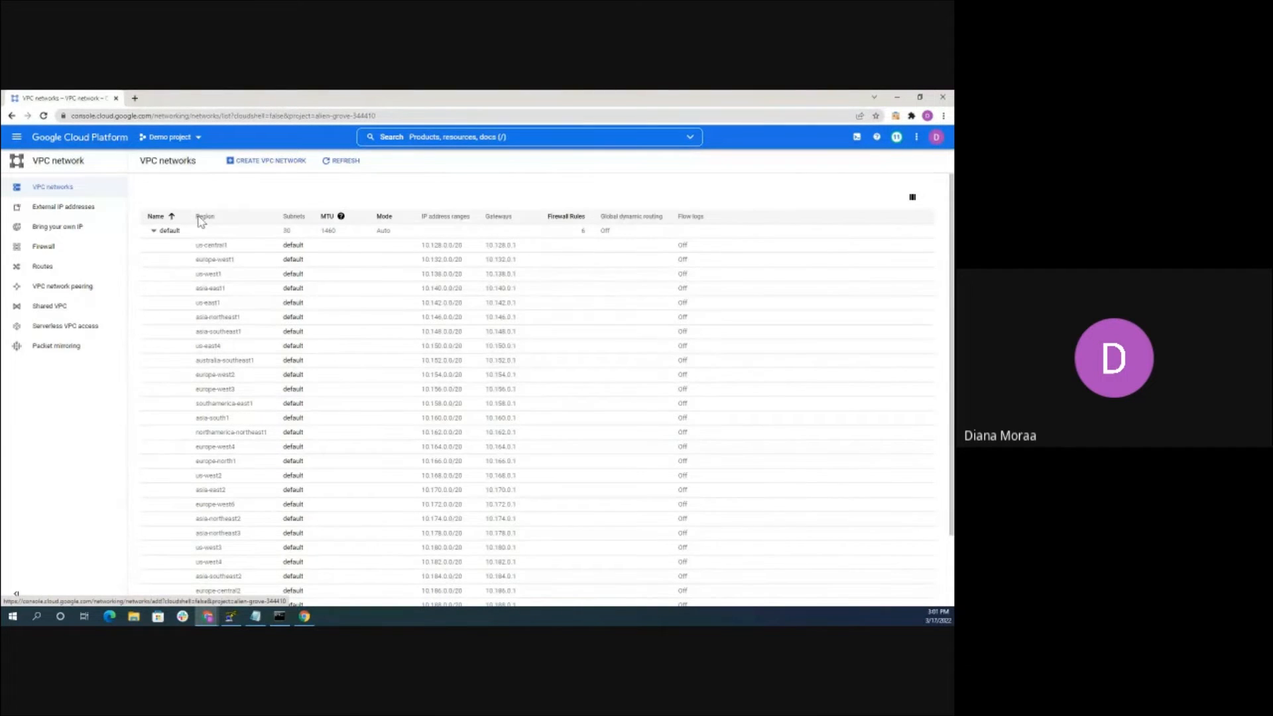
{"action": "left_click", "coordinate": [259, 161]}
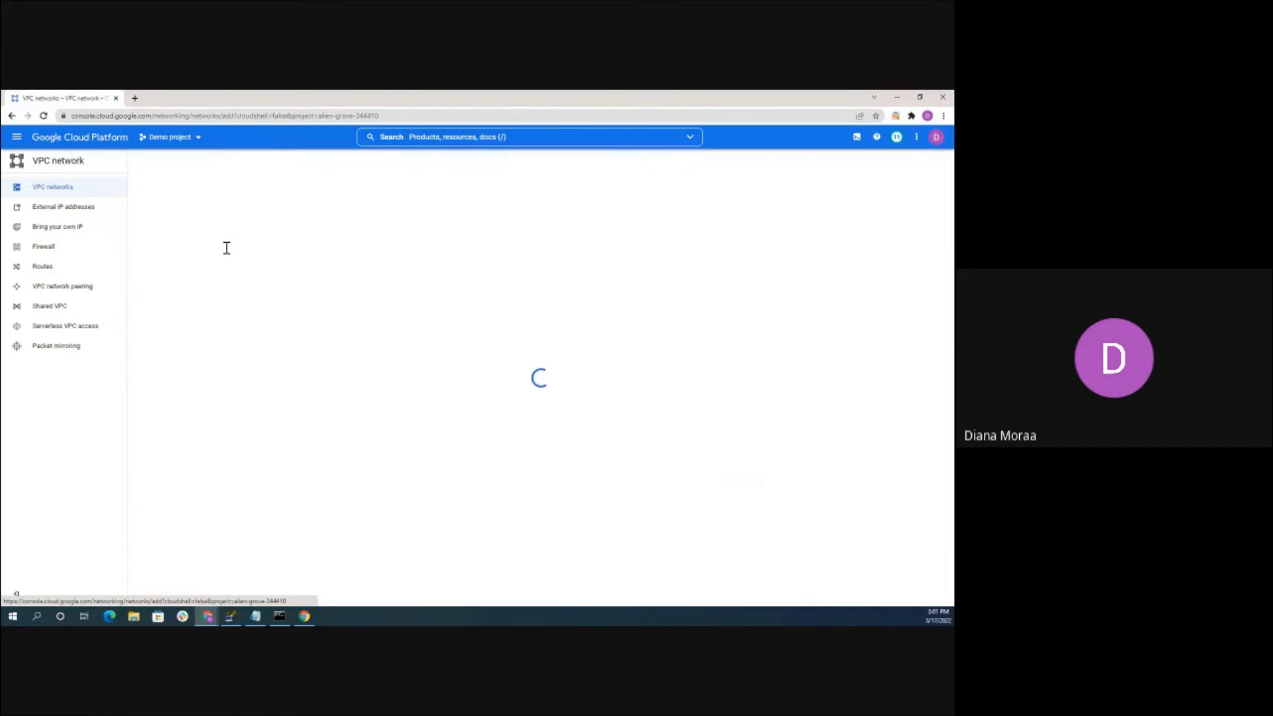
Create the VPC network test-vpc-network using Automatic subnet creation mode
{"action": "left_click", "coordinate": [209, 197]}
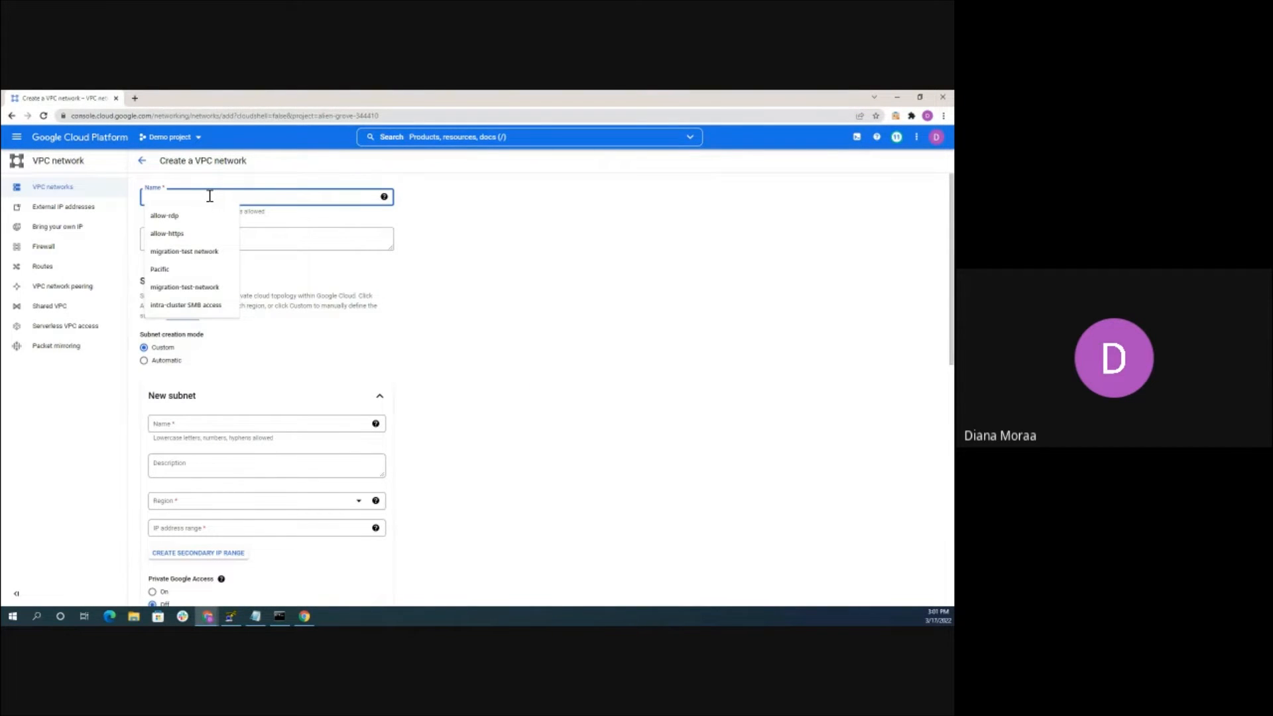
{"action": "type", "text": "te"}
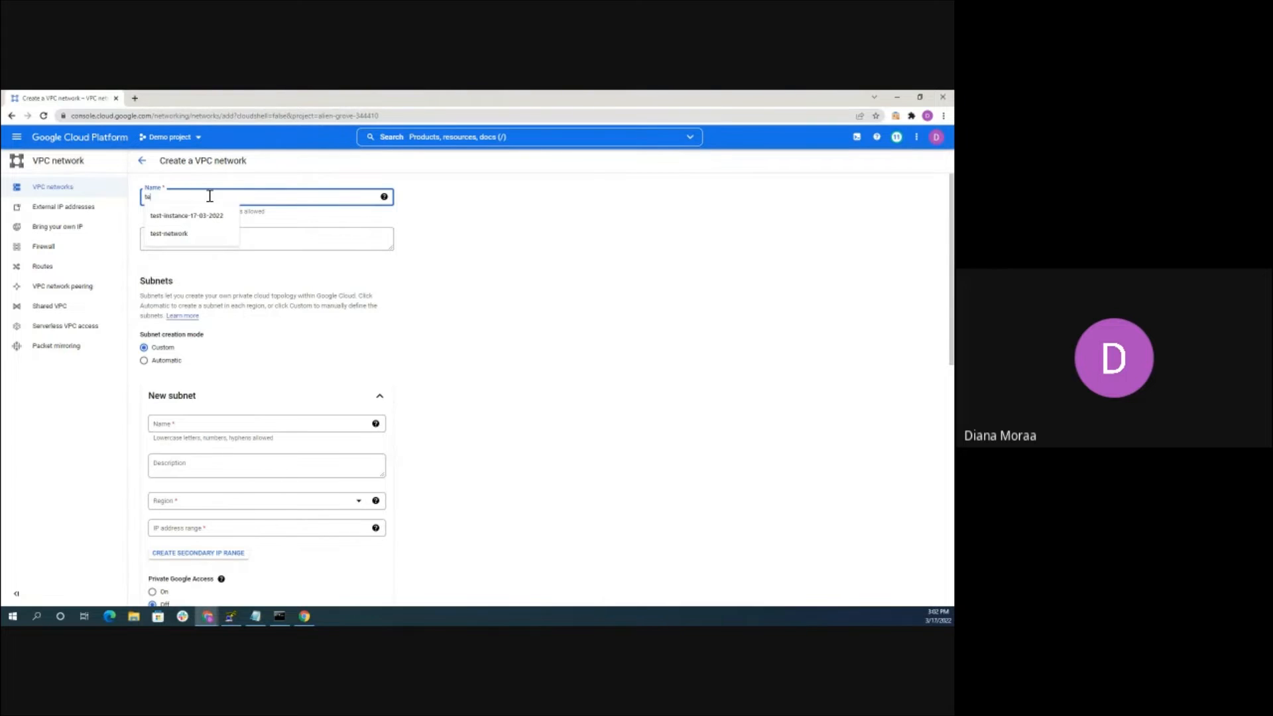
{"action": "type", "text": "st-vpc-ne"}
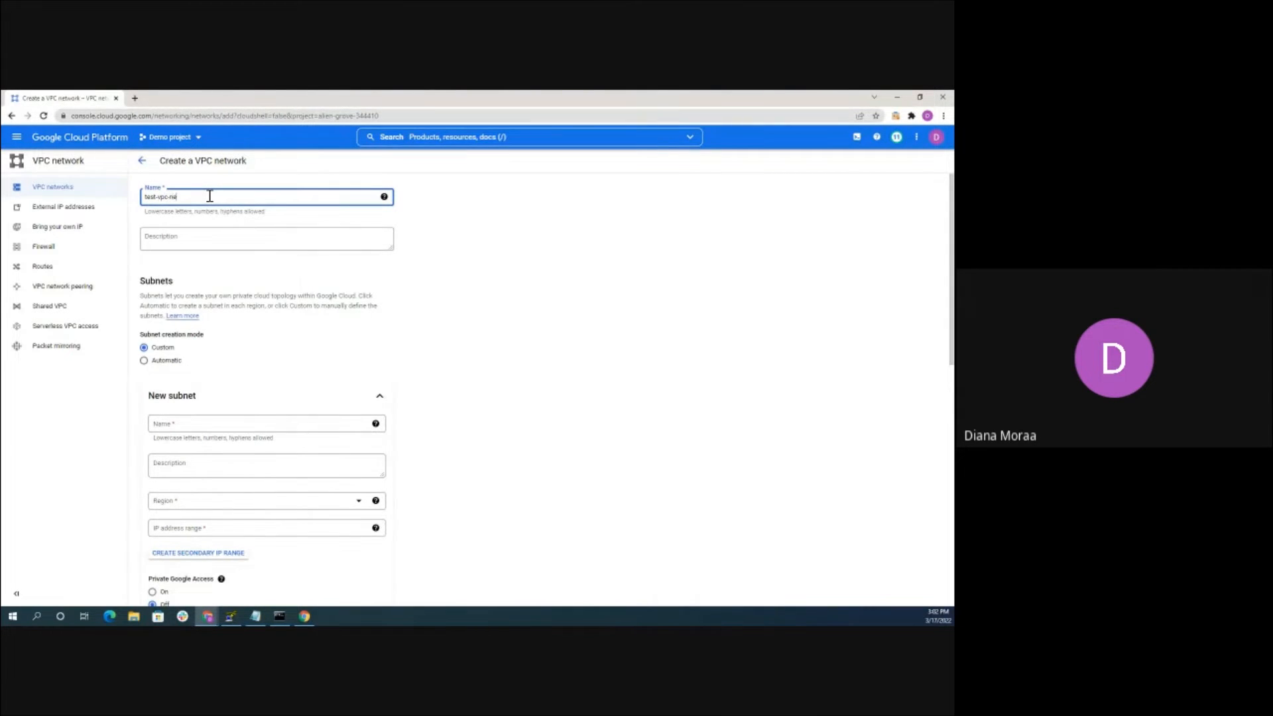
{"action": "type", "text": "twork"}
{"action": "scroll", "coordinate": [210, 236], "scroll_direction": "down", "scroll_amount": 1}
{"action": "left_click", "coordinate": [144, 311]}
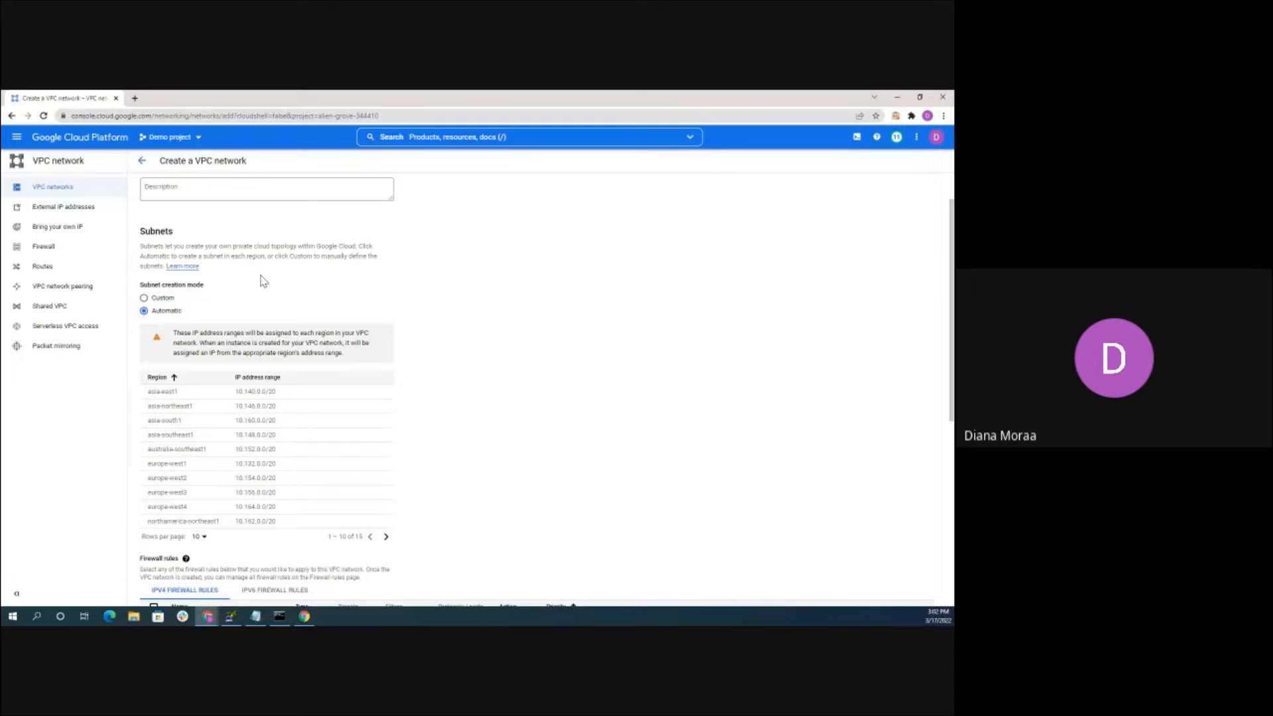
{"action": "scroll", "coordinate": [263, 281], "scroll_direction": "down", "scroll_amount": 7}
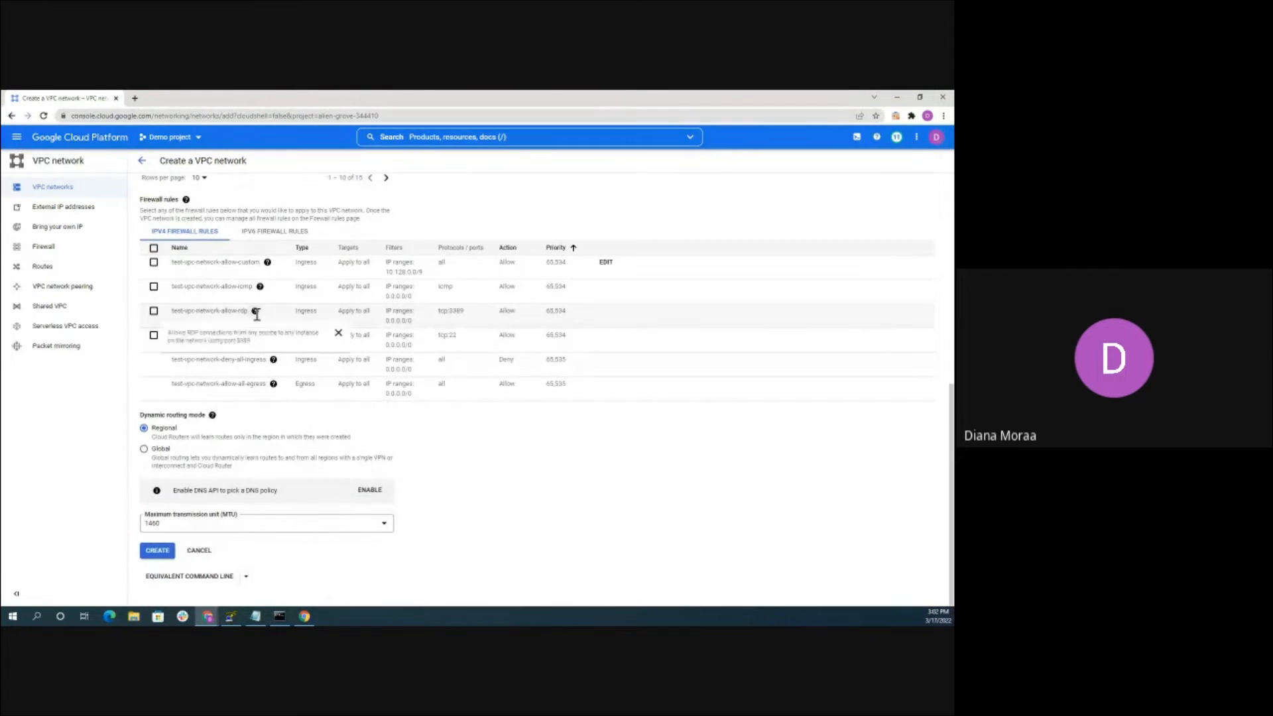
{"action": "scroll", "coordinate": [257, 314], "scroll_direction": "up", "scroll_amount": 3}
{"action": "scroll", "coordinate": [167, 433], "scroll_direction": "down", "scroll_amount": 3}
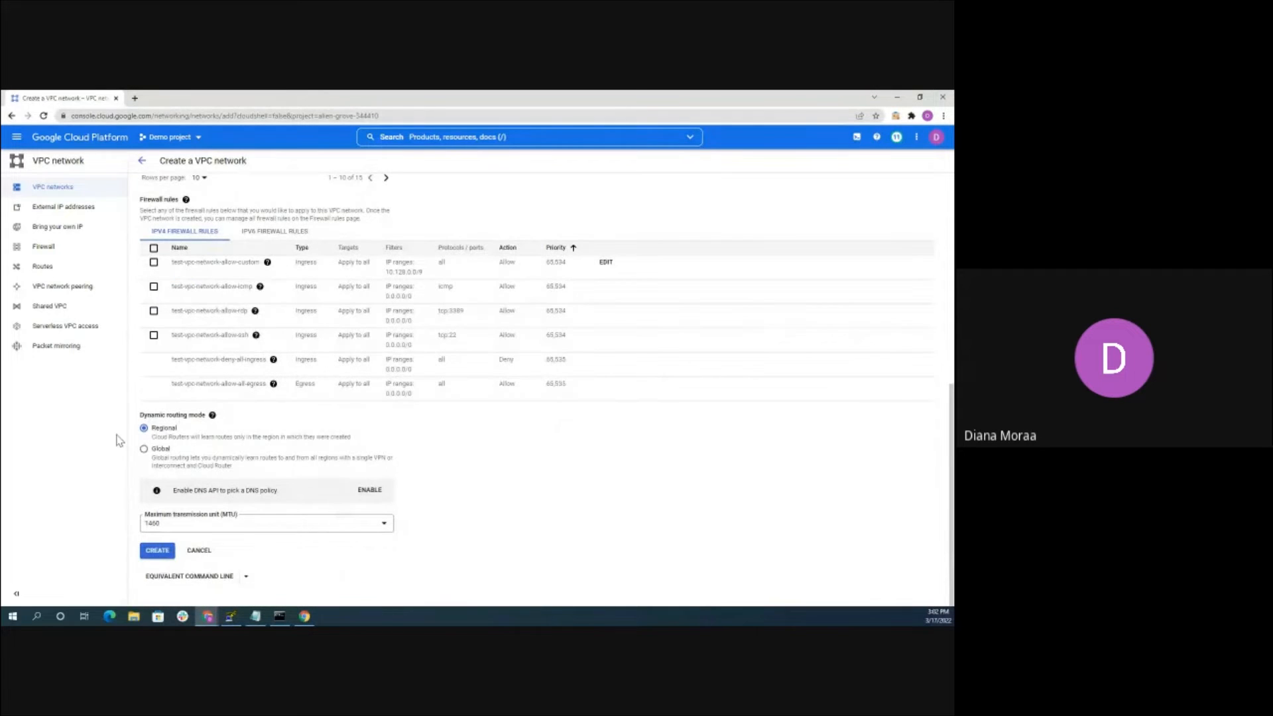
{"action": "left_click", "coordinate": [168, 552]}
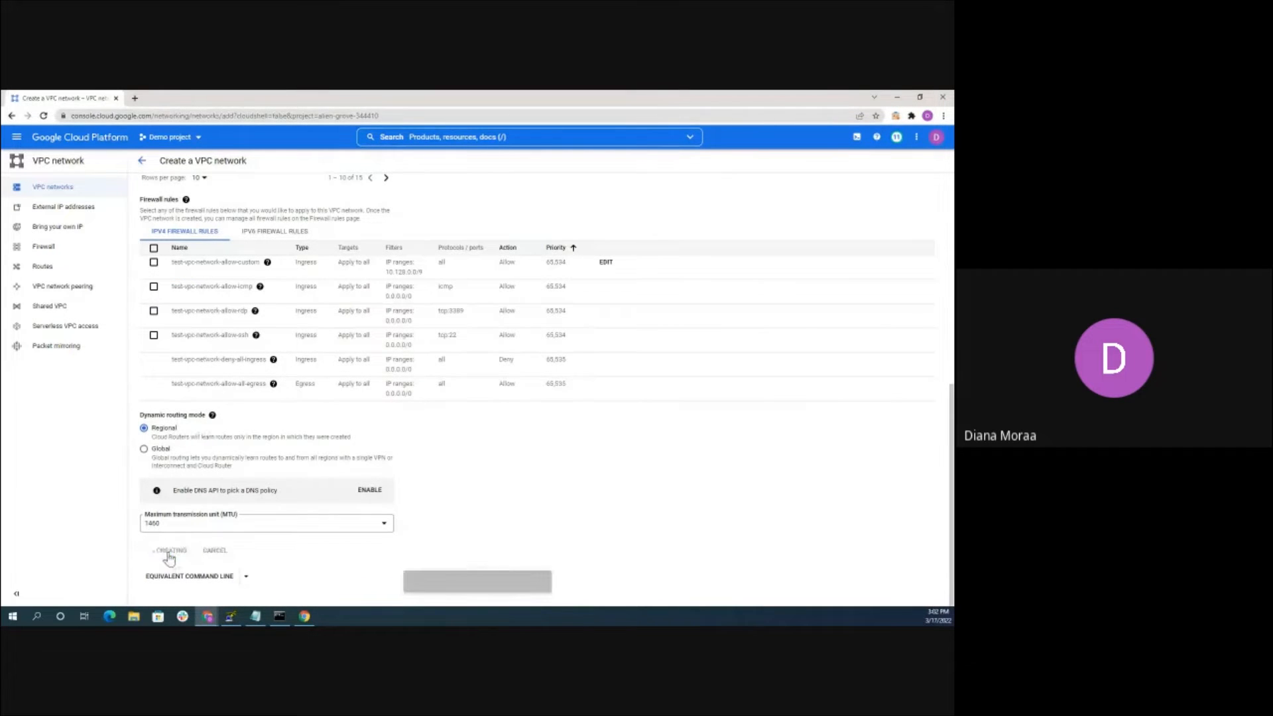
{"action": "scroll", "coordinate": [282, 244], "scroll_direction": "up", "scroll_amount": 4}
{"action": "scroll", "coordinate": [279, 255], "scroll_direction": "up", "scroll_amount": 2}
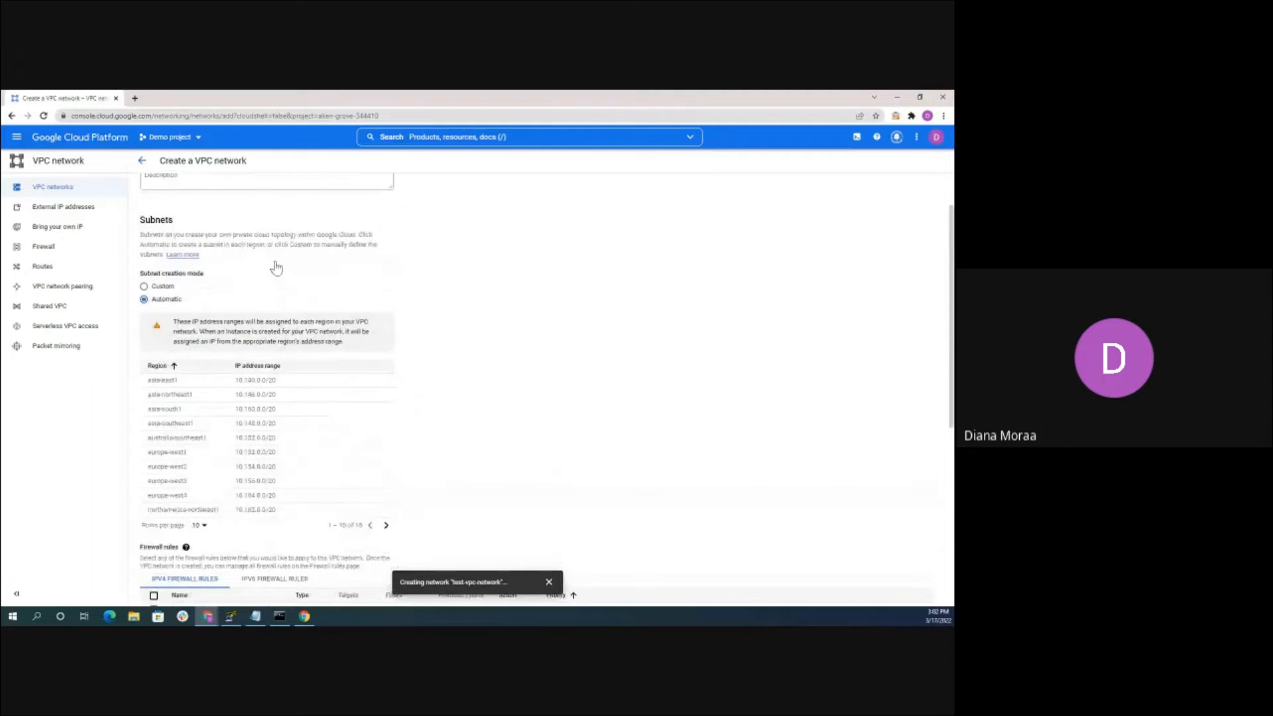
{"action": "scroll", "coordinate": [277, 267], "scroll_direction": "up", "scroll_amount": 2}
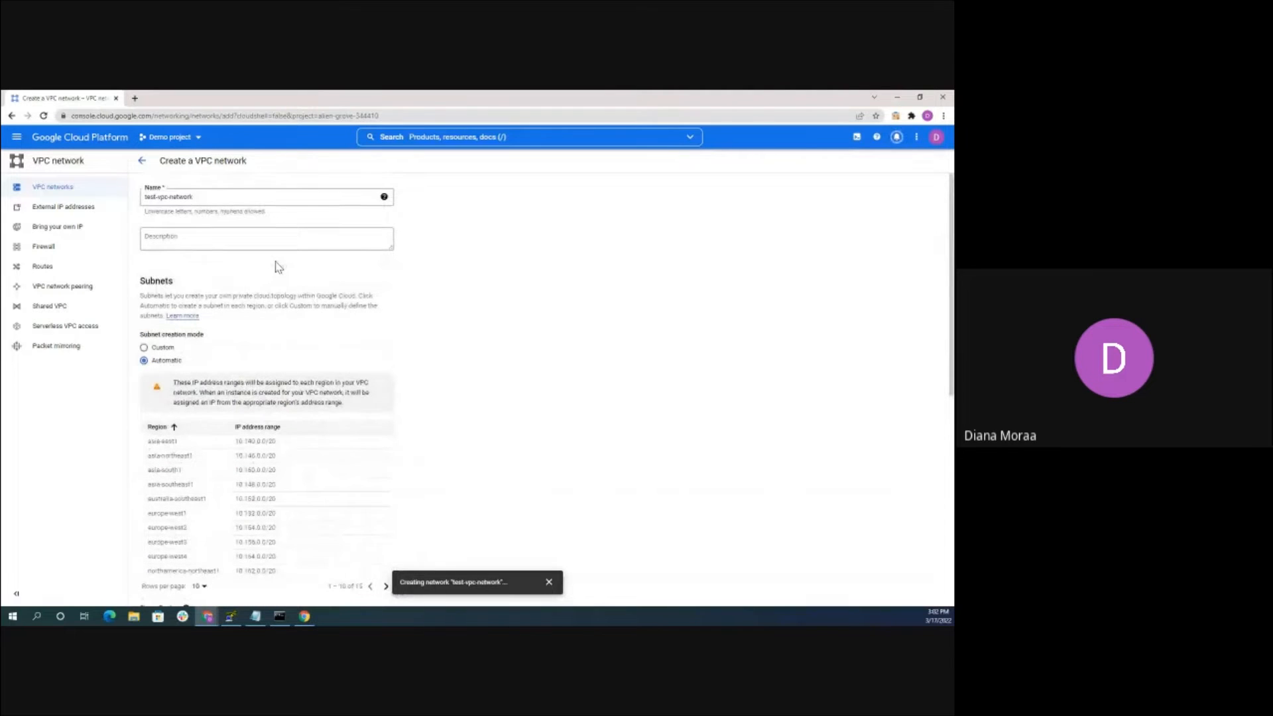
{"action": "scroll", "coordinate": [278, 265], "scroll_direction": "down", "scroll_amount": 7}
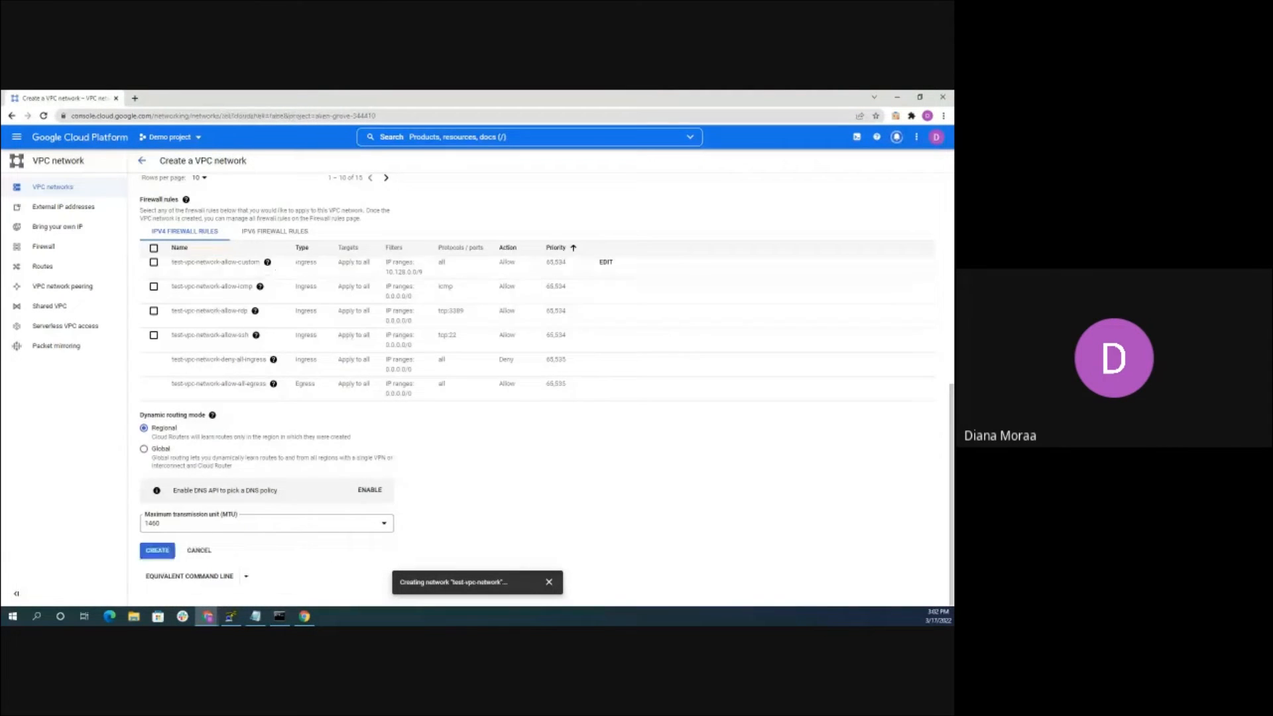
{"action": "scroll", "coordinate": [186, 342], "scroll_direction": "down", "scroll_amount": 2}
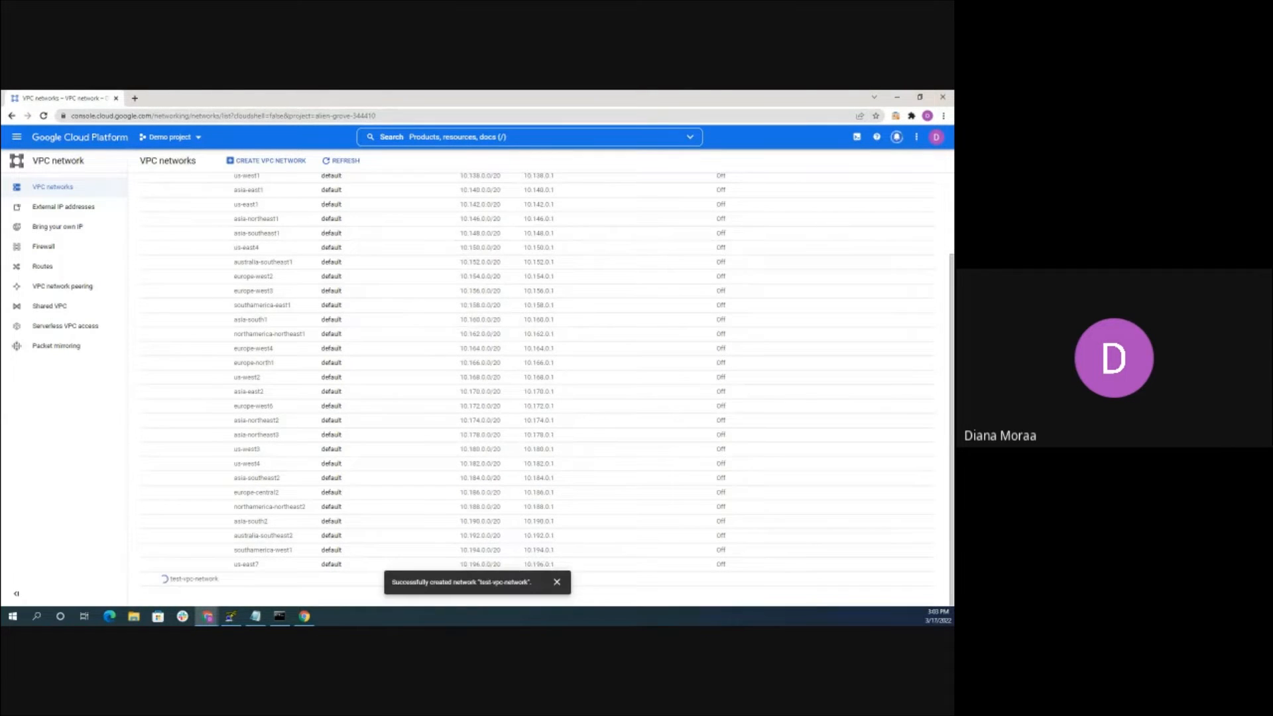
Dismiss the success notice and check test-vpc-network's Auto-mode subnets starting at 10.128.0.0/20
{"action": "left_click", "coordinate": [557, 581]}
{"action": "scroll", "coordinate": [225, 550], "scroll_direction": "down", "scroll_amount": 5}
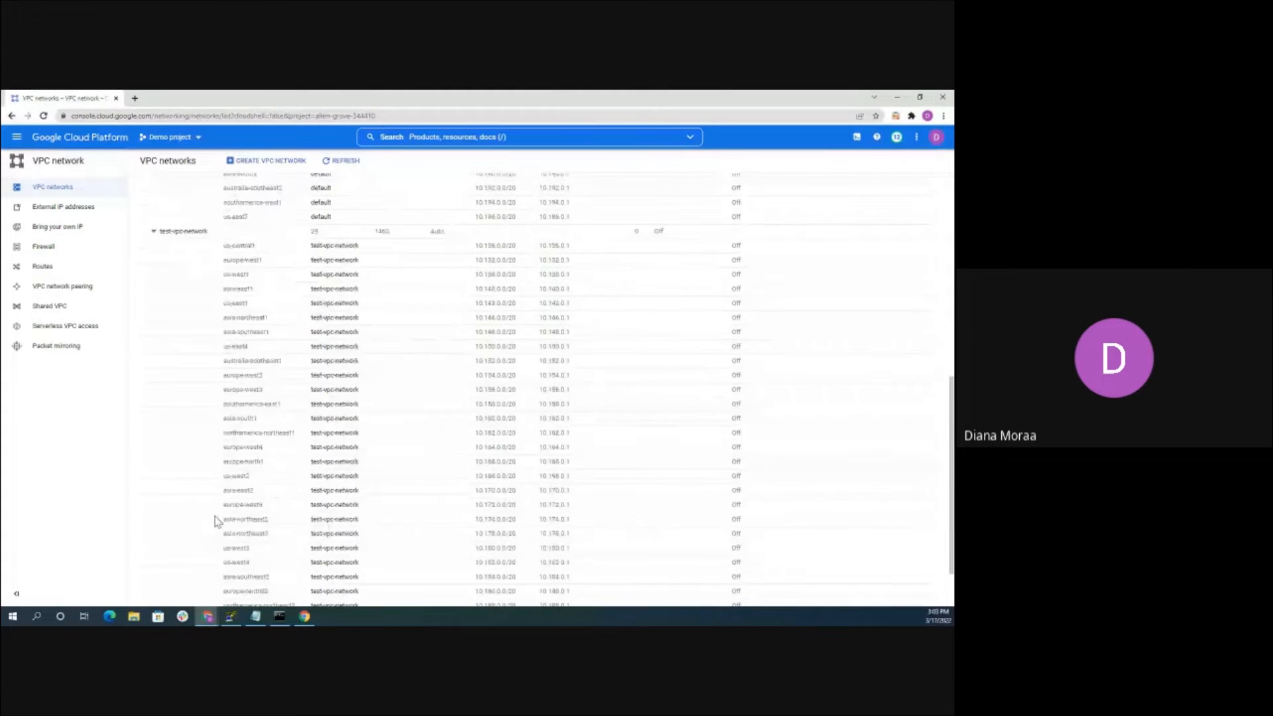
{"action": "scroll", "coordinate": [219, 511], "scroll_direction": "up", "scroll_amount": 4}
{"action": "scroll", "coordinate": [228, 442], "scroll_direction": "down", "scroll_amount": 2}
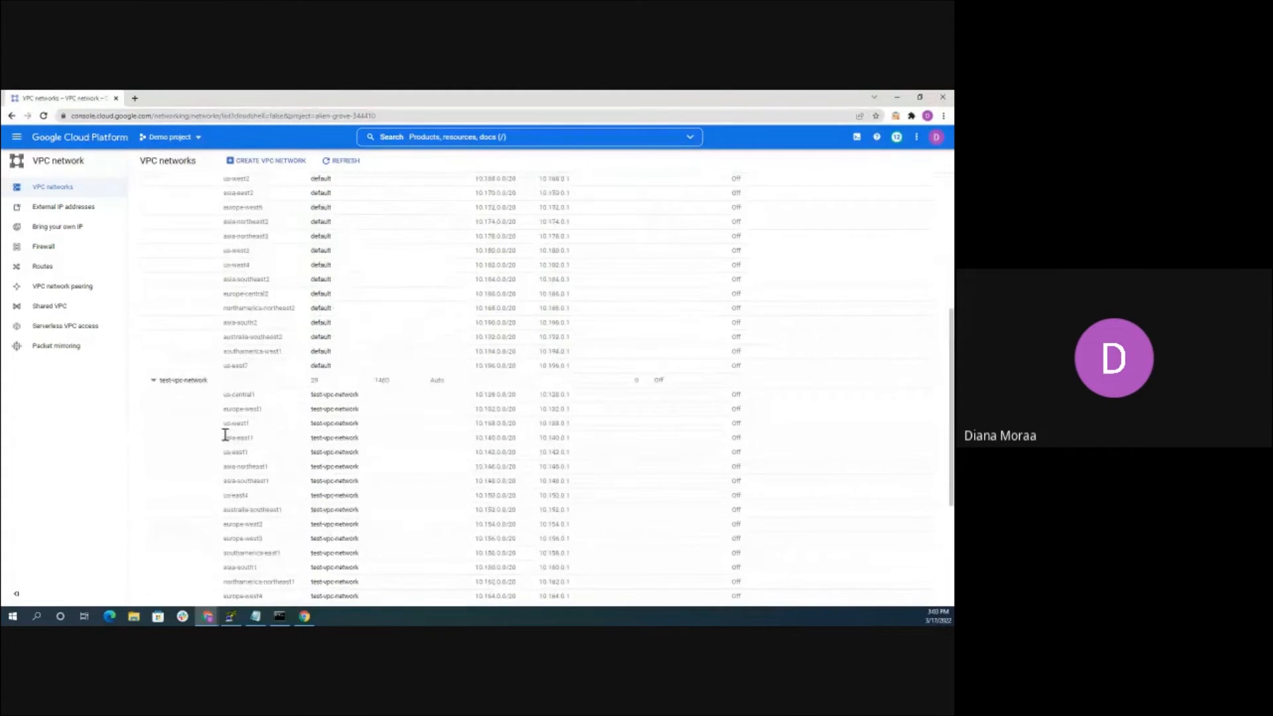
Open test-vpc-network's details and begin adding a firewall rule from its Firewall rules tab
{"action": "left_click", "coordinate": [197, 387]}
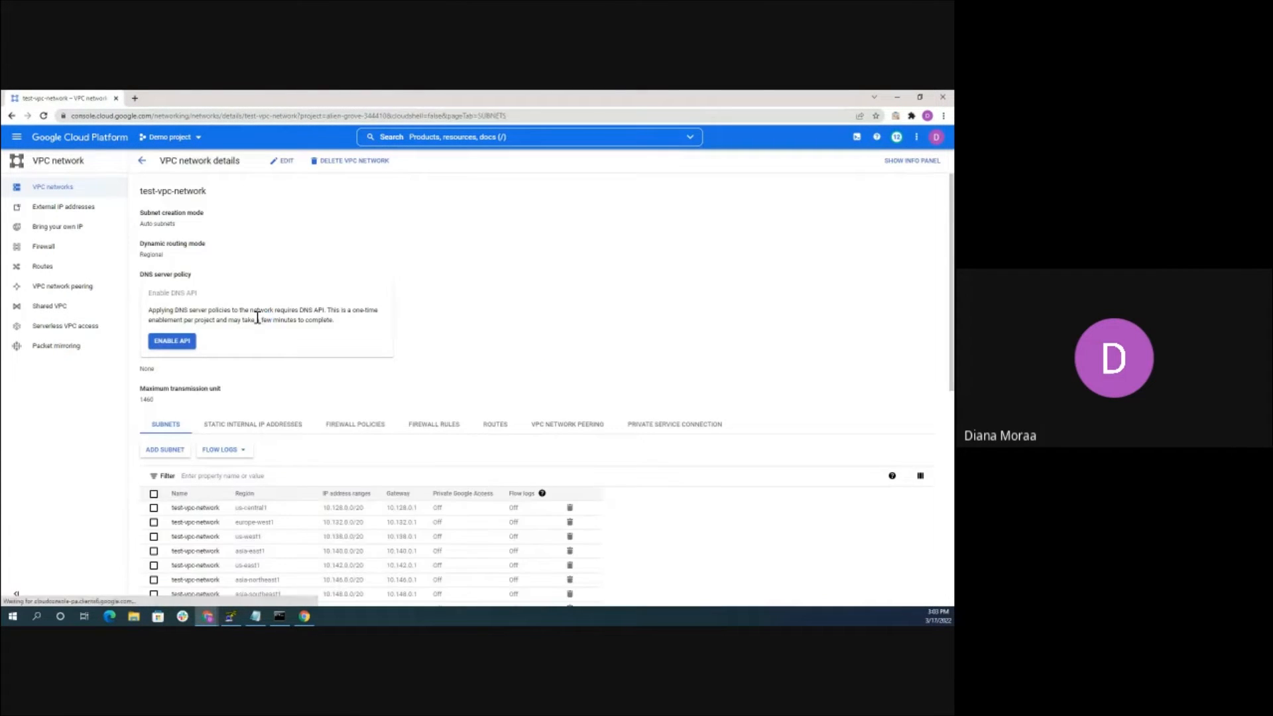
{"action": "left_click", "coordinate": [451, 431]}
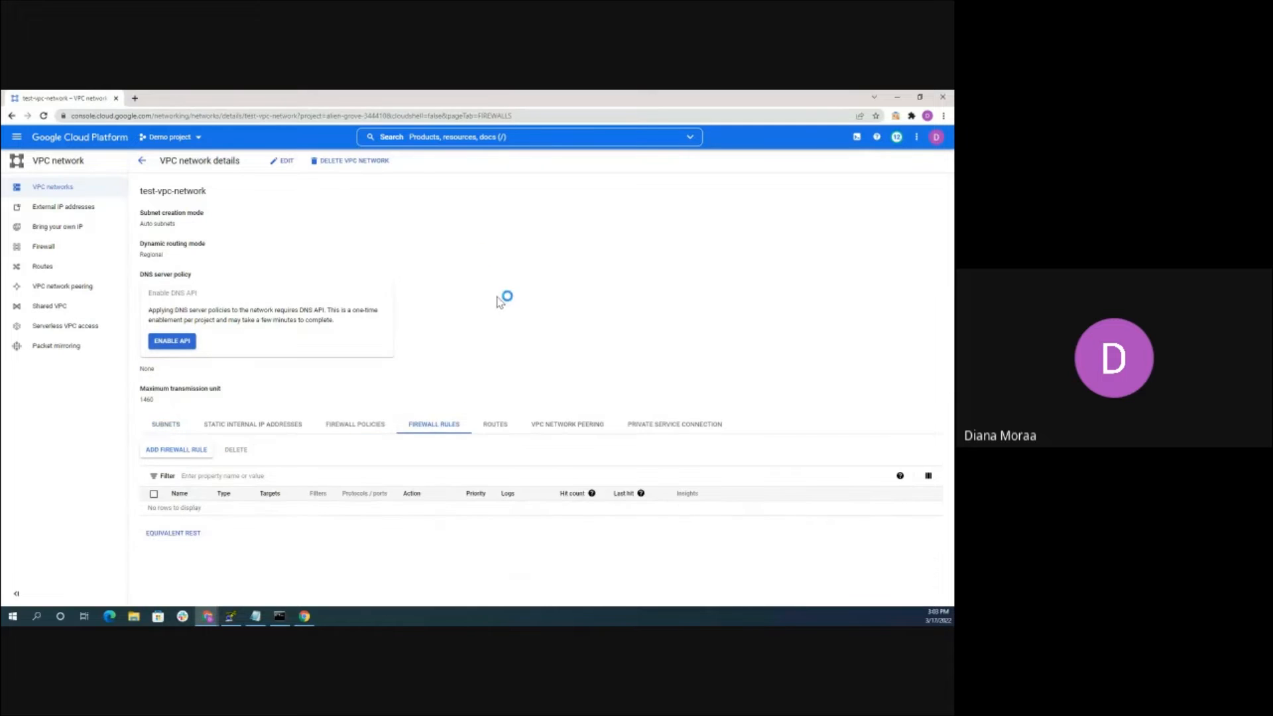
{"action": "left_click", "coordinate": [181, 449]}
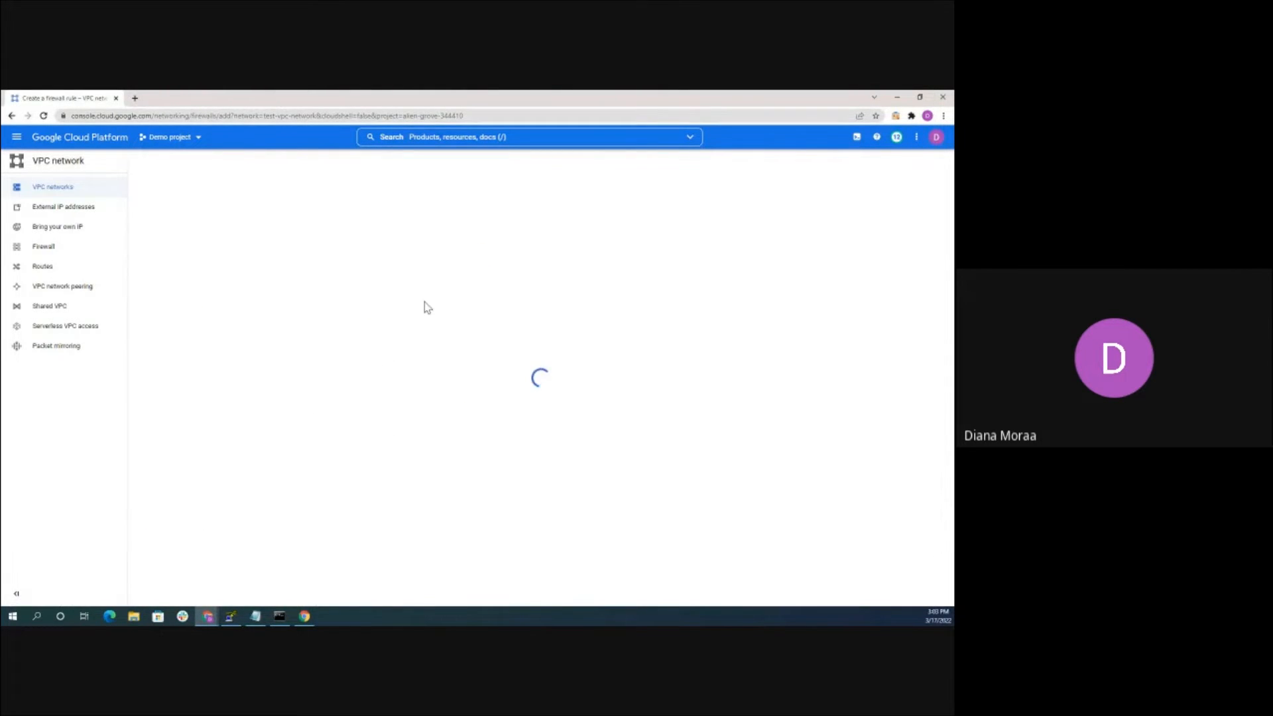
Name the firewall rule allow-rdp, apply it to test-vpc-network, and target all instances
{"action": "left_click", "coordinate": [187, 227]}
{"action": "type", "text": "allow-r"}
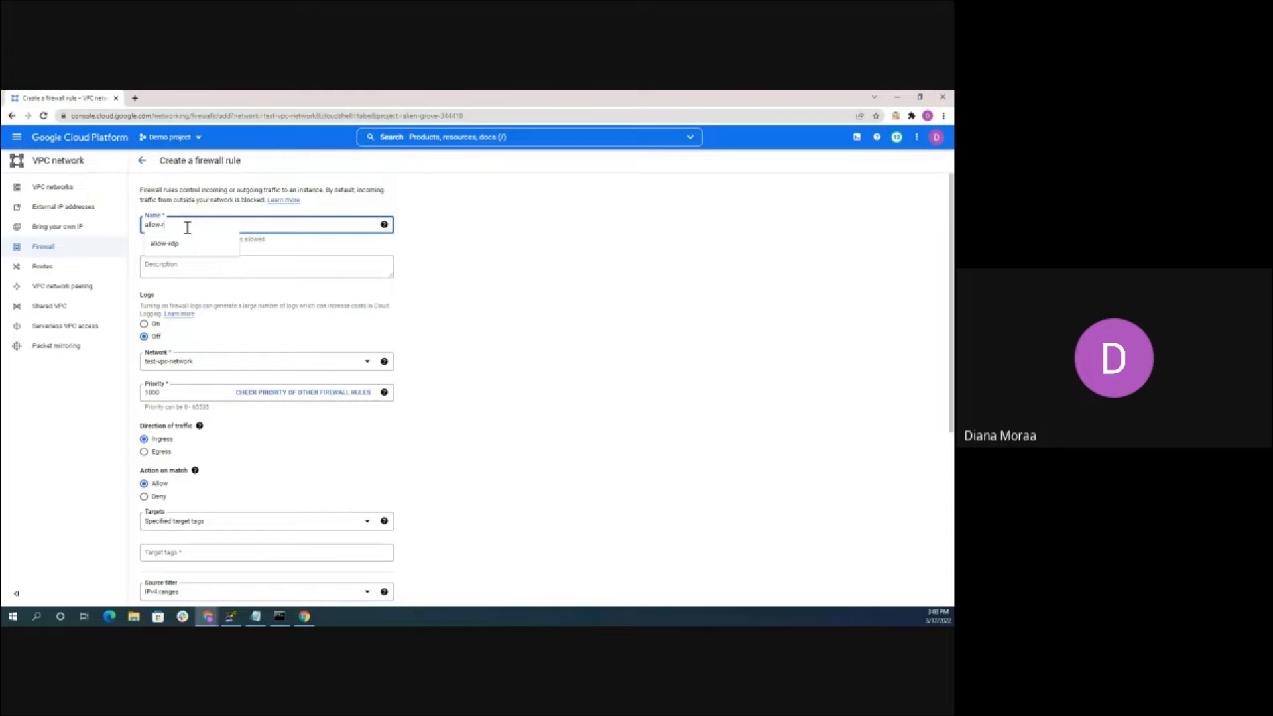
{"action": "type", "text": "dp"}
{"action": "scroll", "coordinate": [542, 315], "scroll_direction": "down", "scroll_amount": 2}
{"action": "scroll", "coordinate": [542, 315], "scroll_direction": "up", "scroll_amount": 2}
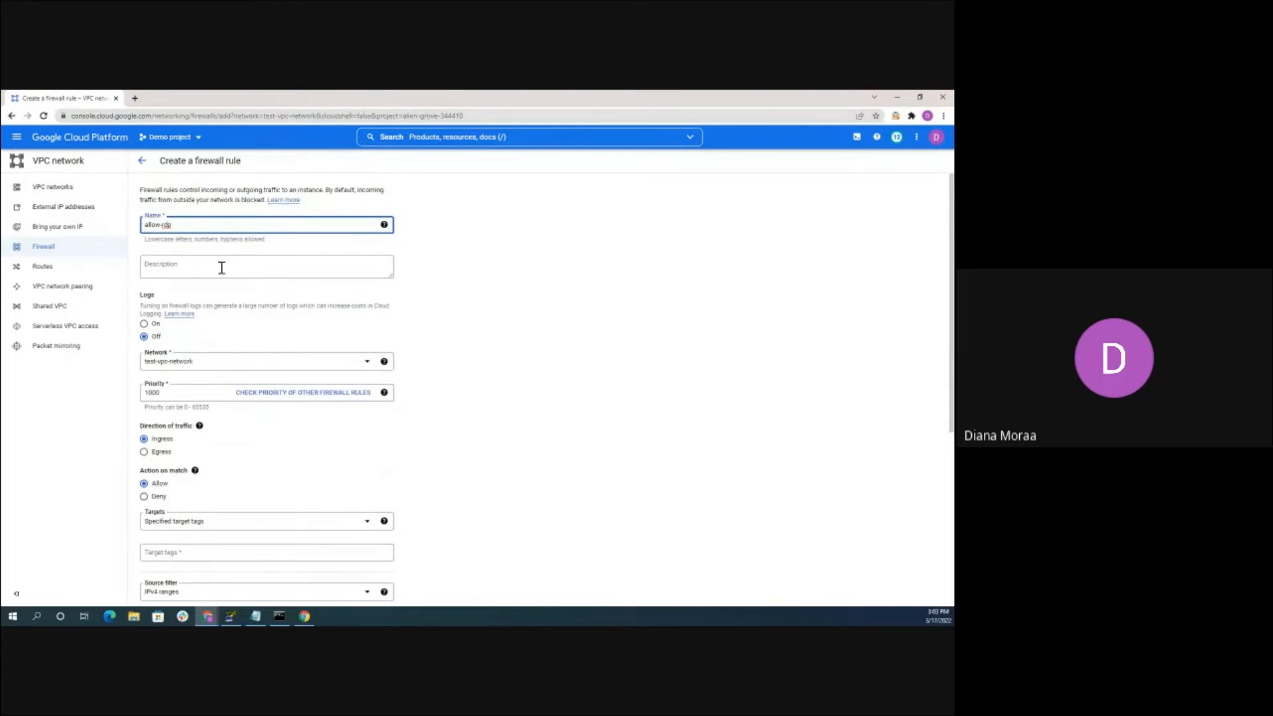
{"action": "scroll", "coordinate": [316, 298], "scroll_direction": "down", "scroll_amount": 1}
{"action": "left_click", "coordinate": [197, 319]}
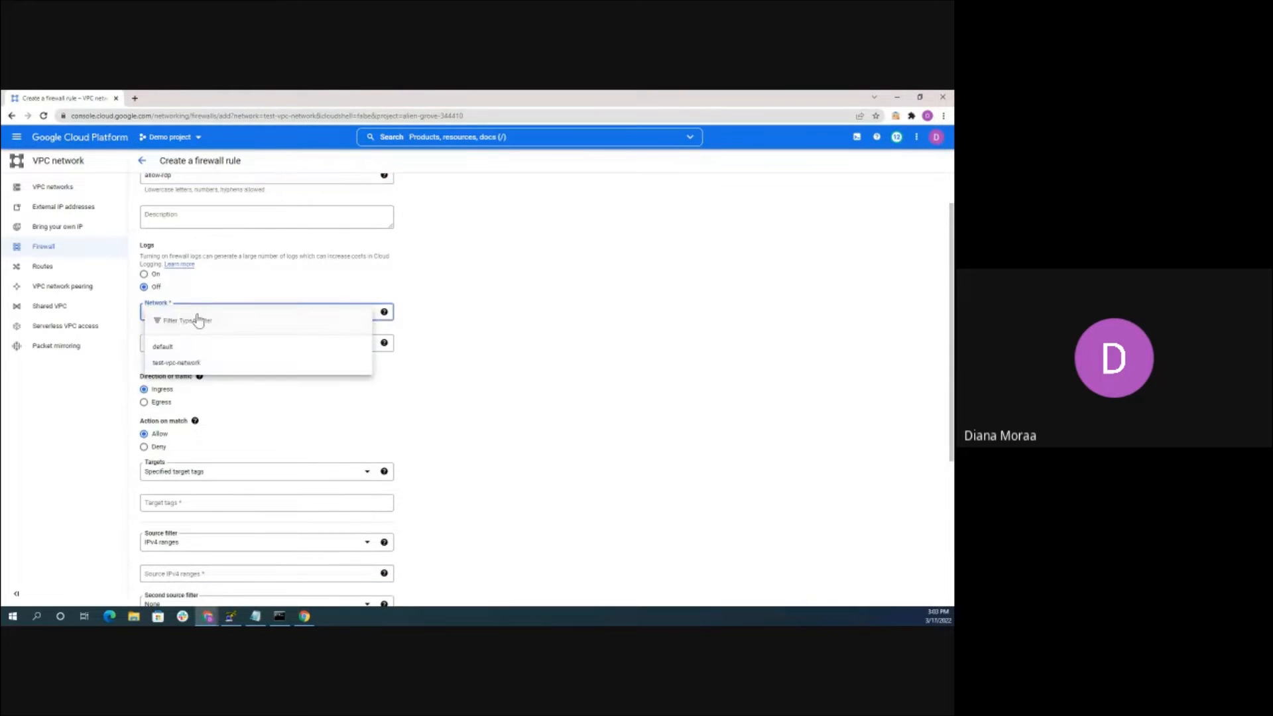
{"action": "left_click", "coordinate": [177, 363]}
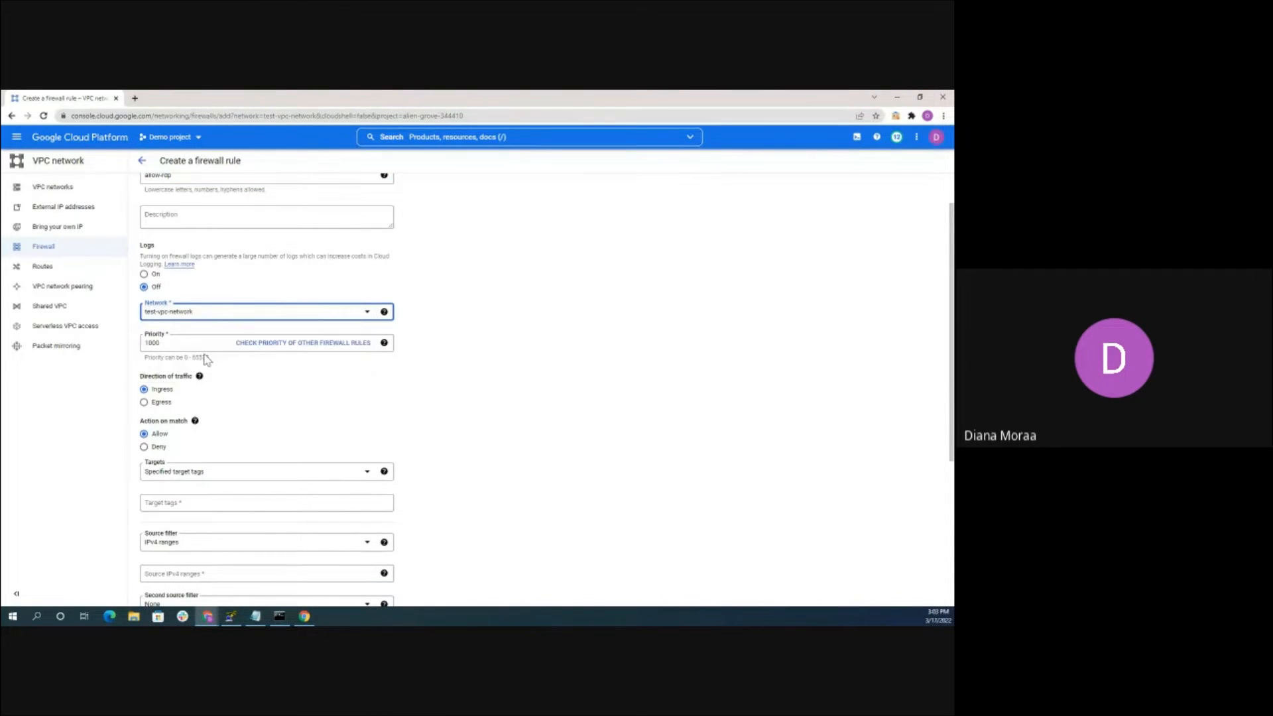
{"action": "scroll", "coordinate": [272, 292], "scroll_direction": "down", "scroll_amount": 2}
{"action": "scroll", "coordinate": [212, 303], "scroll_direction": "up", "scroll_amount": 3}
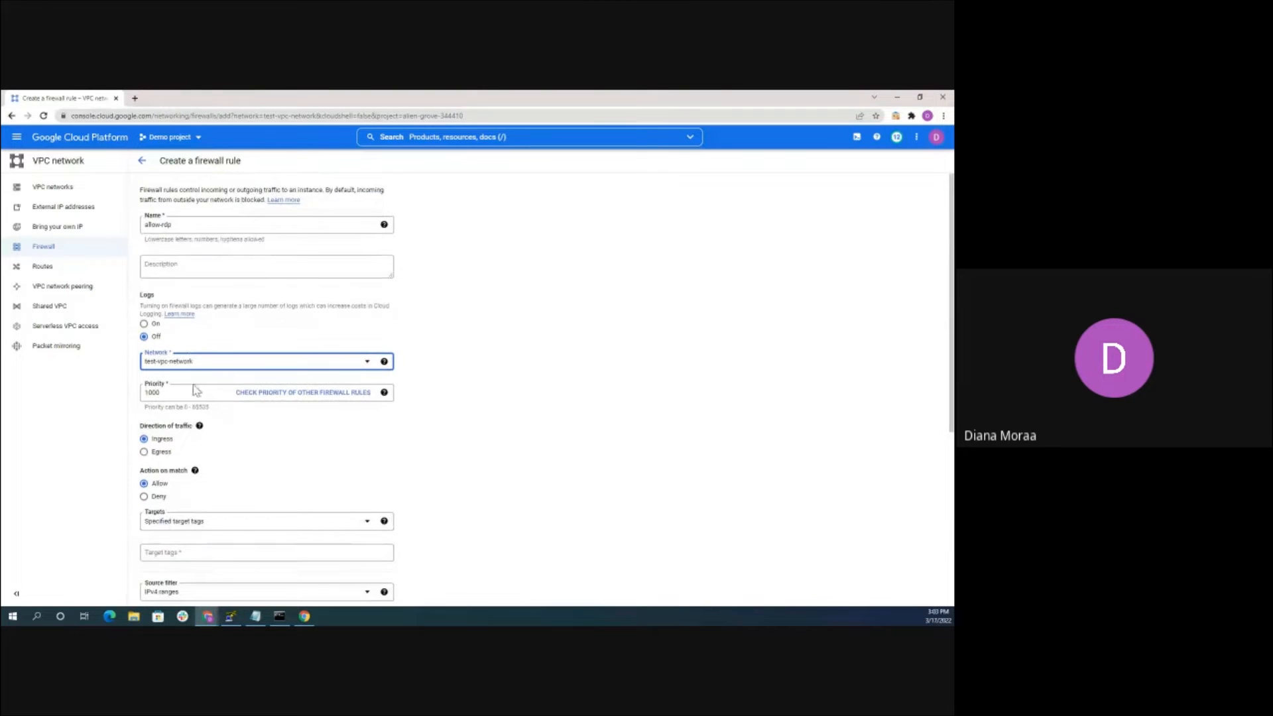
{"action": "scroll", "coordinate": [212, 303], "scroll_direction": "down", "scroll_amount": 3}
{"action": "scroll", "coordinate": [198, 313], "scroll_direction": "up", "scroll_amount": 1}
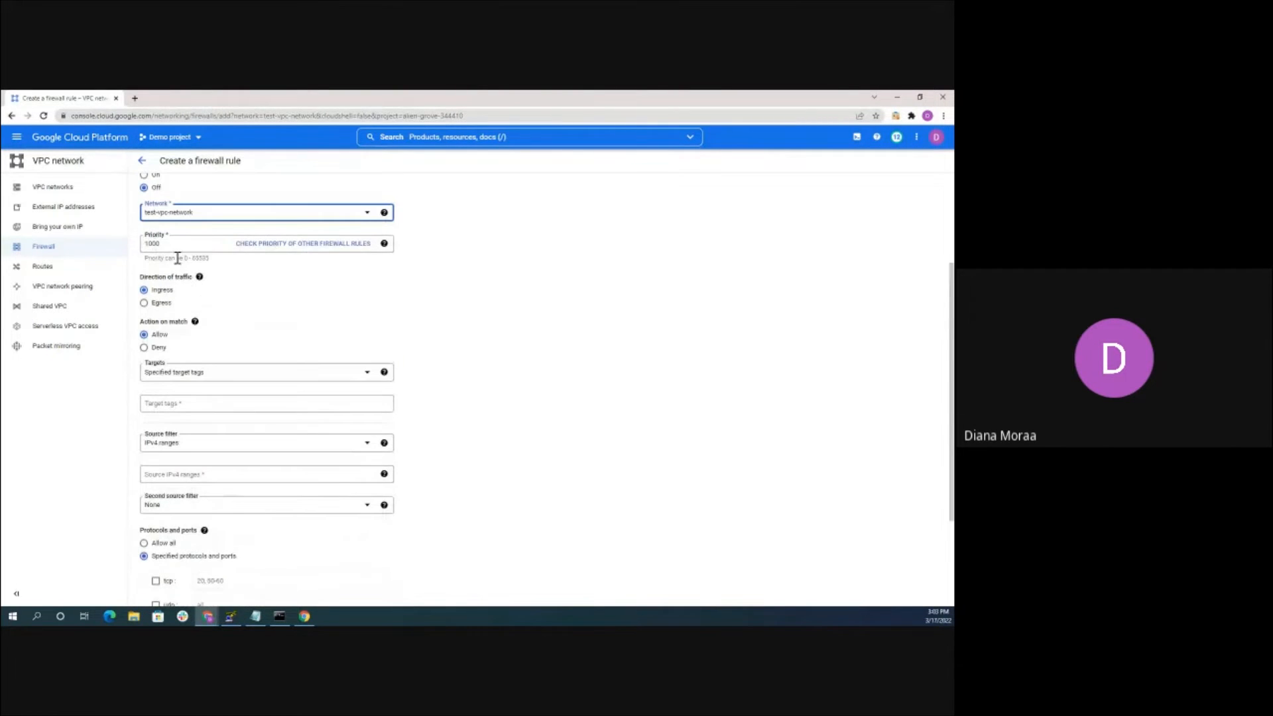
{"action": "left_click", "coordinate": [210, 384]}
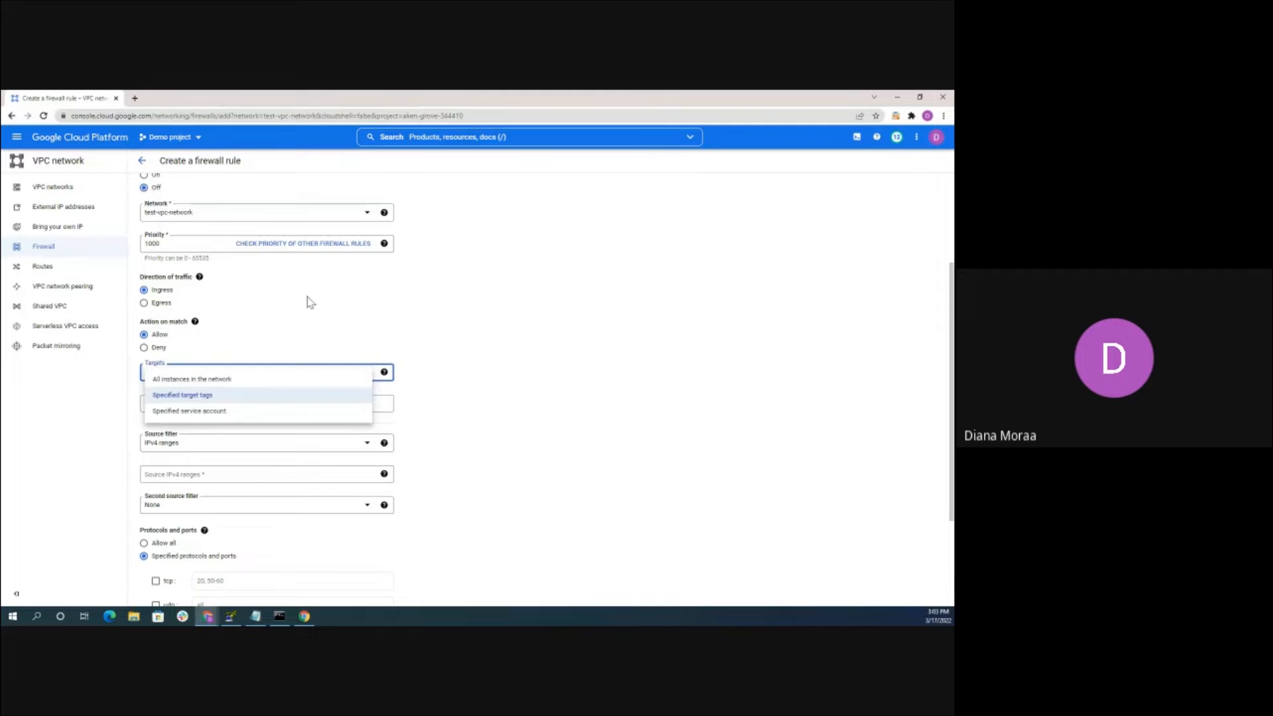
{"action": "left_click", "coordinate": [185, 383]}
Allow TCP port 3389 from source range 0.0.0.0/0 and create the rule
{"action": "scroll", "coordinate": [574, 332], "scroll_direction": "down", "scroll_amount": 2}
{"action": "left_click", "coordinate": [236, 334]}
{"action": "left_click", "coordinate": [234, 334]}
{"action": "type", "text": "0.0.0.0/0"}
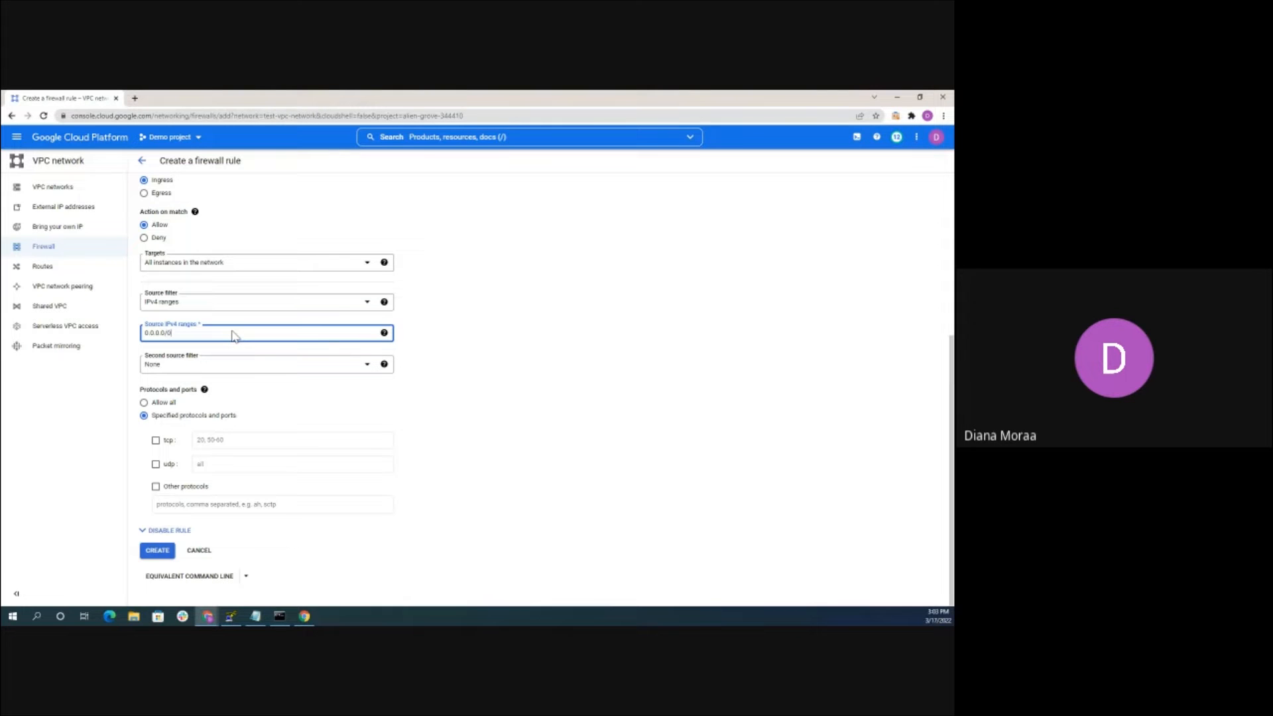
{"action": "left_click", "coordinate": [156, 440]}
{"action": "left_click", "coordinate": [211, 439]}
{"action": "type", "text": "2"}
{"action": "type", "text": "3389"}
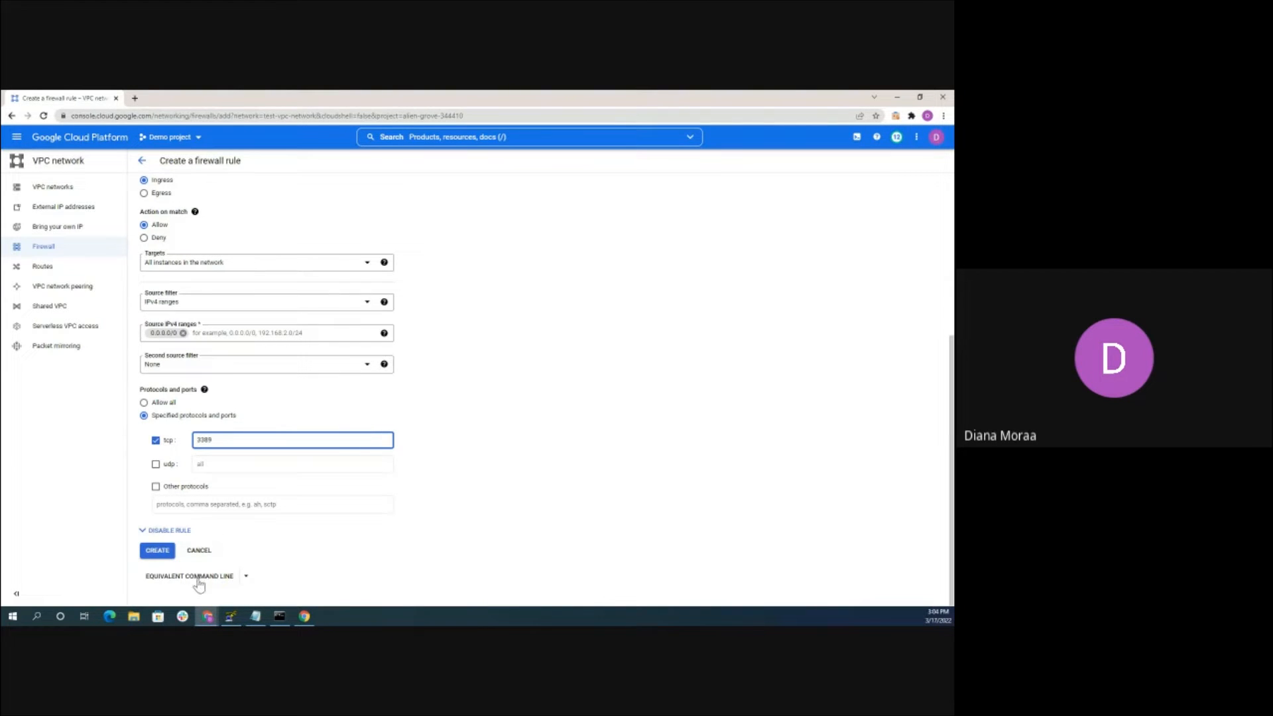
{"action": "left_click", "coordinate": [154, 553]}
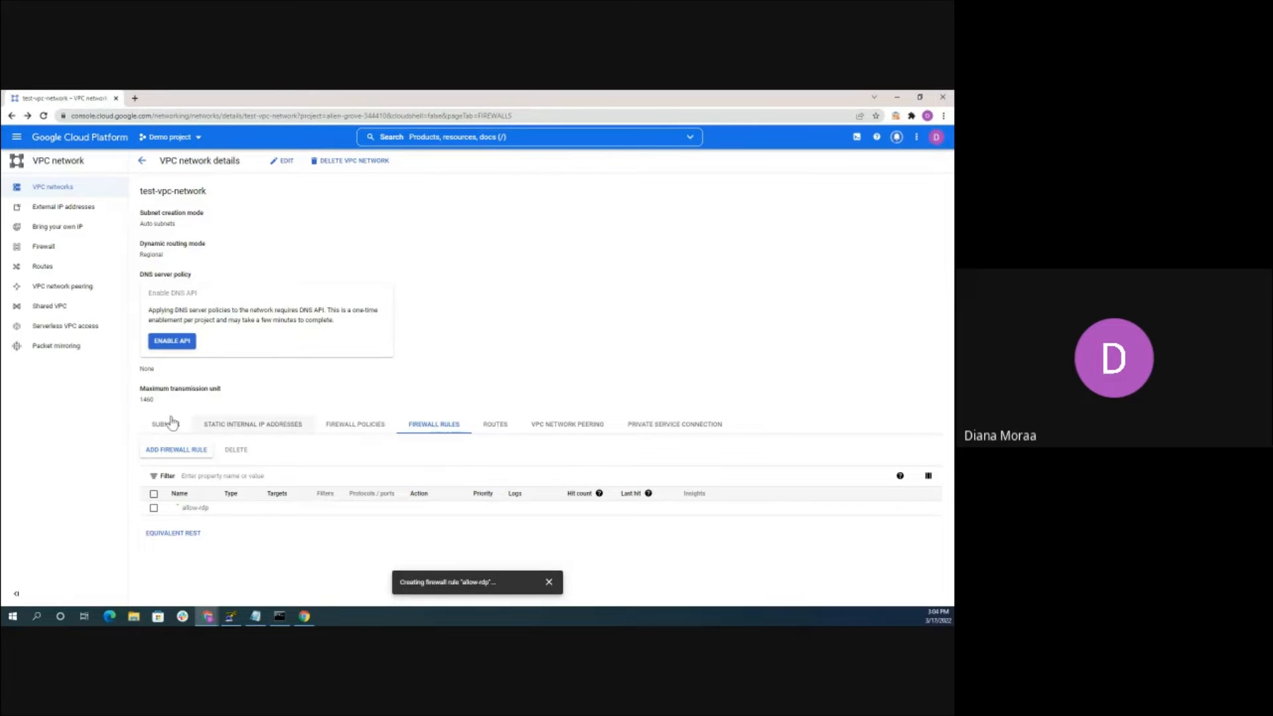
Go to Compute Engine's VM instances list through the navigation menu
{"action": "left_click", "coordinate": [17, 137]}
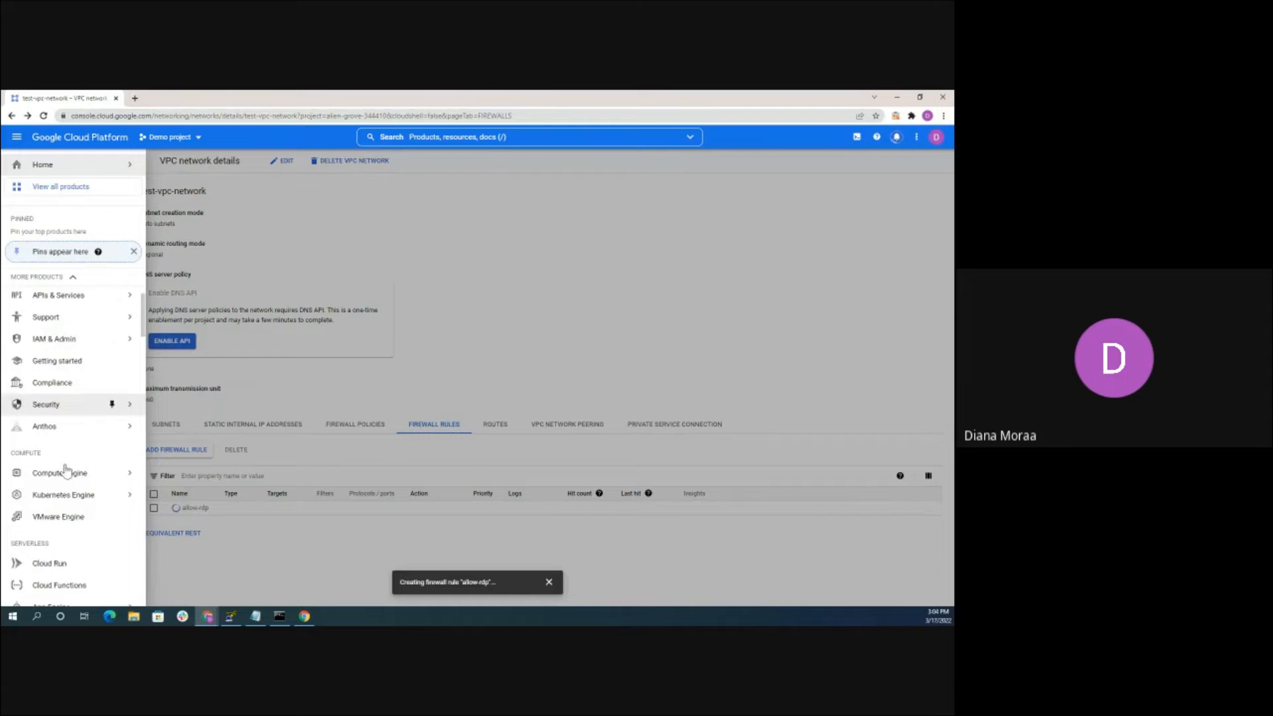
{"action": "scroll", "coordinate": [65, 471], "scroll_direction": "down", "scroll_amount": 1}
{"action": "mouse_move", "coordinate": [73, 424]}
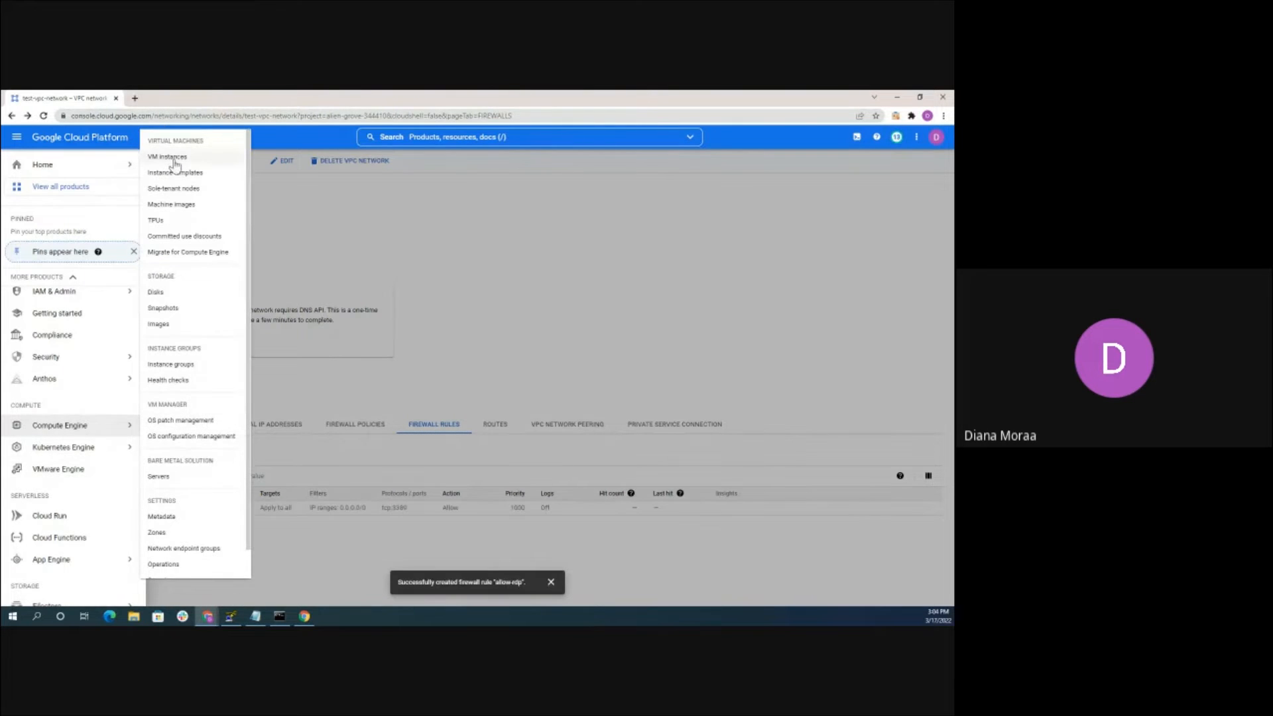
{"action": "left_click", "coordinate": [175, 159]}
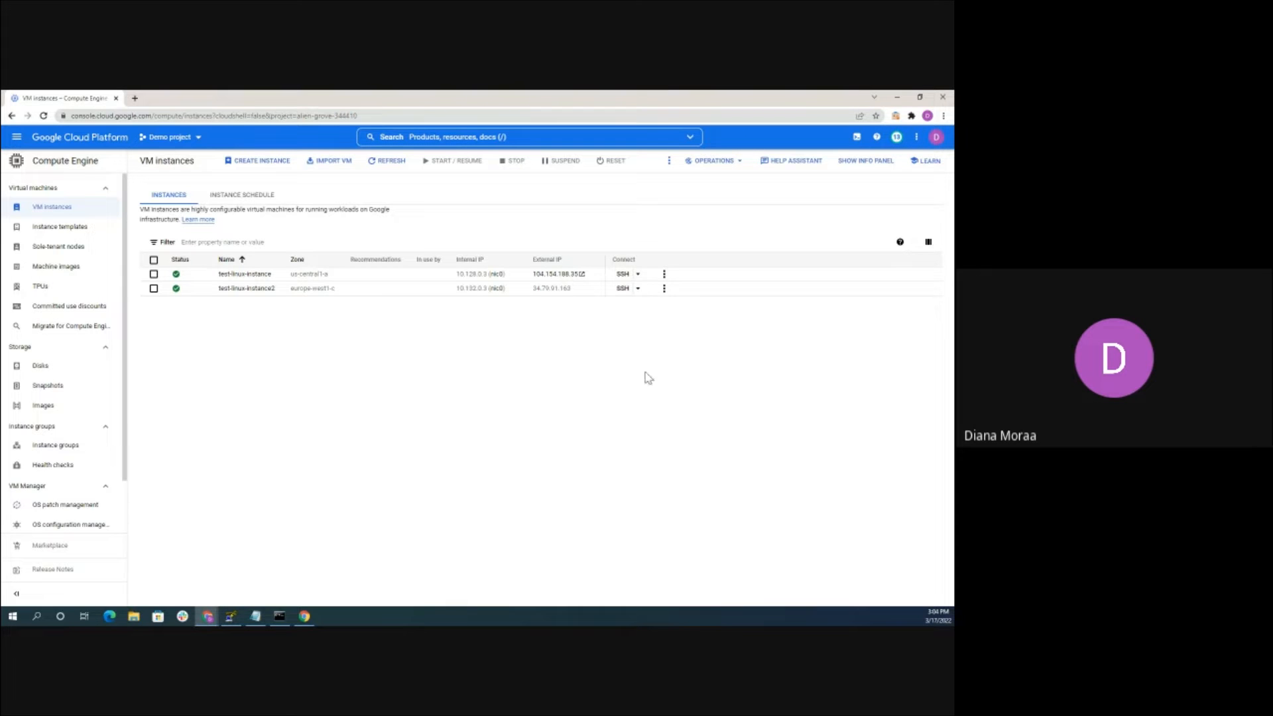
Load external IP 104.154.188.35 in a new tab, confirm the Apache page, and return to VM instances
{"action": "left_click", "coordinate": [591, 274]}
{"action": "left_click", "coordinate": [135, 98]}
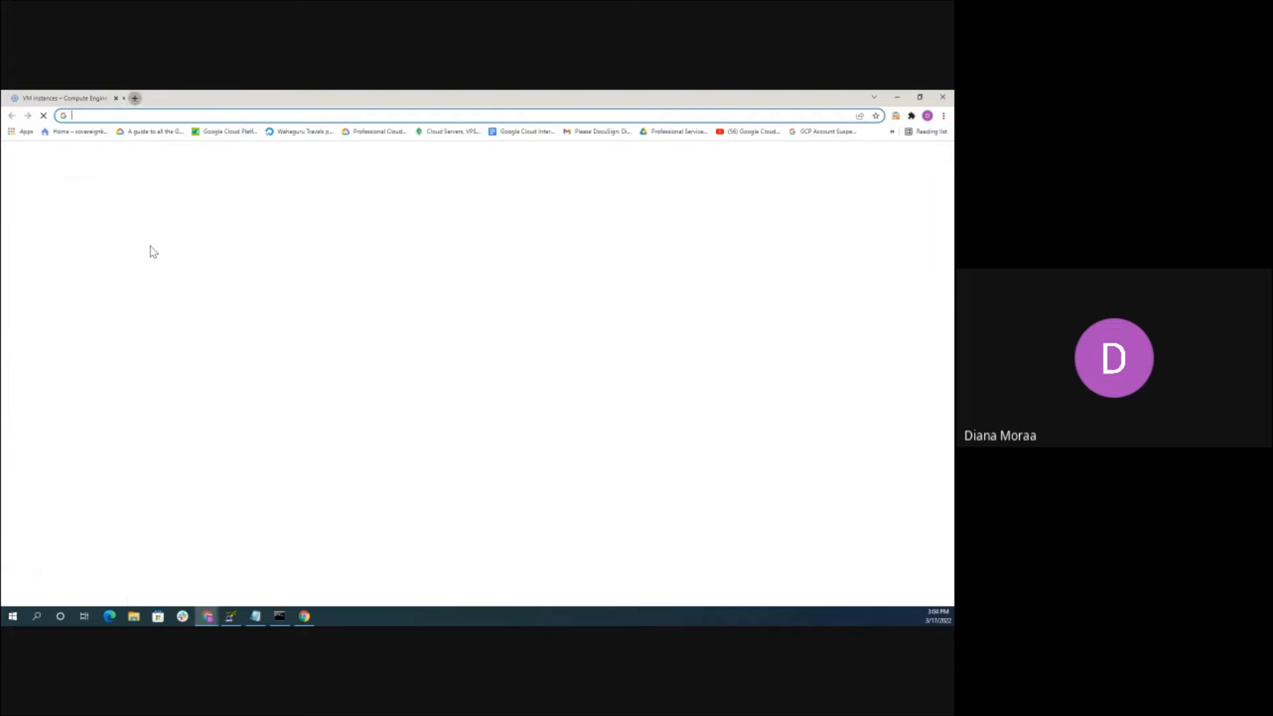
{"action": "key", "text": "ctrl+v"}
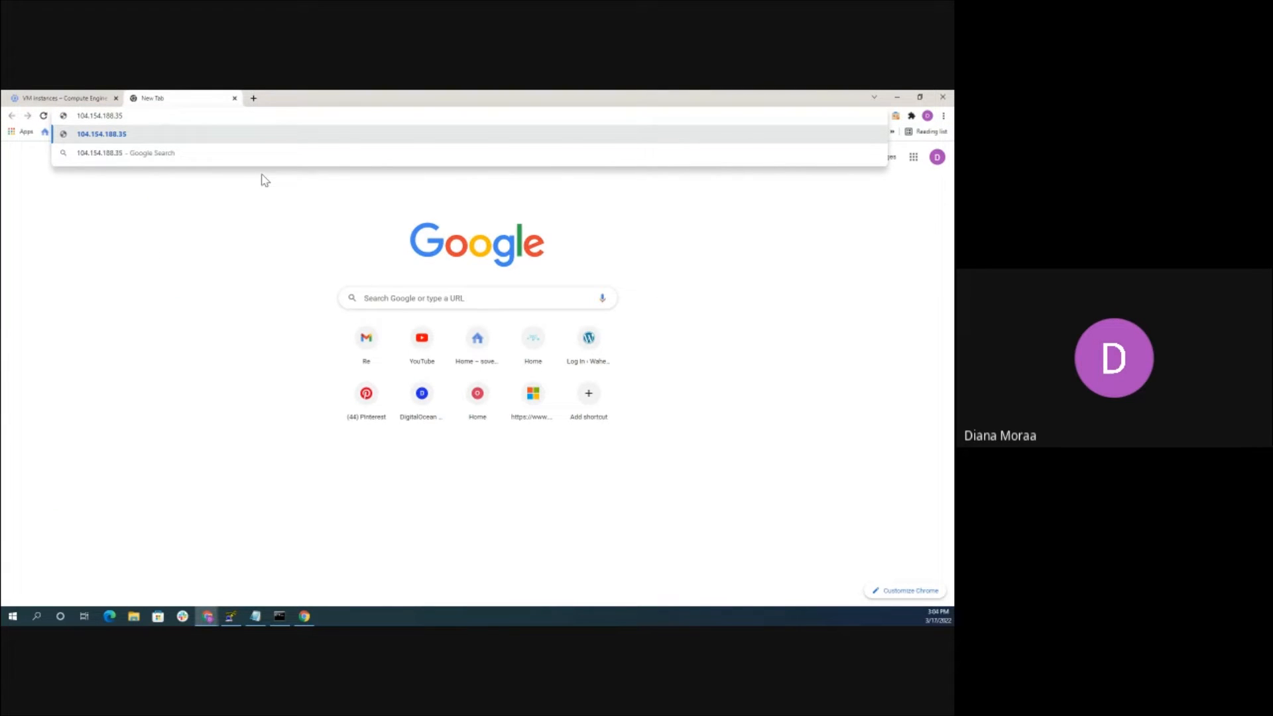
{"action": "key", "text": "Return"}
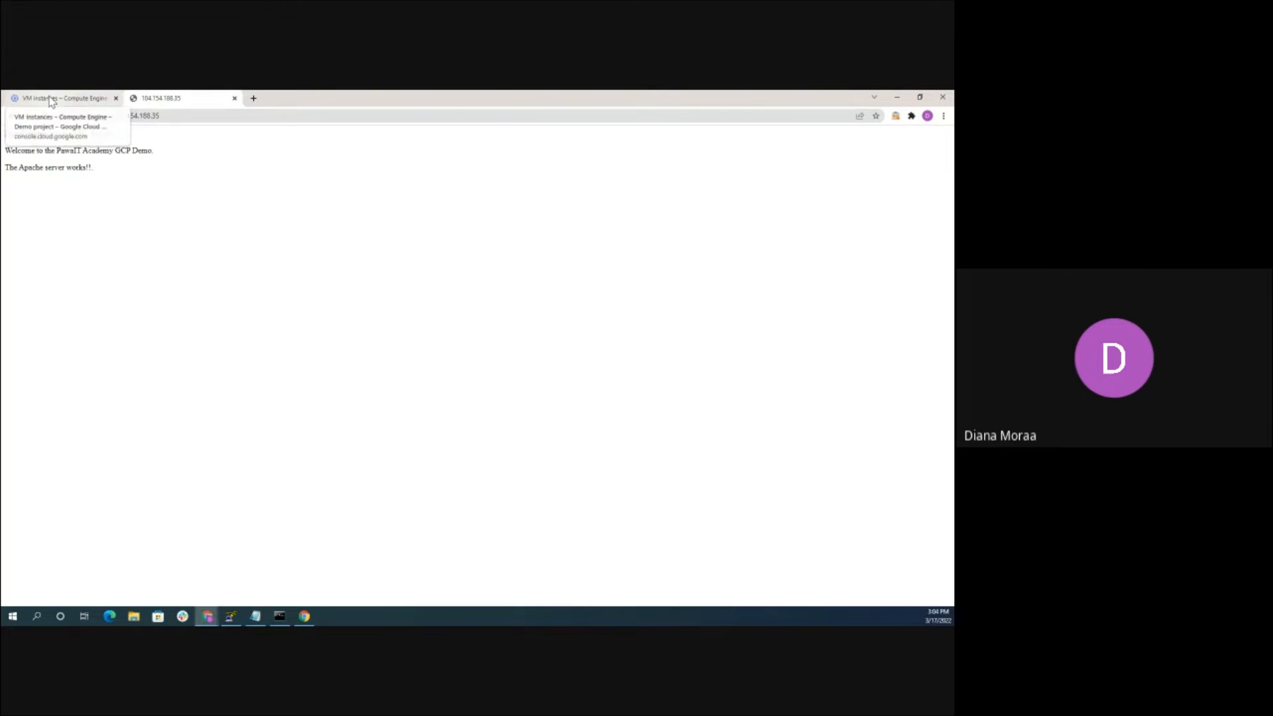
{"action": "left_click", "coordinate": [61, 98]}
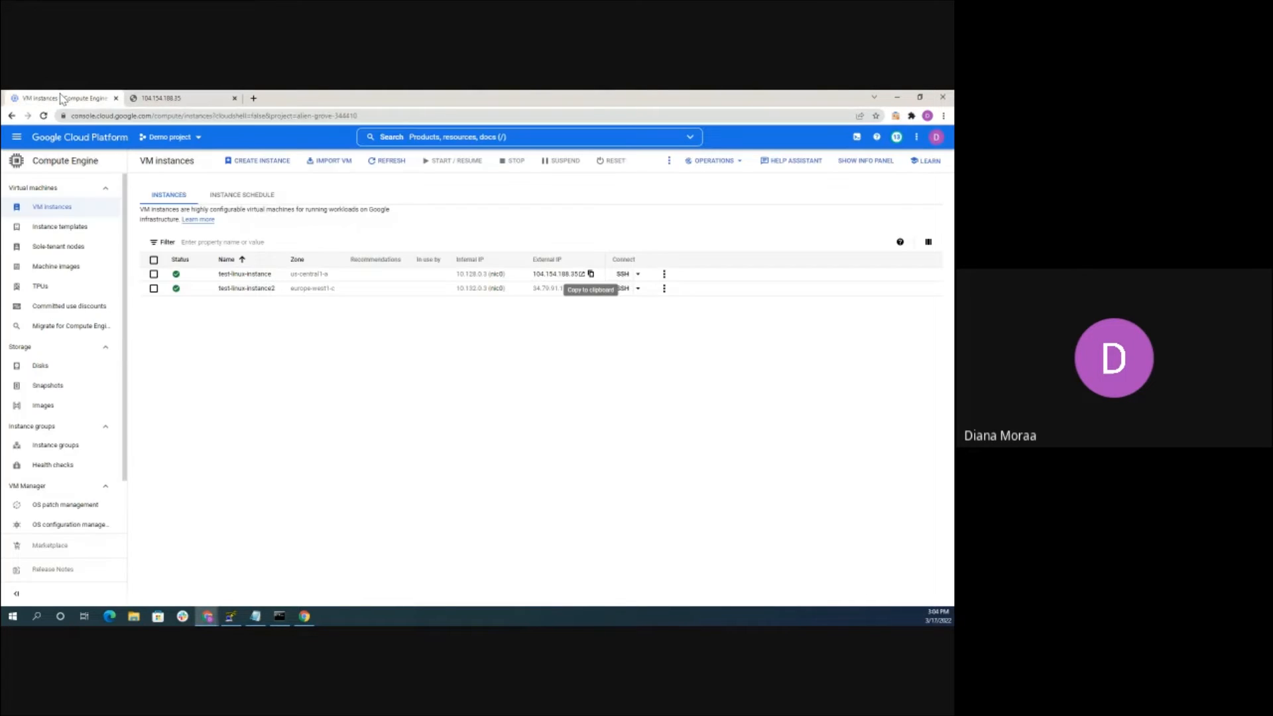
{"action": "left_click", "coordinate": [161, 98]}
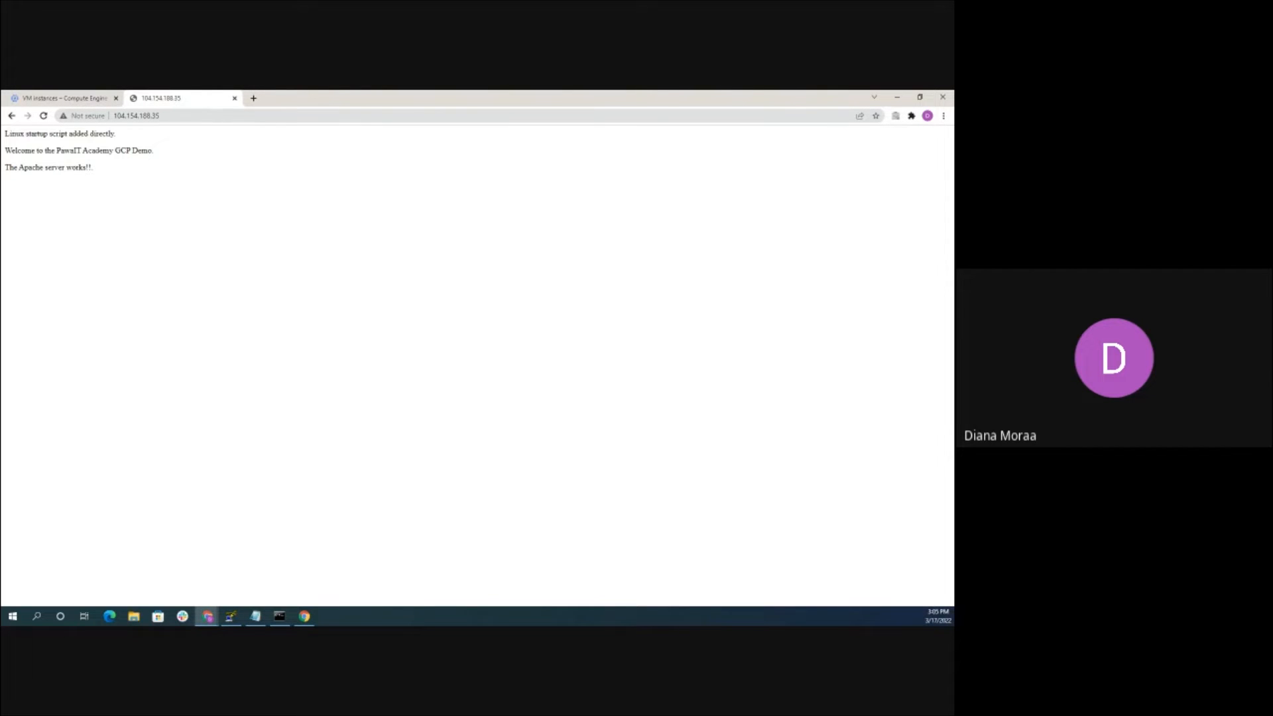
{"action": "left_click", "coordinate": [78, 98]}
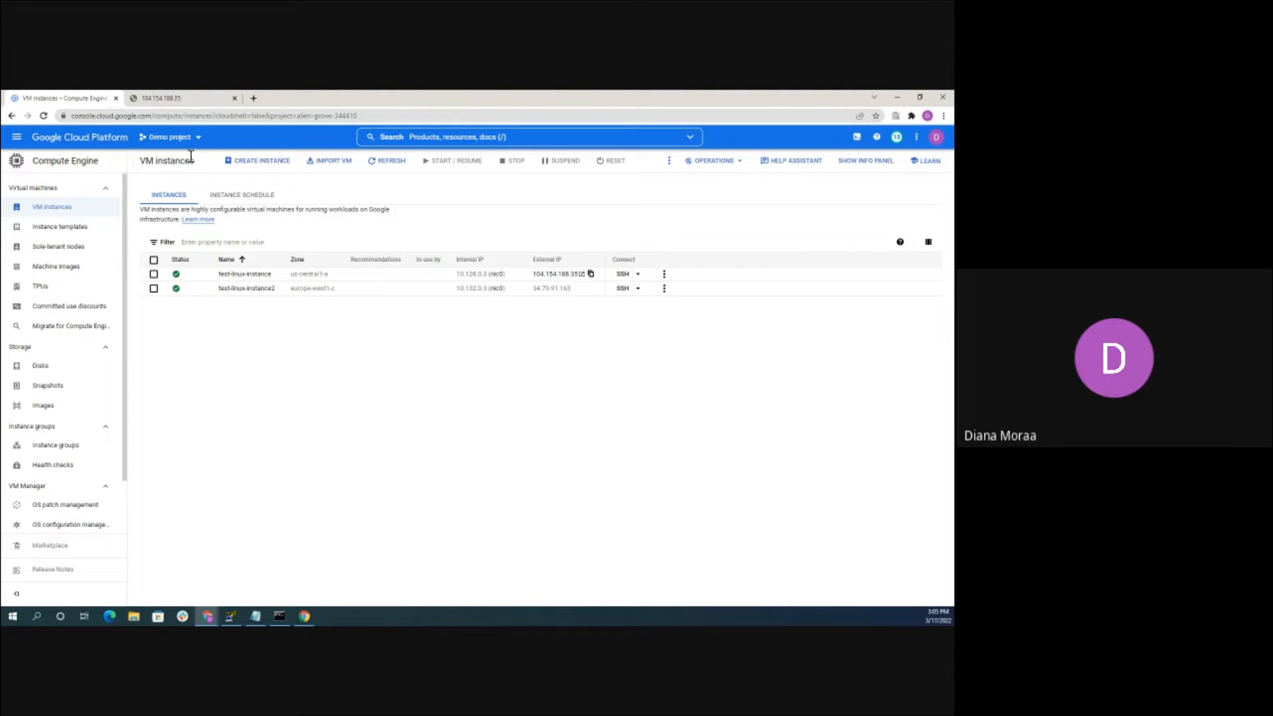
Start a new VM instance and rename it test-windows-instance
{"action": "left_click", "coordinate": [260, 161]}
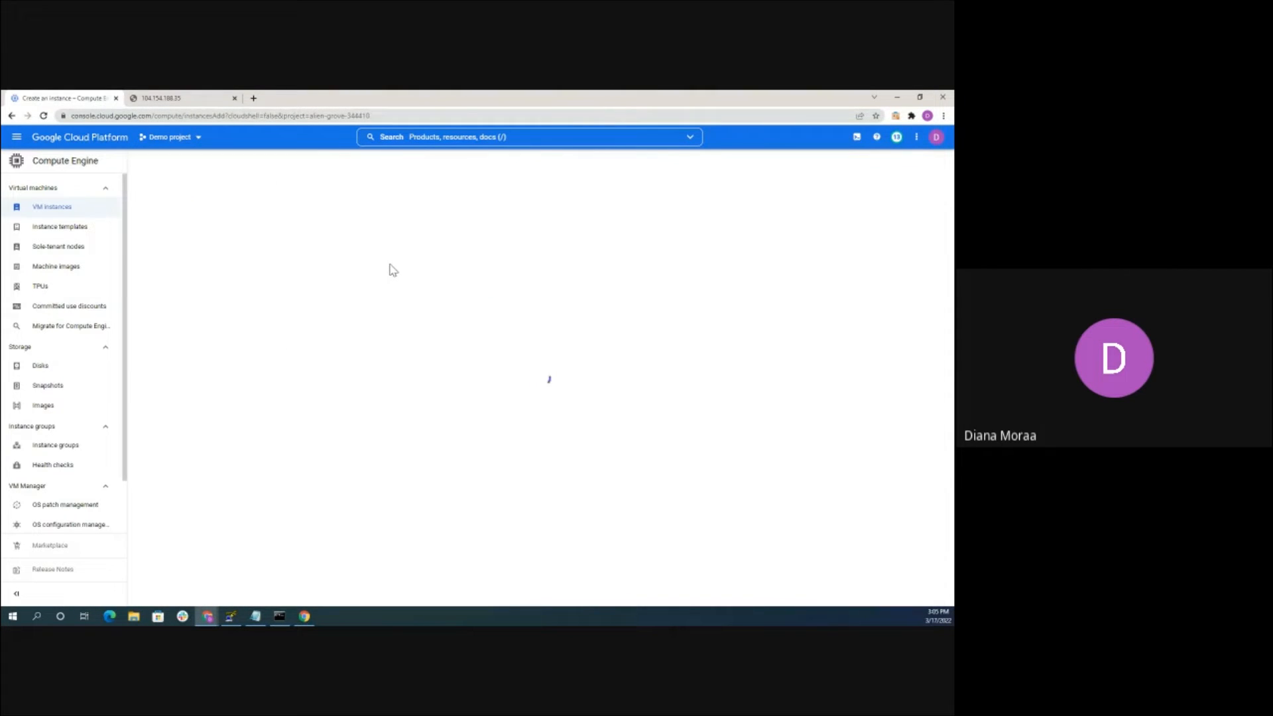
{"action": "left_click", "coordinate": [289, 195]}
{"action": "key", "text": "BackSpace"}
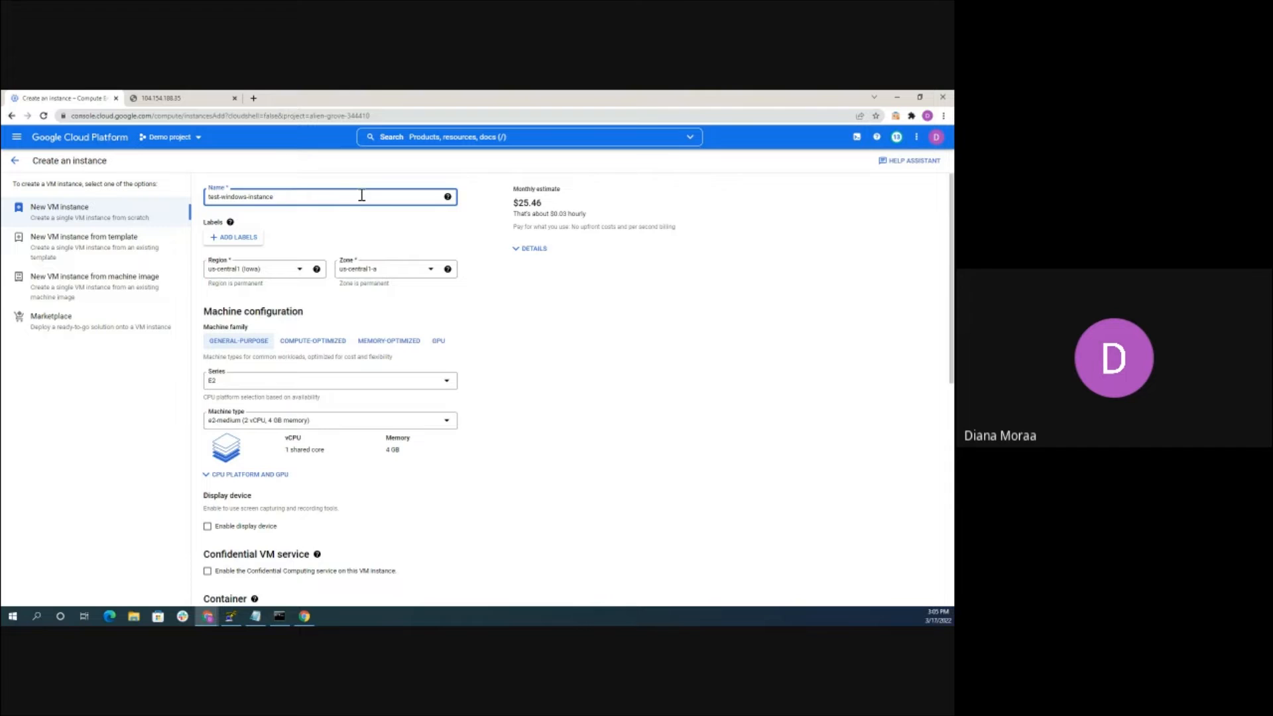
{"action": "scroll", "coordinate": [383, 240], "scroll_direction": "down", "scroll_amount": 1}
{"action": "scroll", "coordinate": [234, 235], "scroll_direction": "up", "scroll_amount": 1}
{"action": "scroll", "coordinate": [255, 374], "scroll_direction": "down", "scroll_amount": 1}
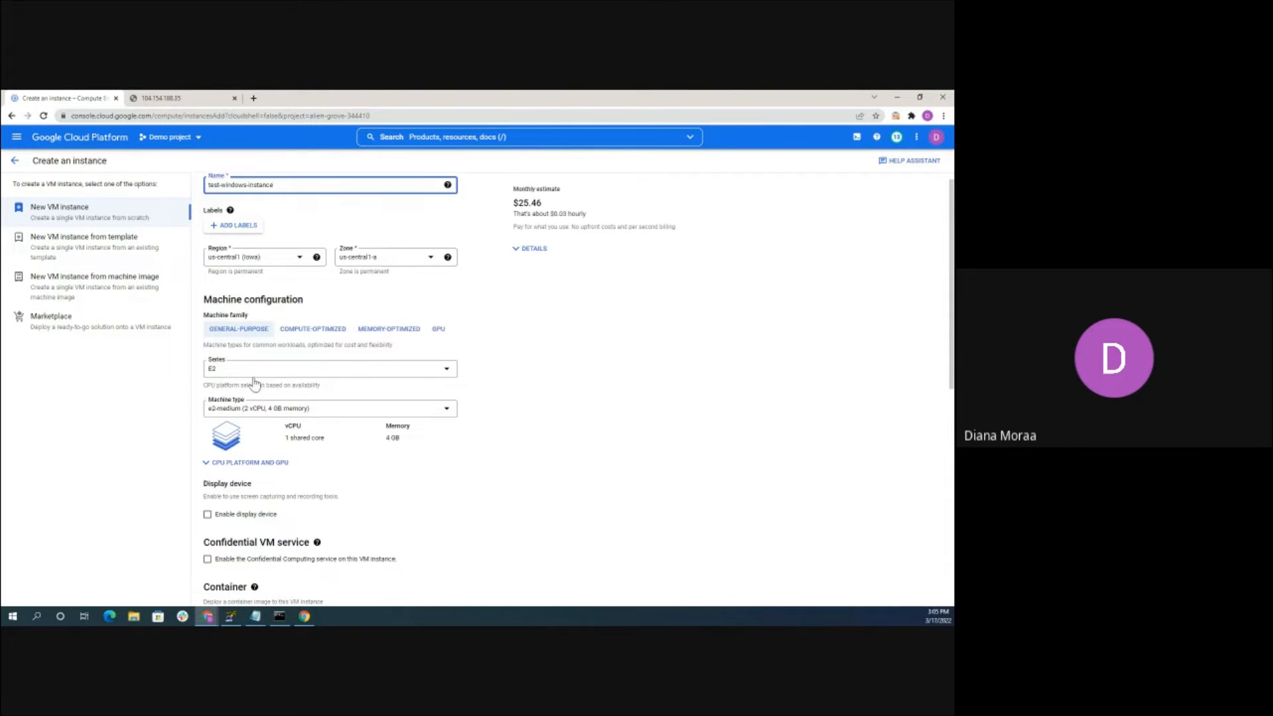
Keep the e2-medium machine type and open the Boot disk chooser
{"action": "left_click", "coordinate": [239, 376]}
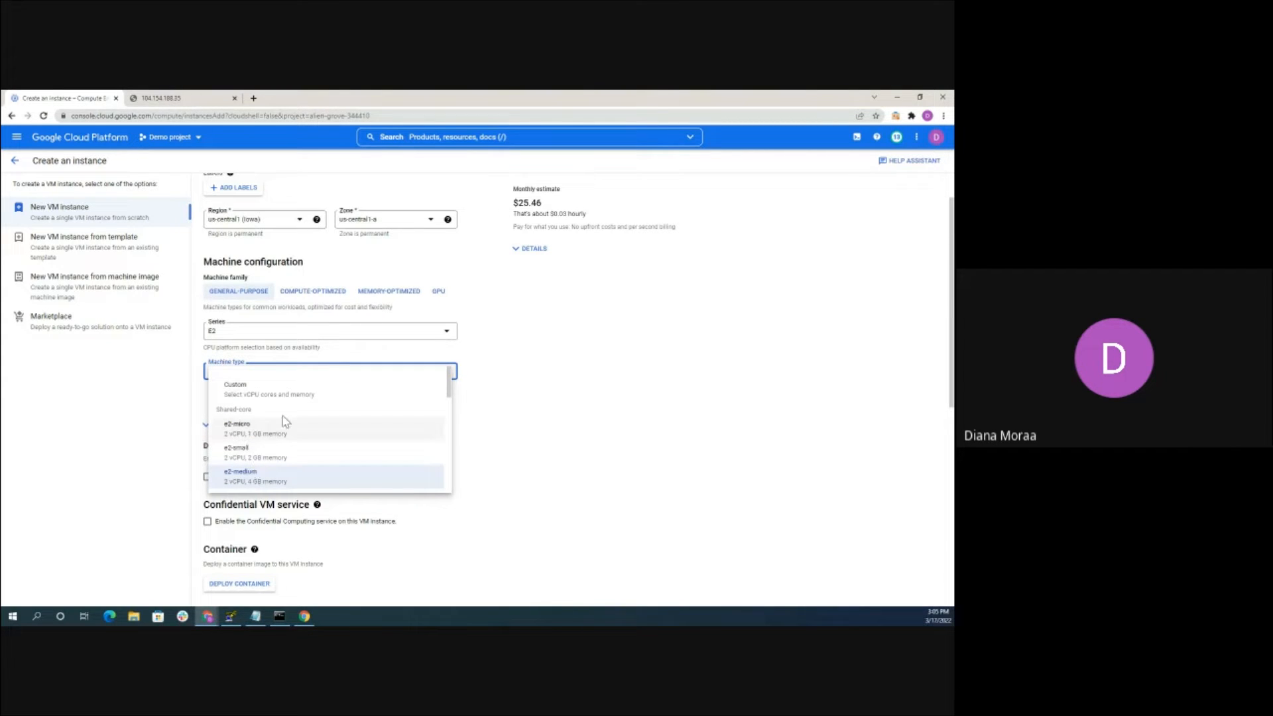
{"action": "left_click", "coordinate": [544, 416]}
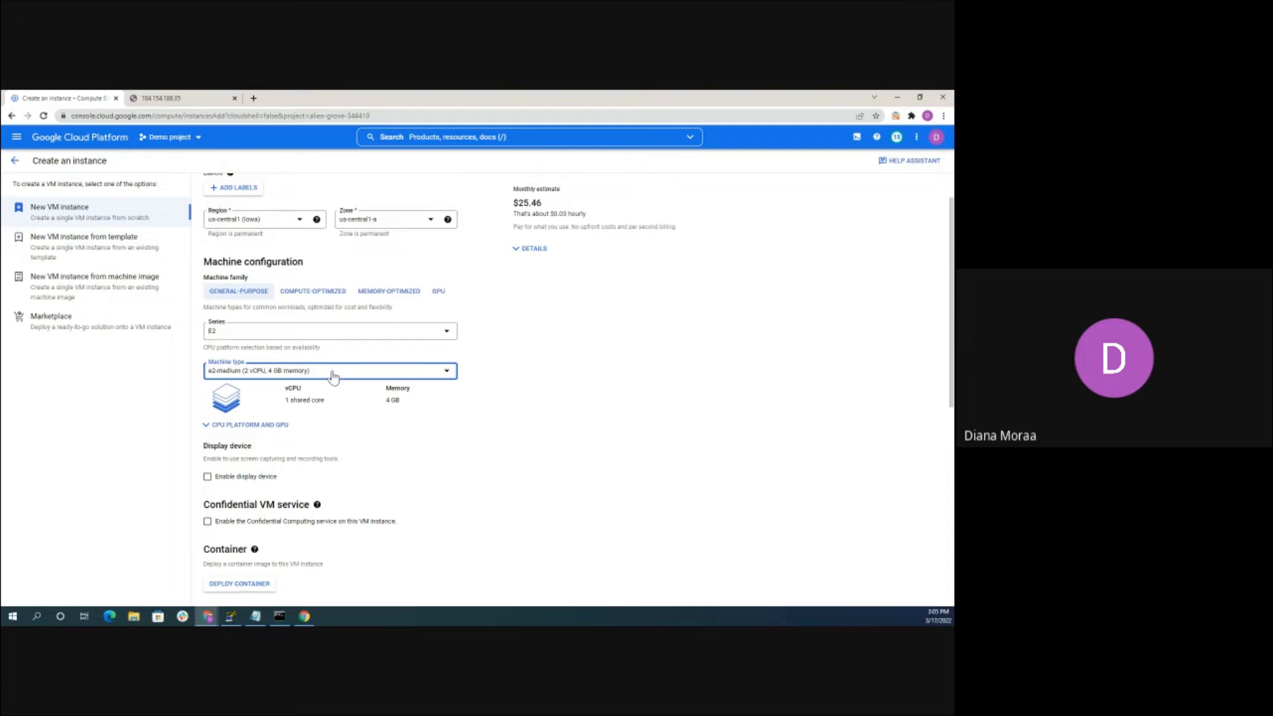
{"action": "scroll", "coordinate": [488, 323], "scroll_direction": "down", "scroll_amount": 3}
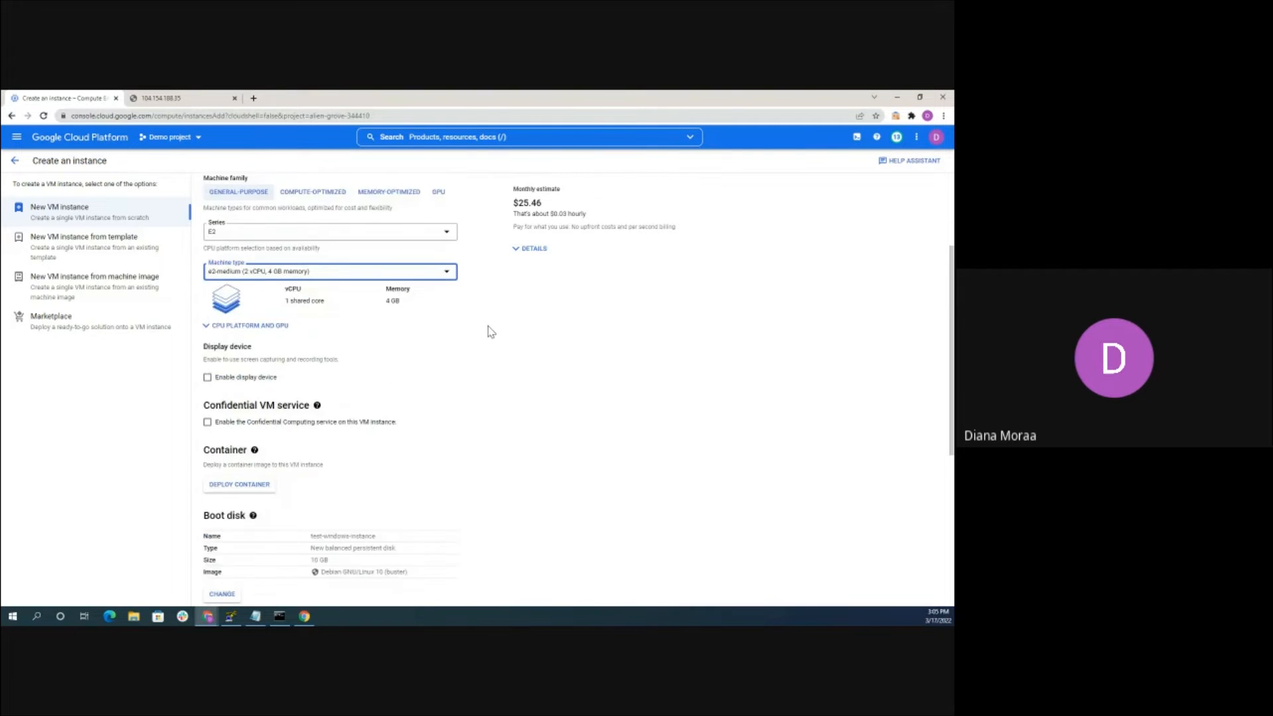
{"action": "scroll", "coordinate": [304, 312], "scroll_direction": "down", "scroll_amount": 3}
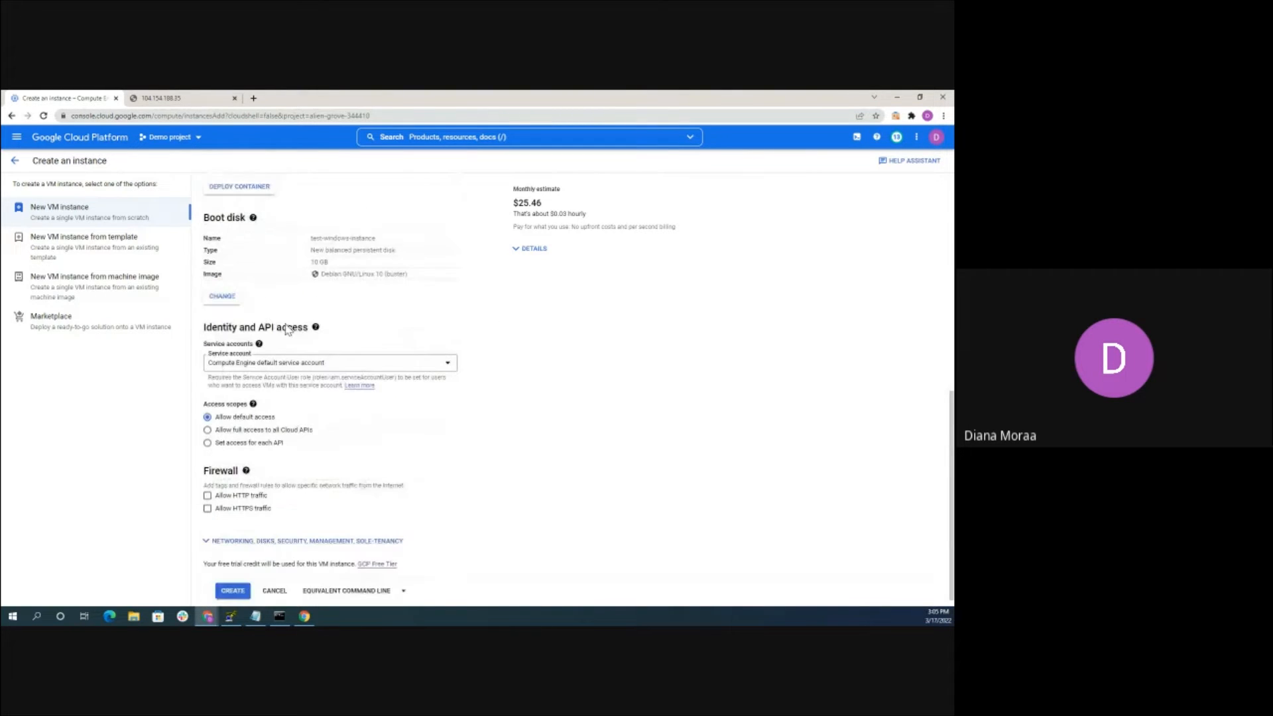
{"action": "left_click", "coordinate": [224, 298]}
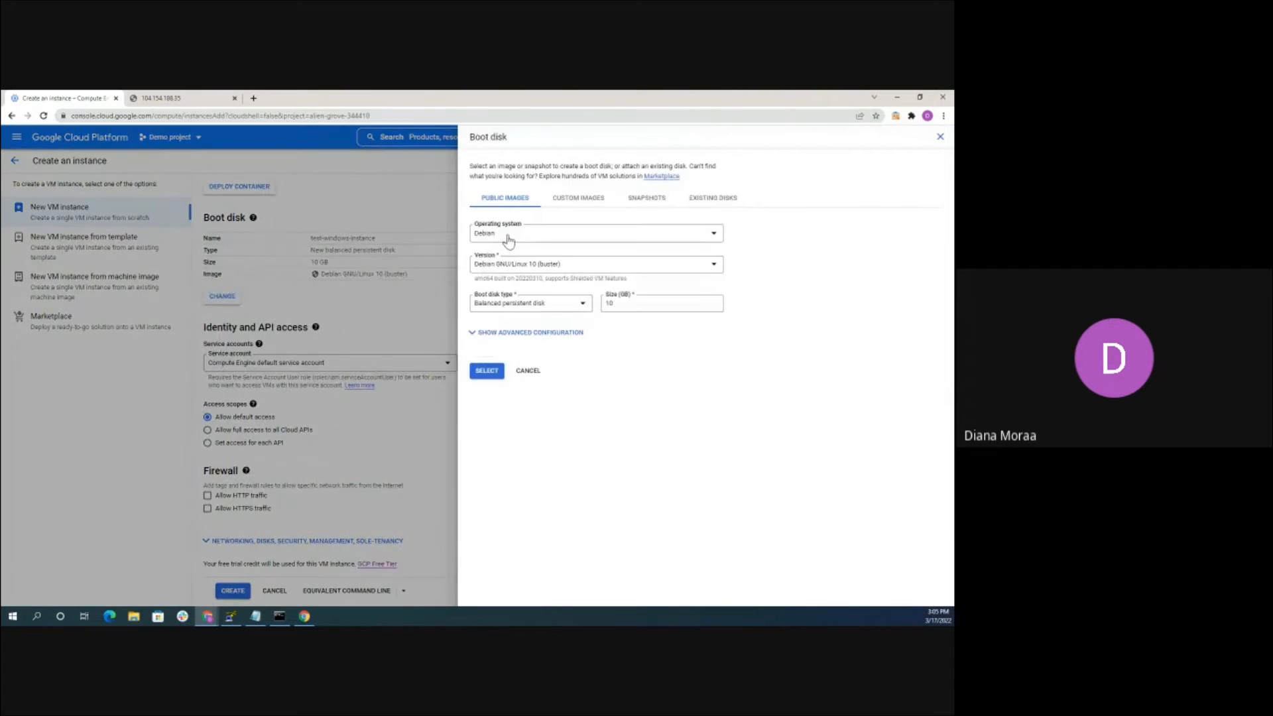
Choose Windows Server 2019 Datacenter as the boot disk image
{"action": "left_click", "coordinate": [506, 236]}
{"action": "scroll", "coordinate": [506, 361], "scroll_direction": "down", "scroll_amount": 3}
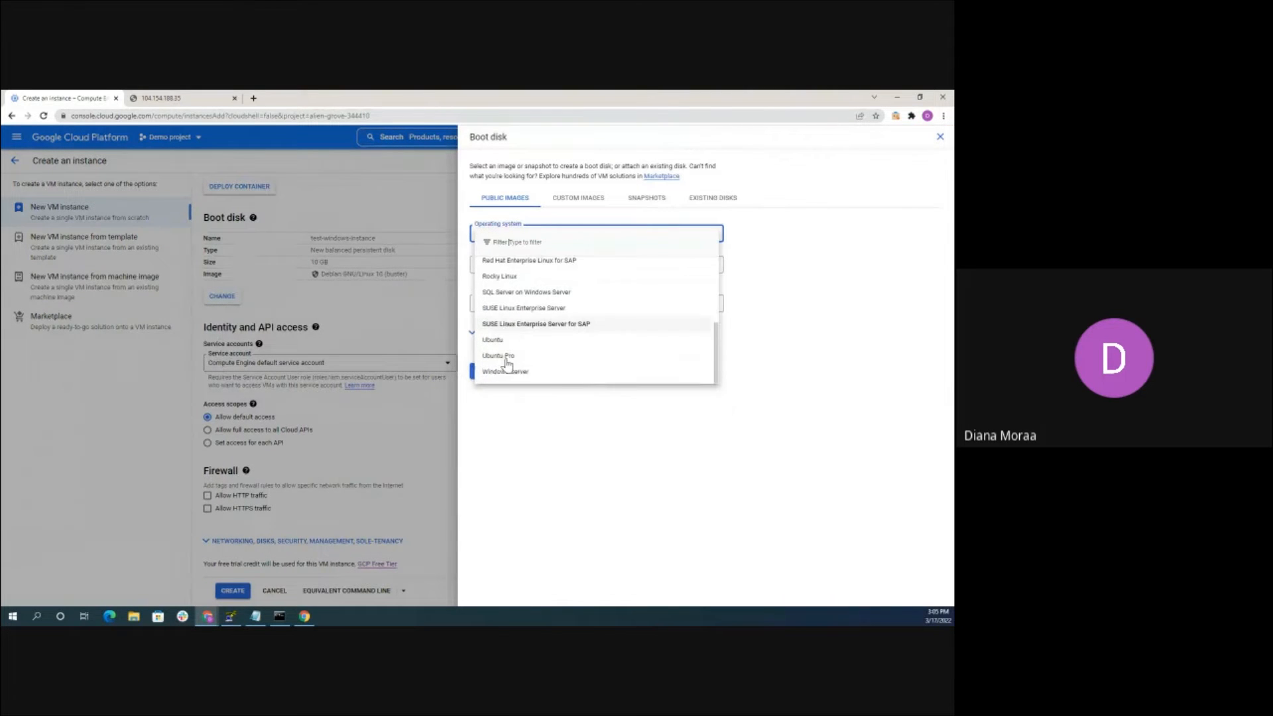
{"action": "left_click", "coordinate": [506, 372]}
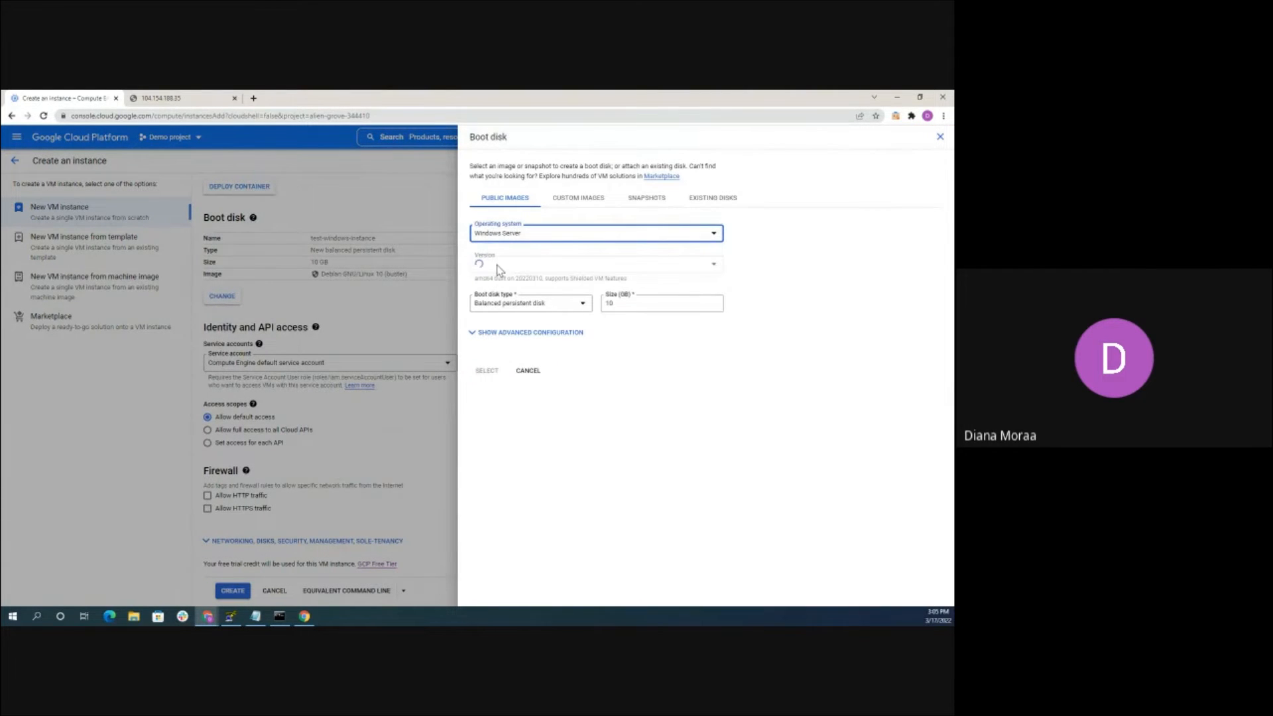
{"action": "left_click", "coordinate": [501, 265]}
{"action": "scroll", "coordinate": [524, 331], "scroll_direction": "down", "scroll_amount": 2}
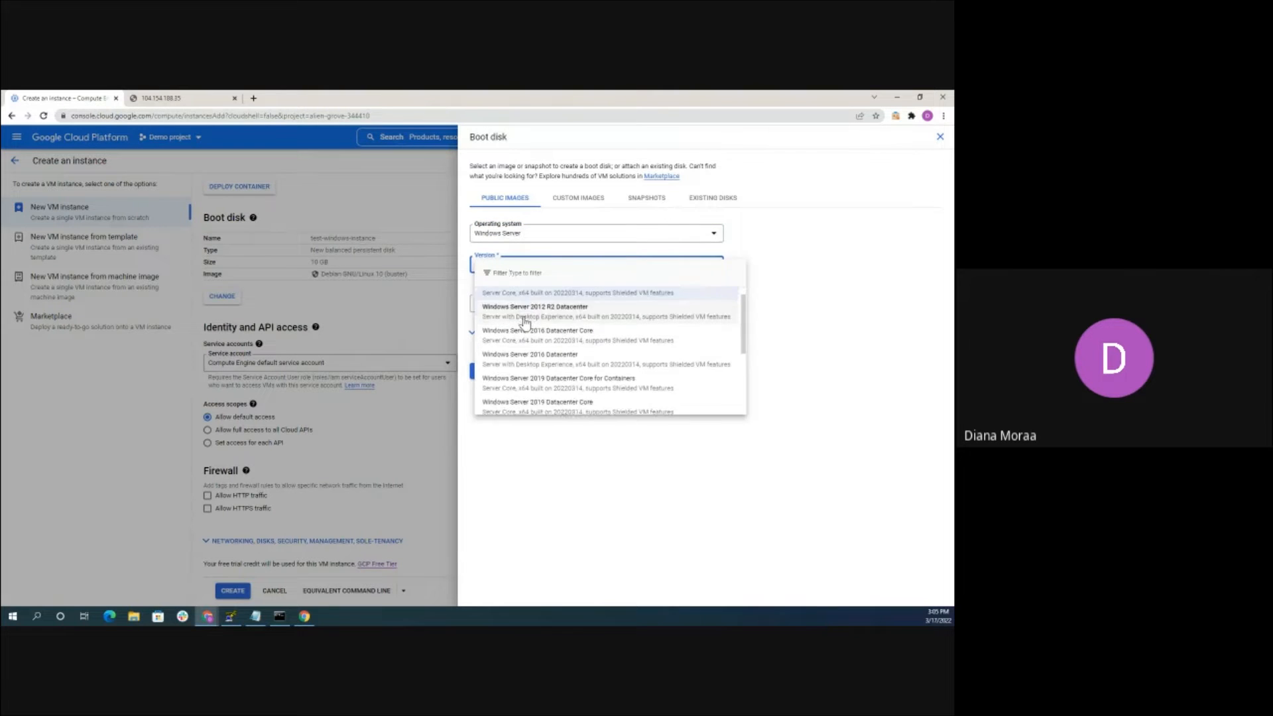
{"action": "scroll", "coordinate": [525, 331], "scroll_direction": "down", "scroll_amount": 3}
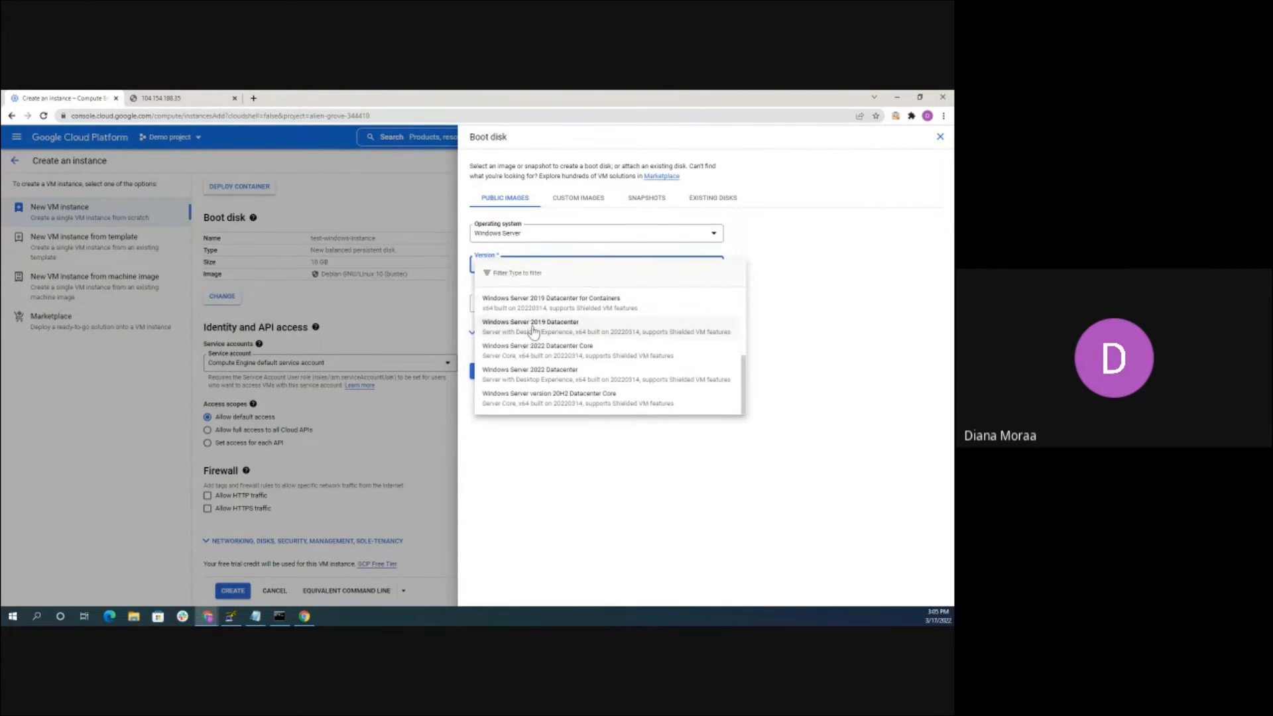
{"action": "left_click", "coordinate": [534, 311]}
Use a 50 GB Standard persistent boot disk and apply the selection
{"action": "left_click", "coordinate": [533, 307]}
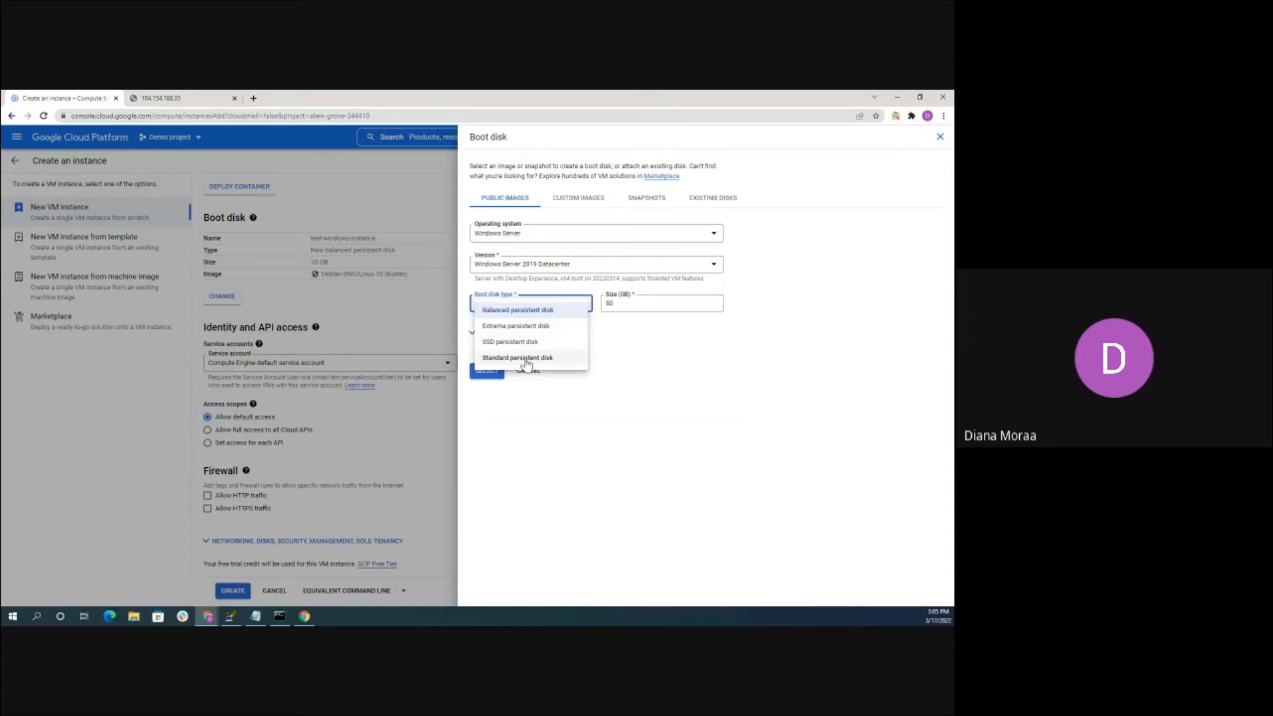
{"action": "left_click", "coordinate": [526, 360]}
{"action": "left_click", "coordinate": [623, 302]}
{"action": "key", "text": "BackSpace"}
{"action": "key", "text": "BackSpace"}
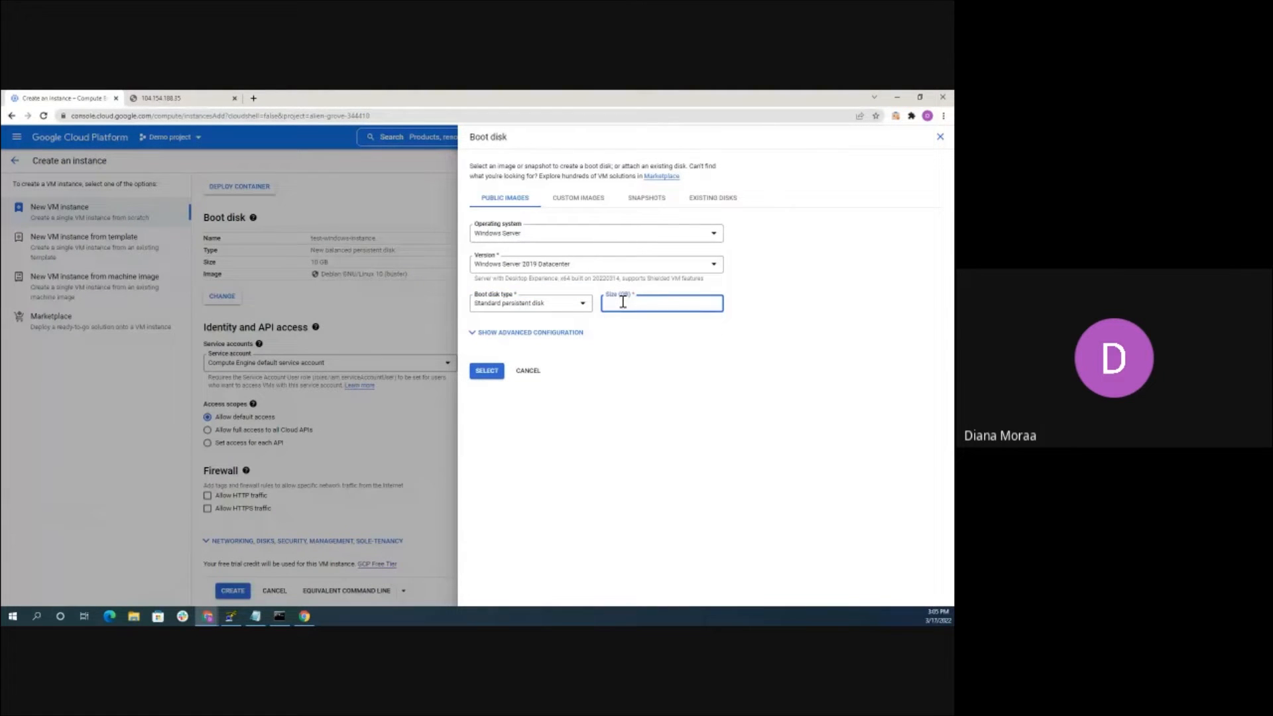
{"action": "type", "text": "20"}
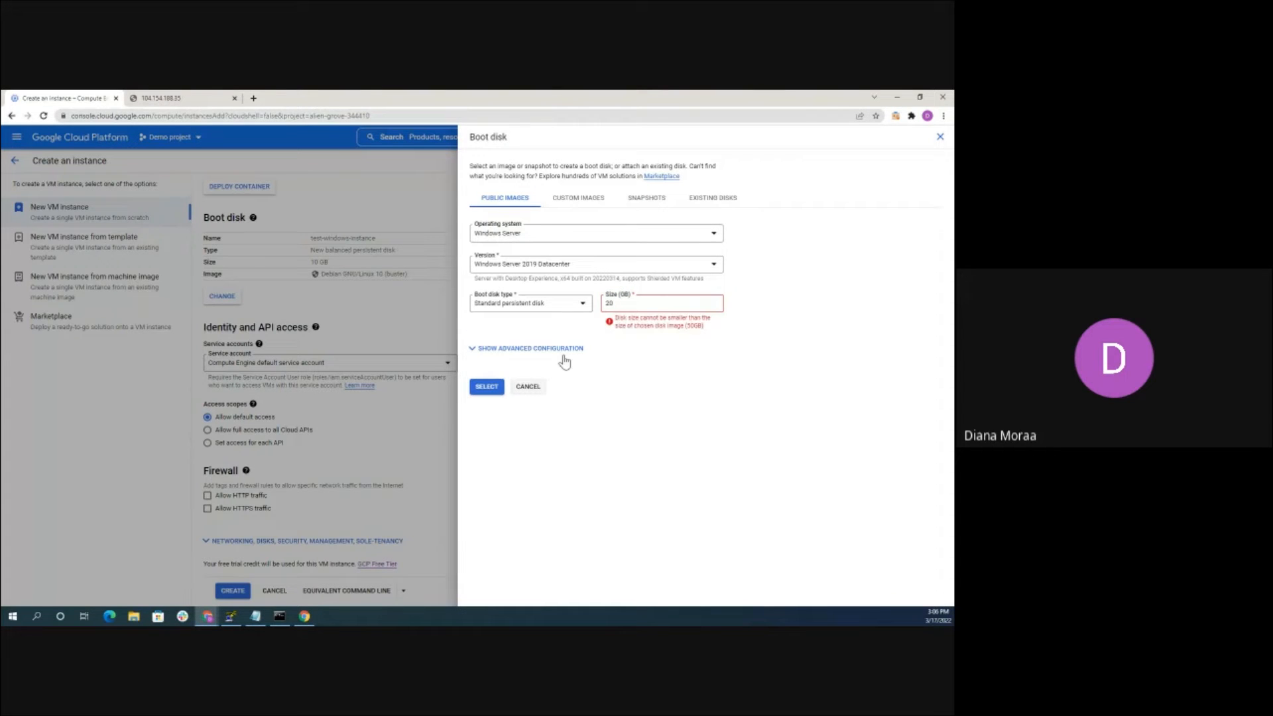
{"action": "left_click", "coordinate": [618, 303]}
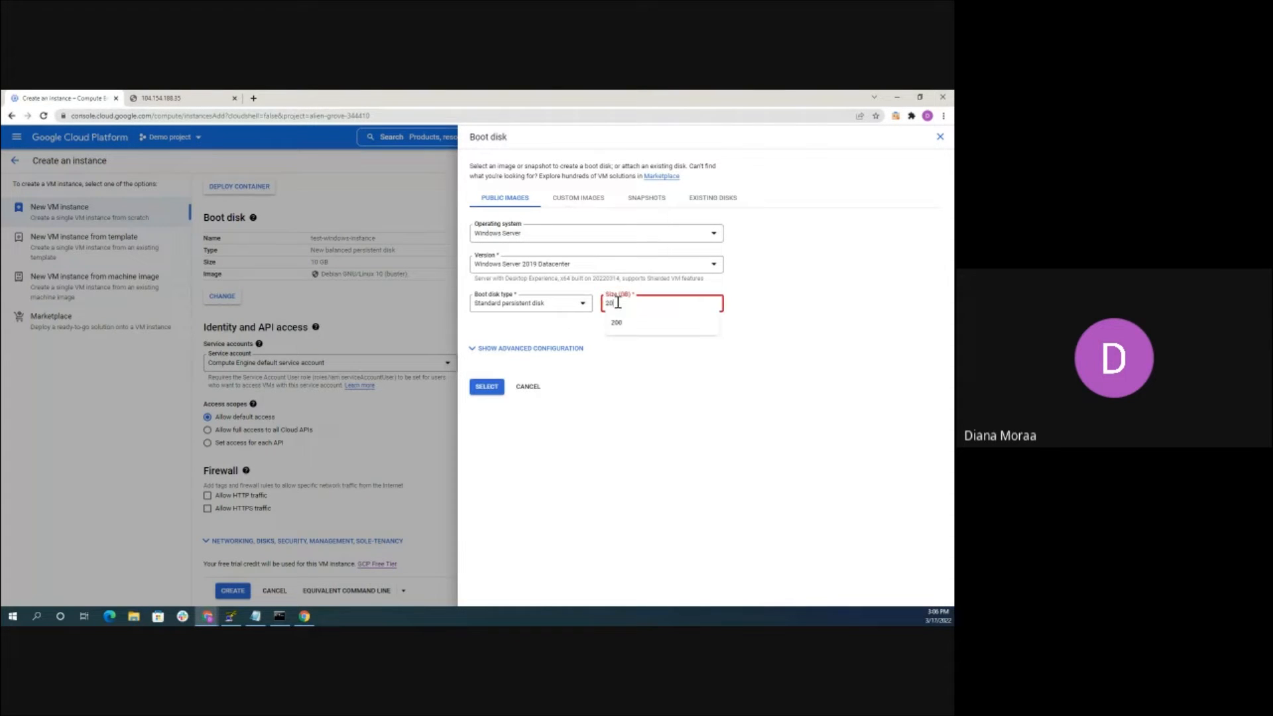
{"action": "key", "text": "BackSpace"}
{"action": "key", "text": "BackSpace"}
{"action": "type", "text": "50"}
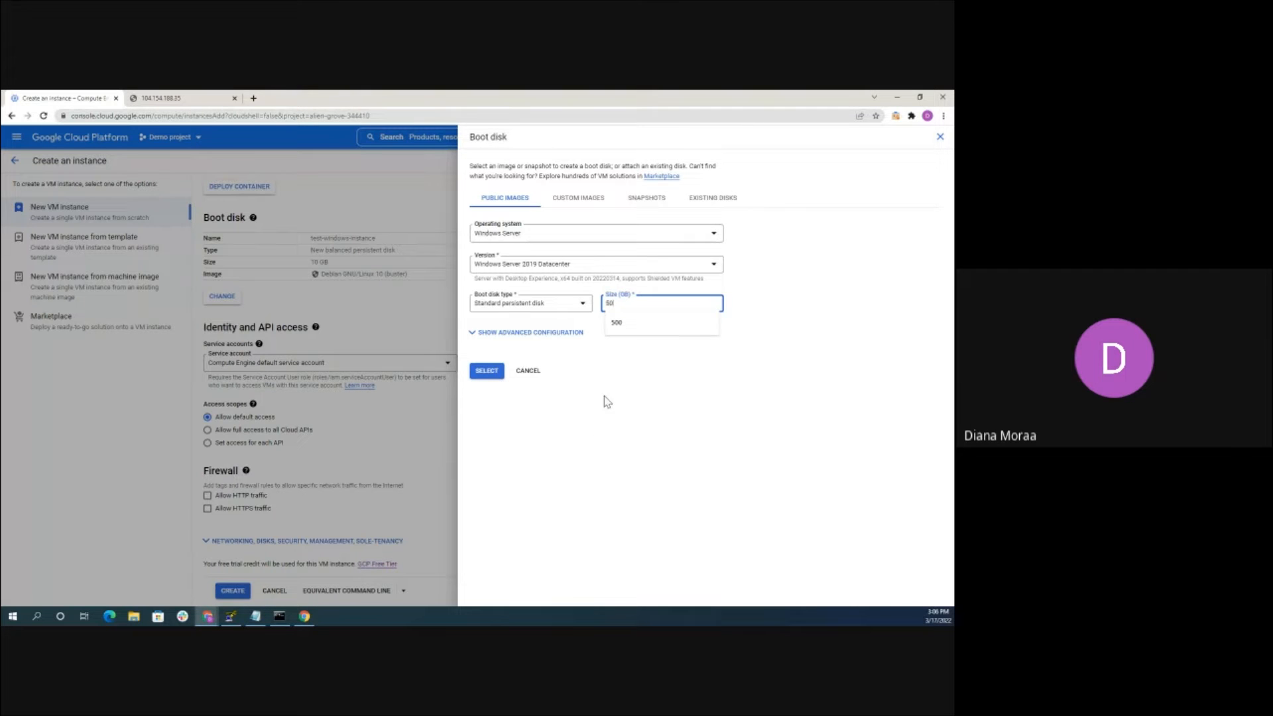
{"action": "left_click", "coordinate": [497, 371]}
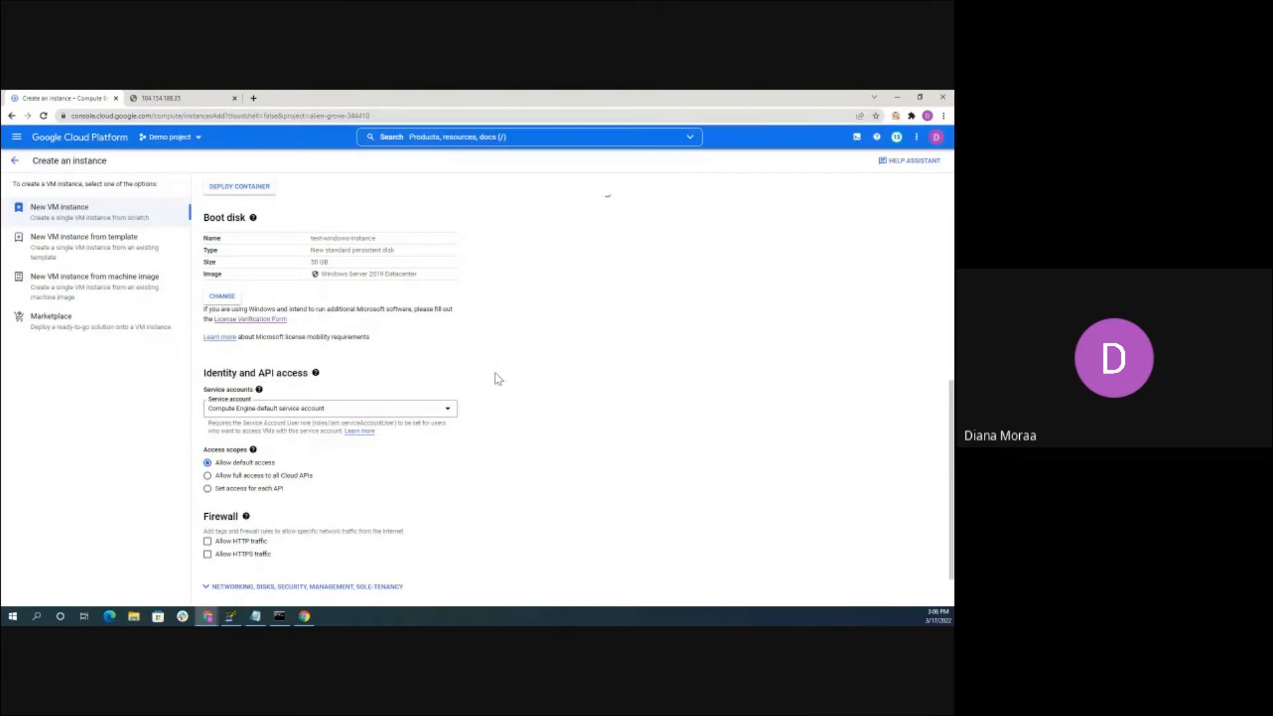
{"action": "scroll", "coordinate": [384, 325], "scroll_direction": "down", "scroll_amount": 1}
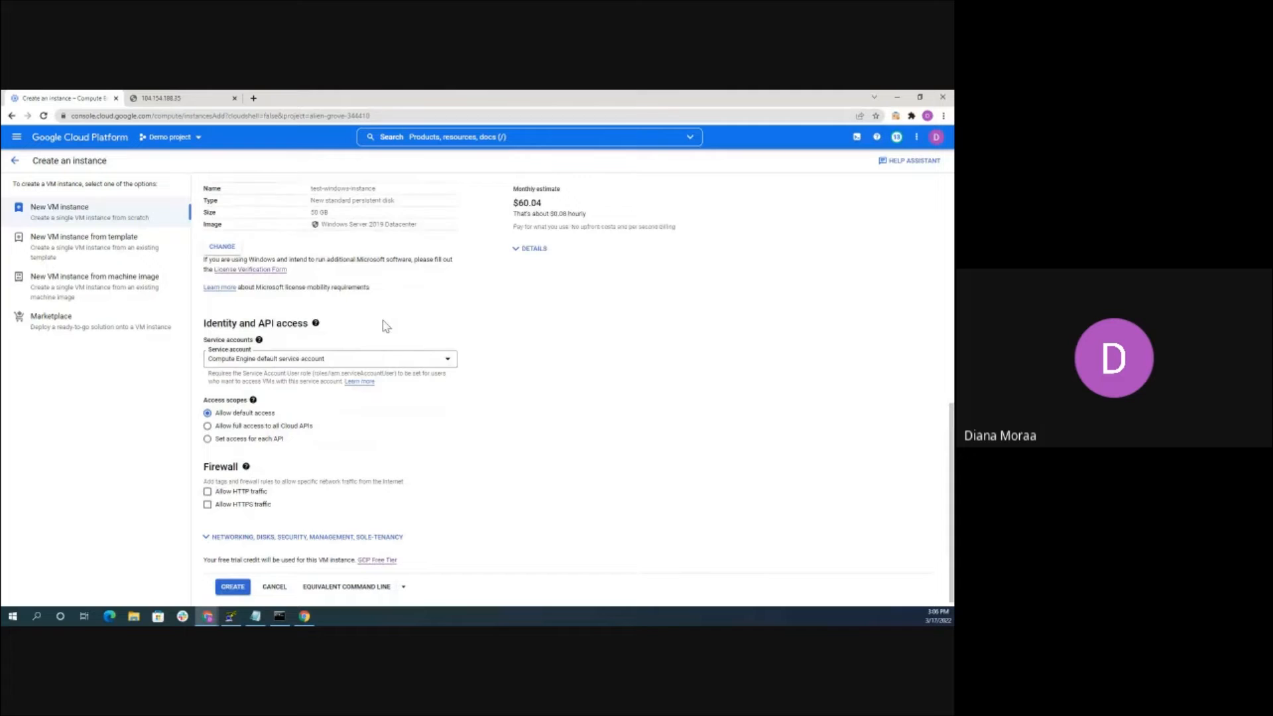
{"action": "scroll", "coordinate": [384, 325], "scroll_direction": "down", "scroll_amount": 1}
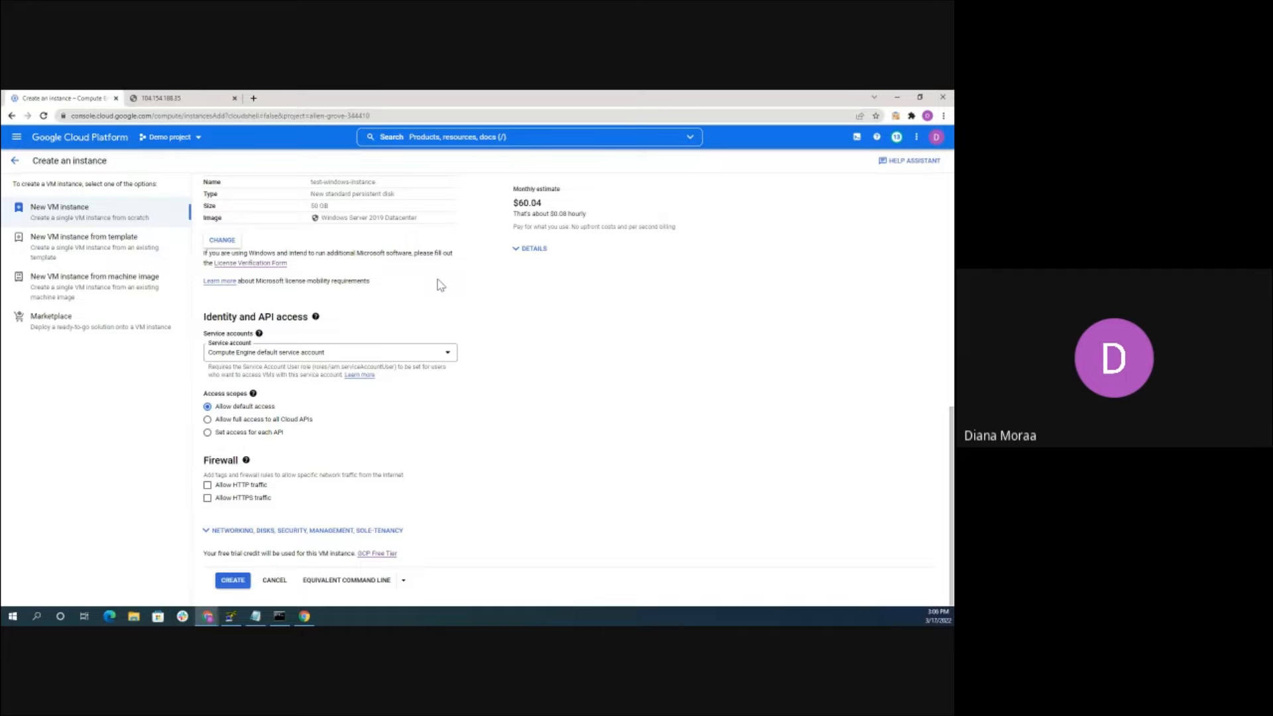
{"action": "scroll", "coordinate": [437, 286], "scroll_direction": "up", "scroll_amount": 3}
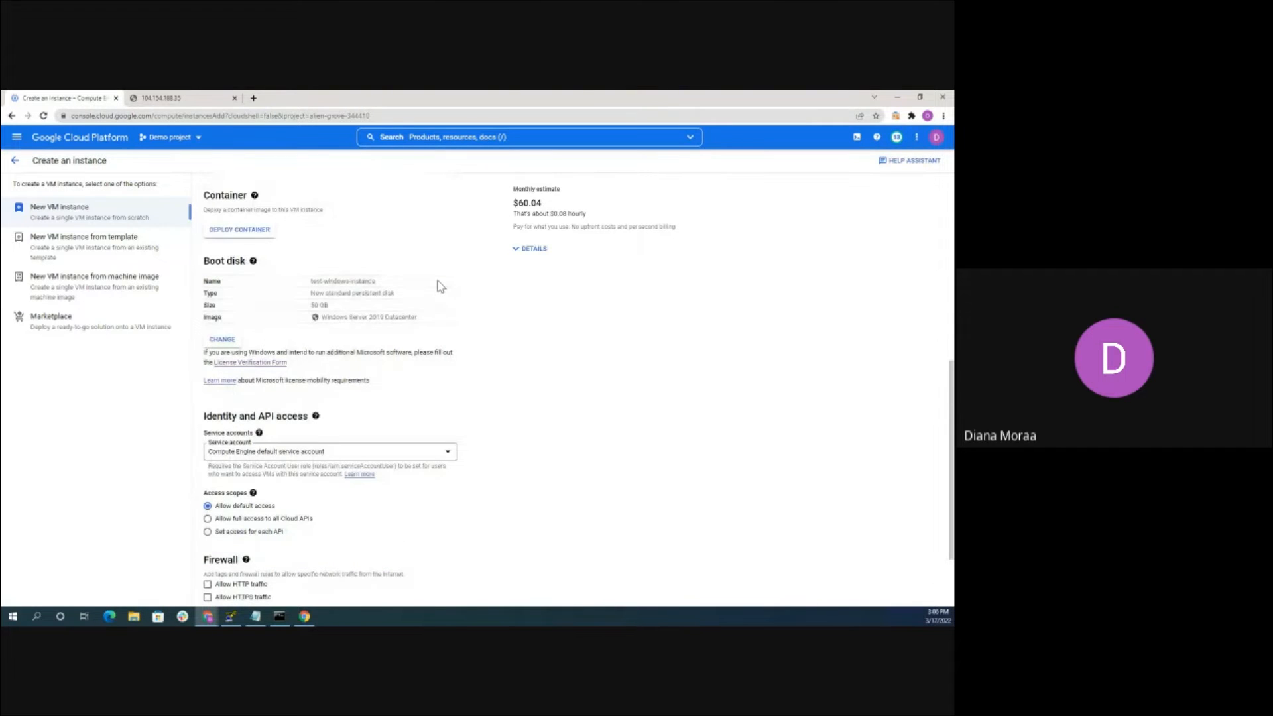
{"action": "scroll", "coordinate": [437, 286], "scroll_direction": "down", "scroll_amount": 3}
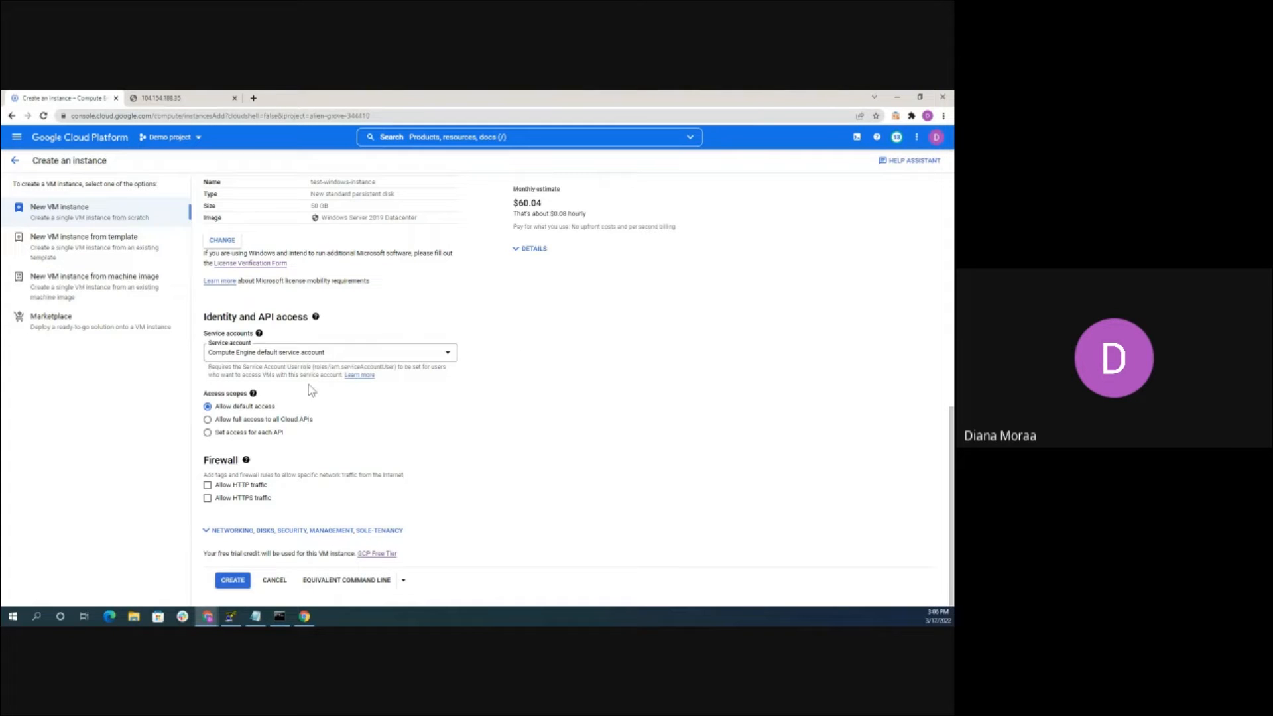
{"action": "scroll", "coordinate": [474, 244], "scroll_direction": "up", "scroll_amount": 1}
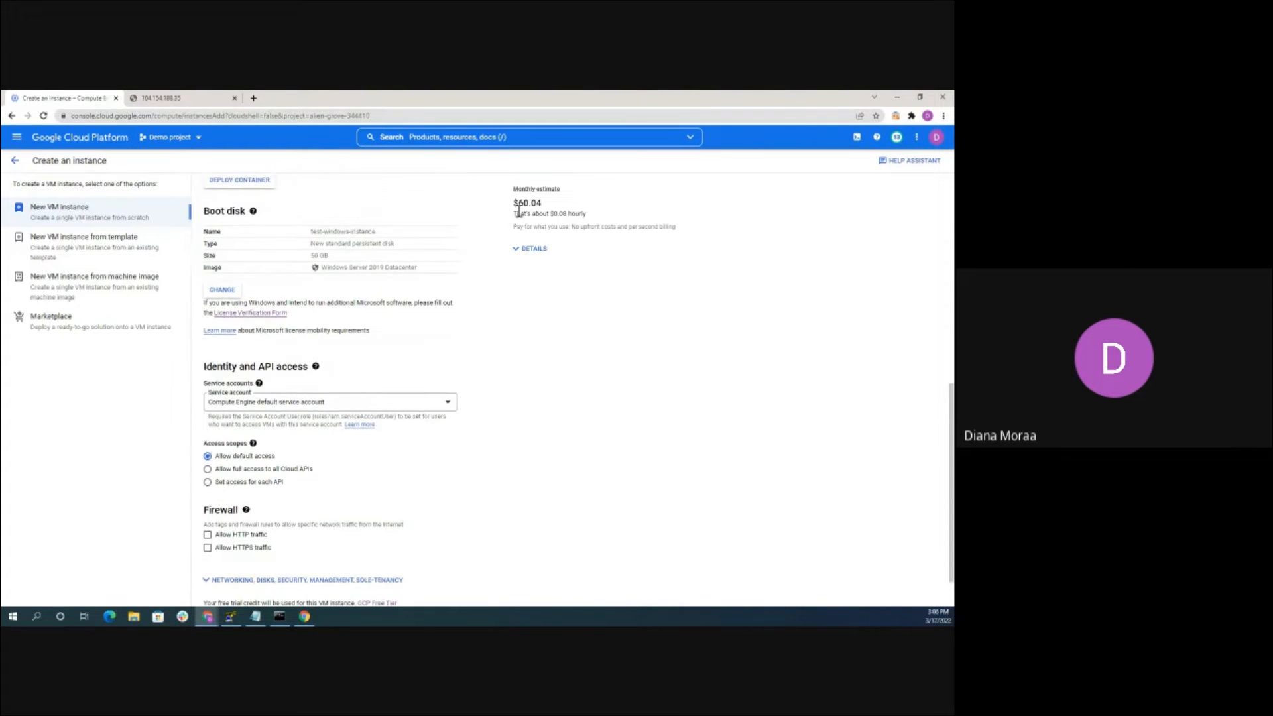
{"action": "scroll", "coordinate": [476, 230], "scroll_direction": "up", "scroll_amount": 4}
{"action": "scroll", "coordinate": [422, 263], "scroll_direction": "up", "scroll_amount": 2}
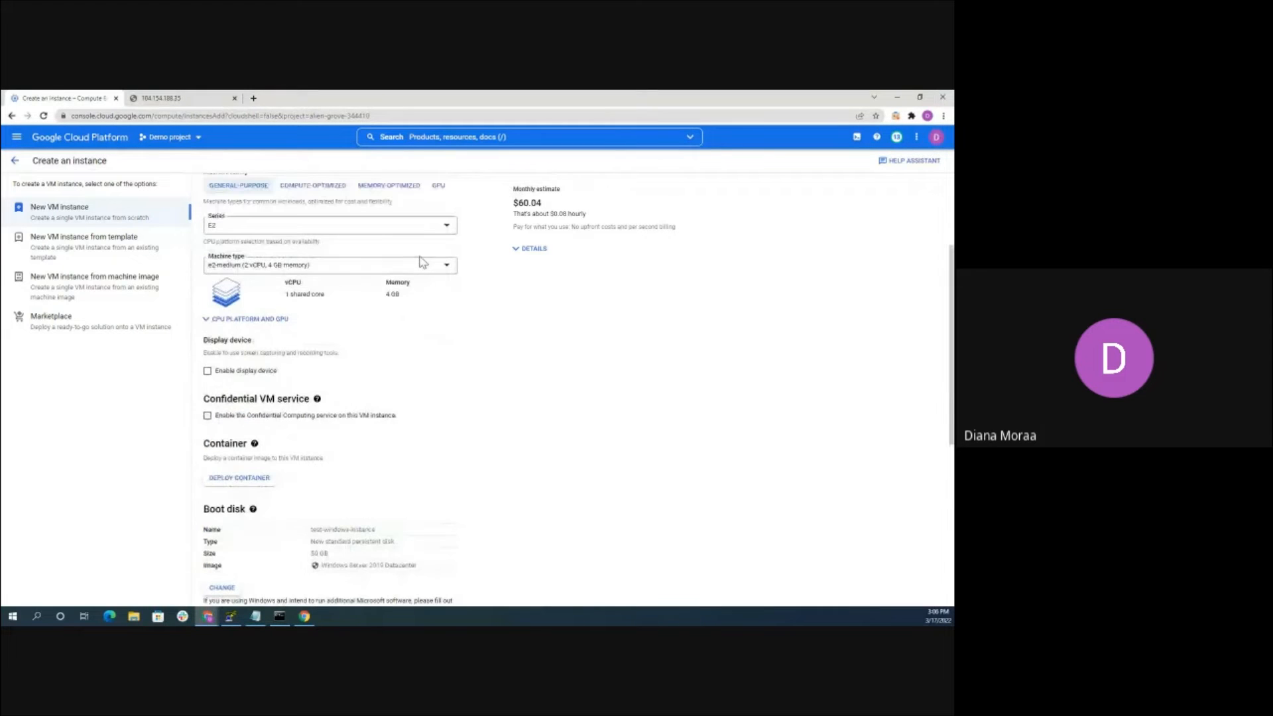
Choose the e2-medium machine type for the Windows VM
{"action": "left_click", "coordinate": [306, 267]}
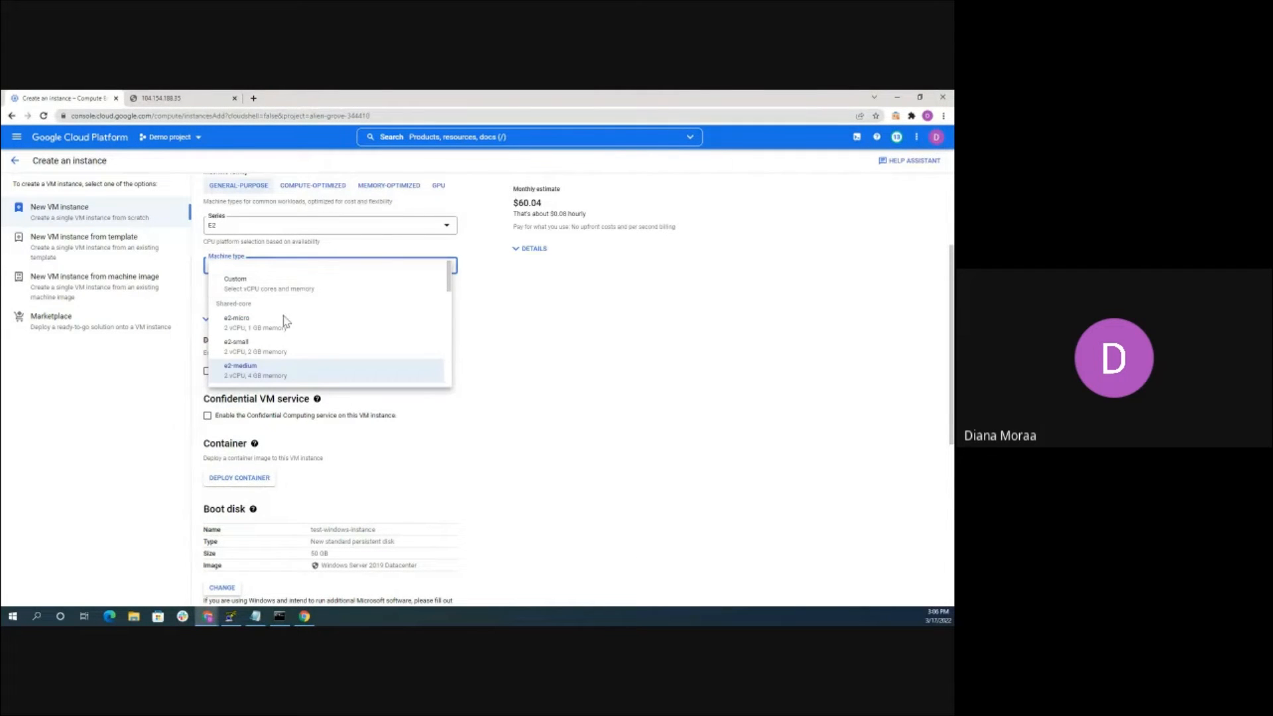
{"action": "left_click", "coordinate": [249, 373]}
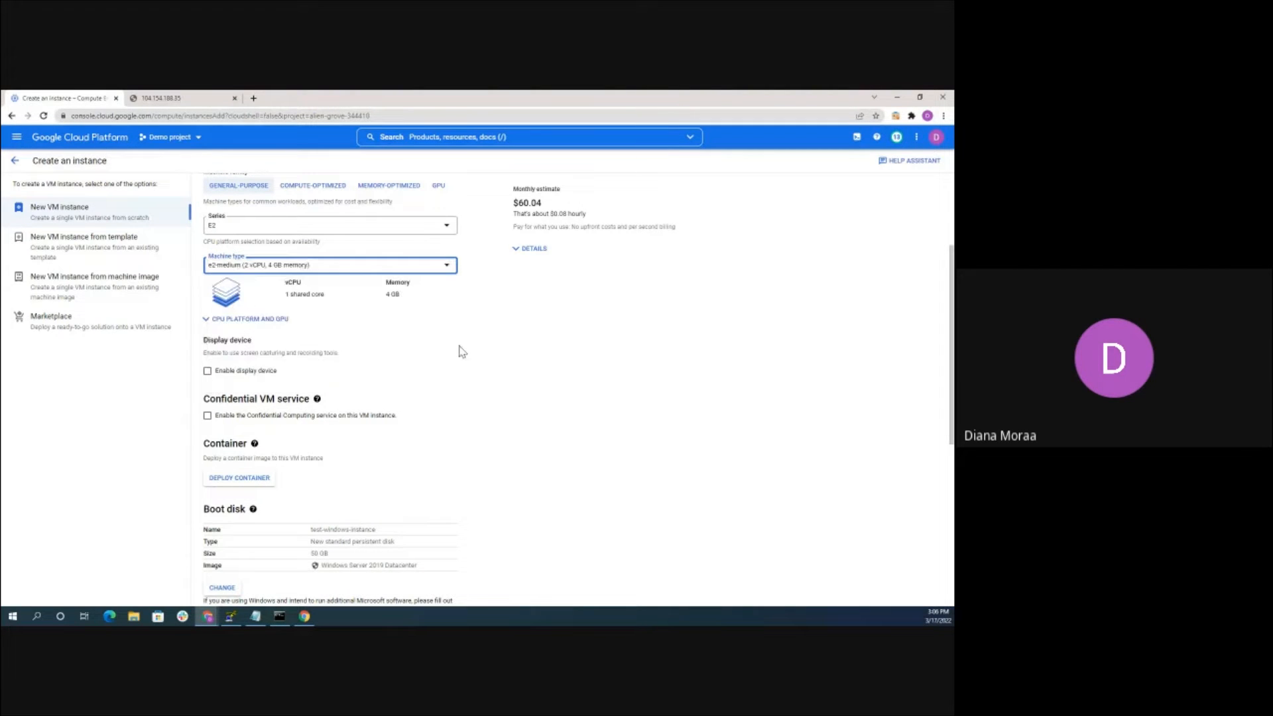
{"action": "scroll", "coordinate": [444, 309], "scroll_direction": "up", "scroll_amount": 1}
{"action": "scroll", "coordinate": [444, 309], "scroll_direction": "down", "scroll_amount": 2}
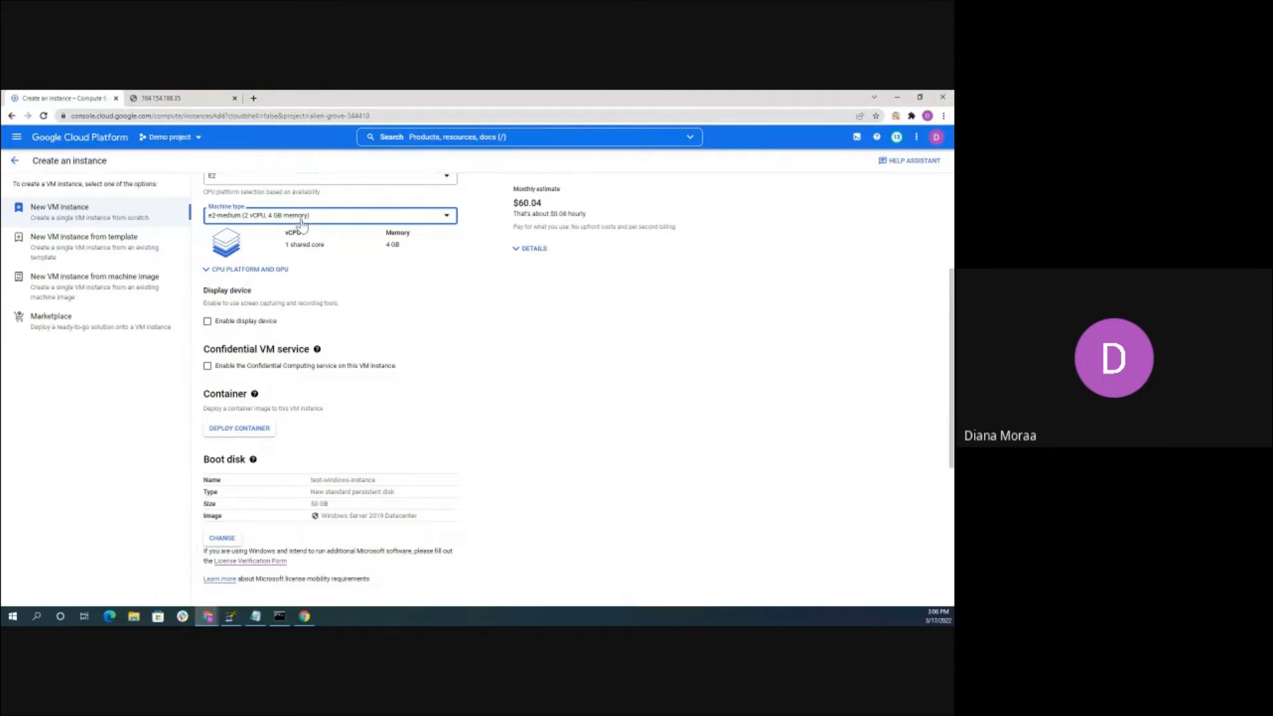
{"action": "scroll", "coordinate": [302, 225], "scroll_direction": "down", "scroll_amount": 5}
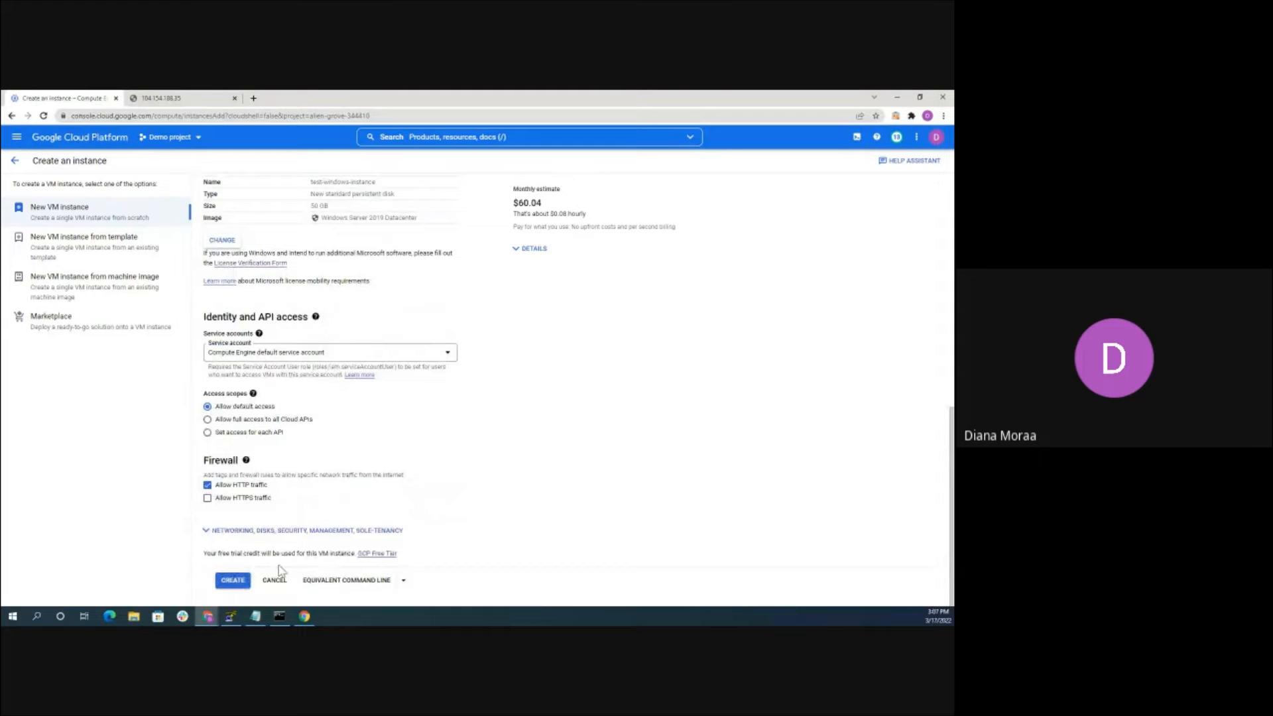
Set the network interface to test-vpc-network and create the Windows VM
{"action": "left_click", "coordinate": [292, 531]}
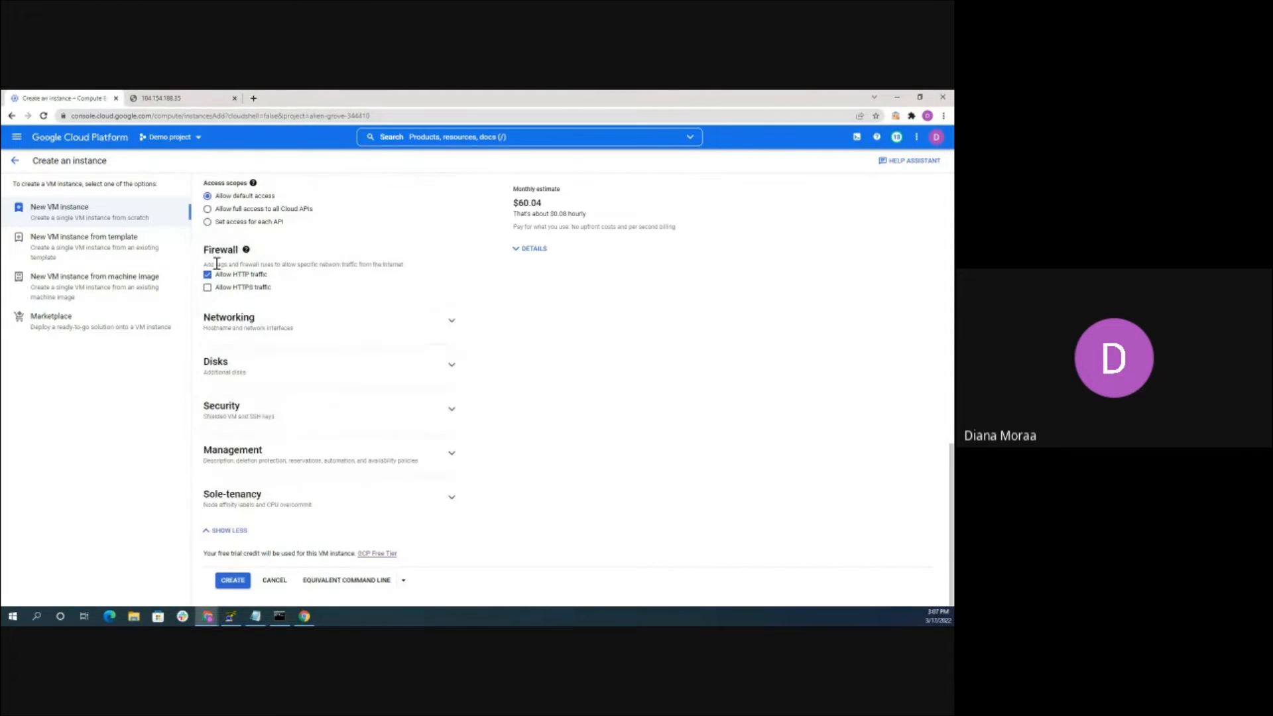
{"action": "left_click", "coordinate": [232, 324]}
{"action": "scroll", "coordinate": [249, 411], "scroll_direction": "down", "scroll_amount": 1}
{"action": "scroll", "coordinate": [249, 441], "scroll_direction": "down", "scroll_amount": 1}
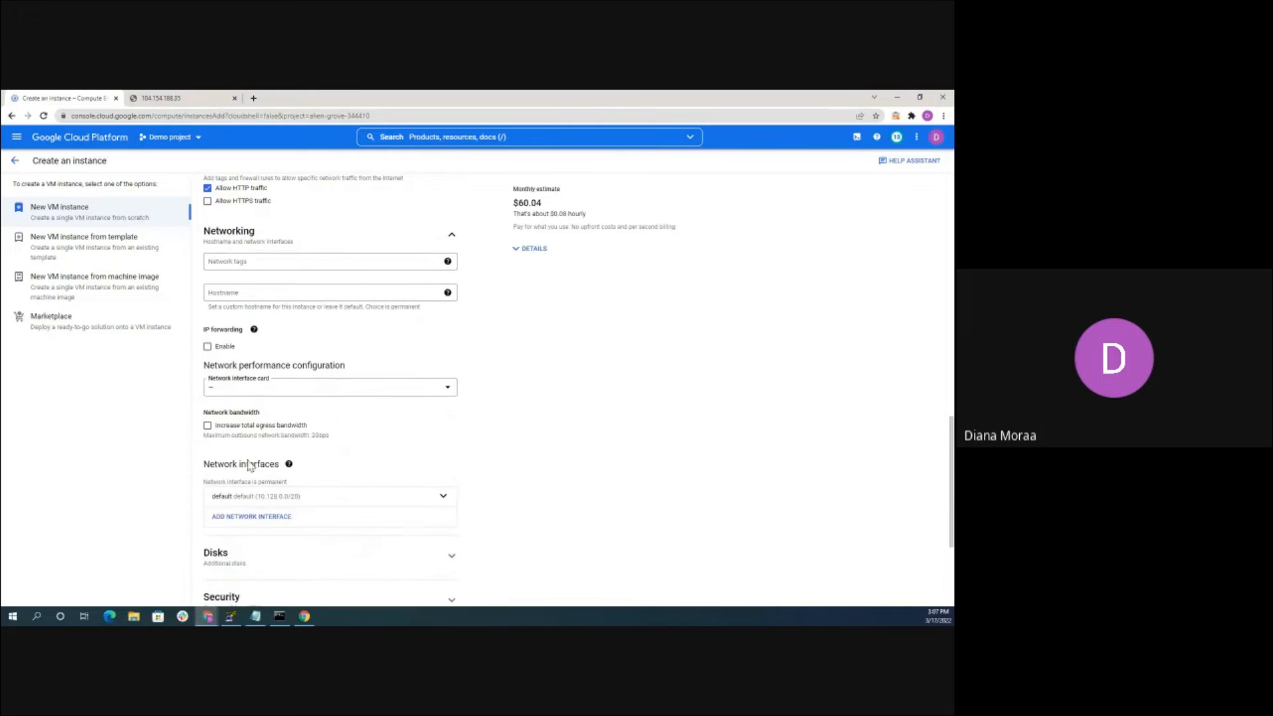
{"action": "left_click", "coordinate": [236, 485]}
{"action": "scroll", "coordinate": [299, 413], "scroll_direction": "down", "scroll_amount": 2}
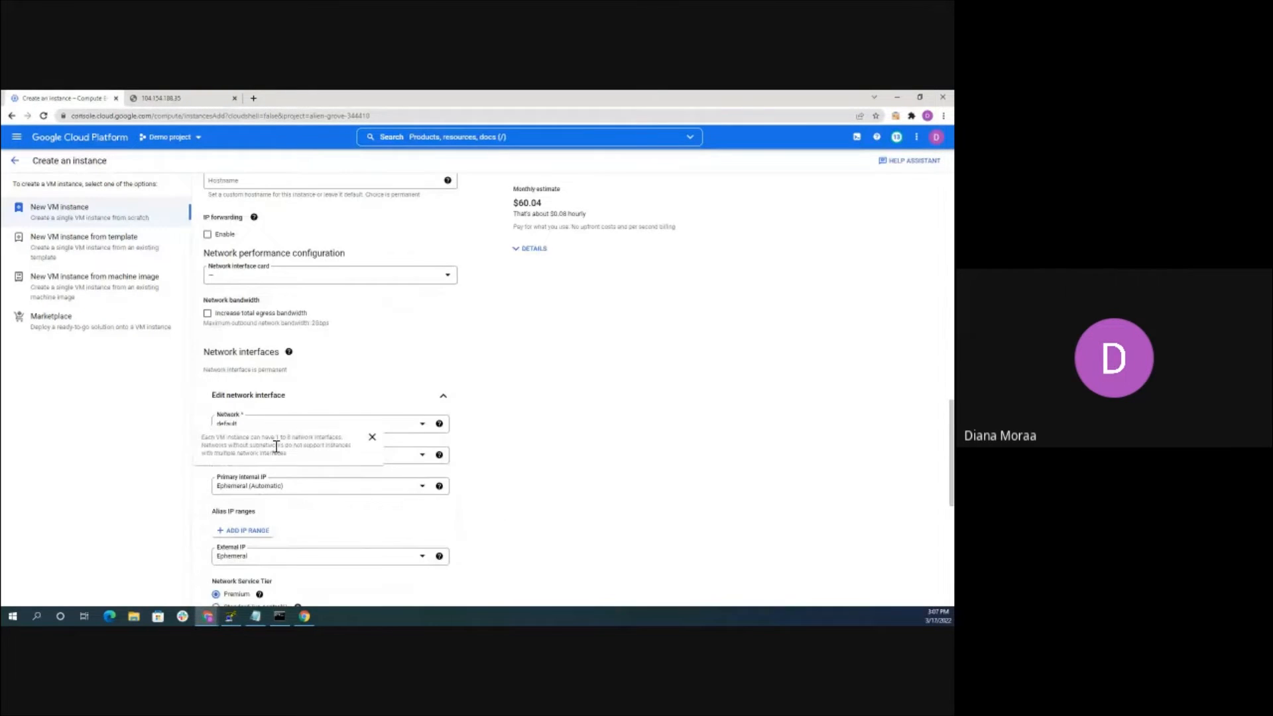
{"action": "left_click", "coordinate": [337, 428]}
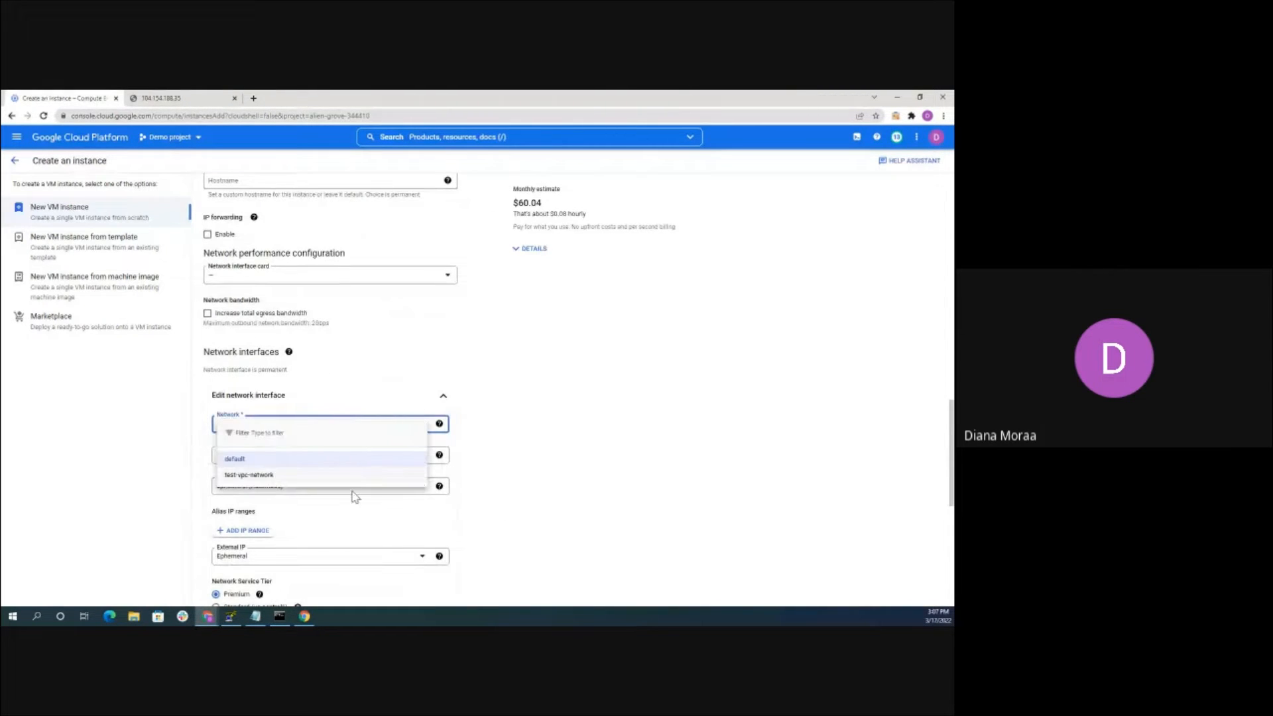
{"action": "left_click", "coordinate": [252, 476]}
{"action": "scroll", "coordinate": [349, 327], "scroll_direction": "down", "scroll_amount": 2}
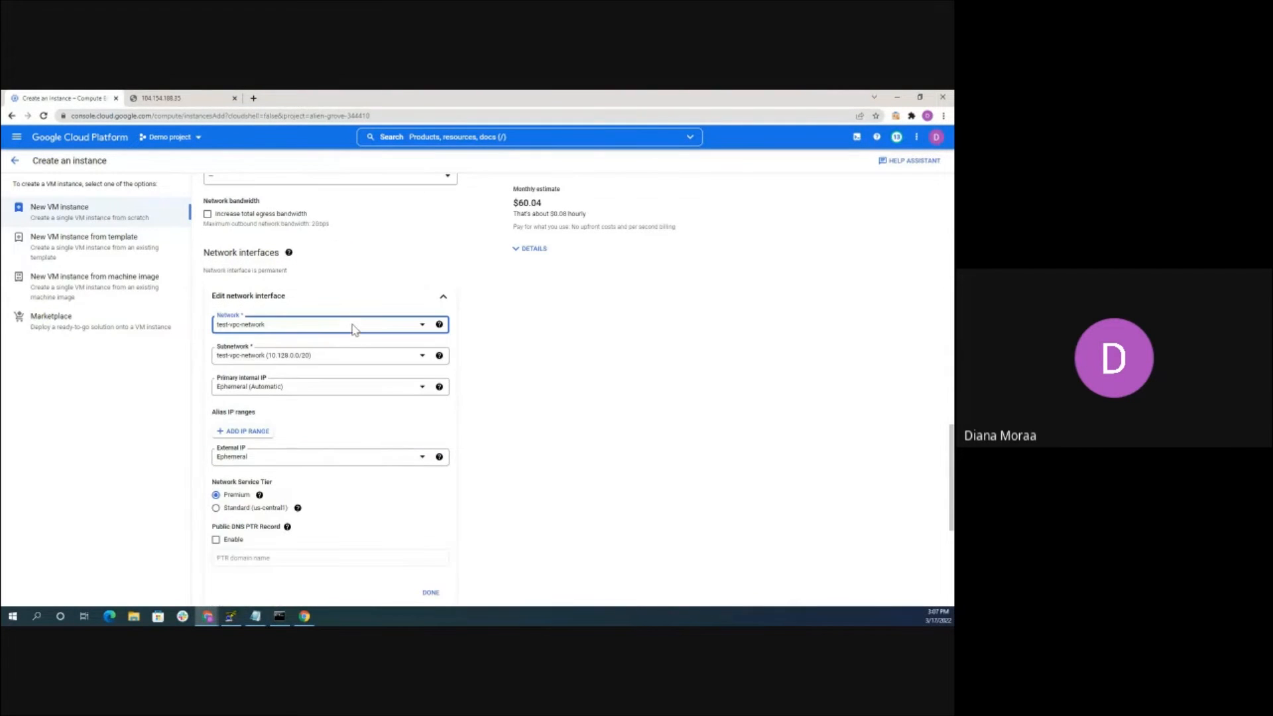
{"action": "scroll", "coordinate": [321, 299], "scroll_direction": "down", "scroll_amount": 3}
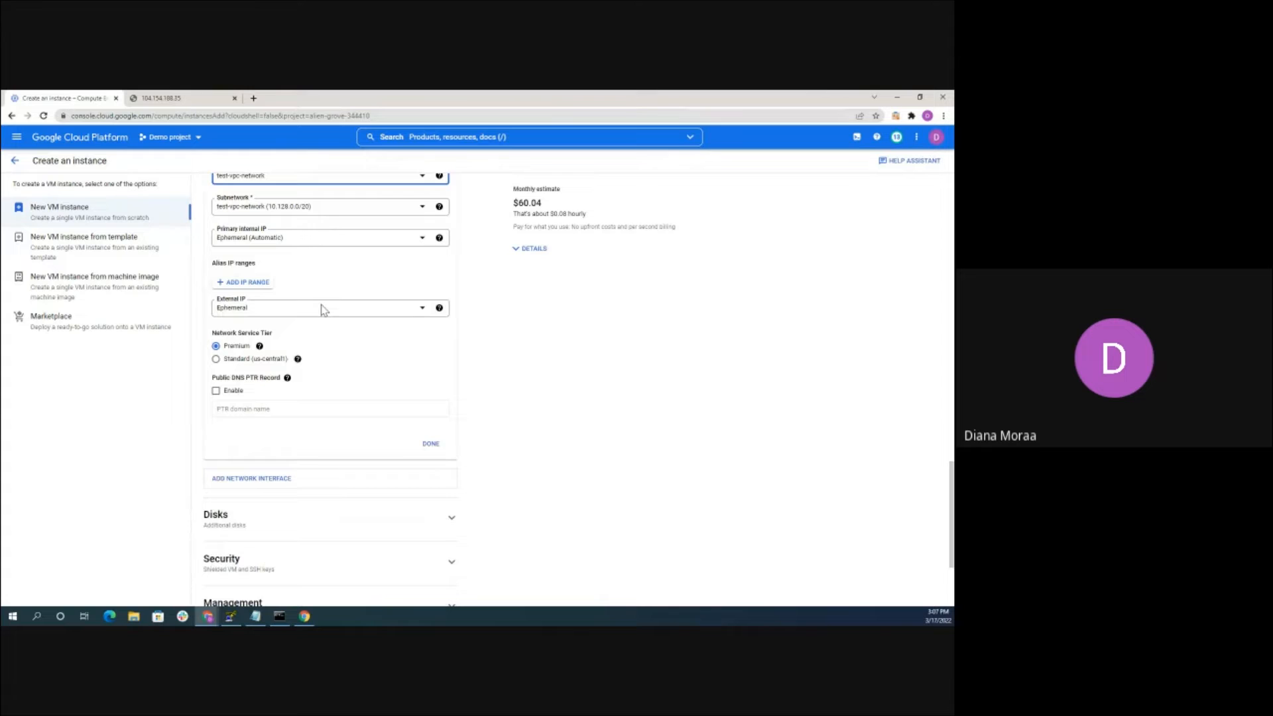
{"action": "scroll", "coordinate": [321, 239], "scroll_direction": "down", "scroll_amount": 3}
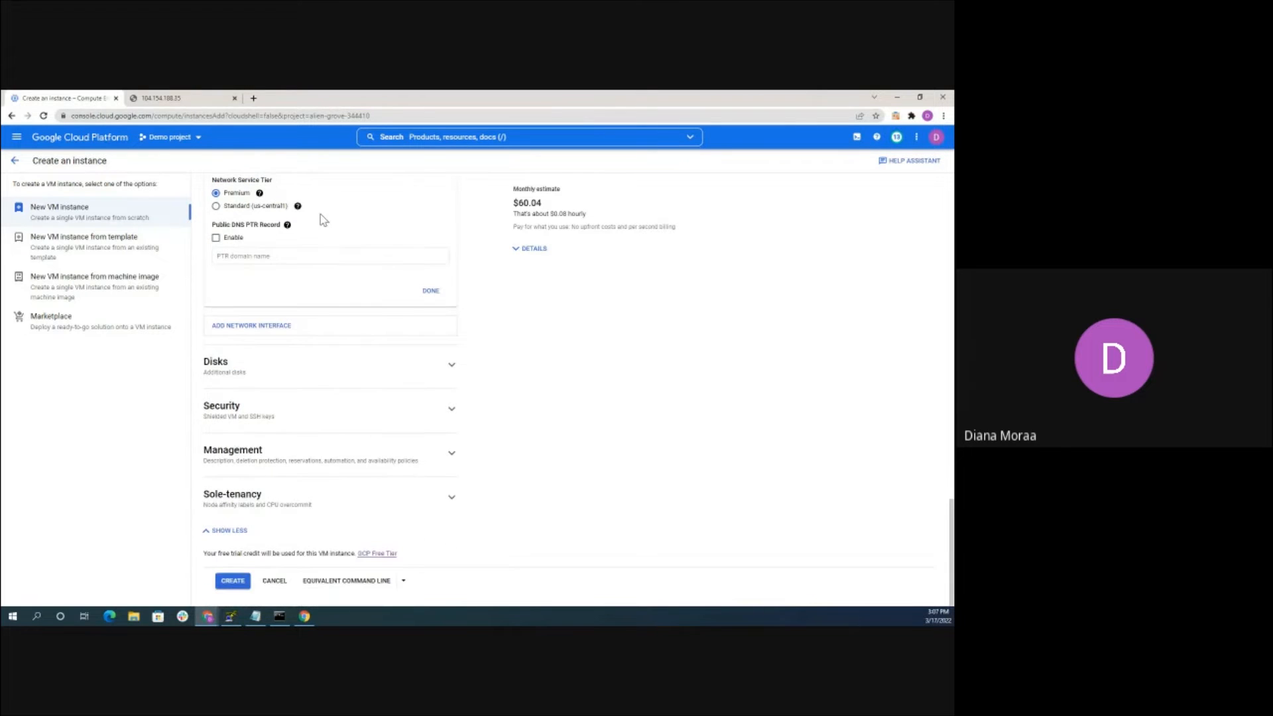
{"action": "left_click", "coordinate": [220, 583]}
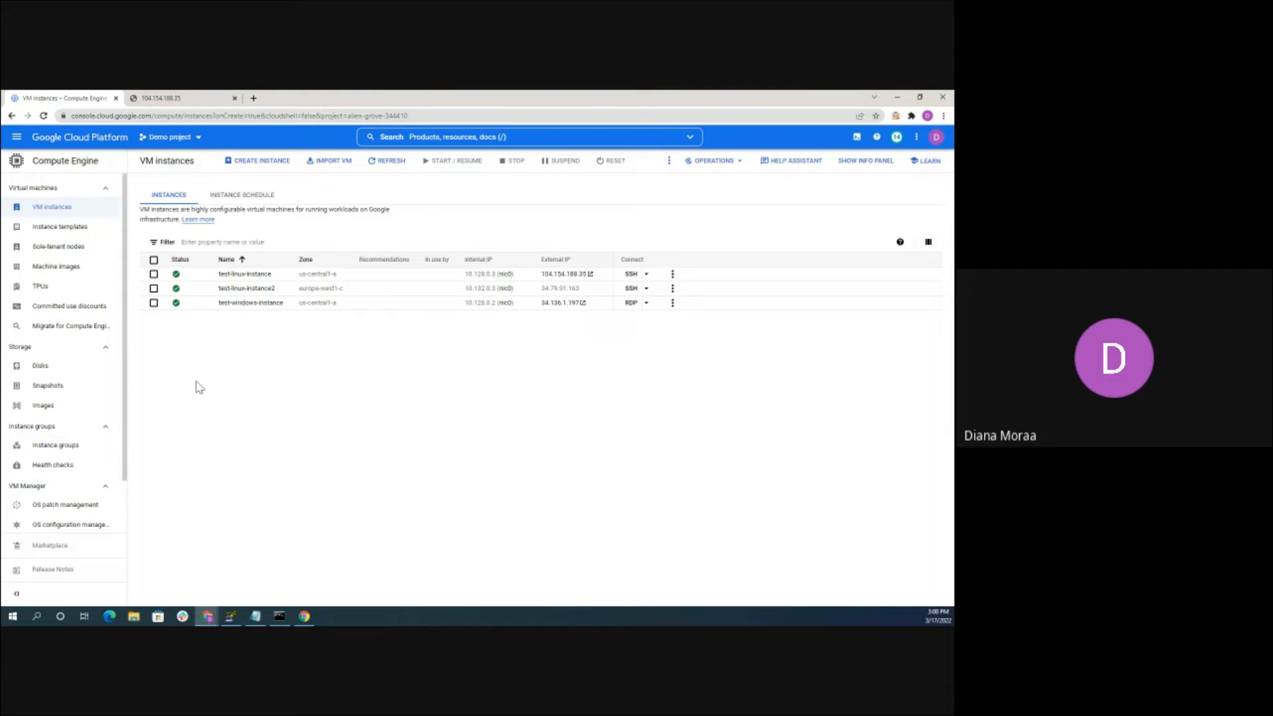
Go to the Compute Engine Snapshots list, which has no snapshots yet
{"action": "scroll", "coordinate": [60, 344], "scroll_direction": "down", "scroll_amount": 1}
{"action": "left_click", "coordinate": [59, 339]}
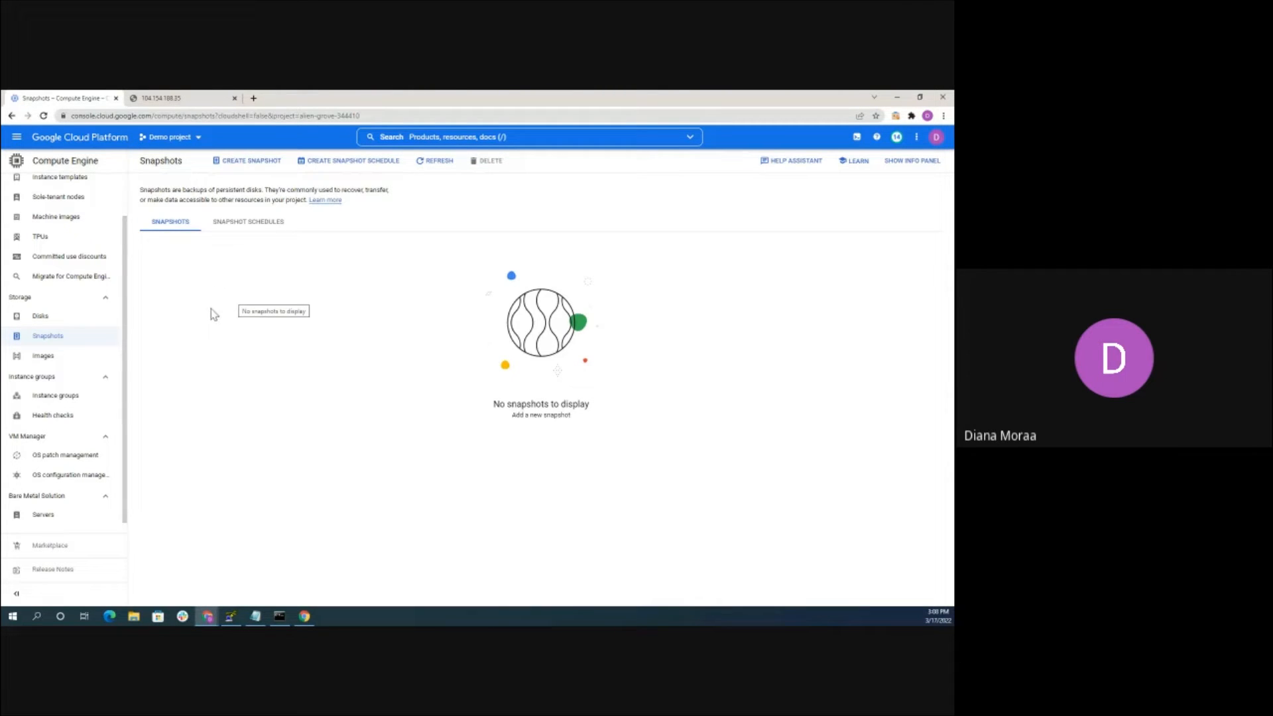
Start a new snapshot and name it test-linux-instance-17-03-2022
{"action": "left_click", "coordinate": [251, 162]}
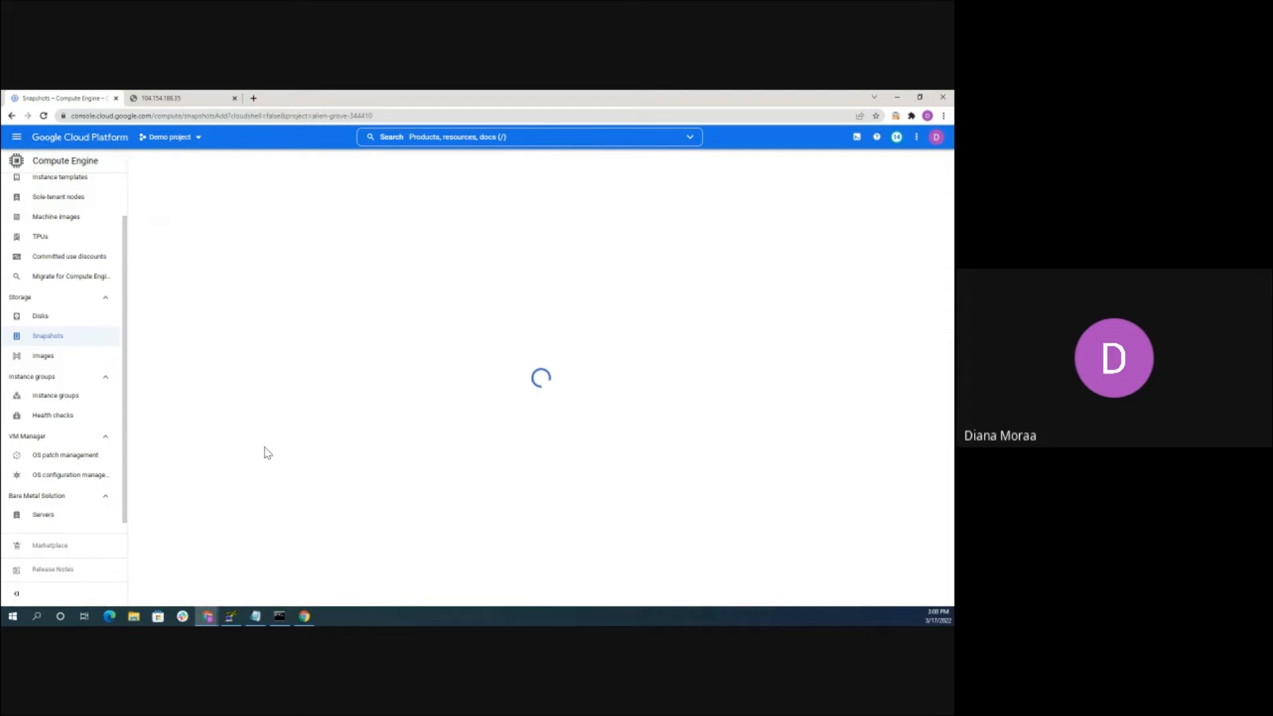
{"action": "left_click", "coordinate": [216, 226]}
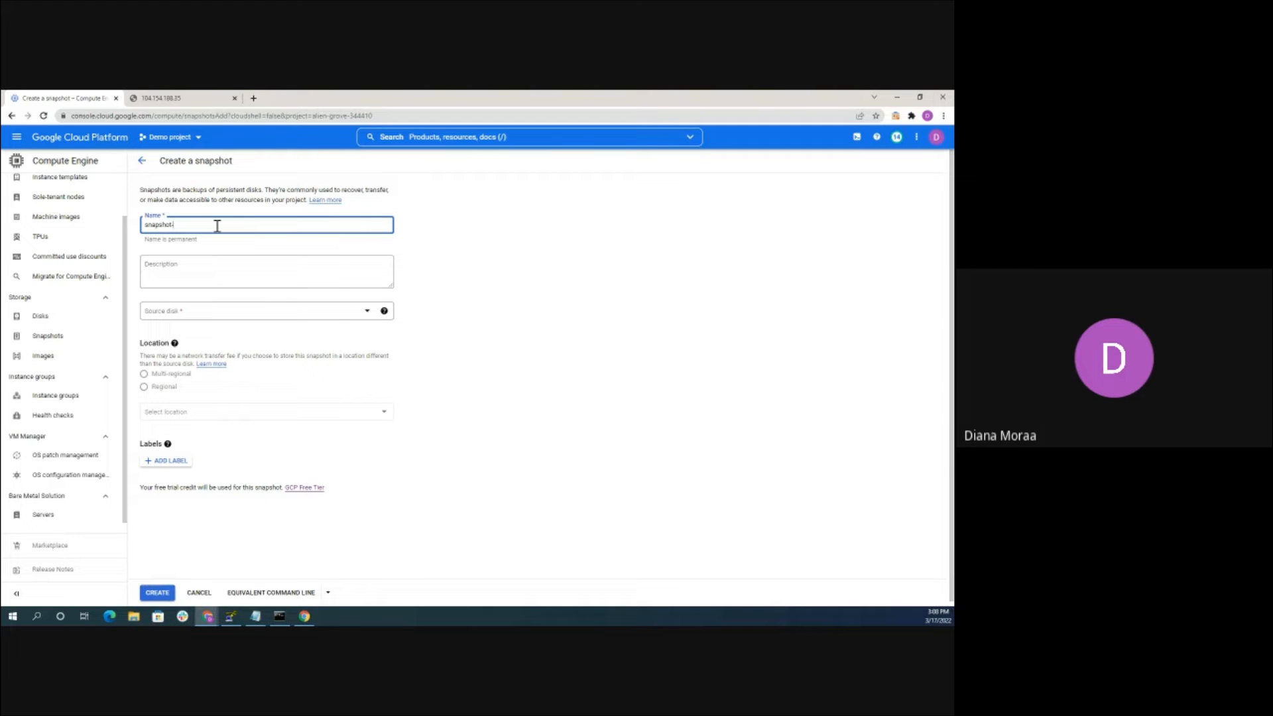
{"action": "key", "text": "BackSpace"}
{"action": "key", "text": "BackSpace"}
{"action": "key", "text": "BackSpace"}
{"action": "key", "text": "BackSpace"}
{"action": "type", "text": "-insta"}
{"action": "type", "text": "202"}
Use the test-linux-instance disk as source, store it regionally in us-central1 (Iowa), and create it
{"action": "left_click", "coordinate": [170, 310]}
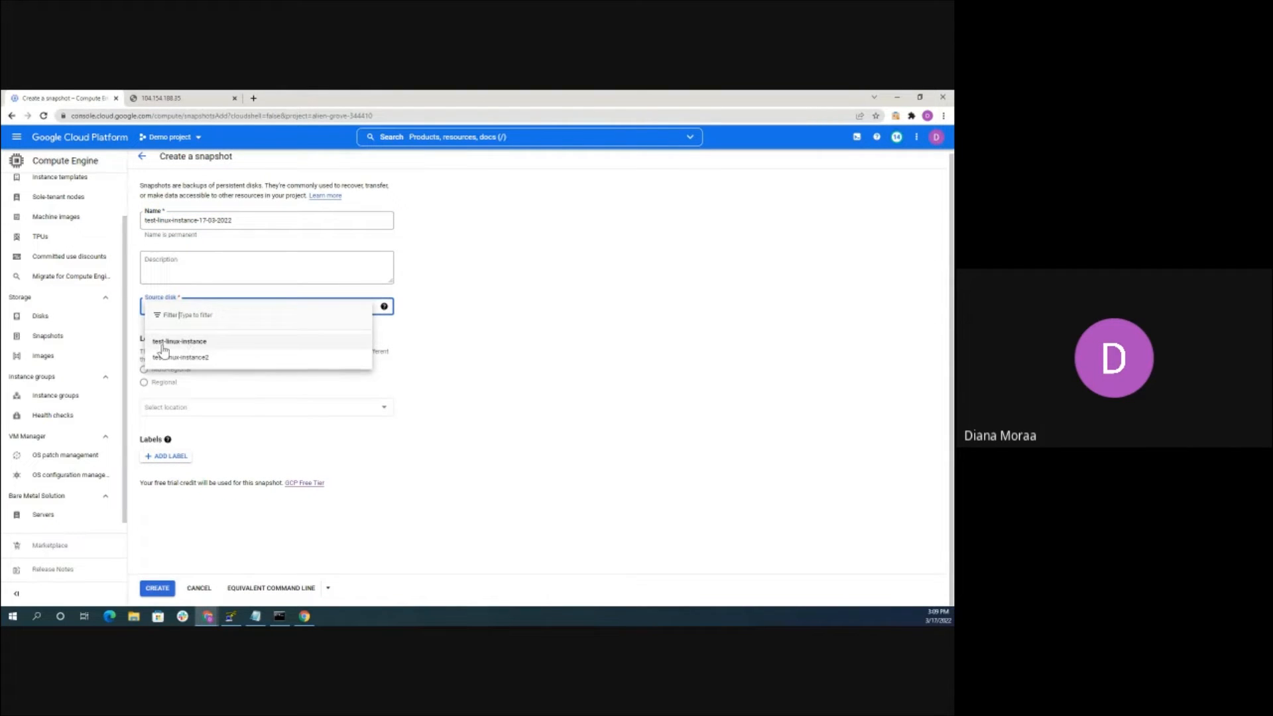
{"action": "left_click", "coordinate": [183, 342]}
{"action": "scroll", "coordinate": [208, 291], "scroll_direction": "down", "scroll_amount": 3}
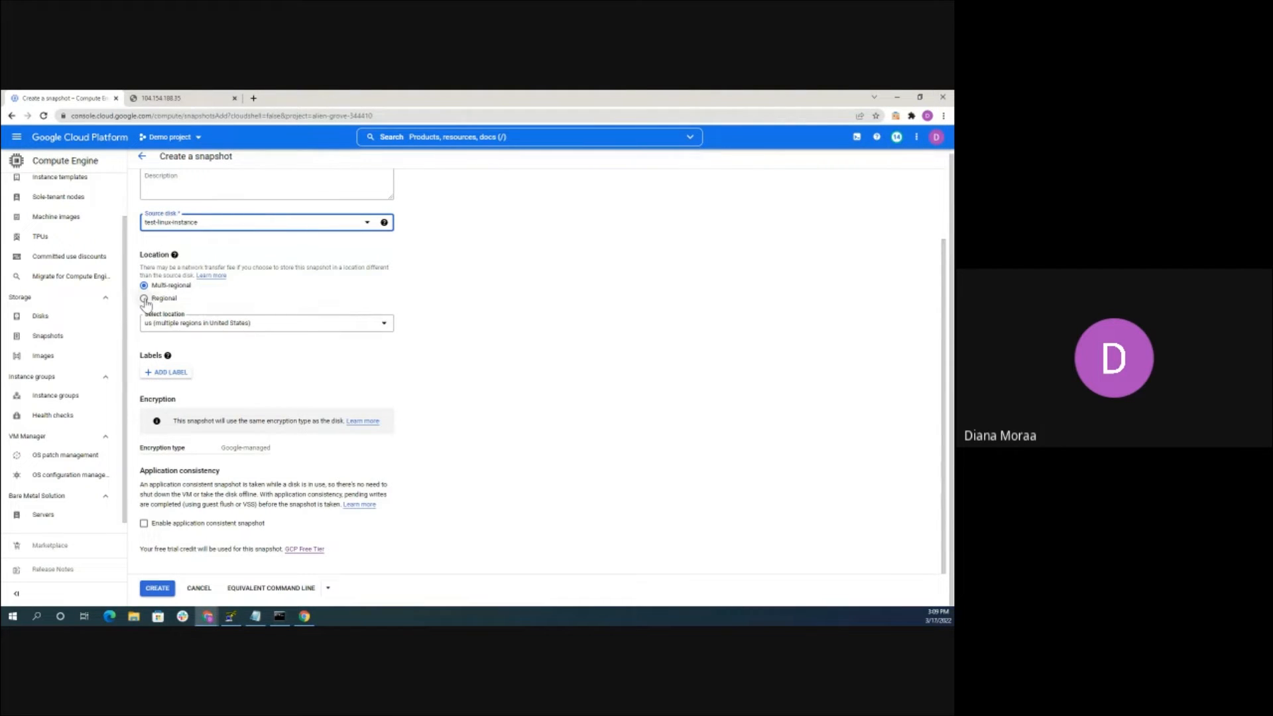
{"action": "left_click", "coordinate": [144, 299]}
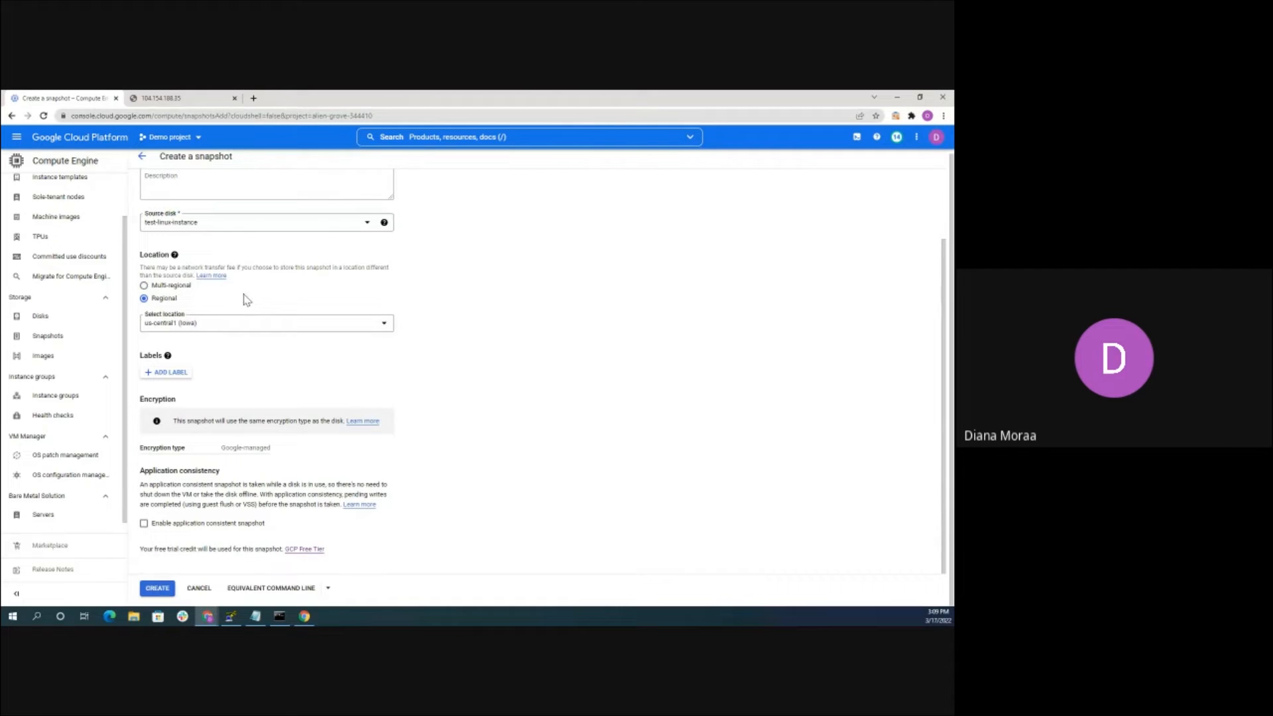
{"action": "left_click", "coordinate": [217, 329]}
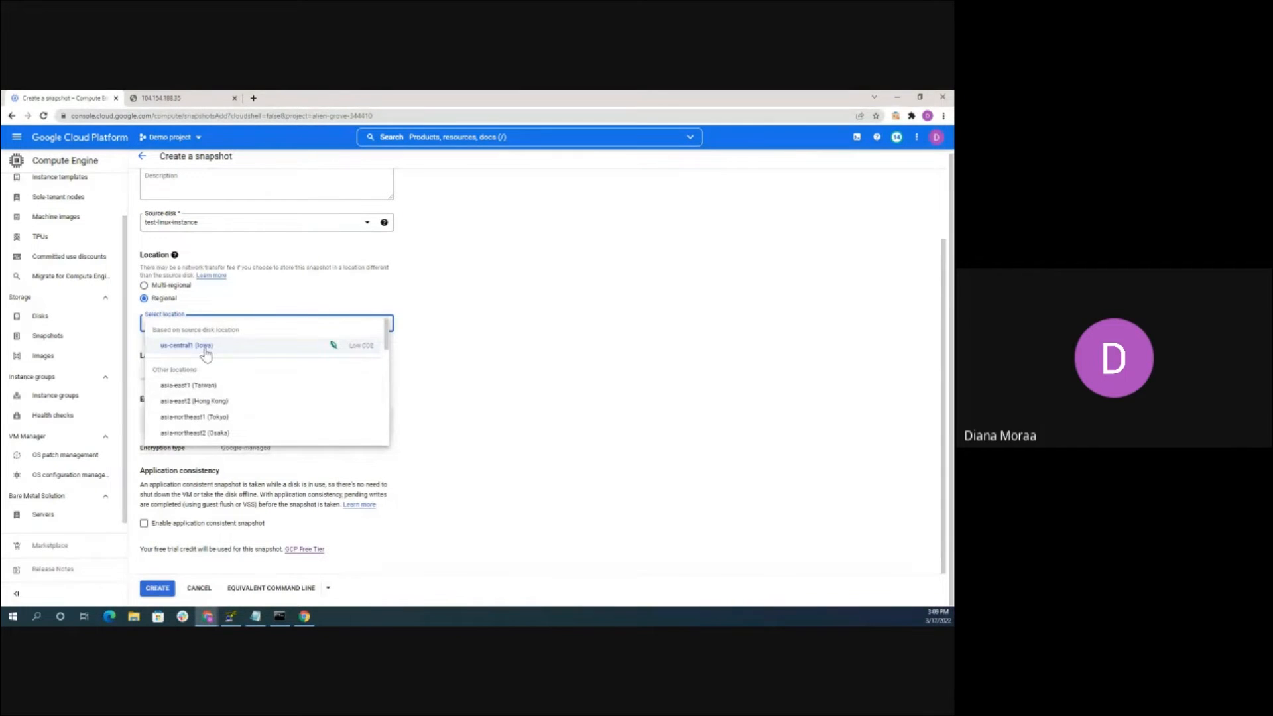
{"action": "left_click", "coordinate": [236, 265]}
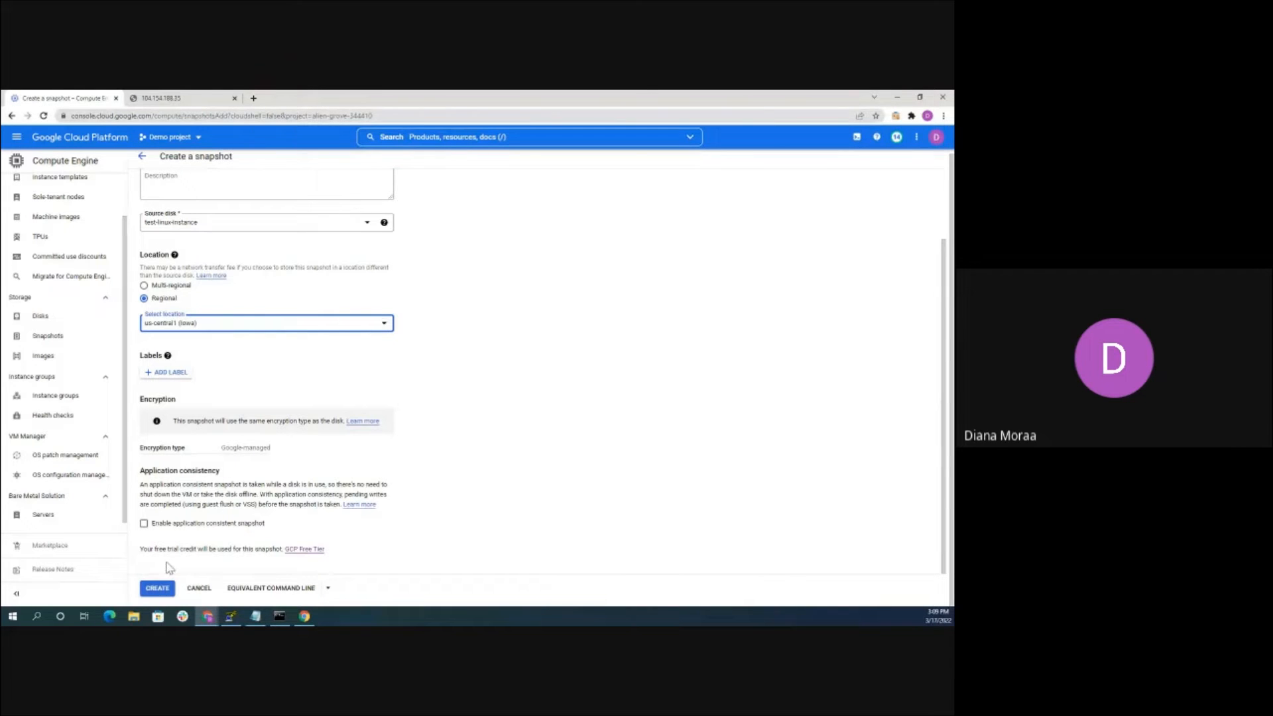
{"action": "left_click", "coordinate": [159, 588]}
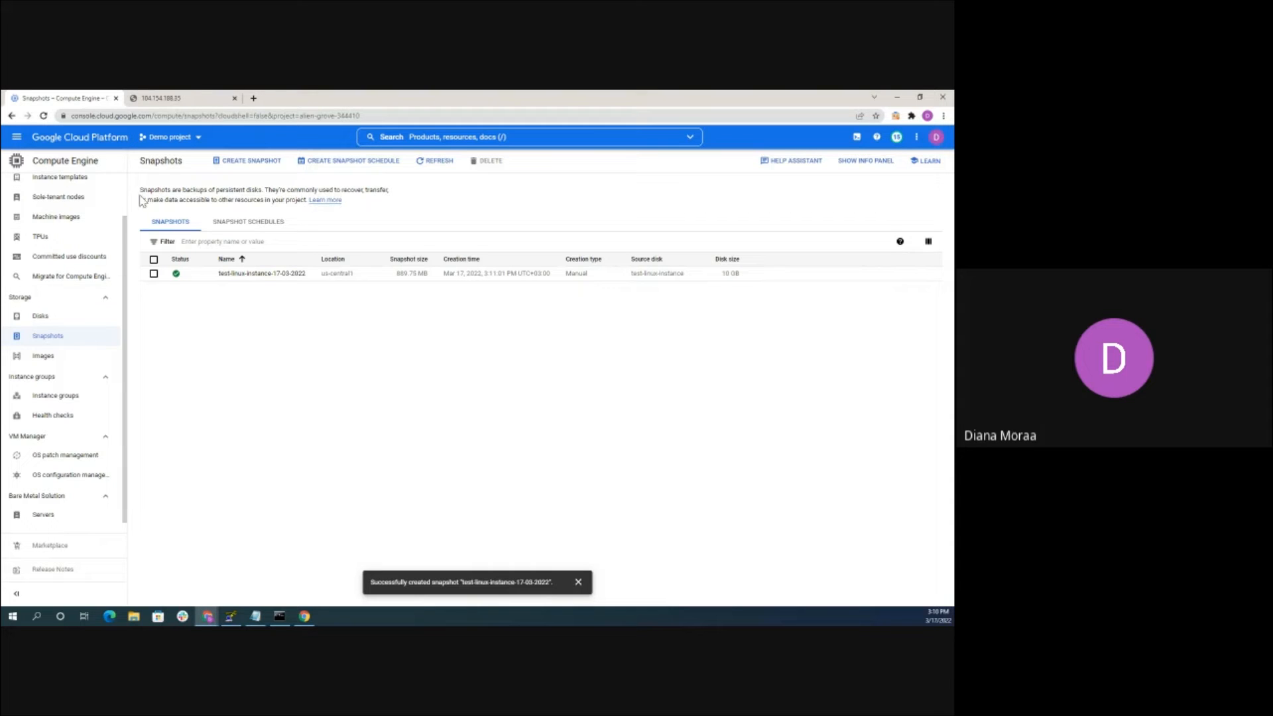
Start a new snapshot schedule and begin renaming it test-linux-instance-17-03-2022
{"action": "left_click", "coordinate": [361, 169]}
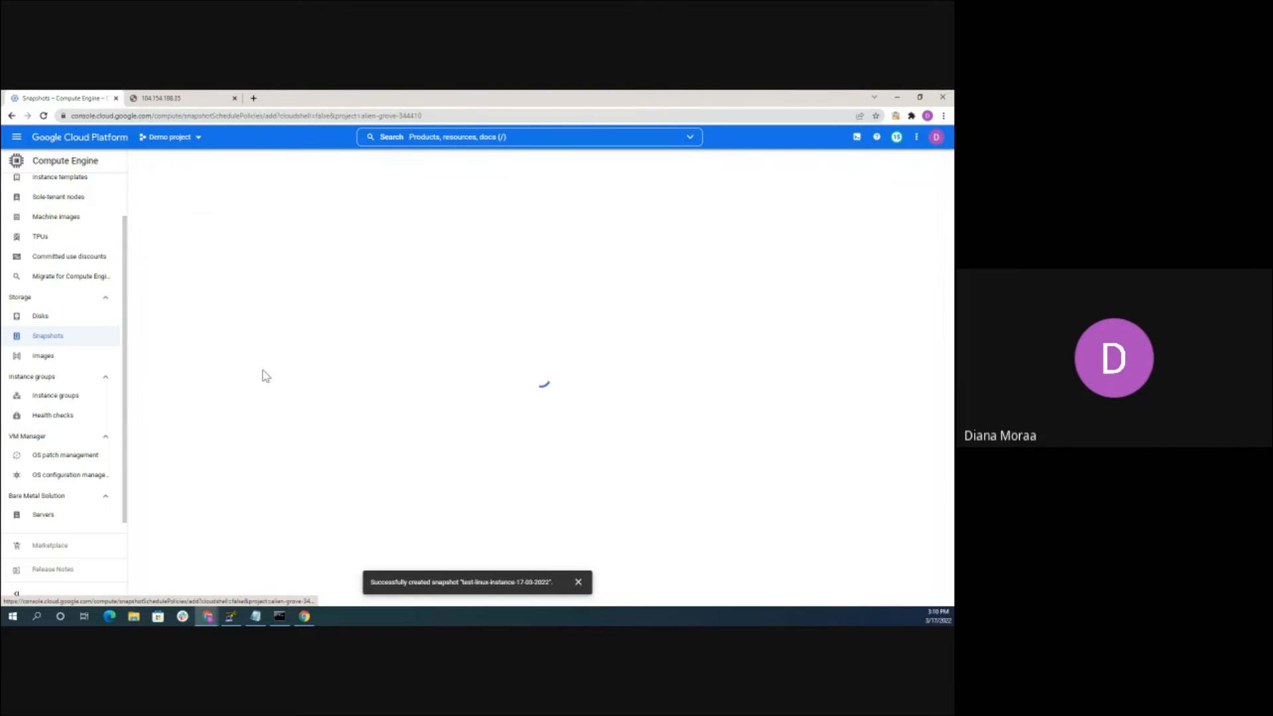
{"action": "left_click", "coordinate": [230, 225]}
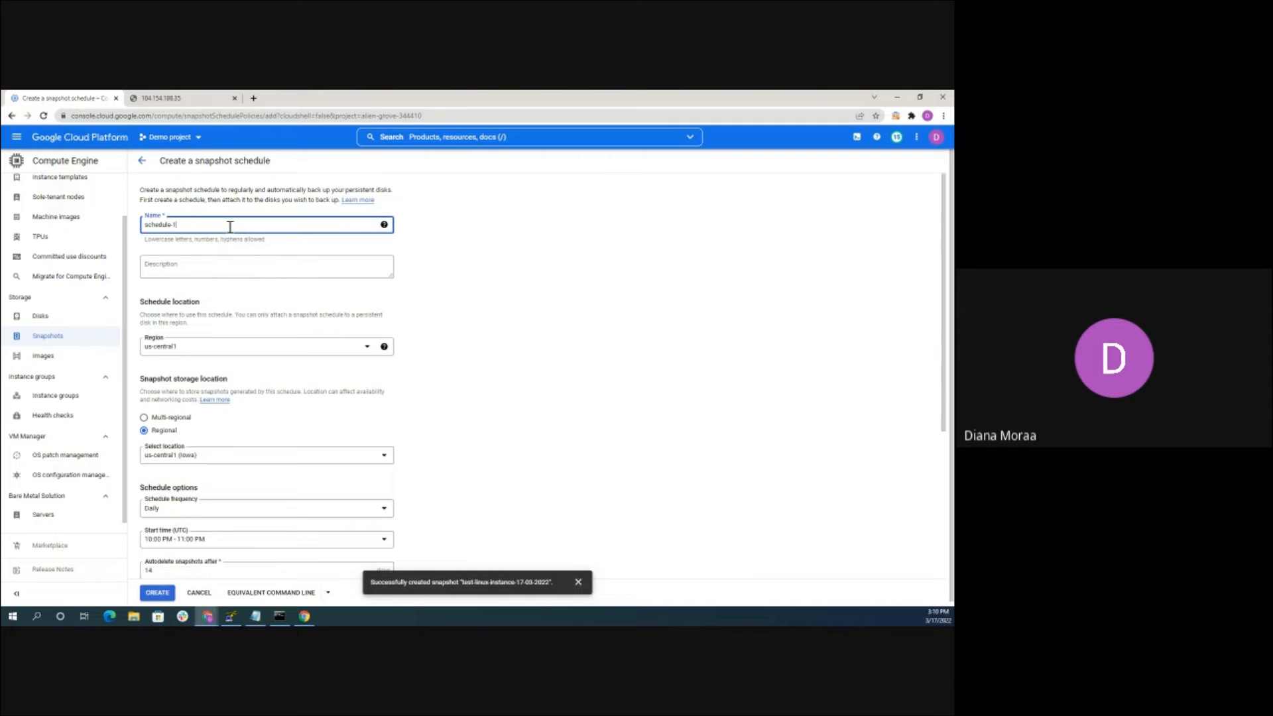
{"action": "key", "text": "BackSpace"}
{"action": "key", "text": "BackSpace"}
{"action": "key", "text": "BackSpace"}
{"action": "key", "text": "BackSpace"}
{"action": "key", "text": "BackSpace"}
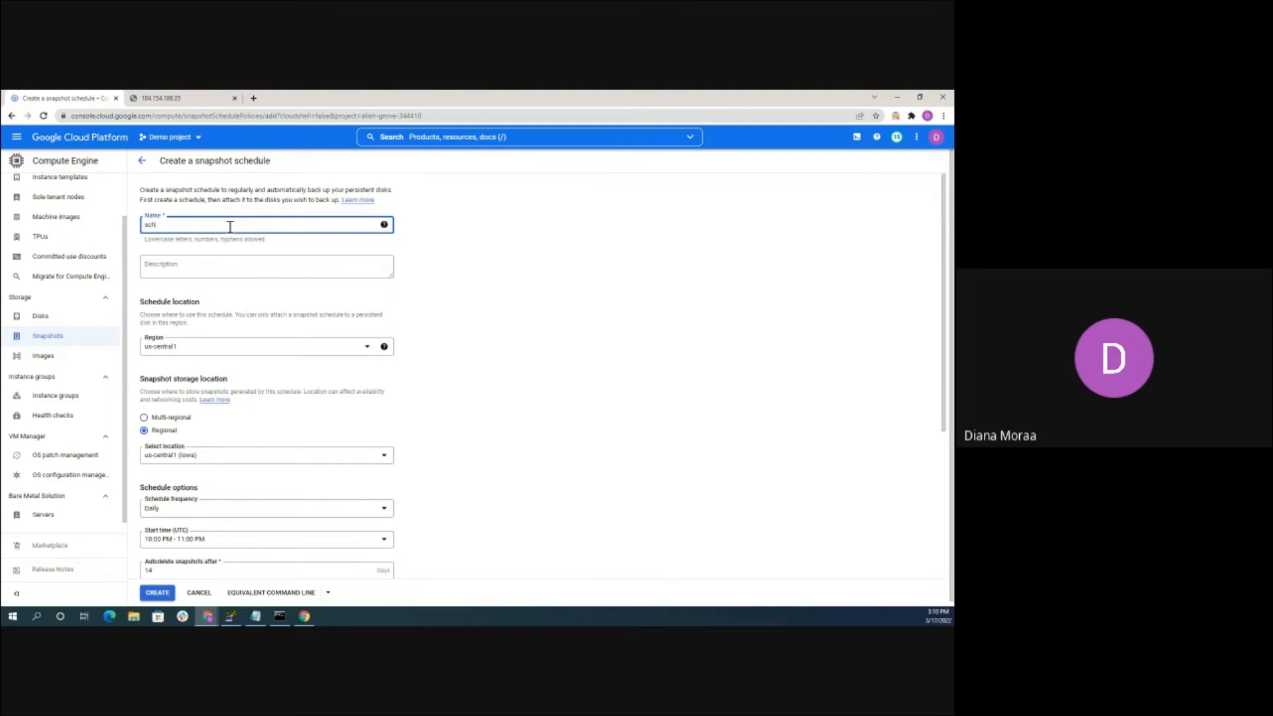
{"action": "key", "text": "BackSpace"}
{"action": "key", "text": "BackSpace"}
{"action": "key", "text": "BackSpace"}
{"action": "type", "text": "tes"}
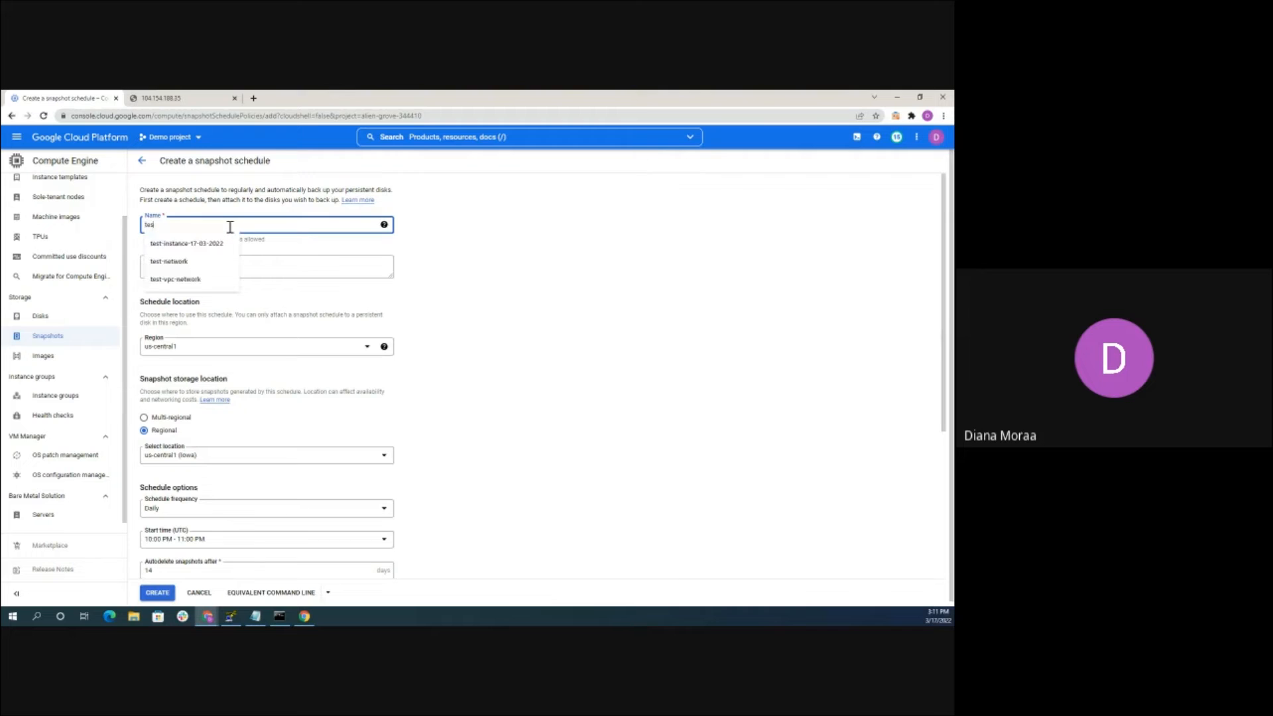
{"action": "type", "text": "t-instance-"}
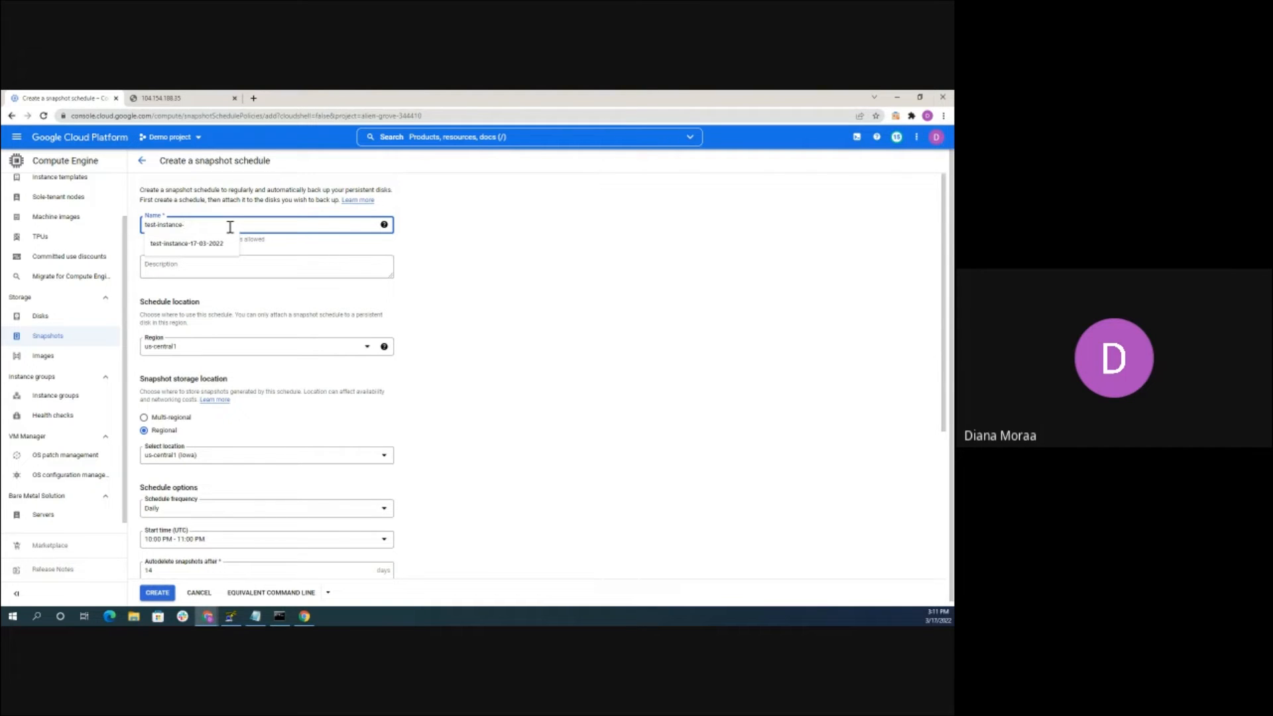
{"action": "key", "text": "BackSpace"}
{"action": "key", "text": "BackSpace"}
{"action": "key", "text": "BackSpace"}
{"action": "key", "text": "BackSpace"}
{"action": "key", "text": "BackSpace"}
{"action": "key", "text": "BackSpace"}
{"action": "key", "text": "BackSpace"}
{"action": "key", "text": "BackSpace"}
{"action": "key", "text": "BackSpace"}
{"action": "type", "text": "linux"}
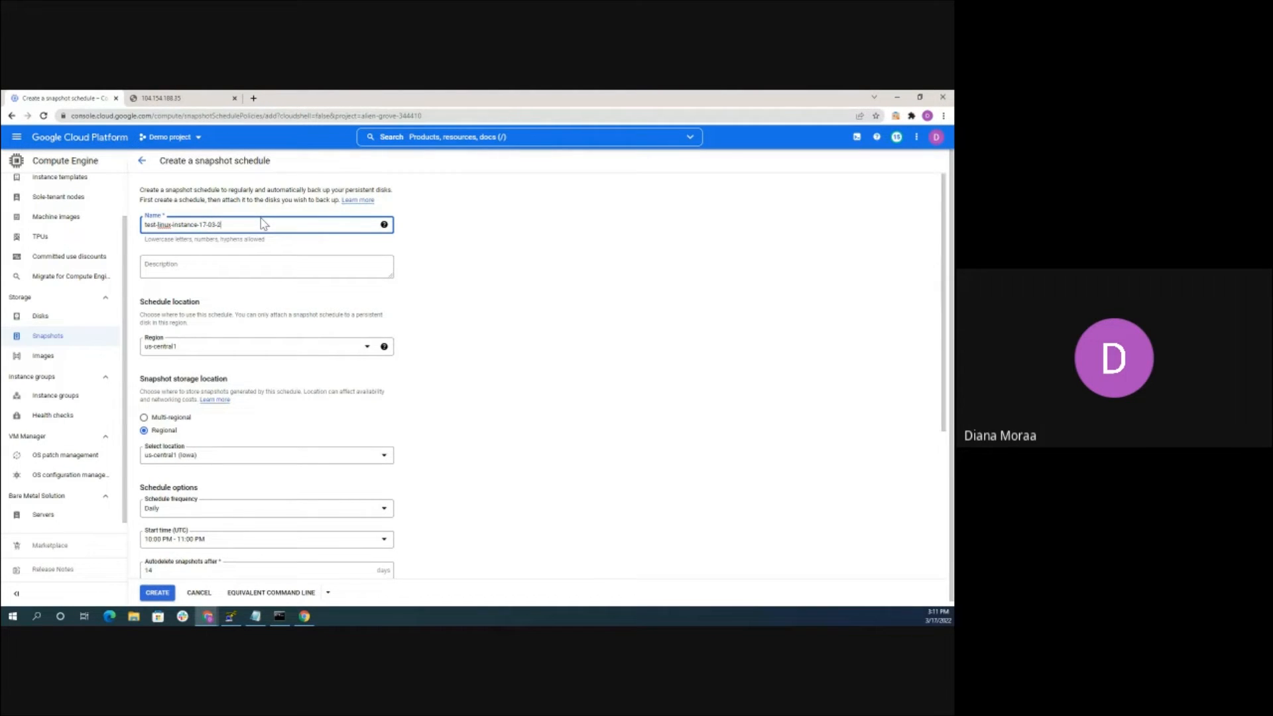
Set the schedule to run daily with a 1:00 AM–2:00 AM start window
{"action": "scroll", "coordinate": [259, 266], "scroll_direction": "down", "scroll_amount": 3}
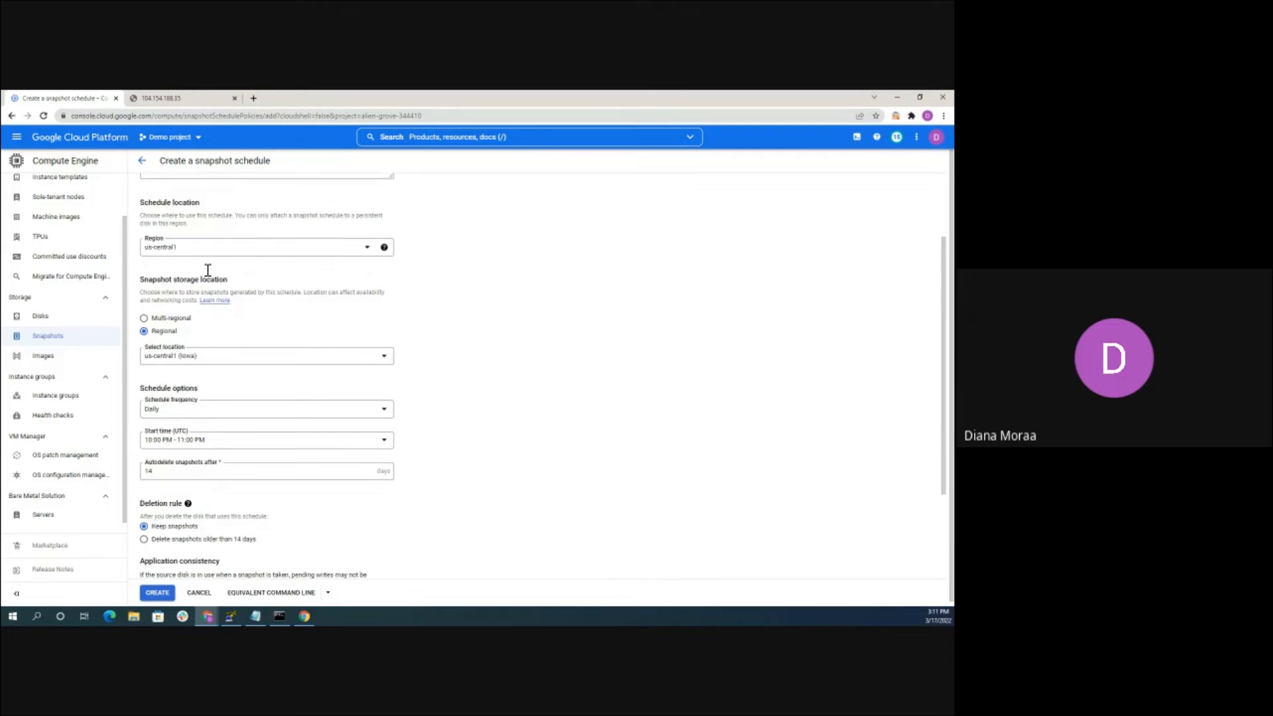
{"action": "scroll", "coordinate": [159, 245], "scroll_direction": "down", "scroll_amount": 3}
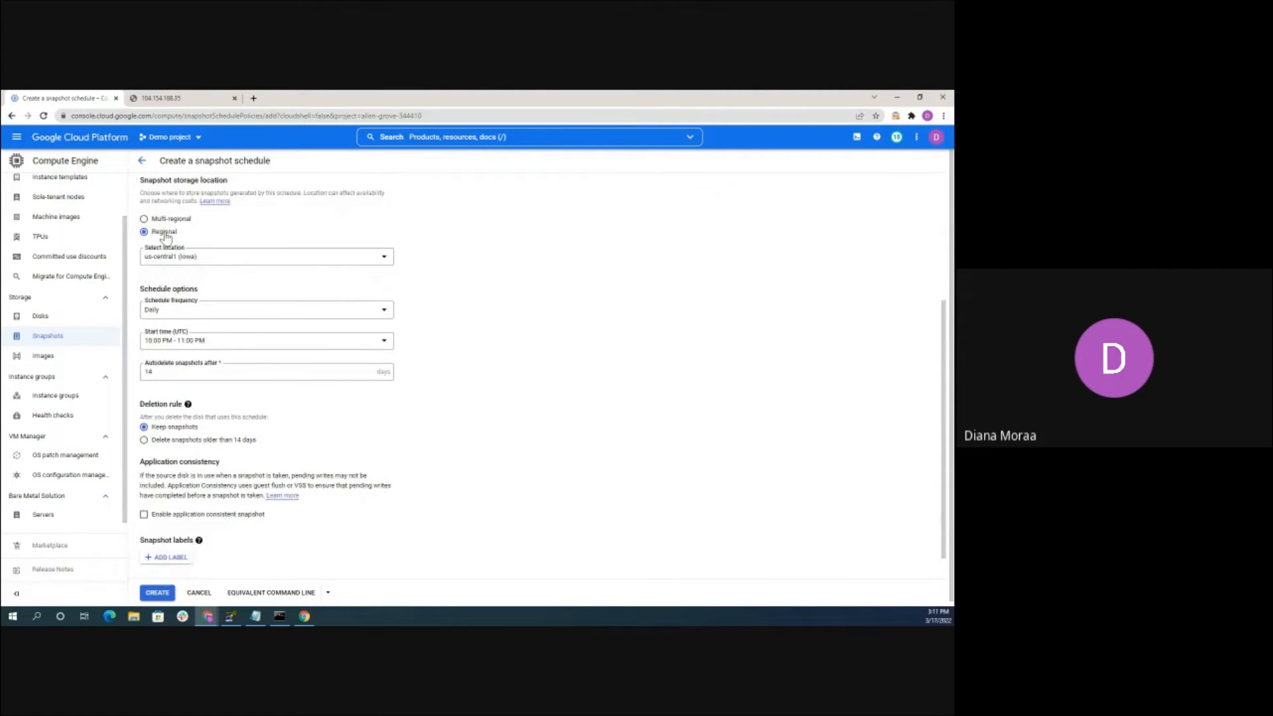
{"action": "scroll", "coordinate": [165, 240], "scroll_direction": "down", "scroll_amount": 1}
{"action": "scroll", "coordinate": [171, 239], "scroll_direction": "down", "scroll_amount": 1}
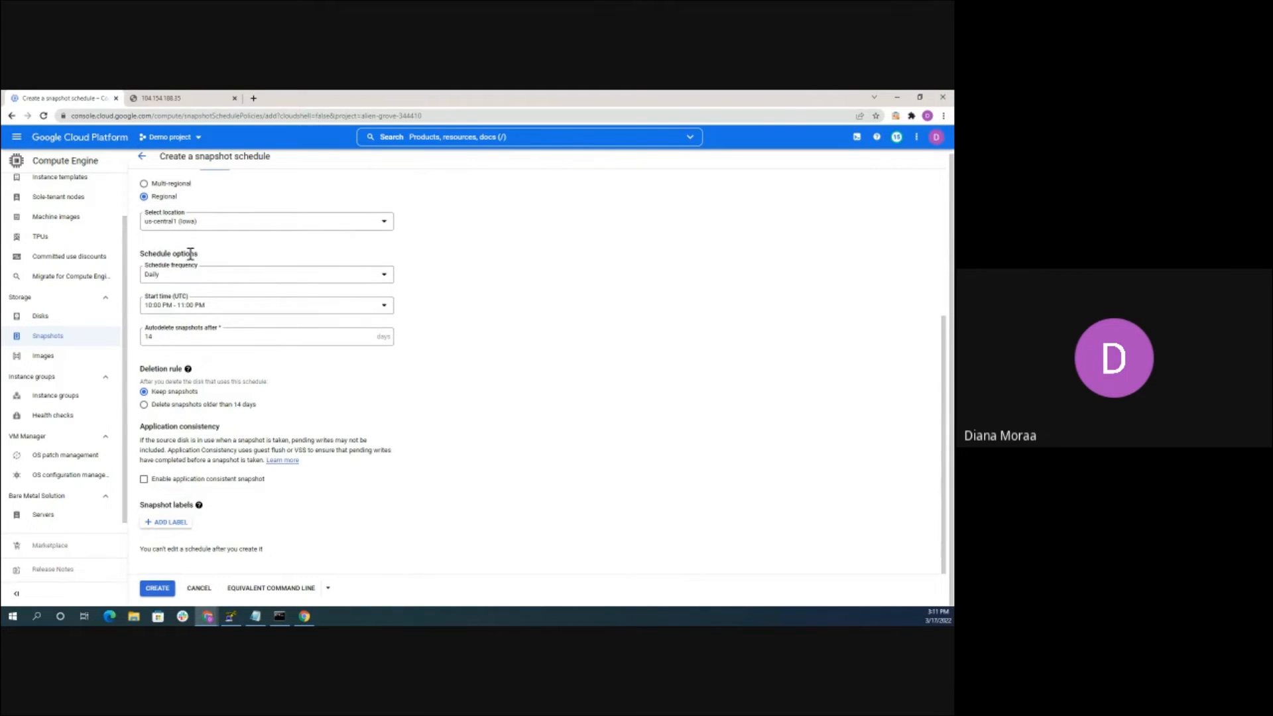
{"action": "left_click", "coordinate": [184, 277]}
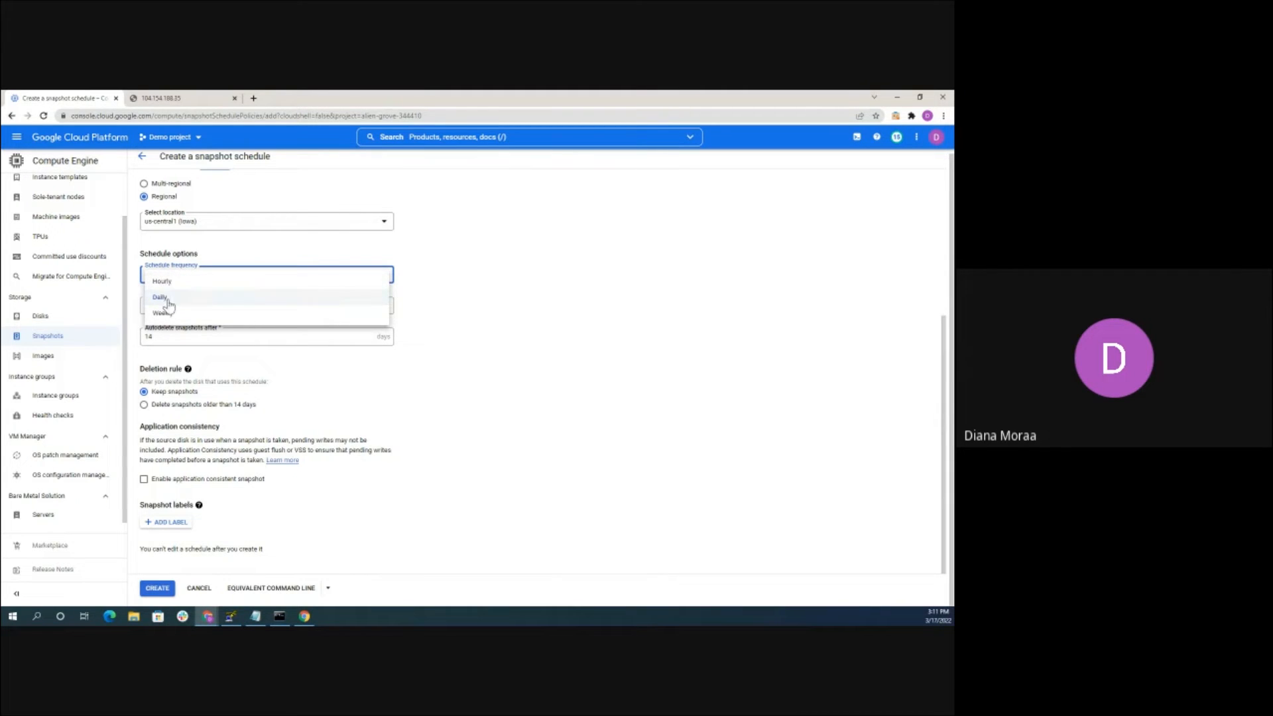
{"action": "left_click", "coordinate": [175, 299]}
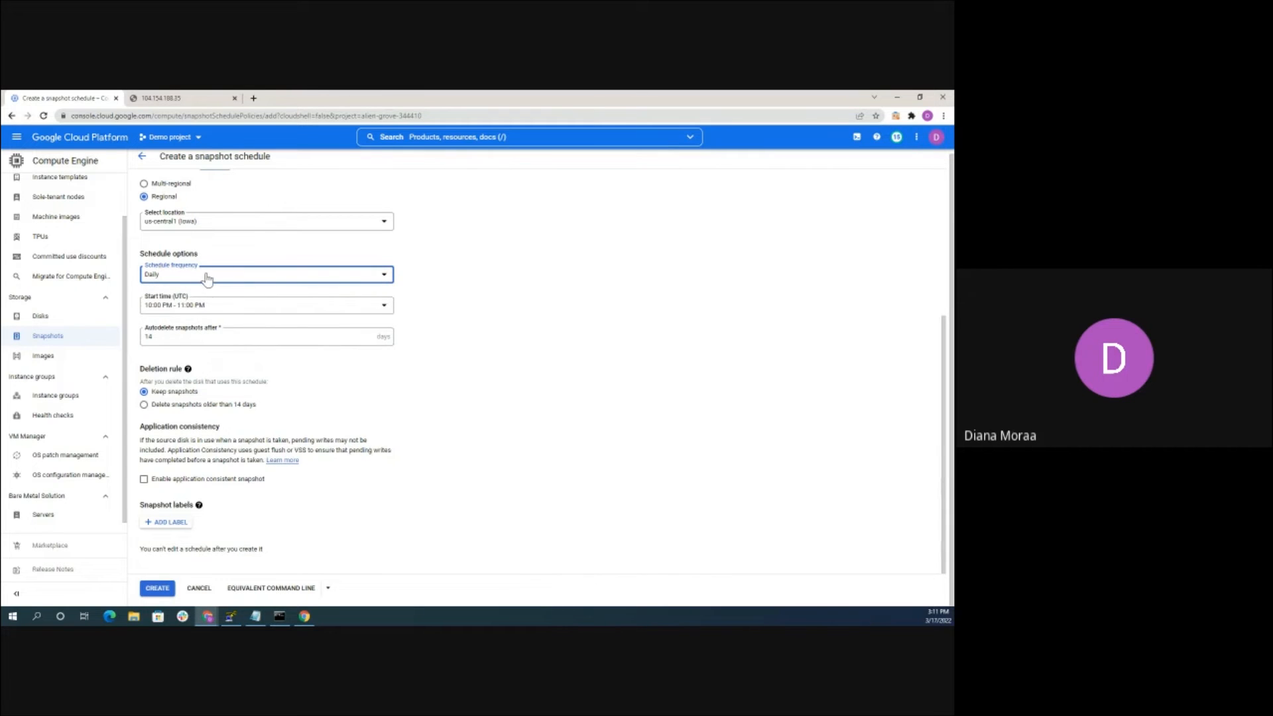
{"action": "left_click", "coordinate": [187, 308]}
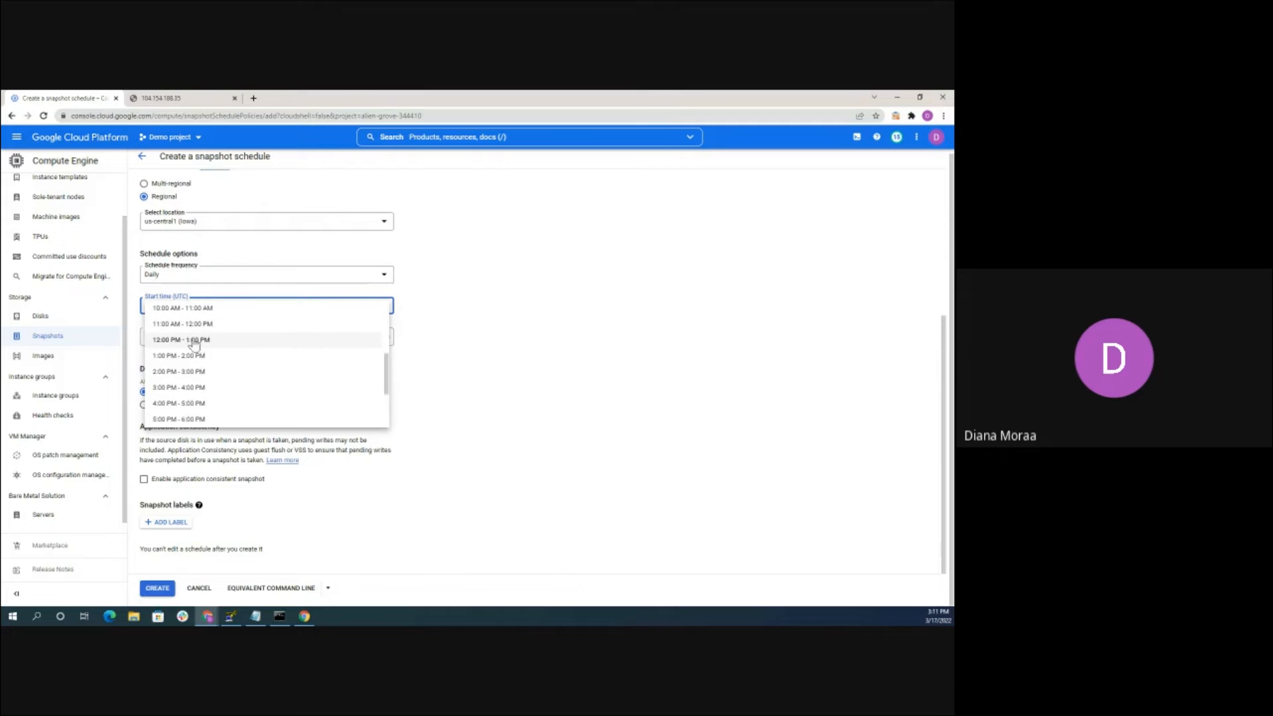
{"action": "left_click", "coordinate": [188, 357]}
{"action": "left_click", "coordinate": [208, 305]}
{"action": "scroll", "coordinate": [197, 329], "scroll_direction": "up", "scroll_amount": 5}
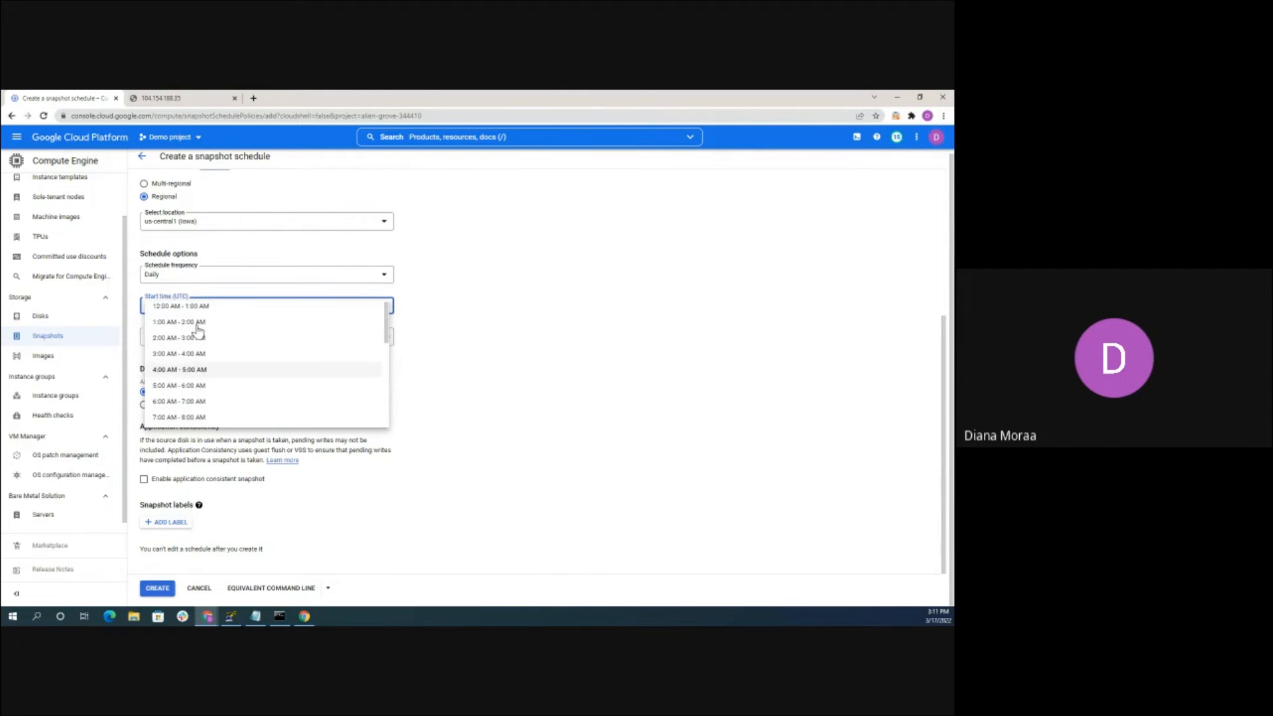
{"action": "left_click", "coordinate": [202, 323]}
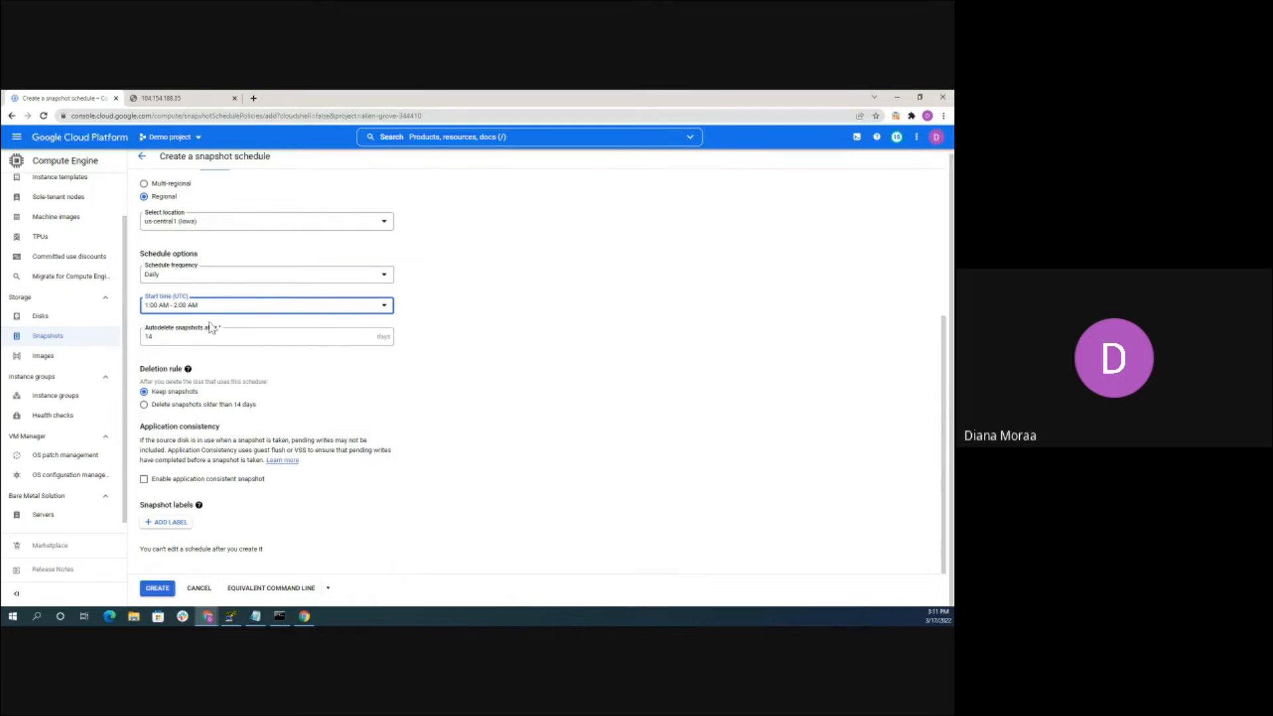
Change the autodelete period from 14 to 7 days
{"action": "left_click", "coordinate": [163, 337]}
{"action": "key", "text": "BackSpace"}
{"action": "key", "text": "BackSpace"}
{"action": "type", "text": "7"}
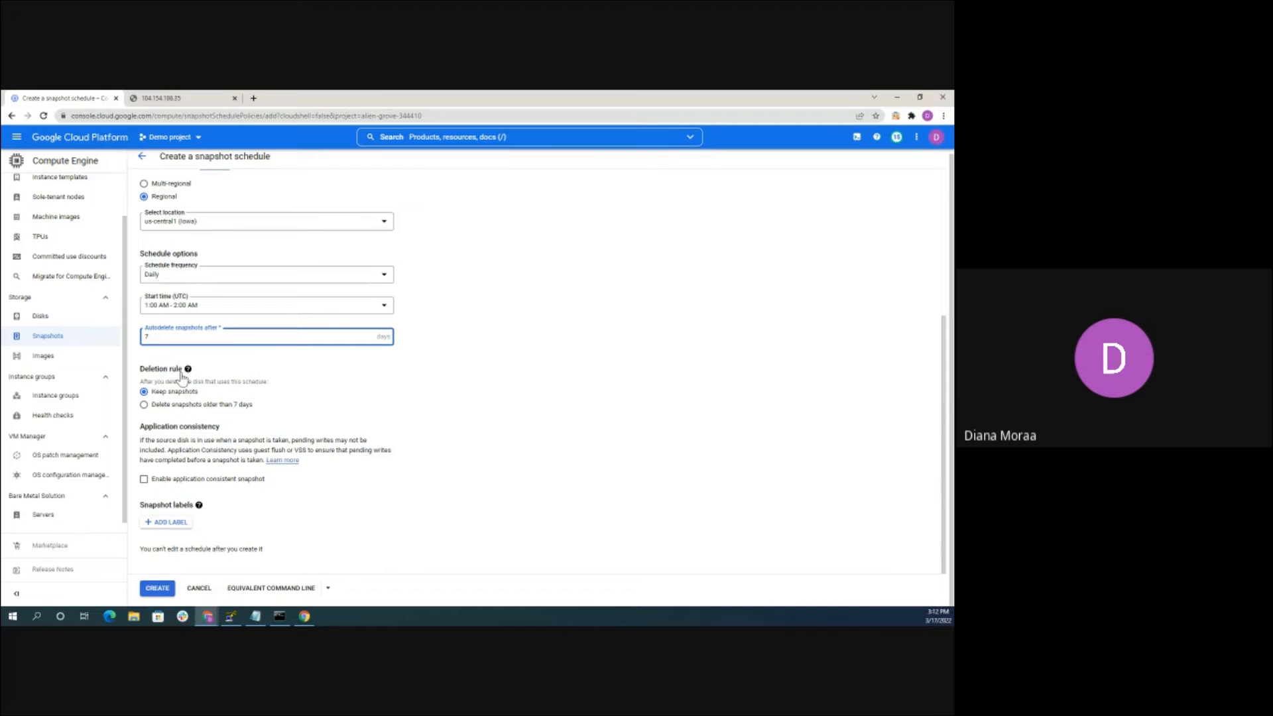
{"action": "left_click", "coordinate": [509, 356]}
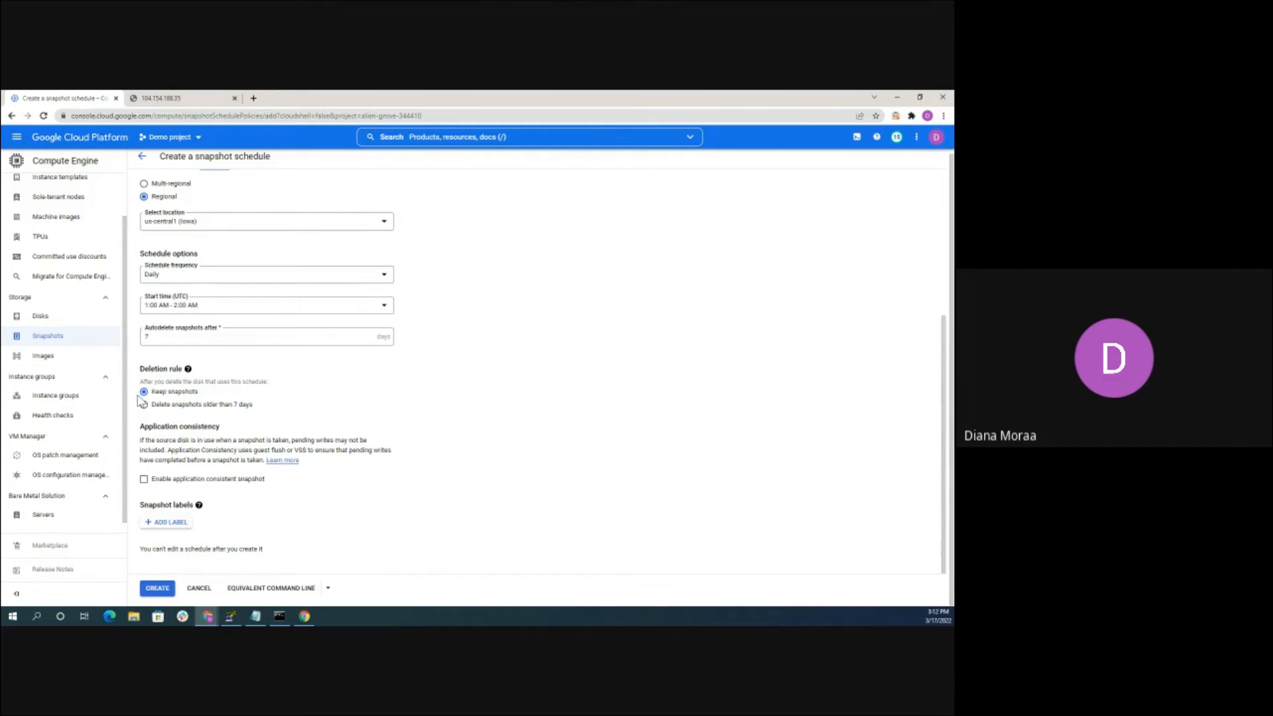
{"action": "mouse_move", "coordinate": [188, 369]}
Create the snapshot schedule and return to the Snapshots page
{"action": "left_click", "coordinate": [157, 588]}
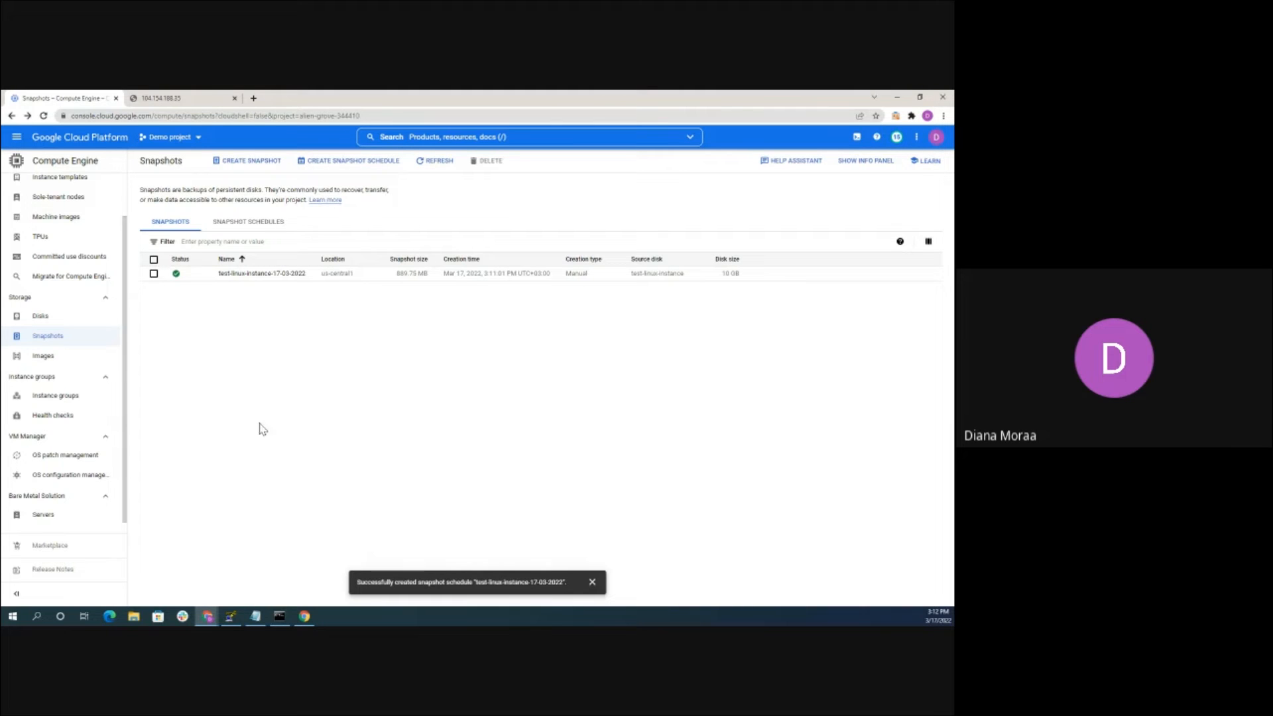
{"action": "left_click", "coordinate": [353, 160]}
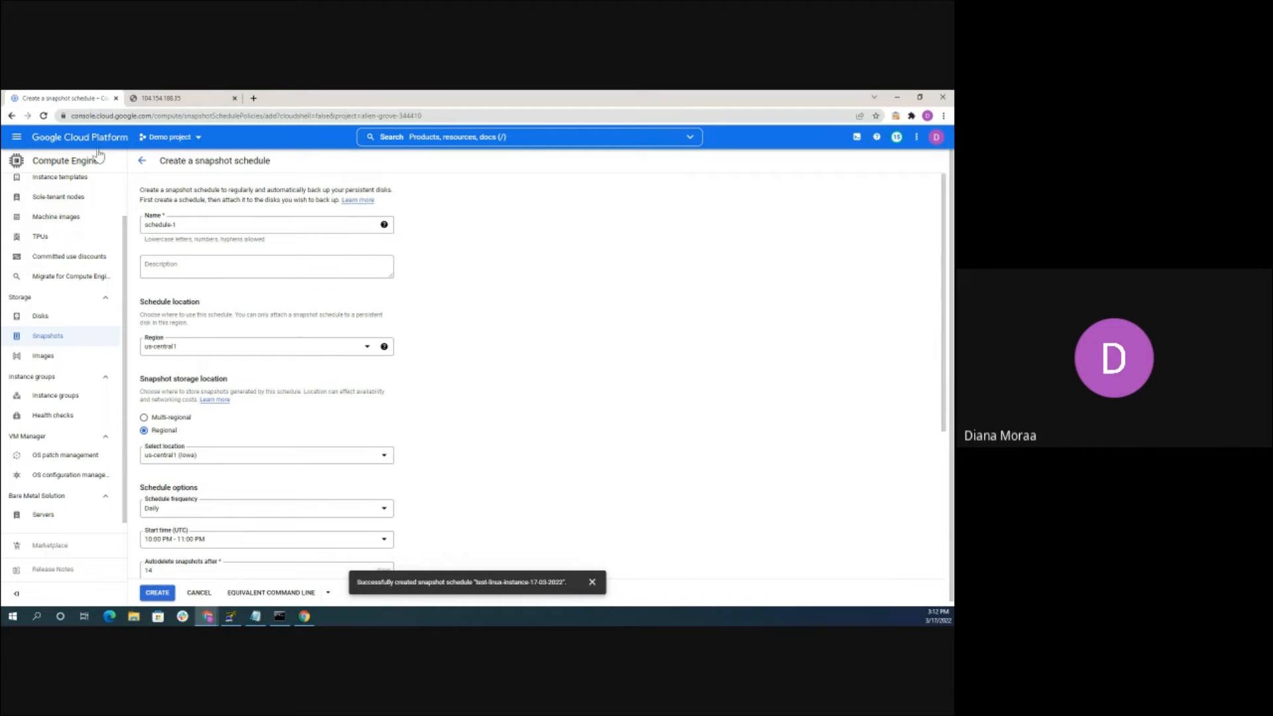
{"action": "left_click", "coordinate": [142, 161]}
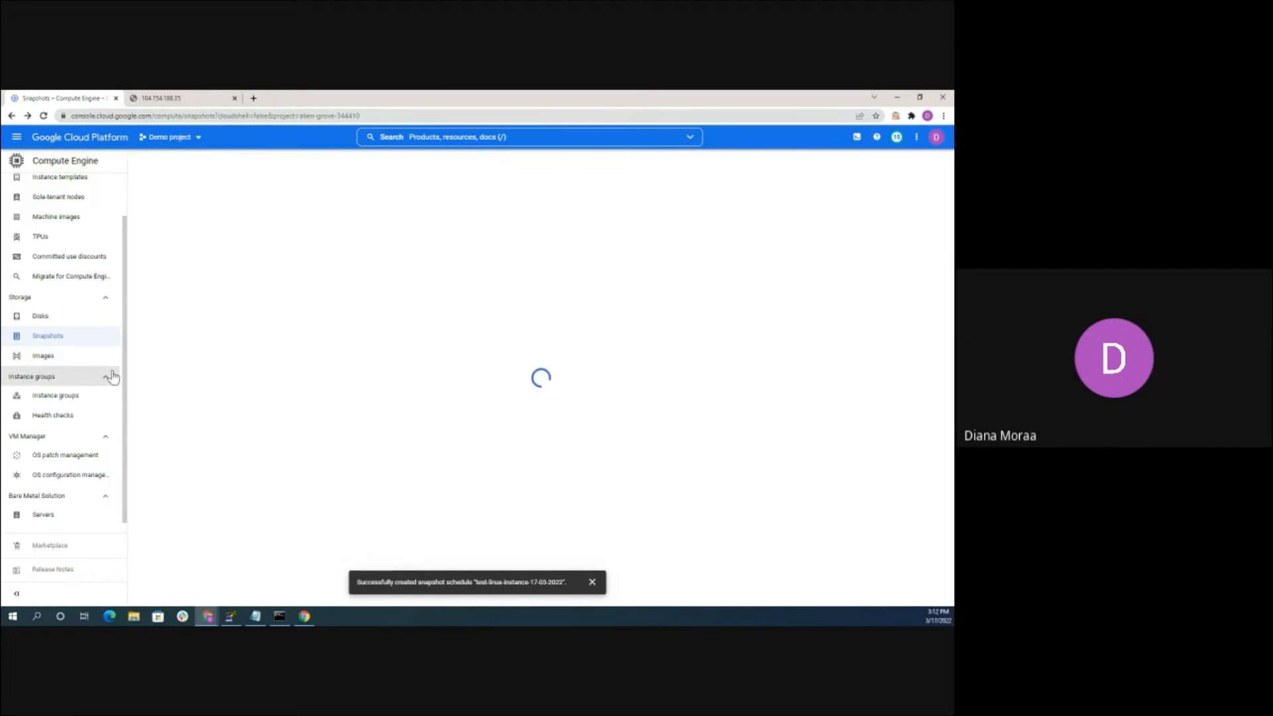
Check the new schedule in the Snapshot Schedules list, then go to the Disks list
{"action": "left_click", "coordinate": [88, 333]}
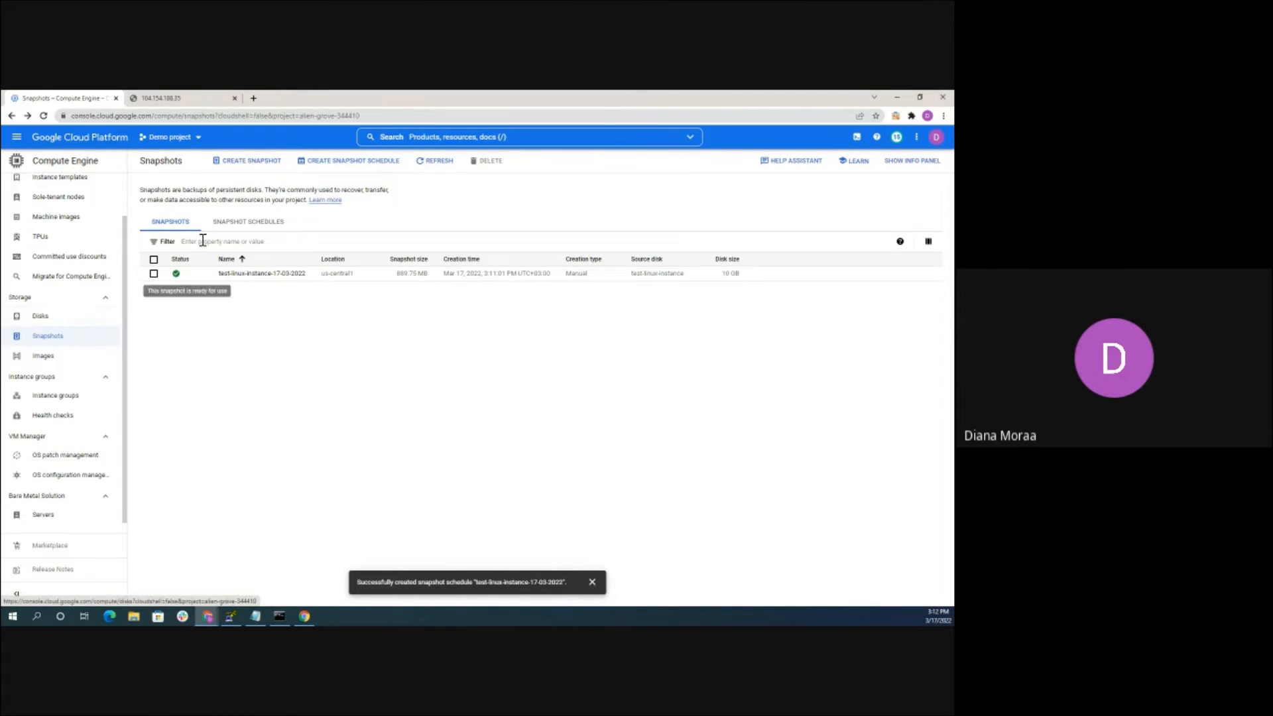
{"action": "left_click", "coordinate": [253, 221]}
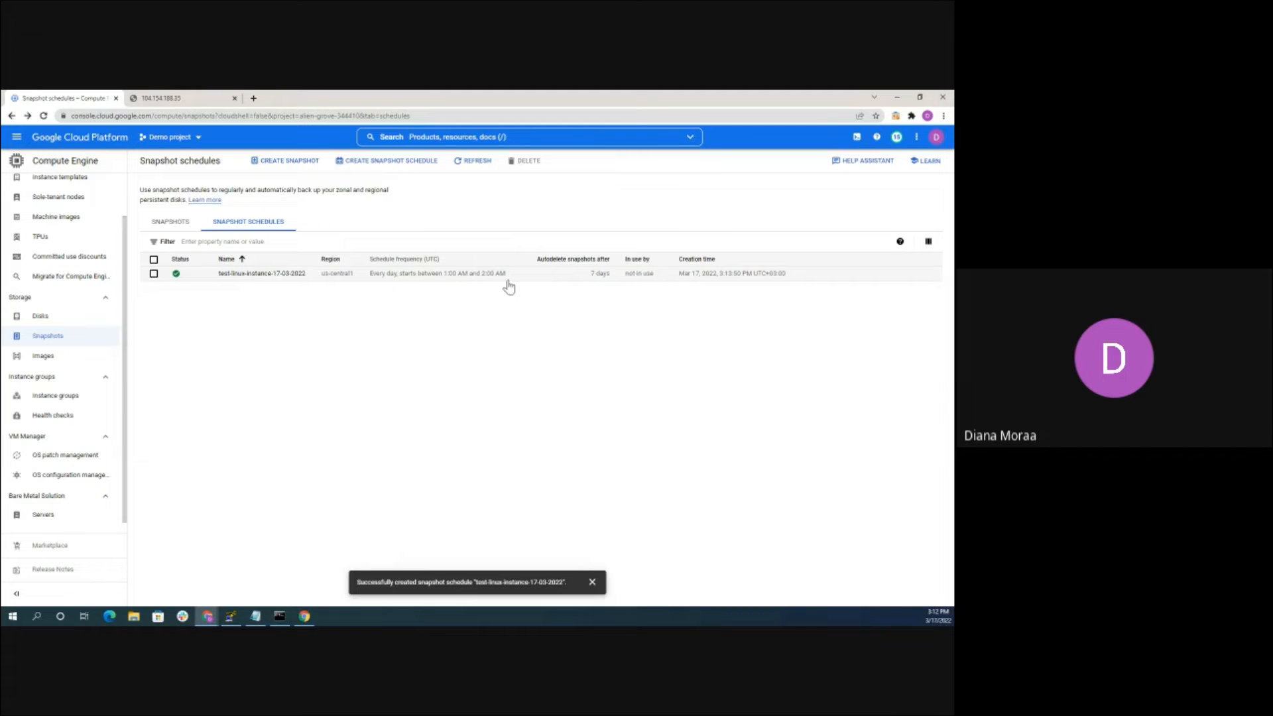
{"action": "left_click", "coordinate": [67, 322]}
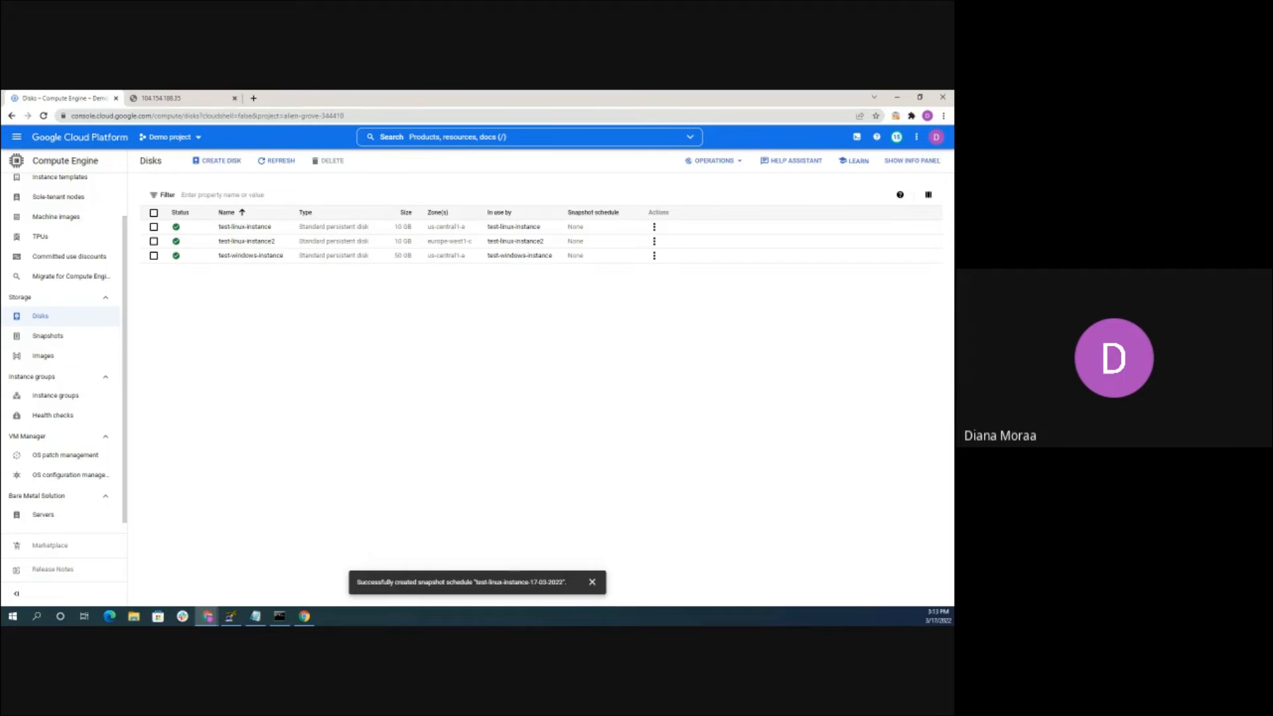
Open the Manage disk page for test-linux-instance
{"action": "left_click", "coordinate": [243, 228]}
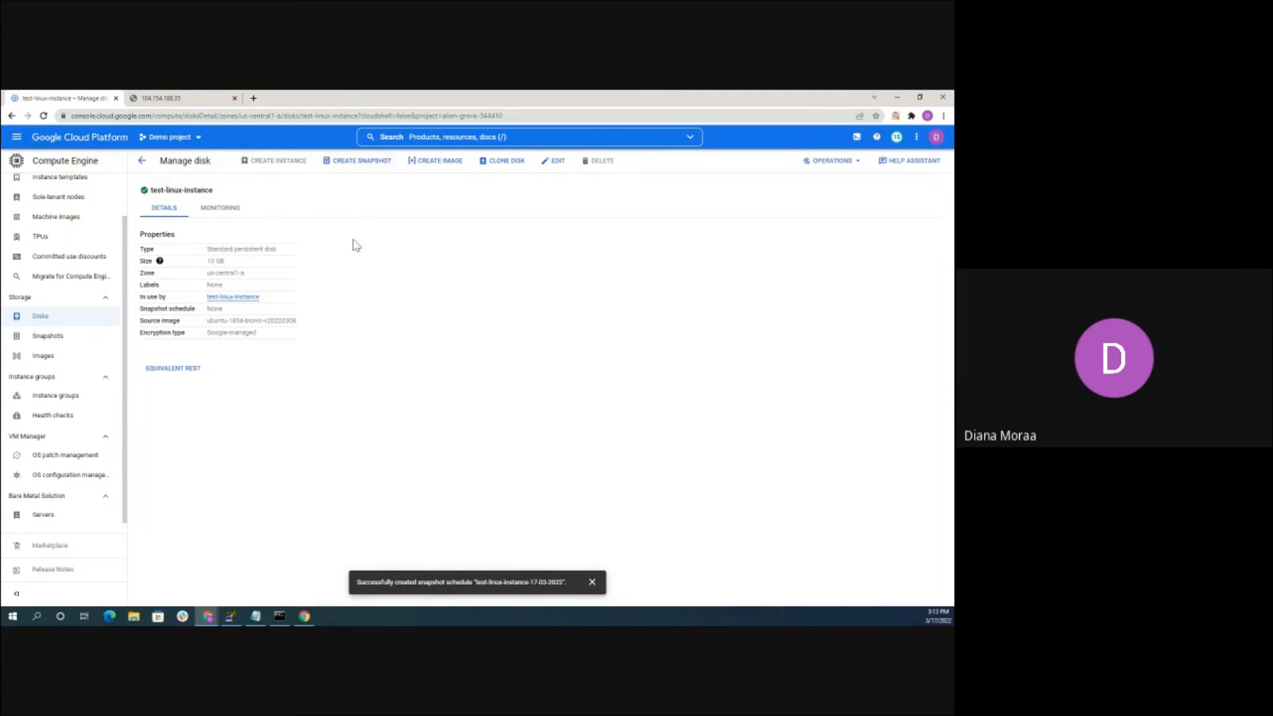
Edit the test-linux-instance disk to use the test-linux-instance-17-03-2022 snapshot schedule and save
{"action": "left_click", "coordinate": [554, 161]}
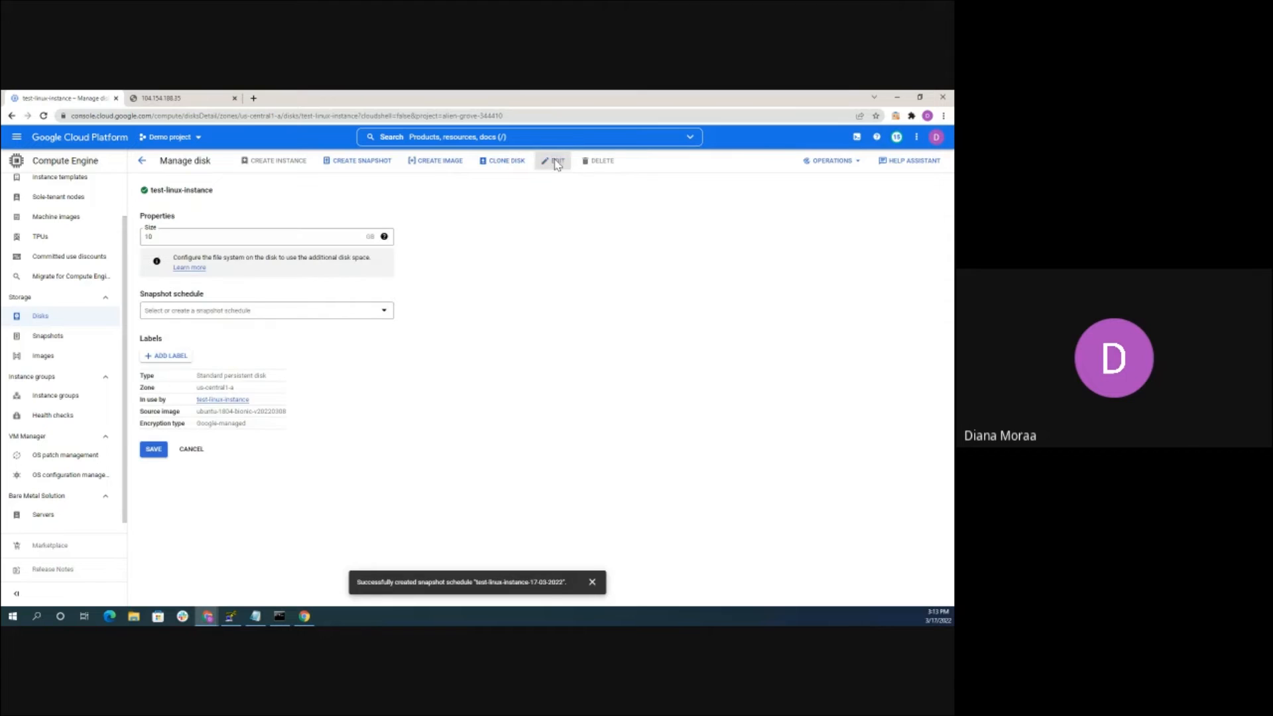
{"action": "left_click", "coordinate": [185, 311]}
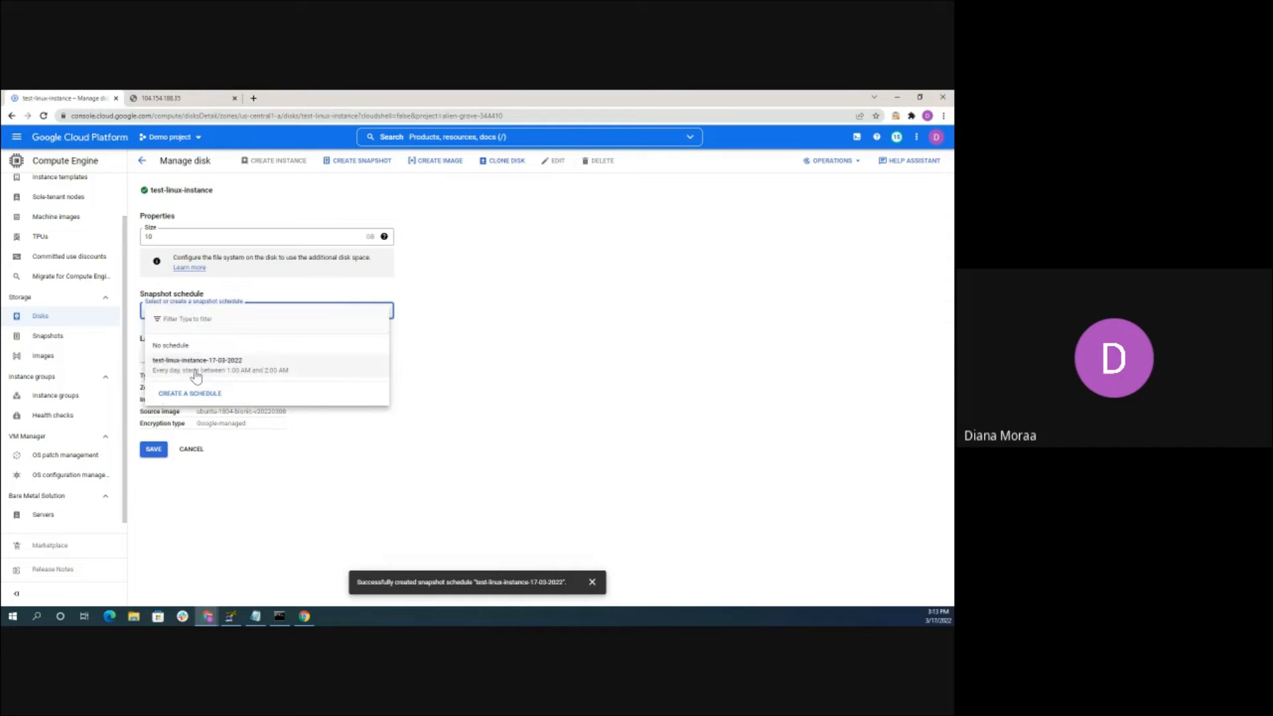
{"action": "left_click", "coordinate": [196, 371]}
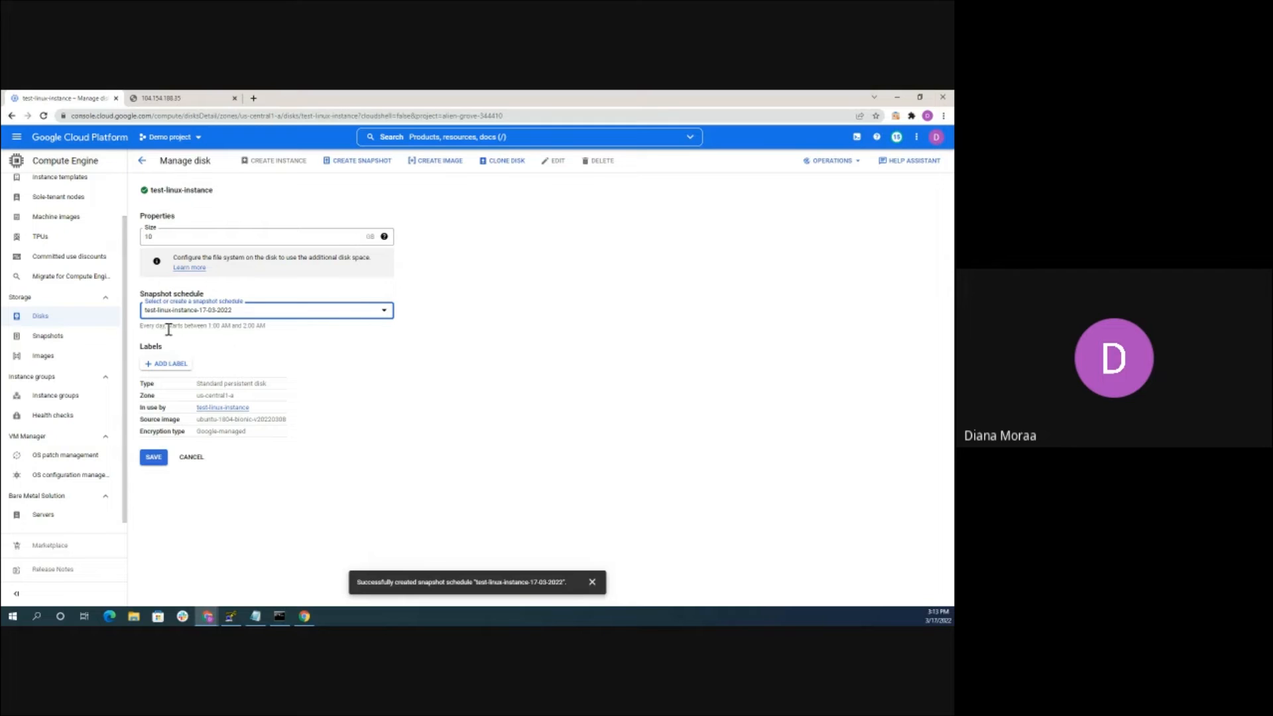
{"action": "left_click", "coordinate": [153, 457]}
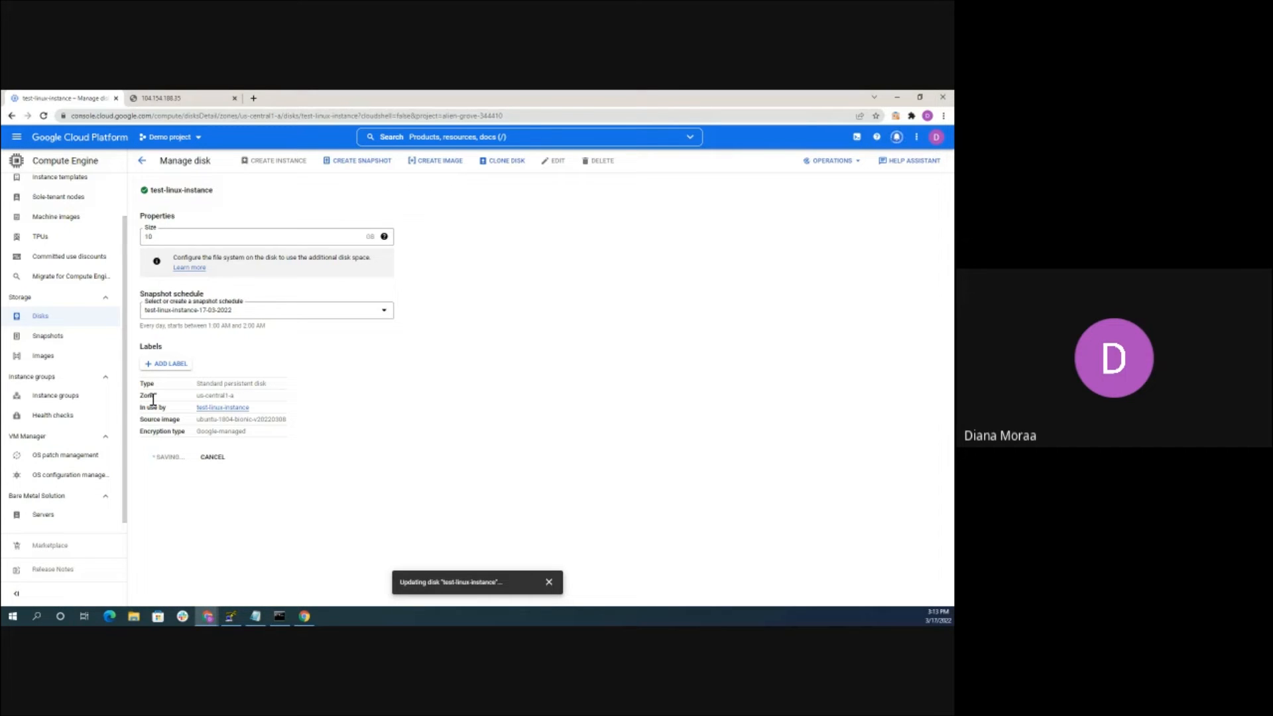
{"action": "left_click", "coordinate": [71, 359]}
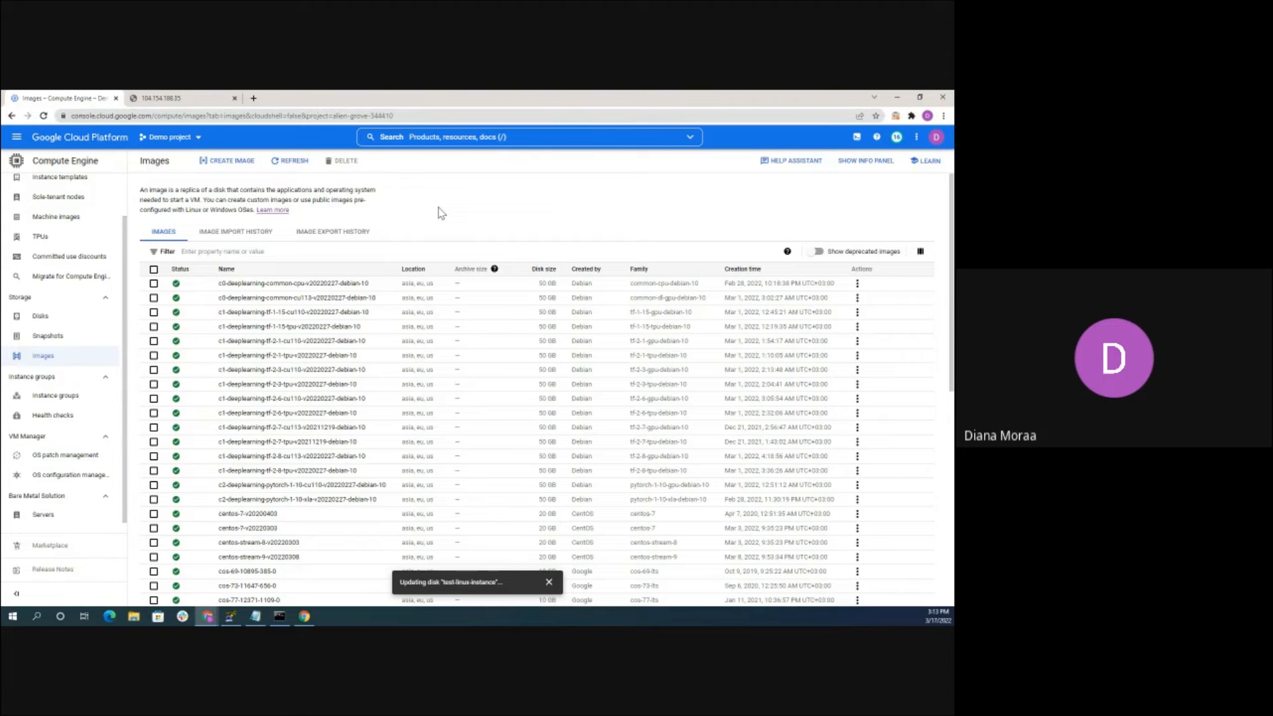
Start a new custom image named test-image
{"action": "left_click", "coordinate": [227, 161]}
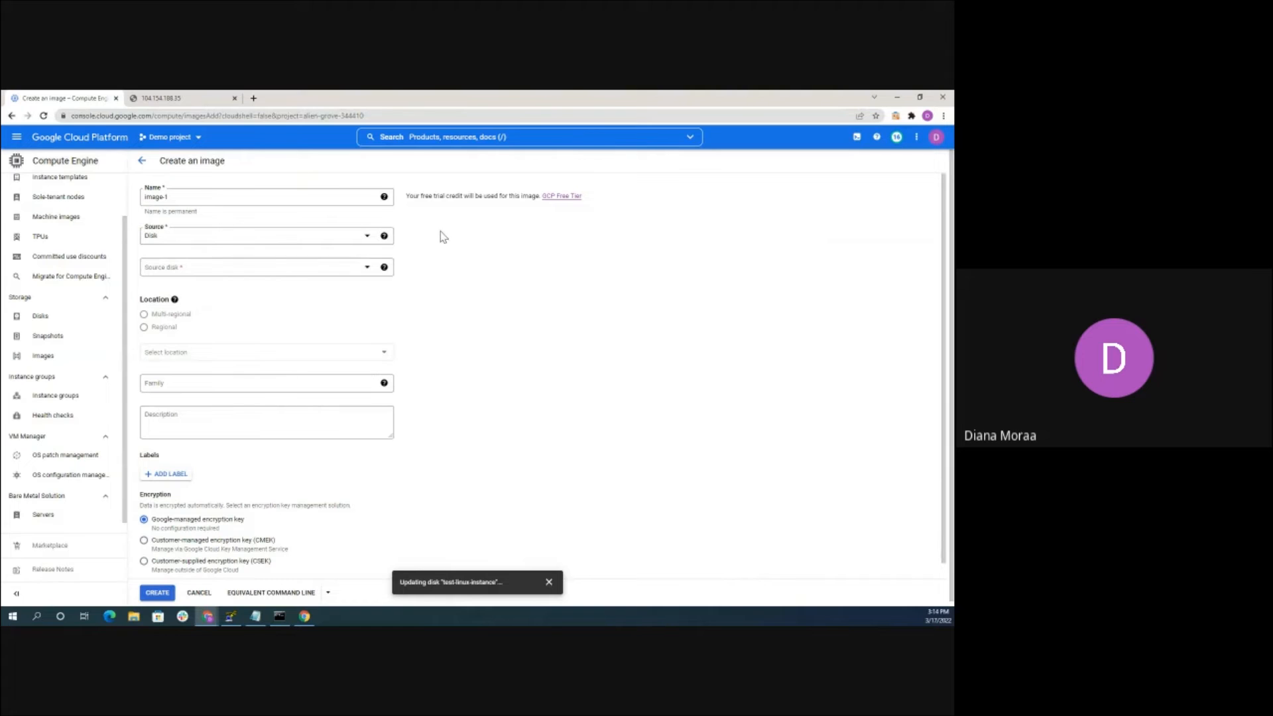
{"action": "left_click", "coordinate": [253, 196]}
{"action": "key", "text": "BackSpace"}
{"action": "key", "text": "BackSpace"}
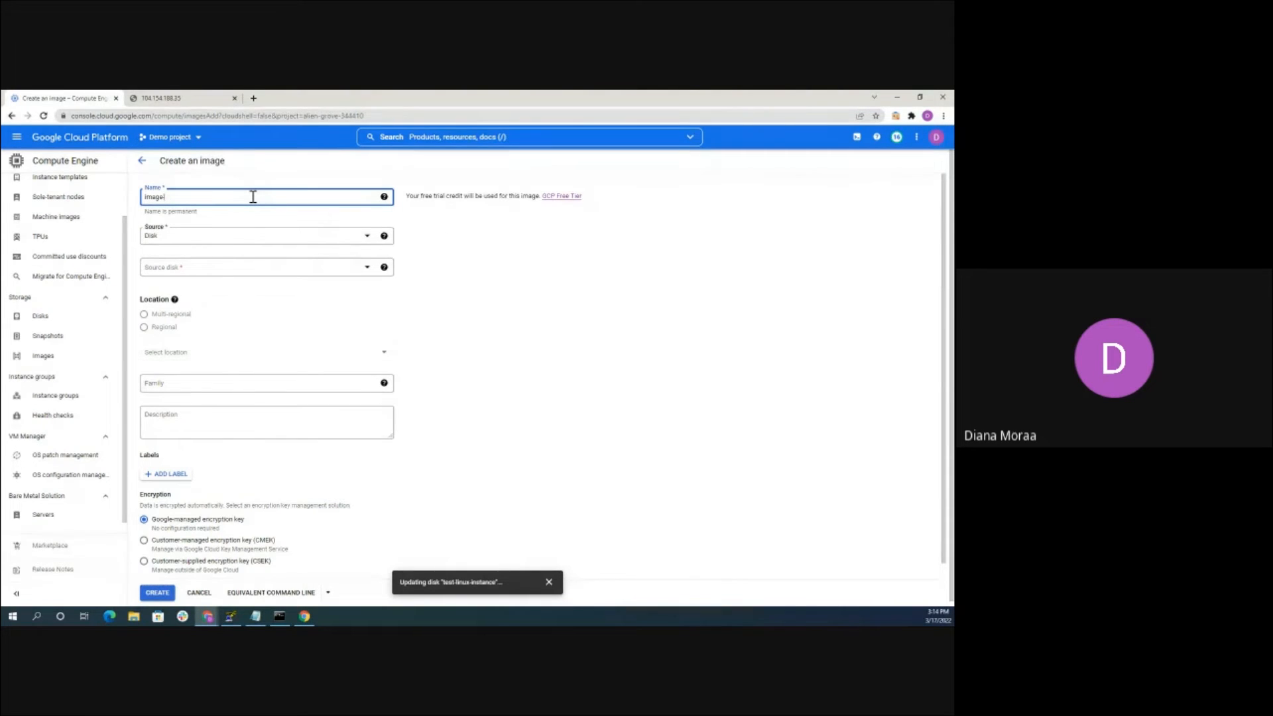
{"action": "key", "text": "BackSpace"}
{"action": "key", "text": "BackSpace"}
{"action": "key", "text": "BackSpace"}
{"action": "key", "text": "BackSpace"}
{"action": "key", "text": "BackSpace"}
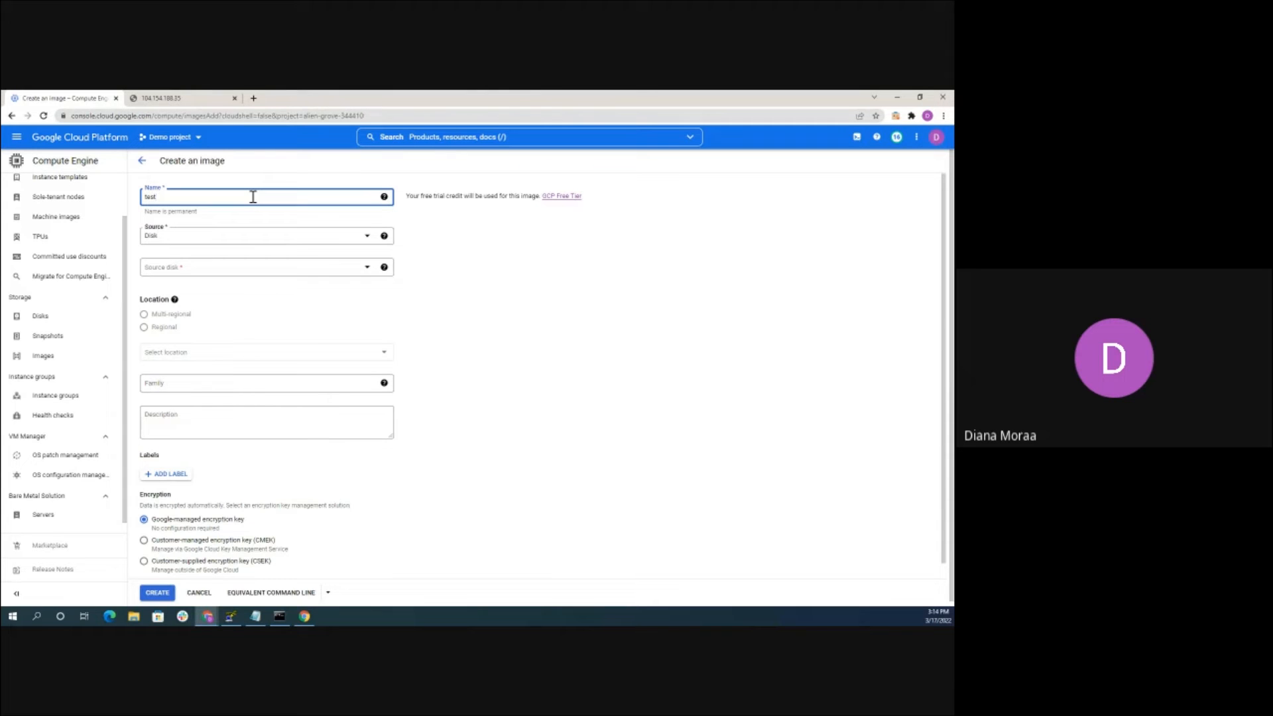
{"action": "type", "text": "test-image"}
Pick the test-linux-instance disk as image source, then abandon the form for the Images list
{"action": "left_click", "coordinate": [214, 241]}
{"action": "left_click", "coordinate": [219, 244]}
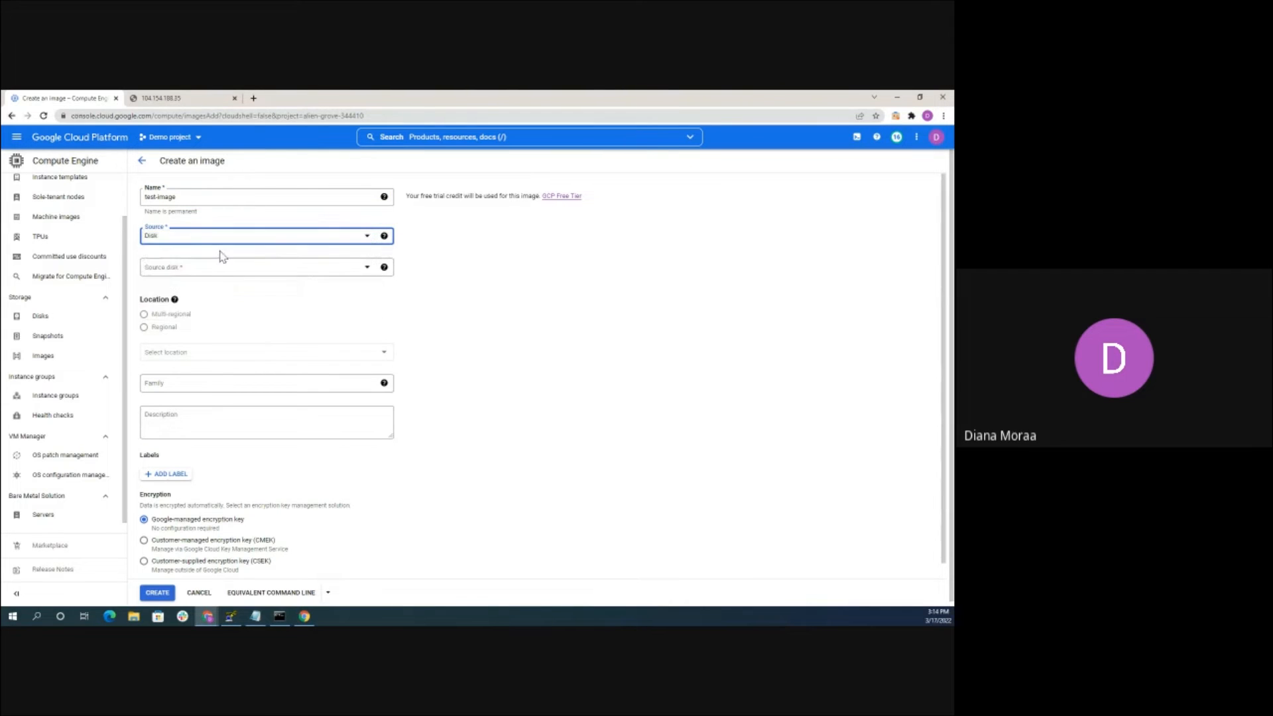
{"action": "left_click", "coordinate": [202, 269]}
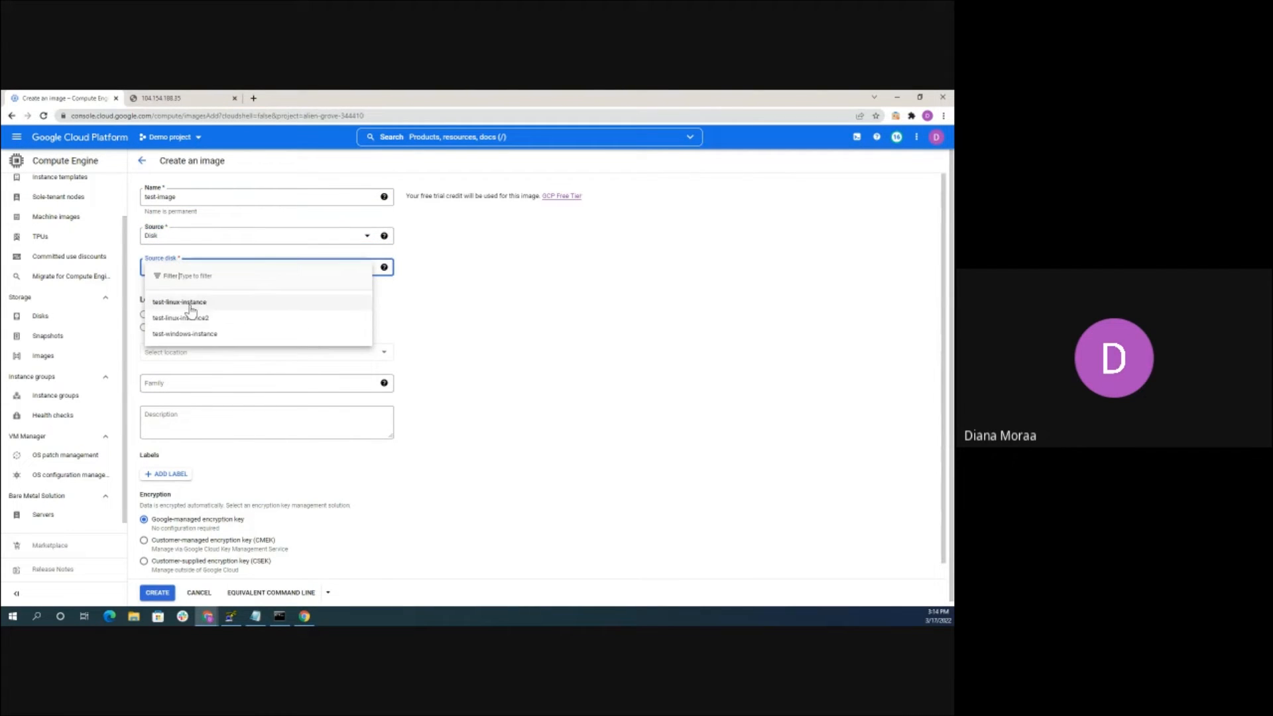
{"action": "left_click", "coordinate": [191, 305]}
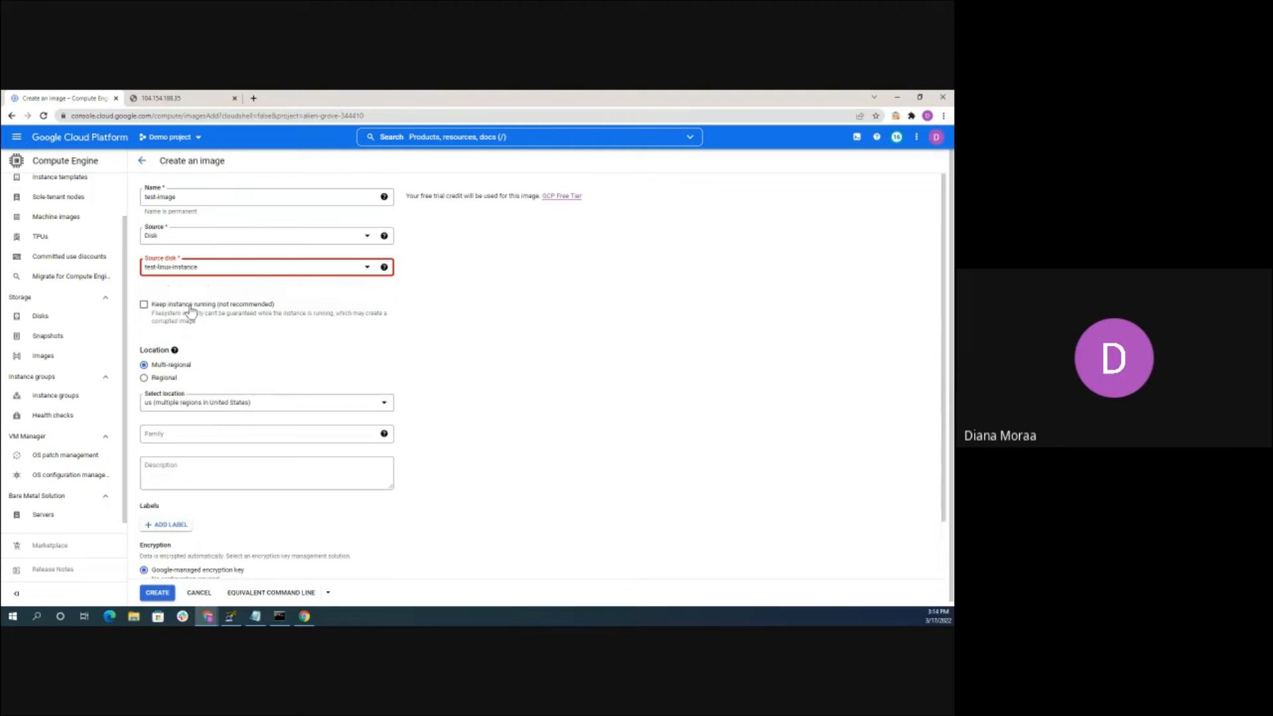
{"action": "left_click", "coordinate": [210, 269]}
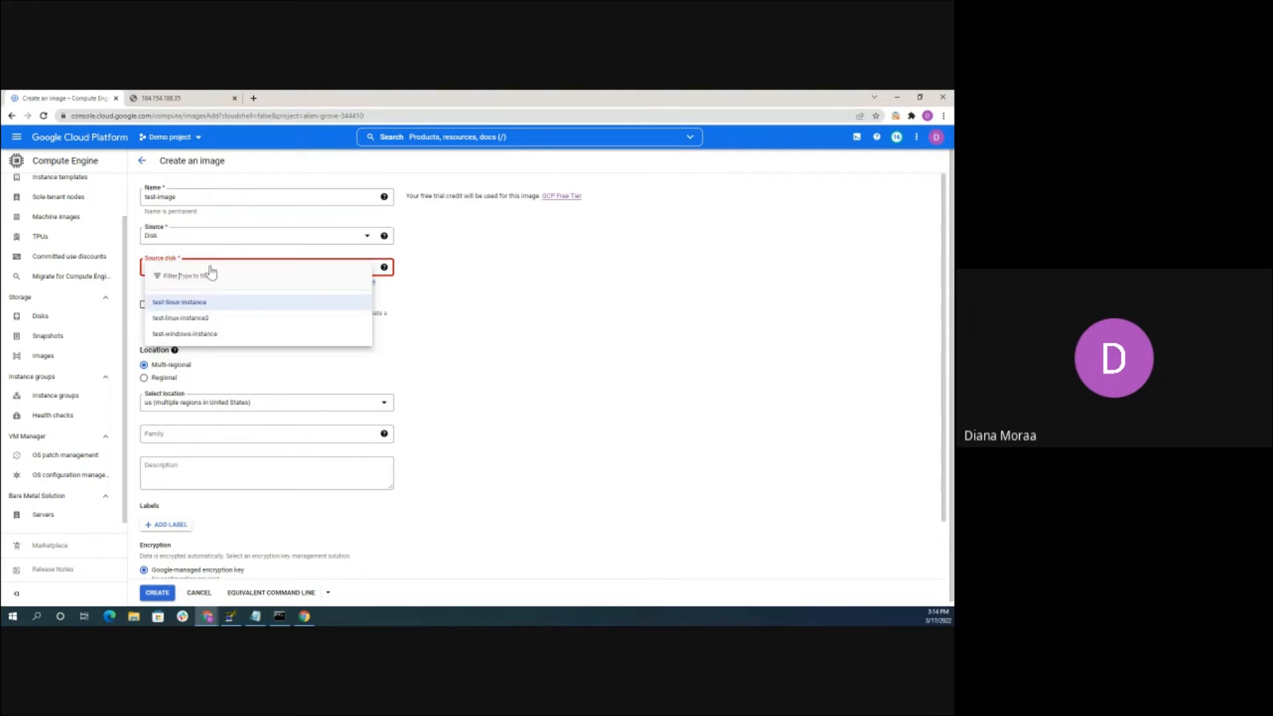
{"action": "left_click", "coordinate": [201, 304]}
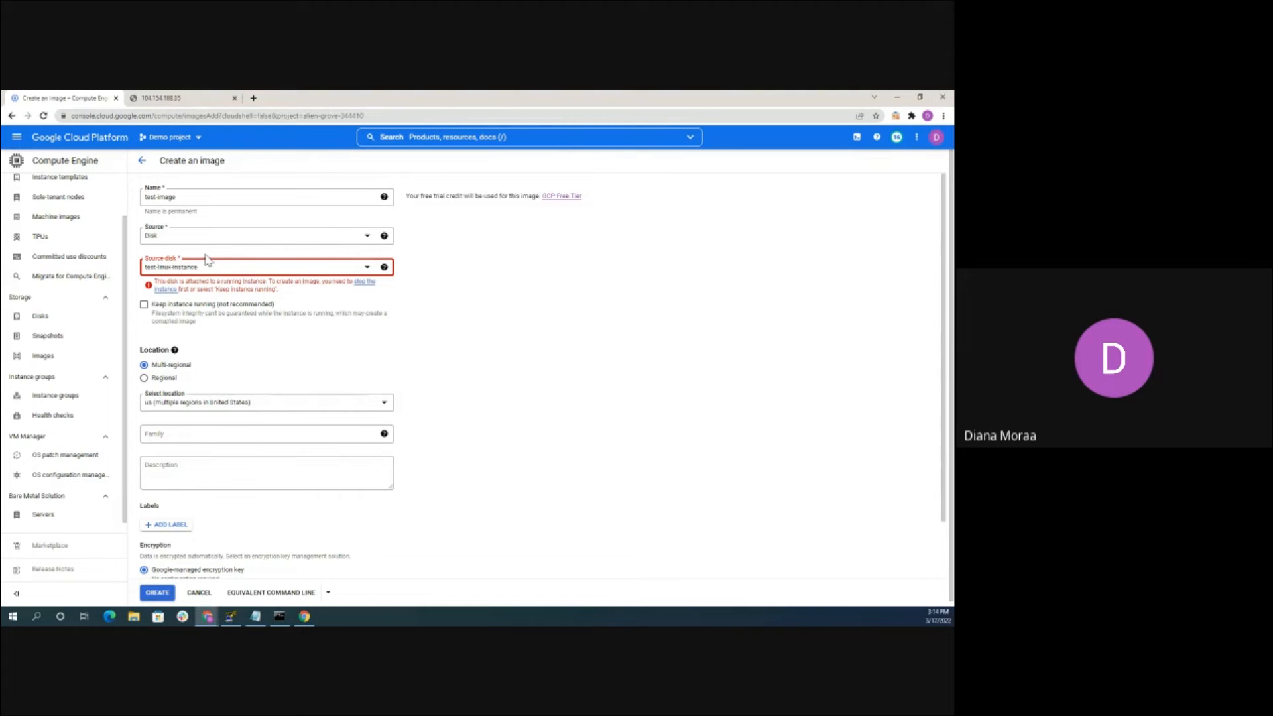
{"action": "left_click", "coordinate": [142, 161]}
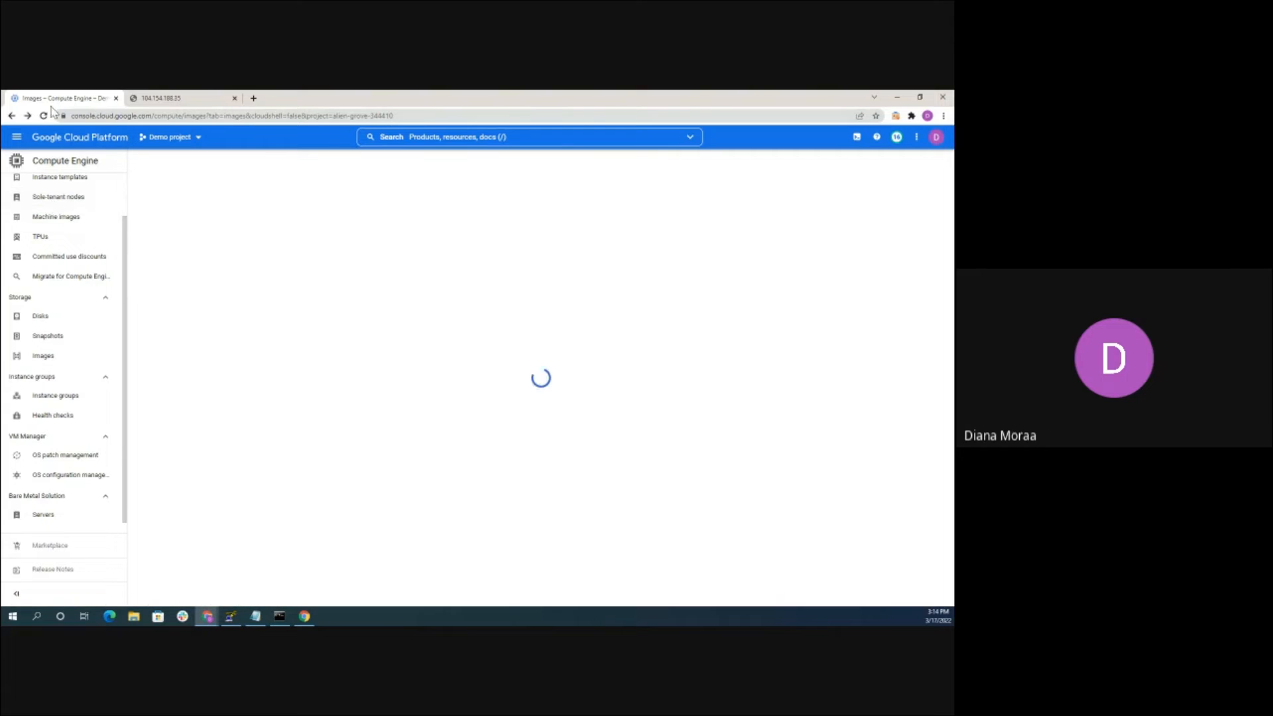
Stop test-linux-instance2 from the VM instances list
{"action": "left_click", "coordinate": [17, 138]}
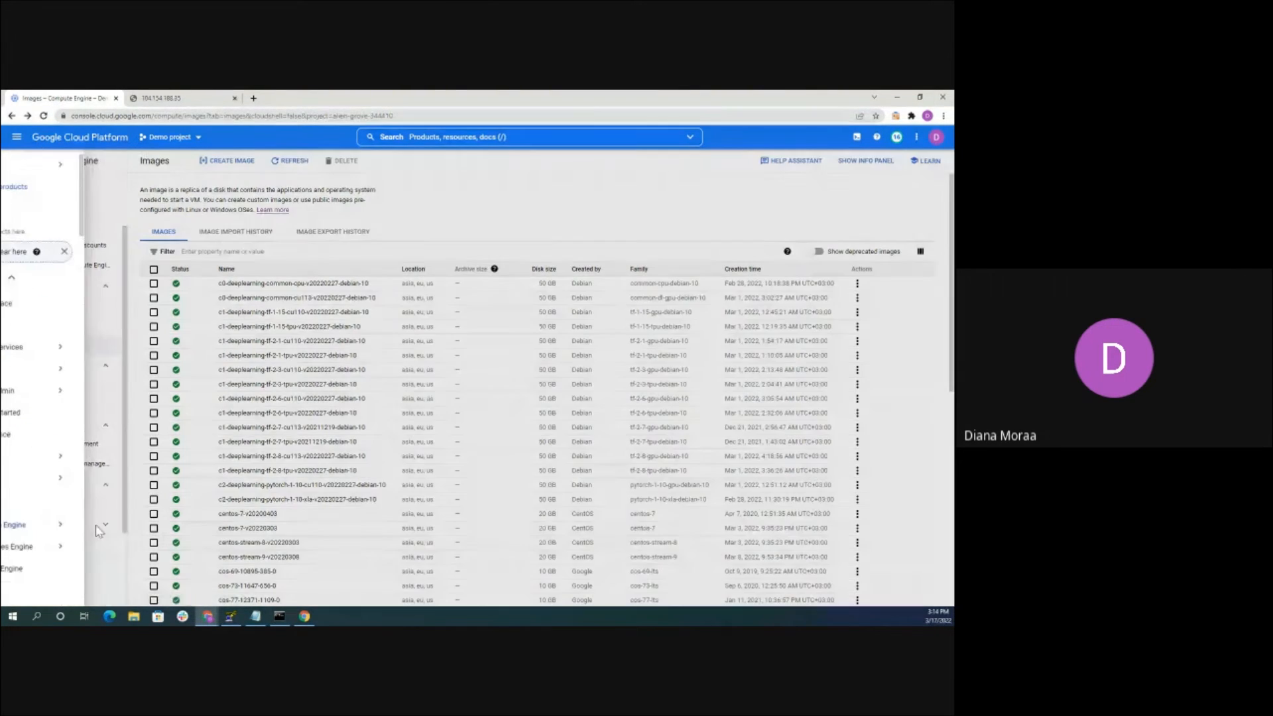
{"action": "mouse_move", "coordinate": [93, 524]}
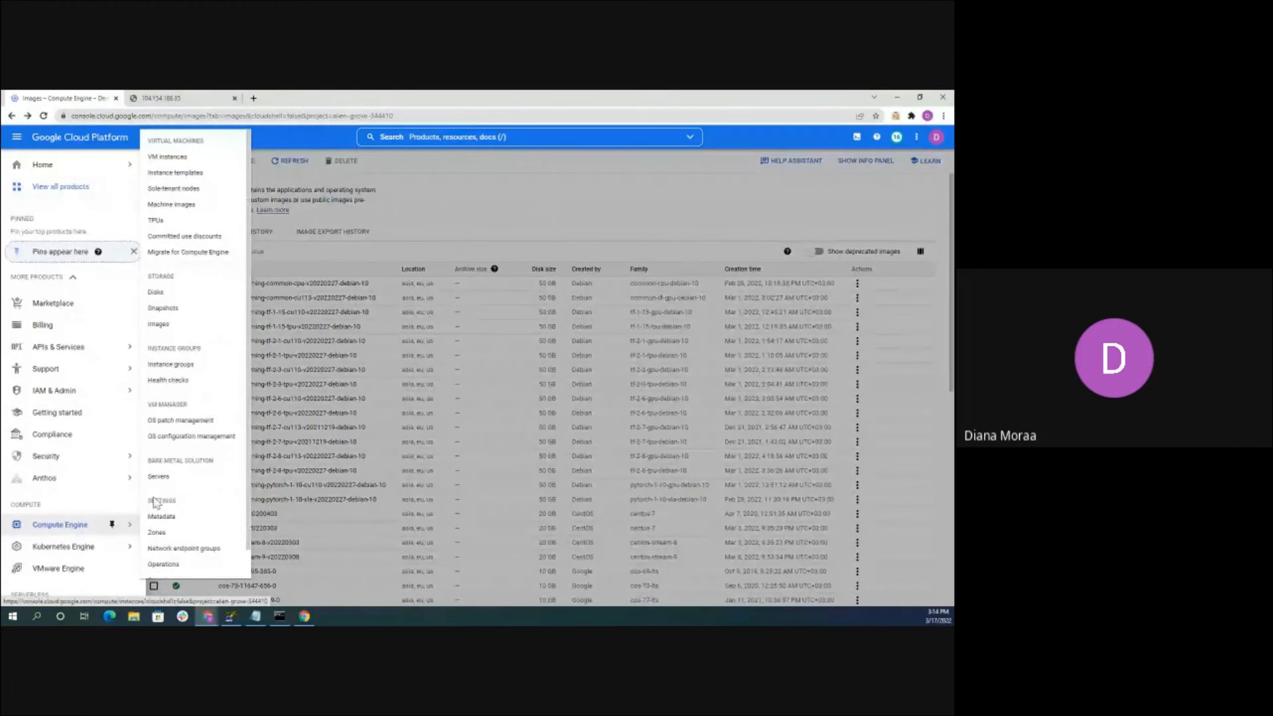
{"action": "left_click", "coordinate": [176, 161]}
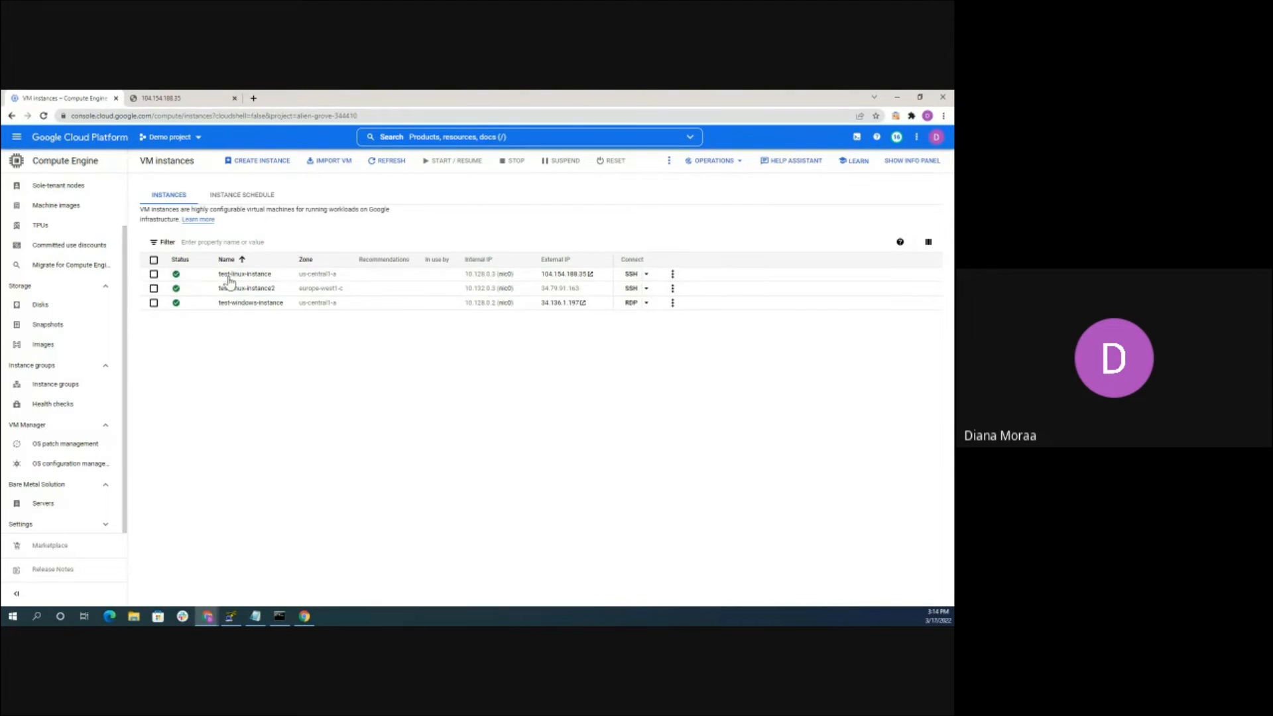
{"action": "left_click", "coordinate": [672, 288]}
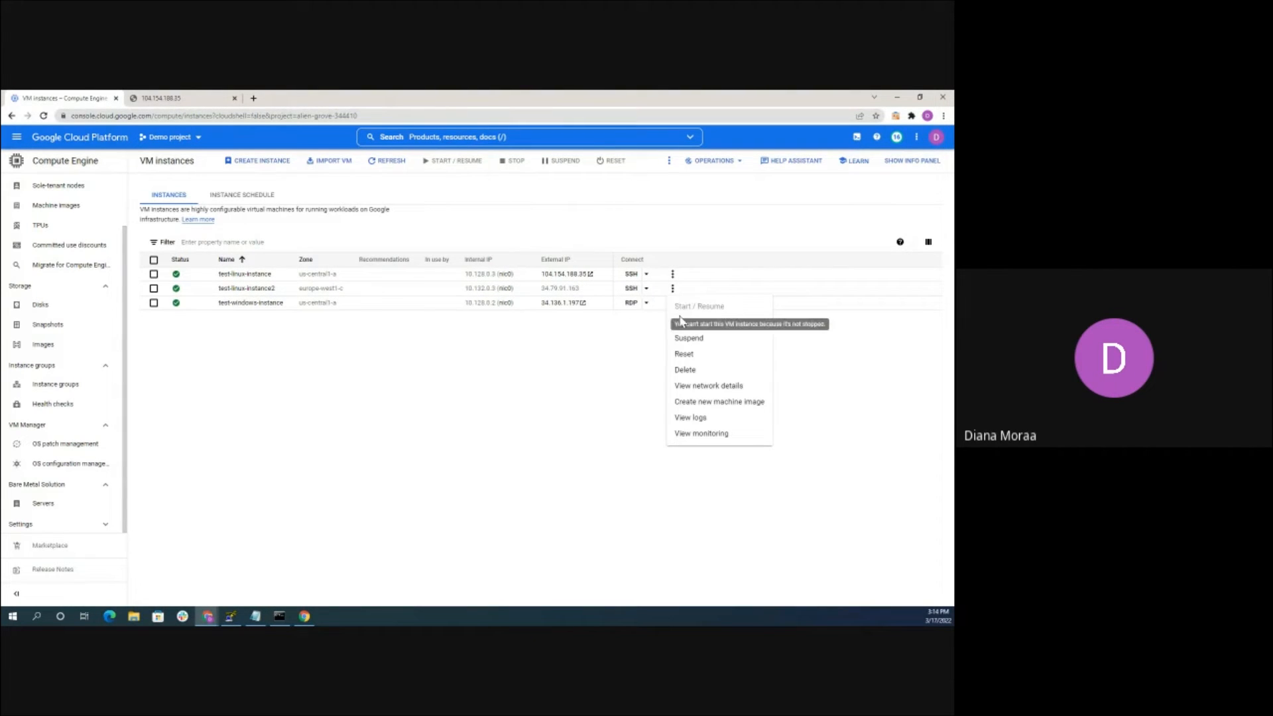
{"action": "left_click", "coordinate": [682, 322]}
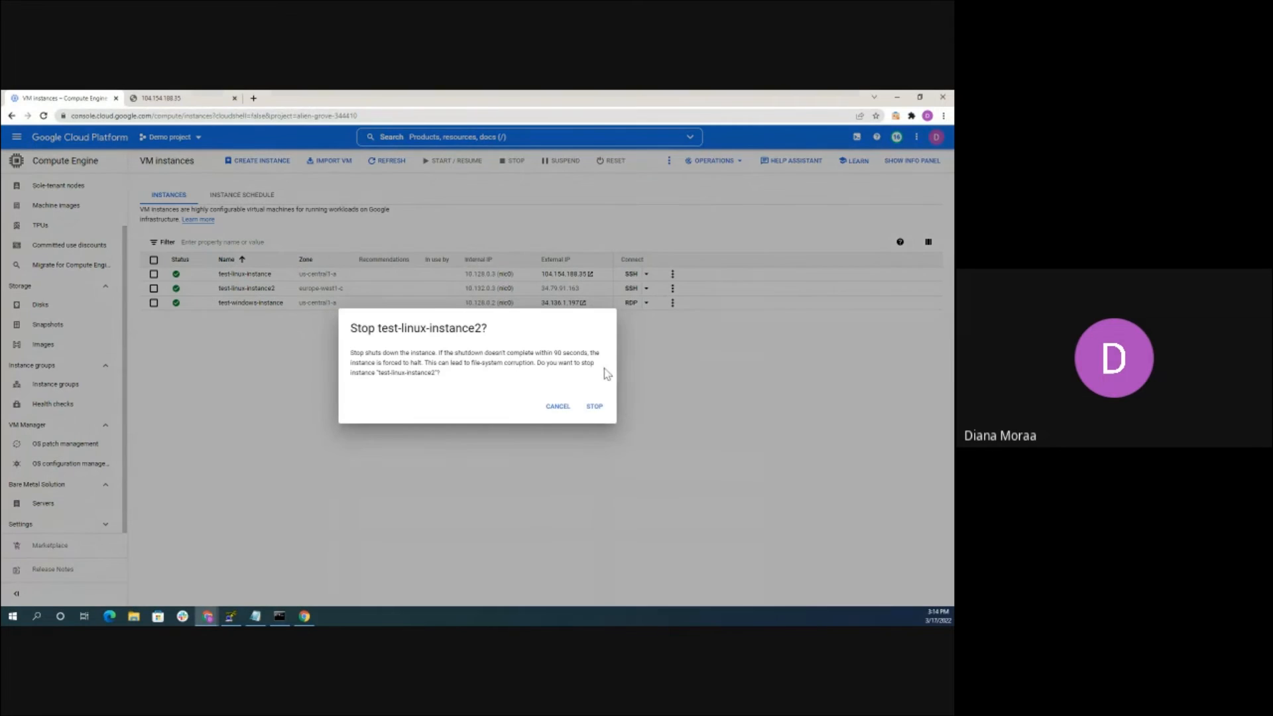
{"action": "left_click", "coordinate": [594, 406]}
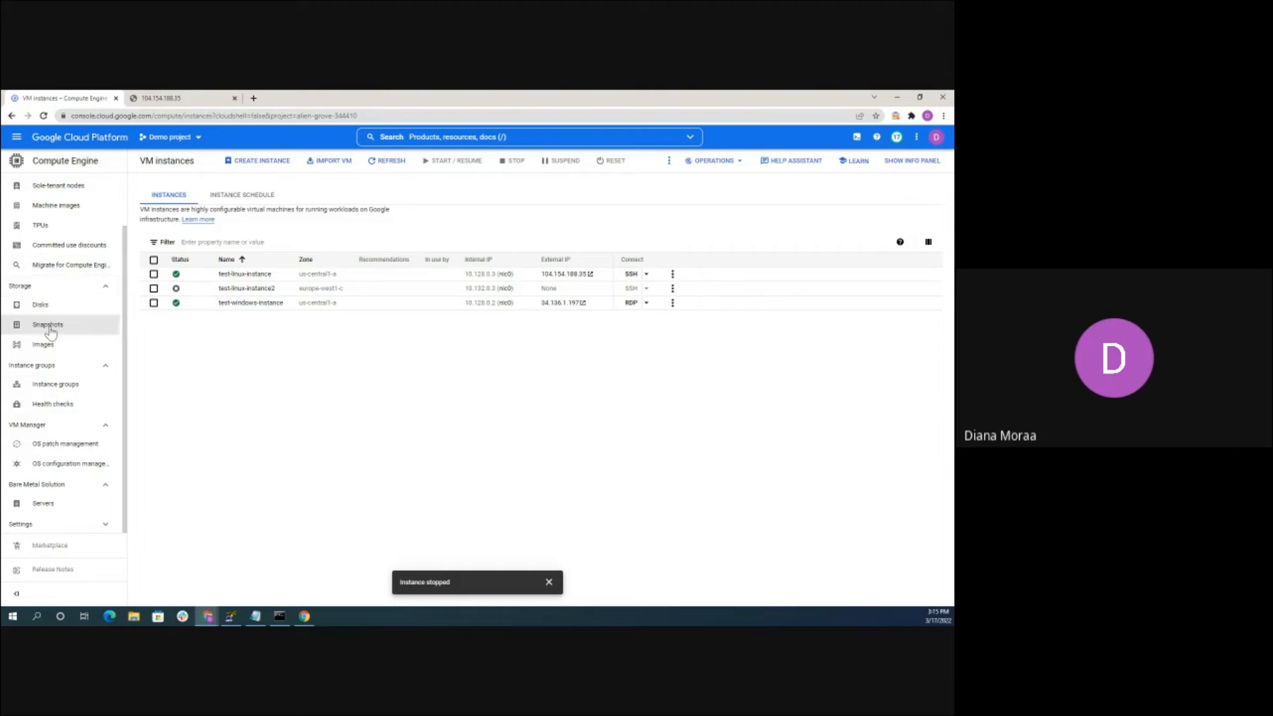
Build image-1 from source disk test-linux-instance2 with Regional storage in europe-west1
{"action": "left_click", "coordinate": [43, 344]}
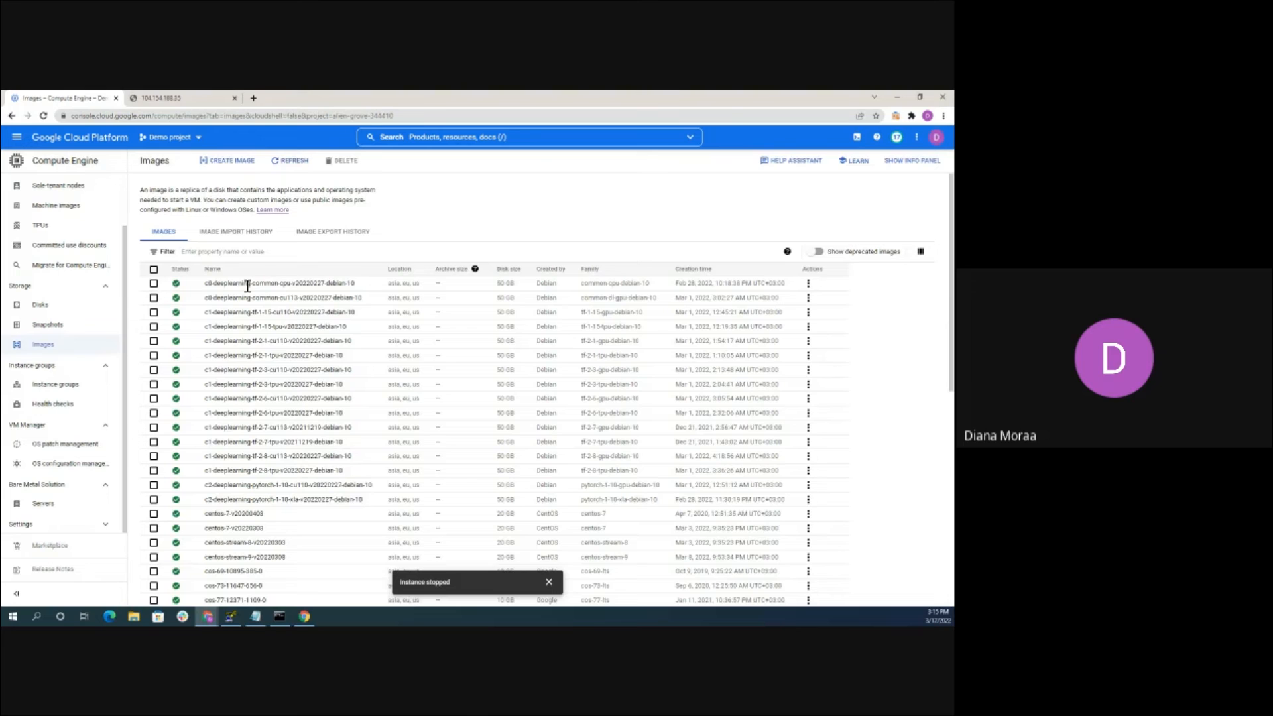
{"action": "left_click", "coordinate": [227, 161]}
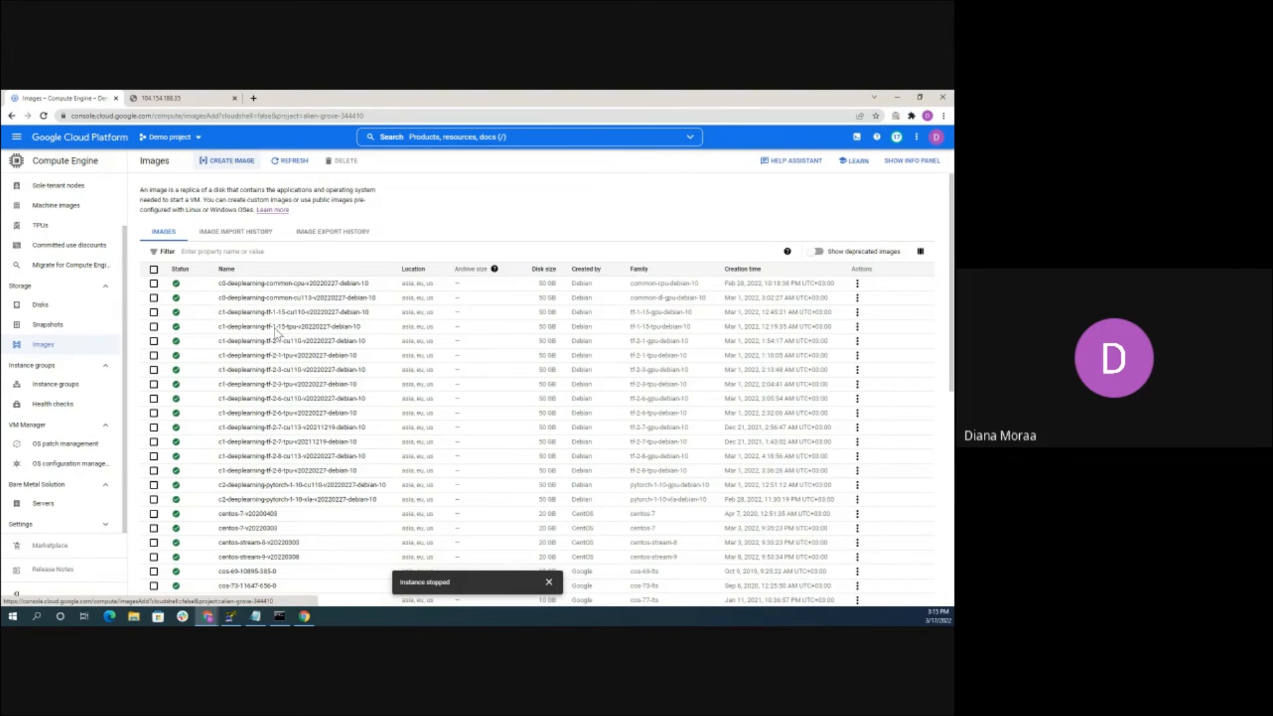
{"action": "left_click", "coordinate": [212, 196]}
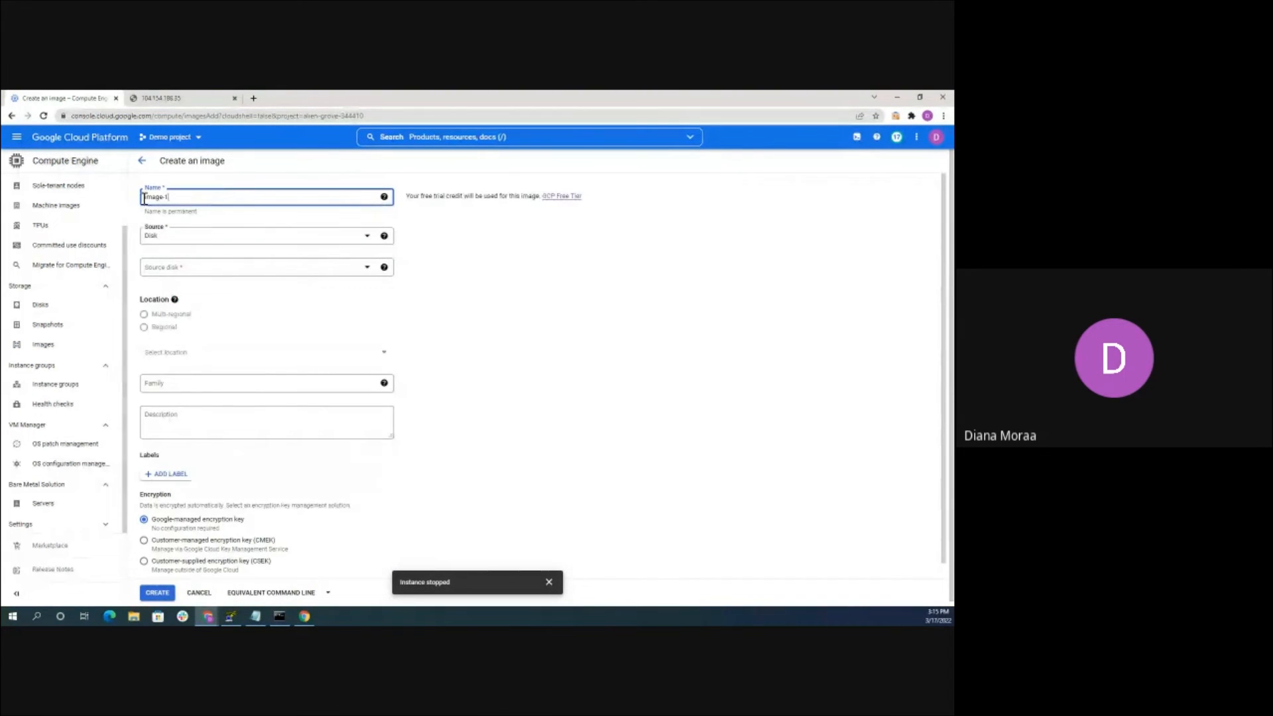
{"action": "left_click", "coordinate": [174, 272]}
{"action": "left_click", "coordinate": [196, 321]}
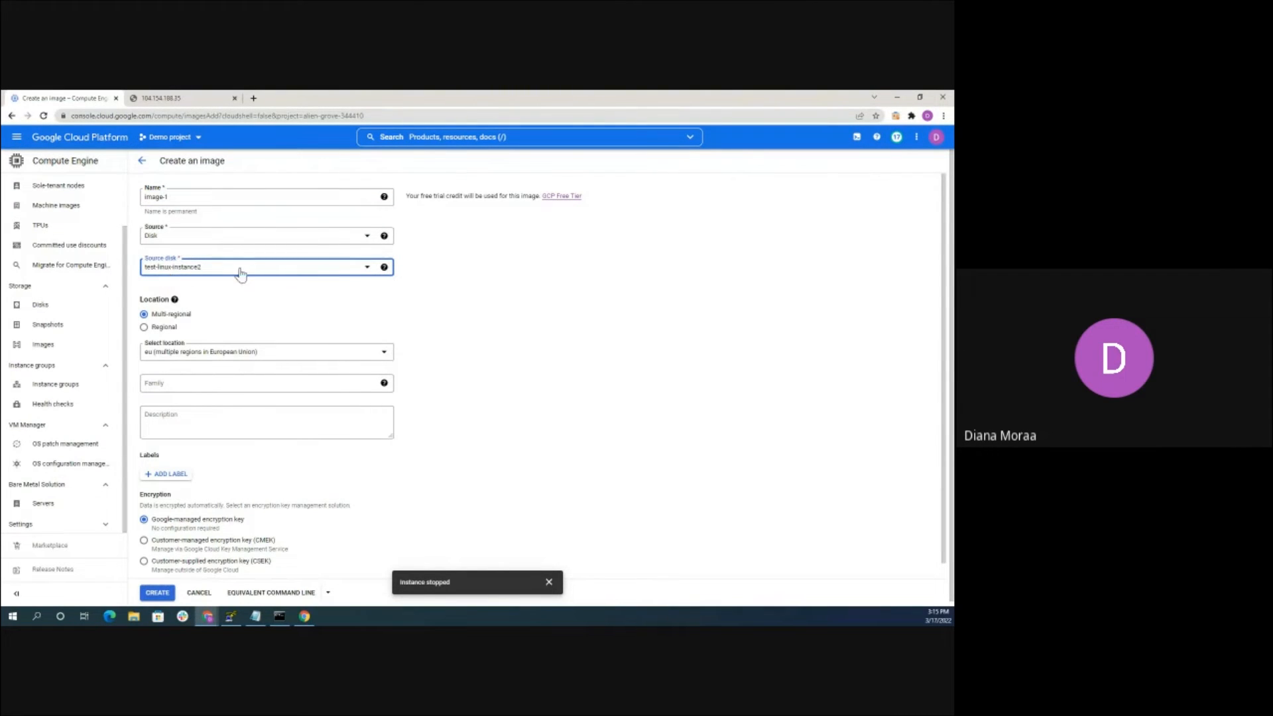
{"action": "scroll", "coordinate": [225, 292], "scroll_direction": "down", "scroll_amount": 1}
{"action": "left_click", "coordinate": [143, 312]}
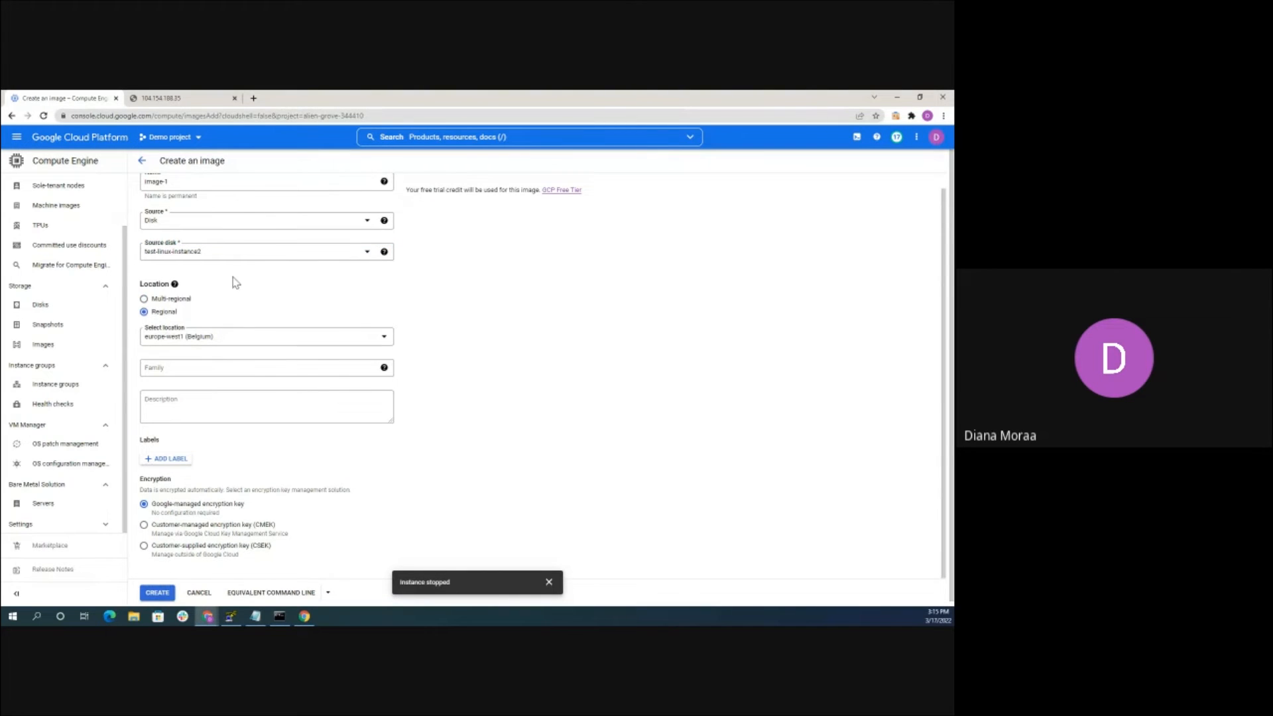
{"action": "scroll", "coordinate": [232, 311], "scroll_direction": "down", "scroll_amount": 1}
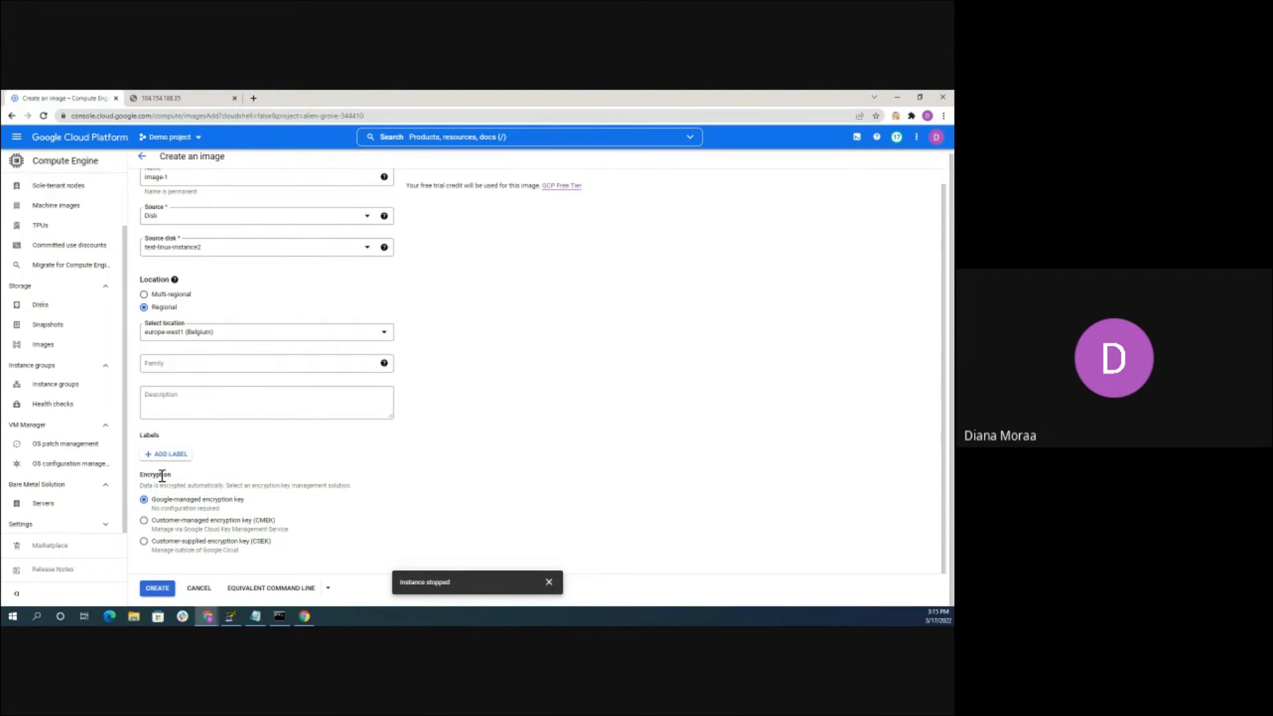
{"action": "left_click", "coordinate": [161, 589]}
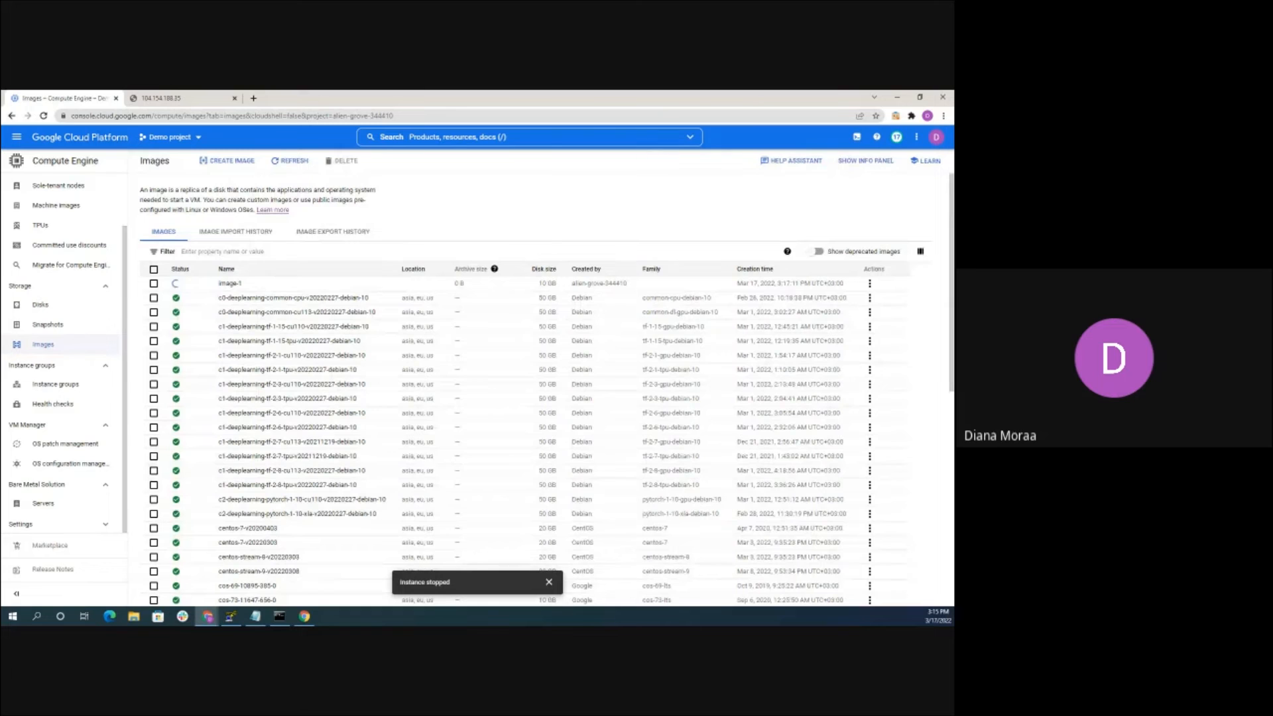
Close the 'Instance stopped' notice, wait for image-1 to be ready, and focus the console search bar
{"action": "left_click", "coordinate": [548, 582]}
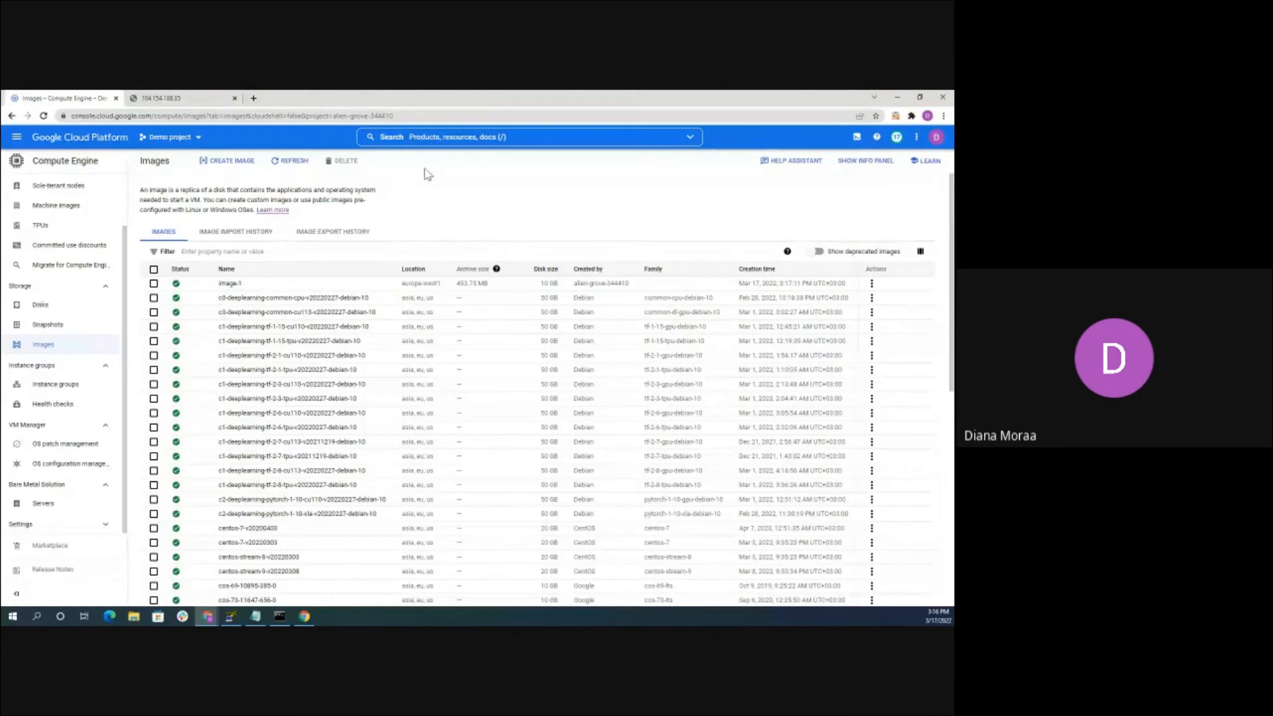
{"action": "left_click", "coordinate": [445, 134]}
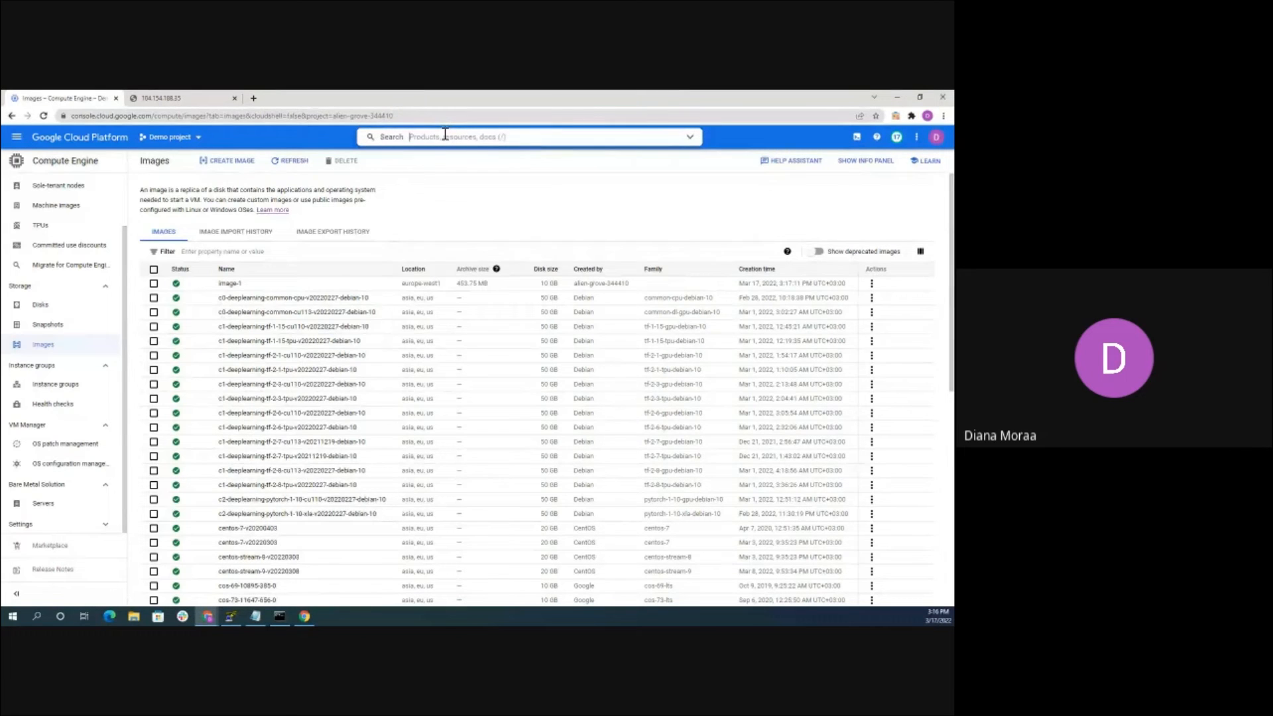
Search 'cloud storage', open Cloud Storage, and start a new bucket named 'pawaltacademy'
{"action": "type", "text": "cloud storage"}
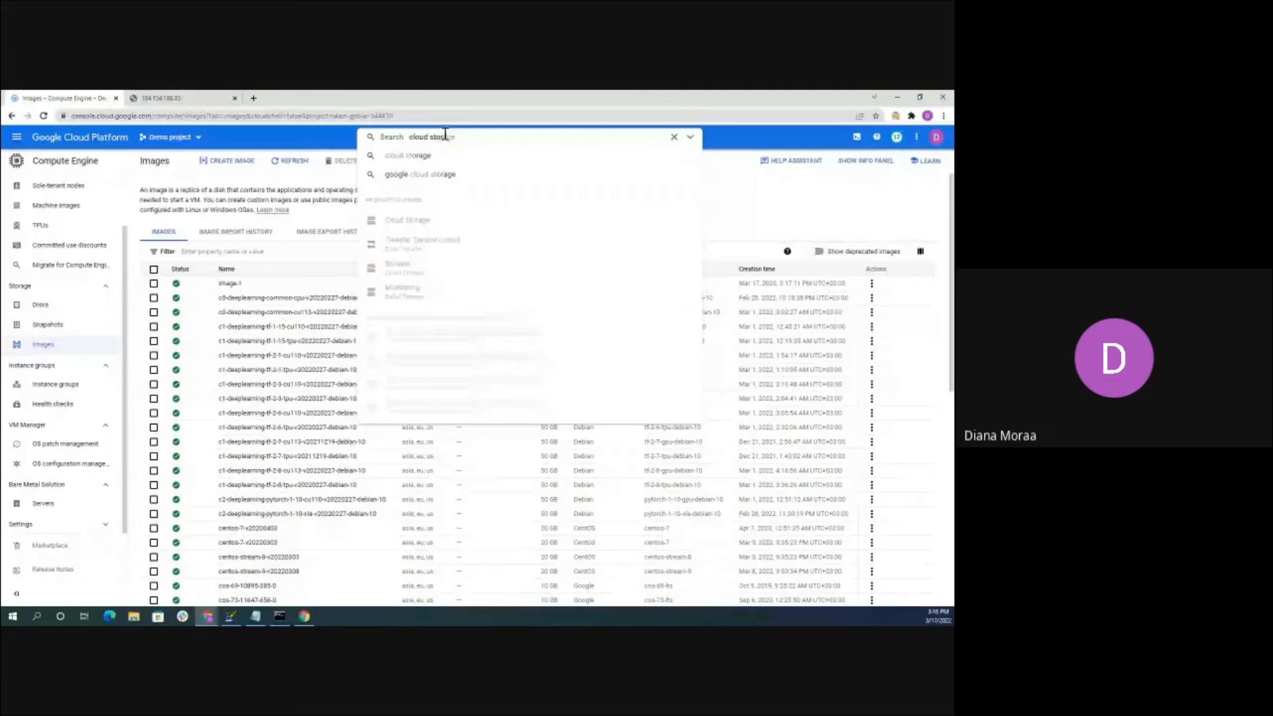
{"action": "left_click", "coordinate": [409, 222]}
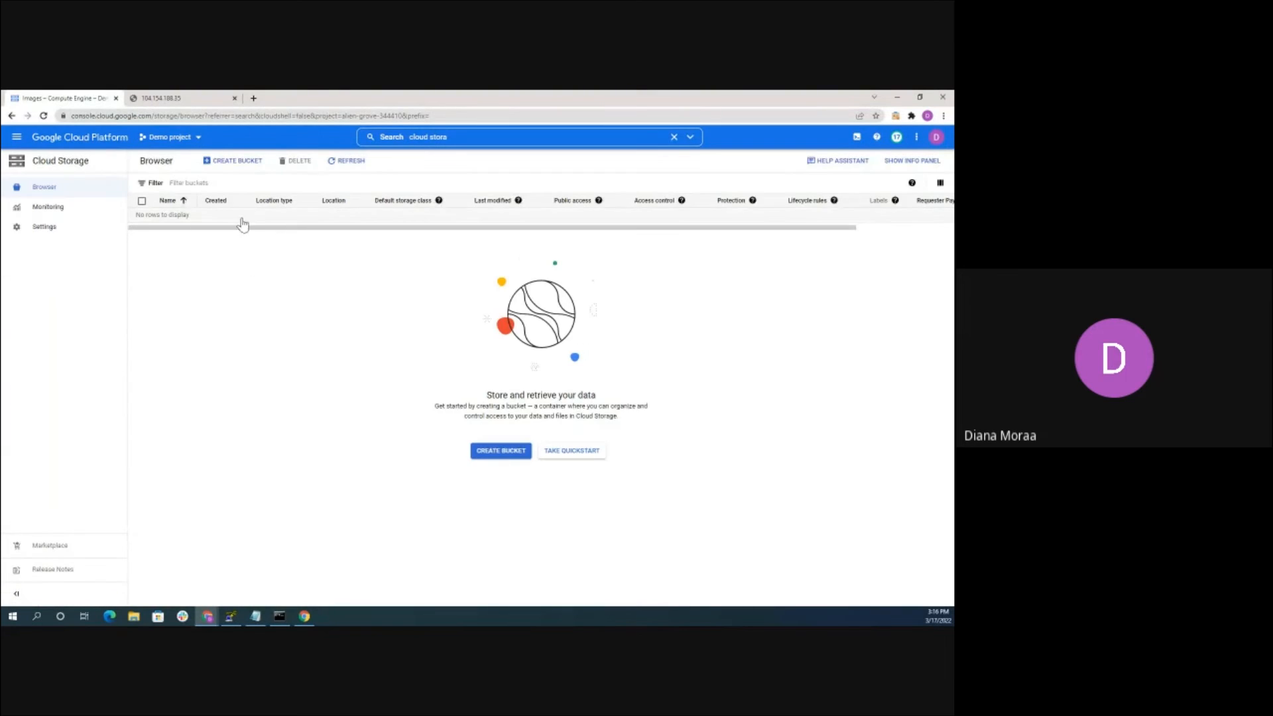
{"action": "left_click", "coordinate": [250, 161]}
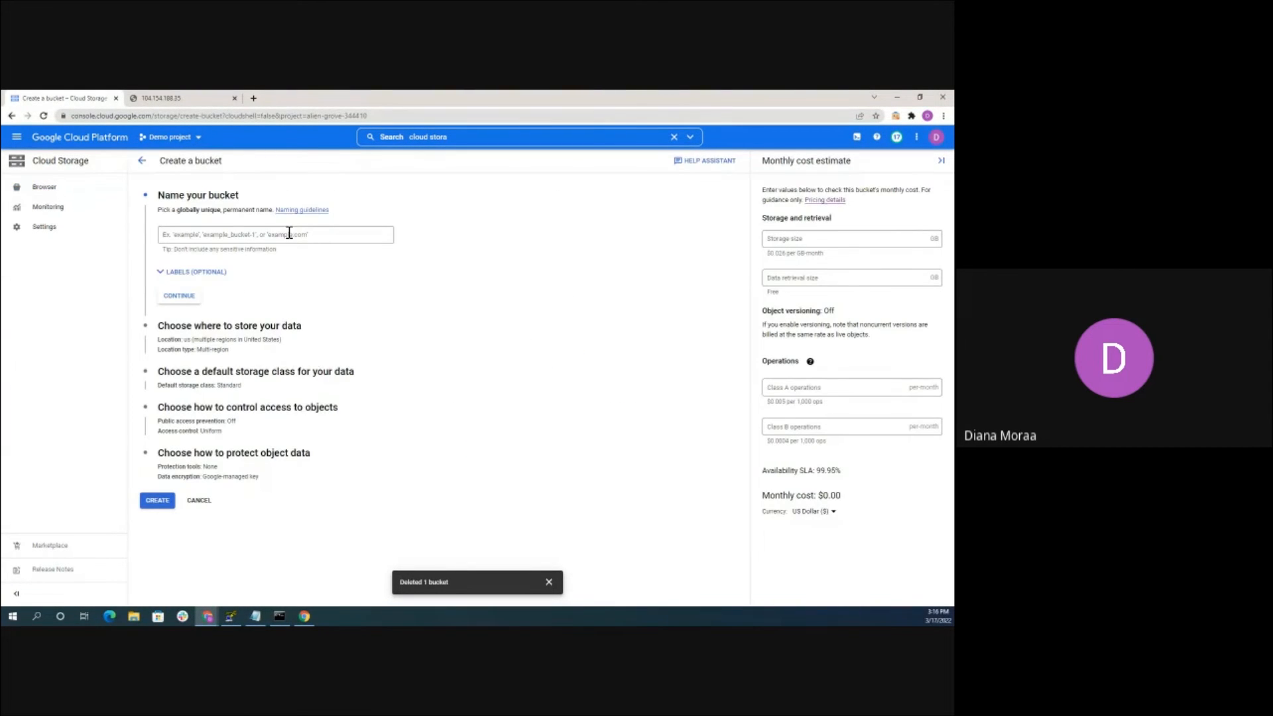
{"action": "left_click", "coordinate": [289, 233]}
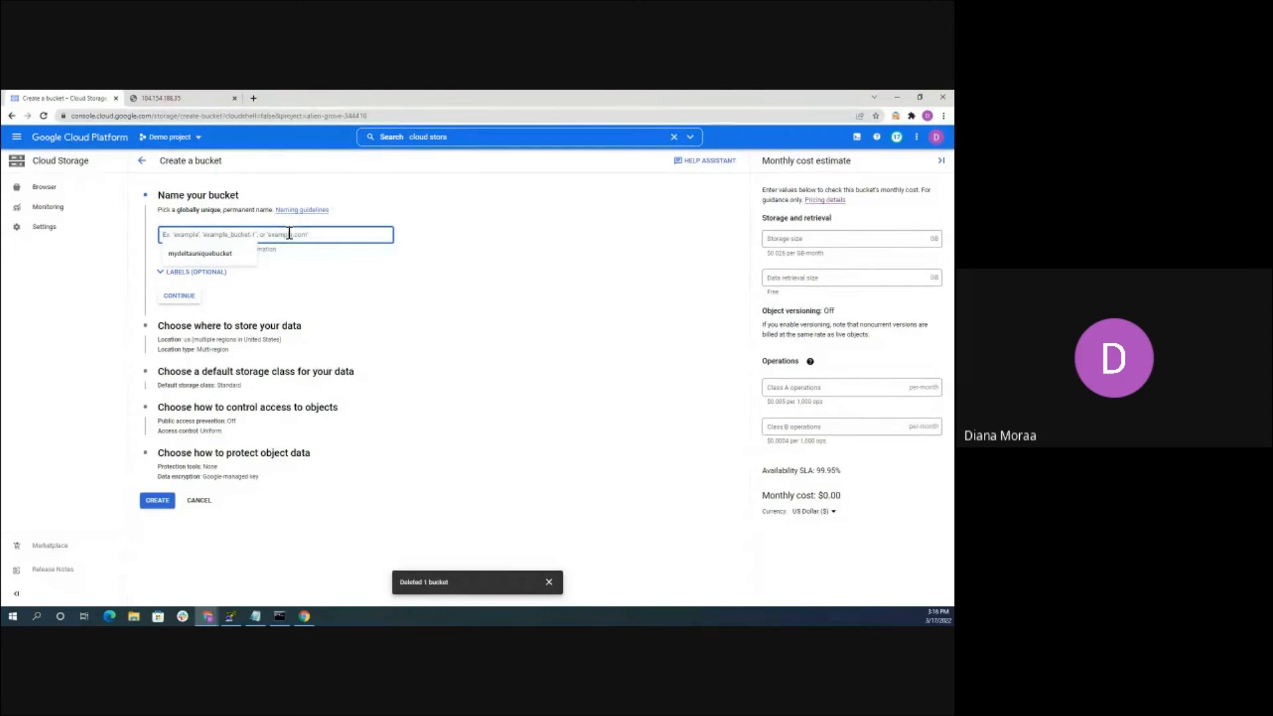
{"action": "type", "text": "pawa"}
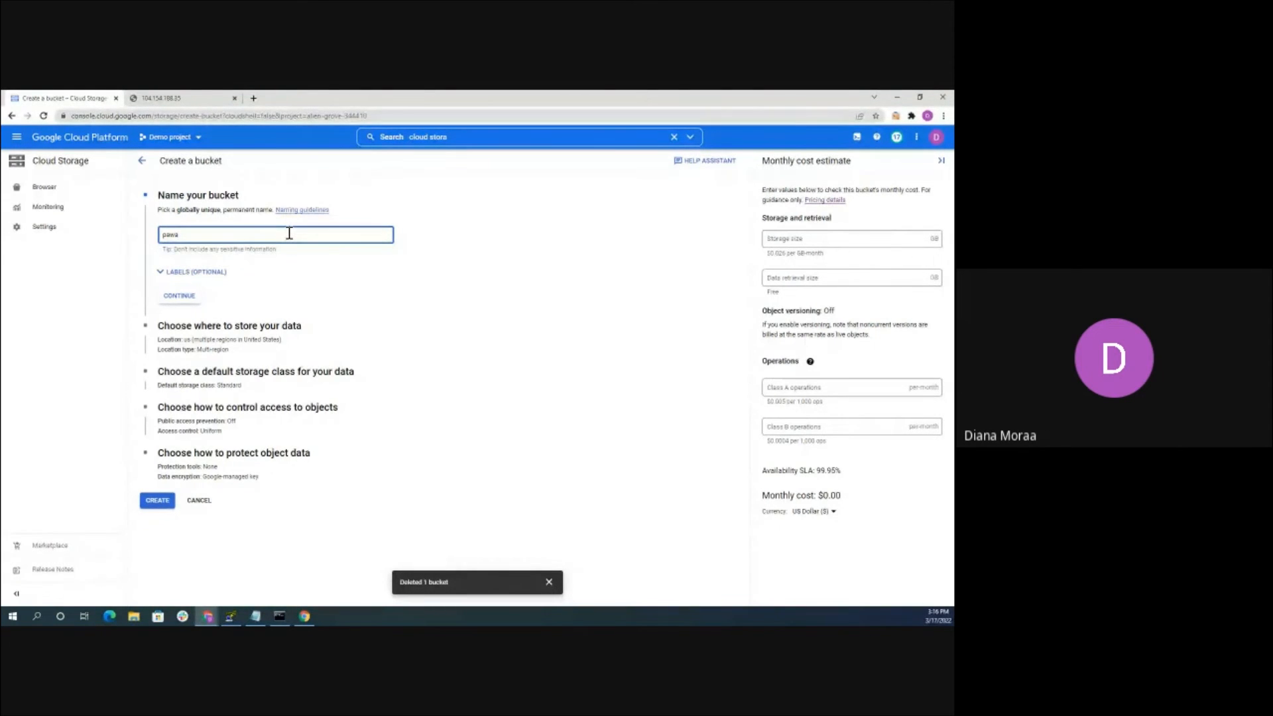
{"action": "type", "text": "ltac"}
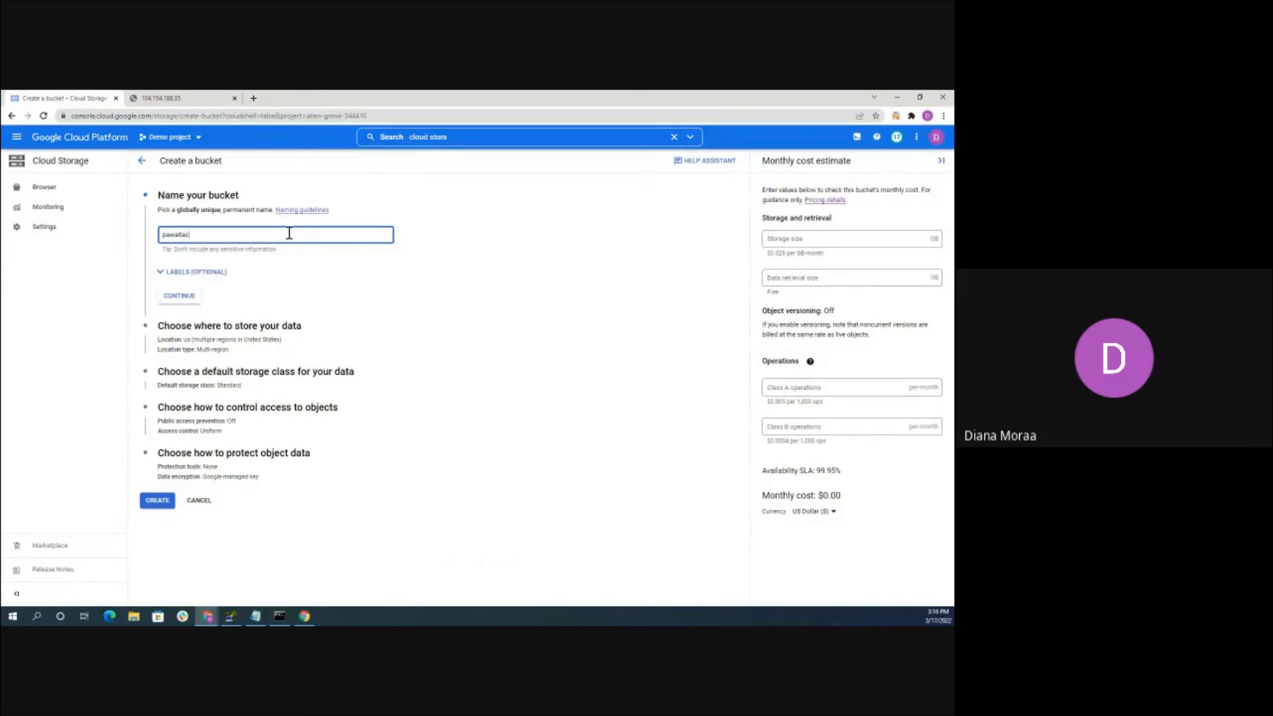
{"action": "type", "text": "ademybucket"}
Accept the bucket name and set location type Region at us-central1 (Iowa)
{"action": "left_click", "coordinate": [179, 295]}
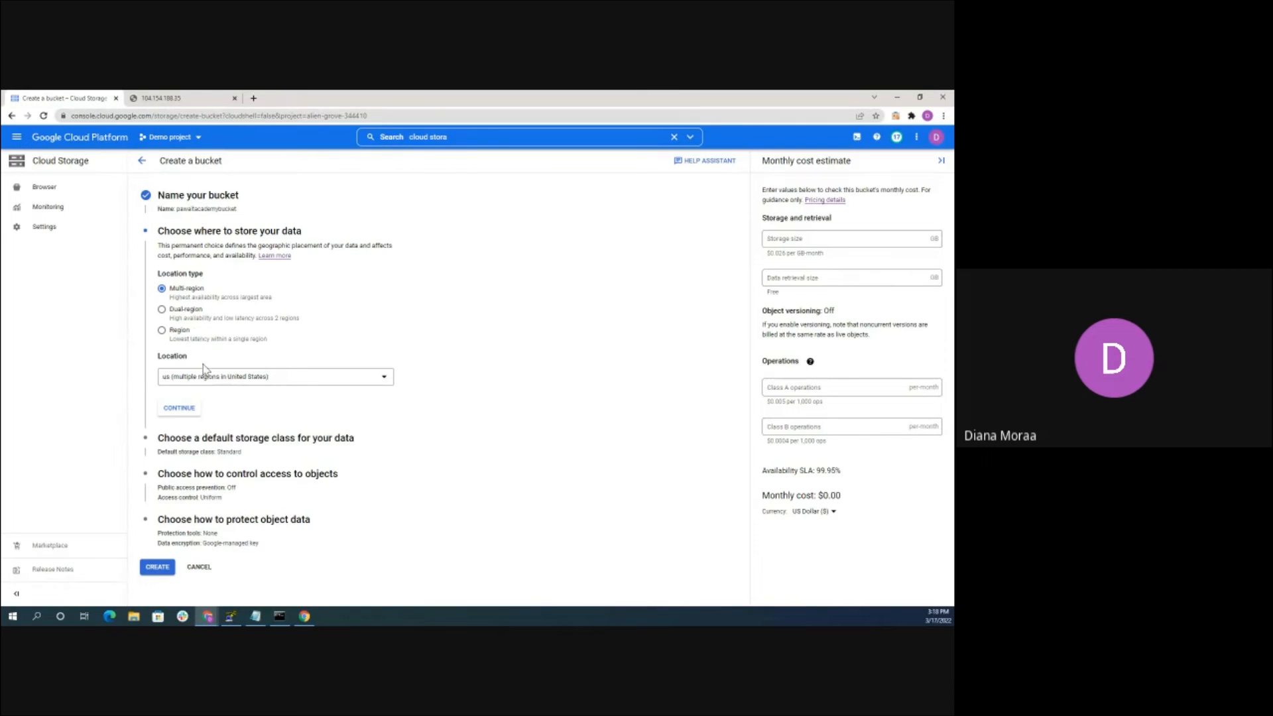
{"action": "left_click", "coordinate": [180, 331]}
{"action": "left_click", "coordinate": [240, 383]}
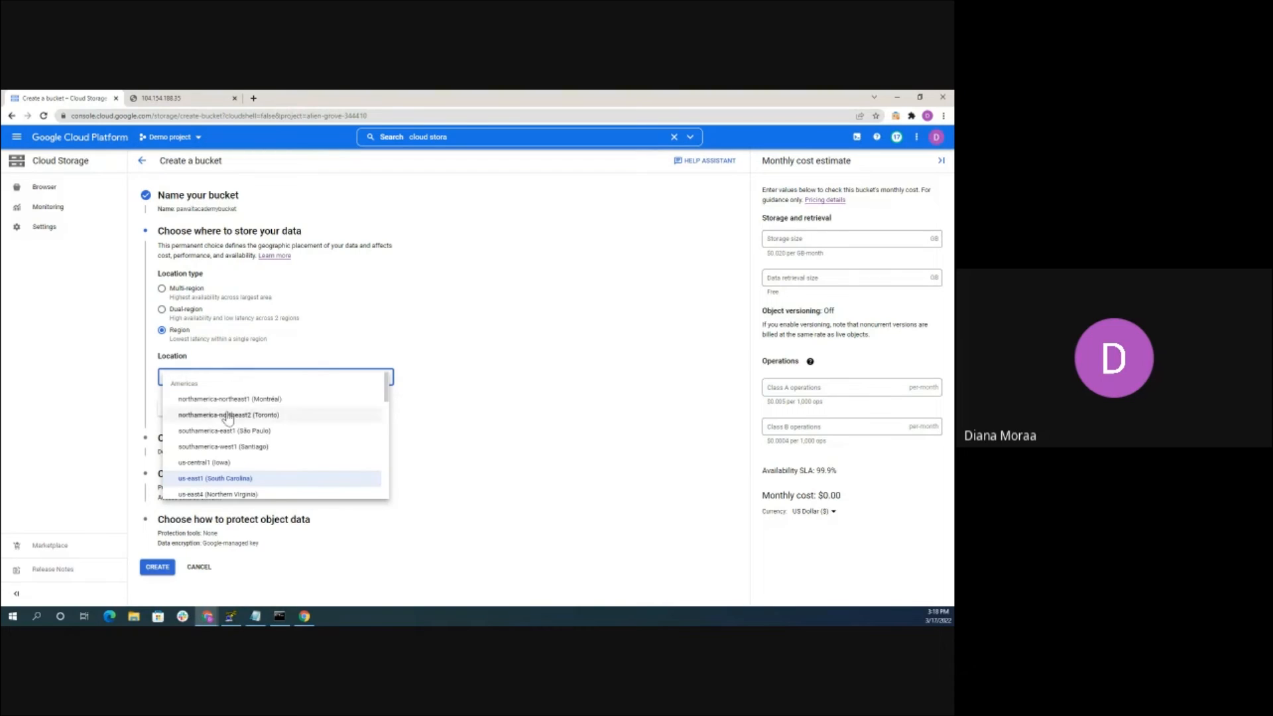
{"action": "left_click", "coordinate": [209, 466]}
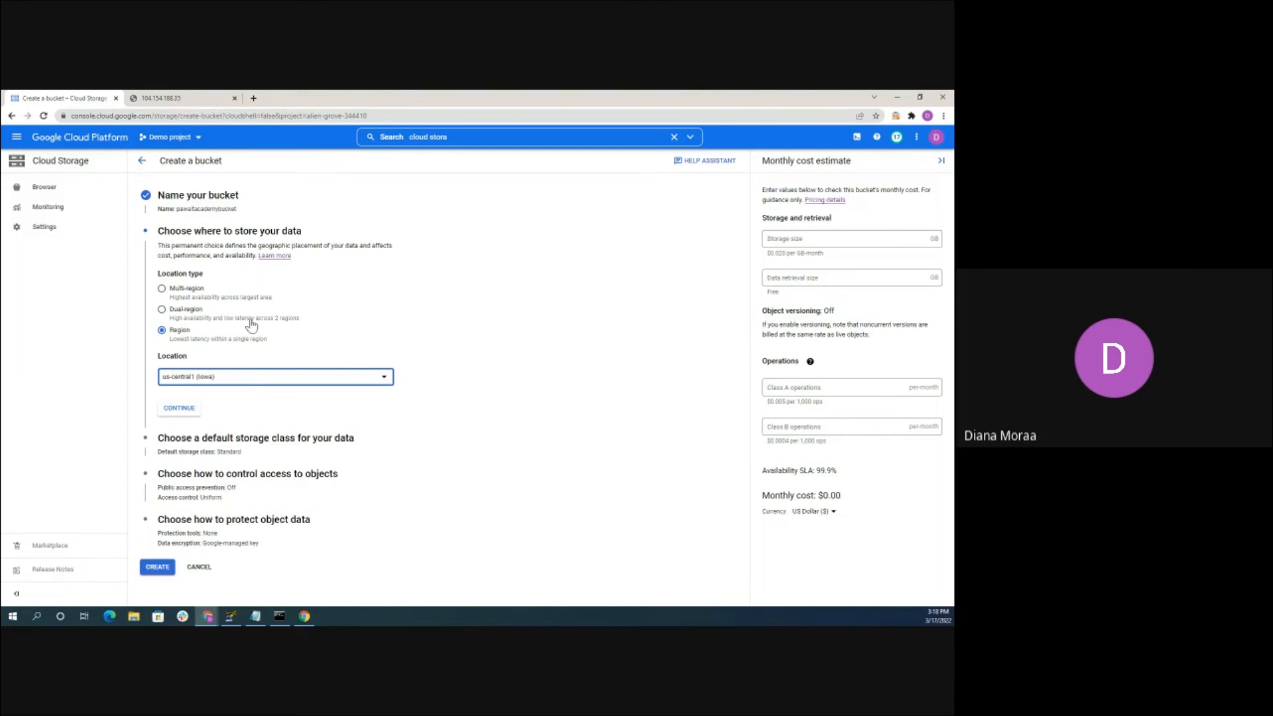
{"action": "left_click", "coordinate": [180, 409]}
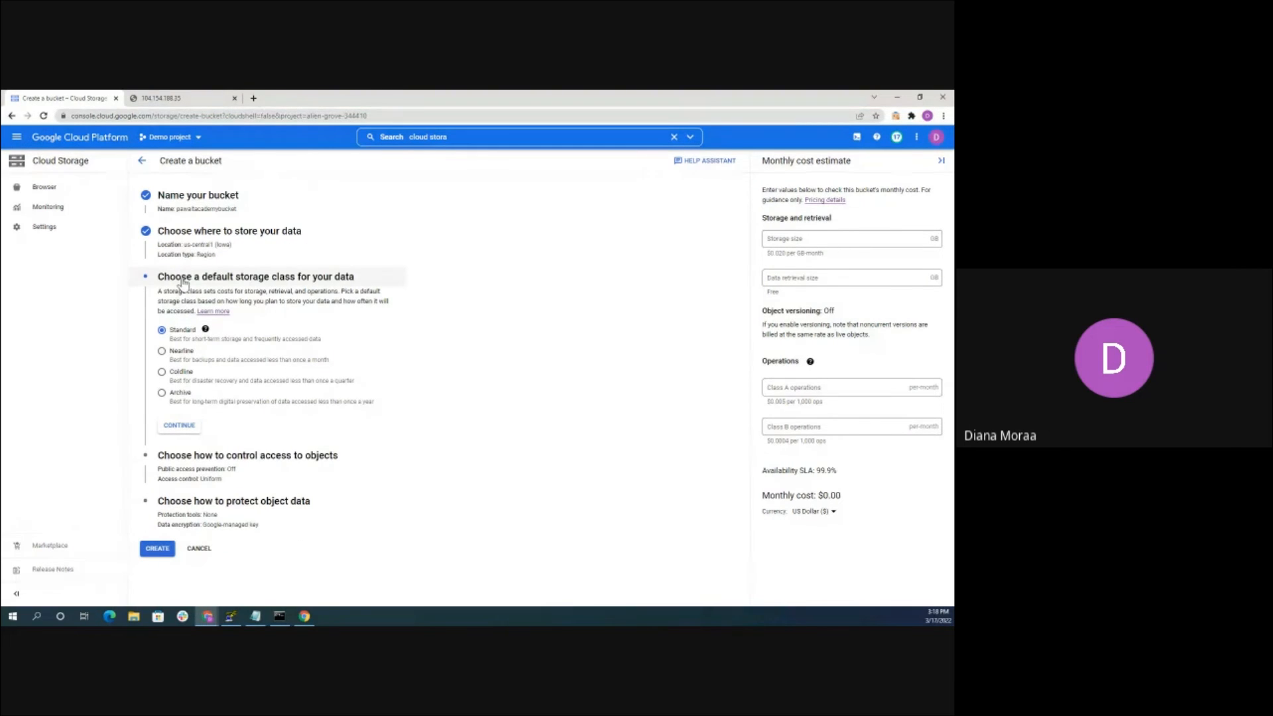
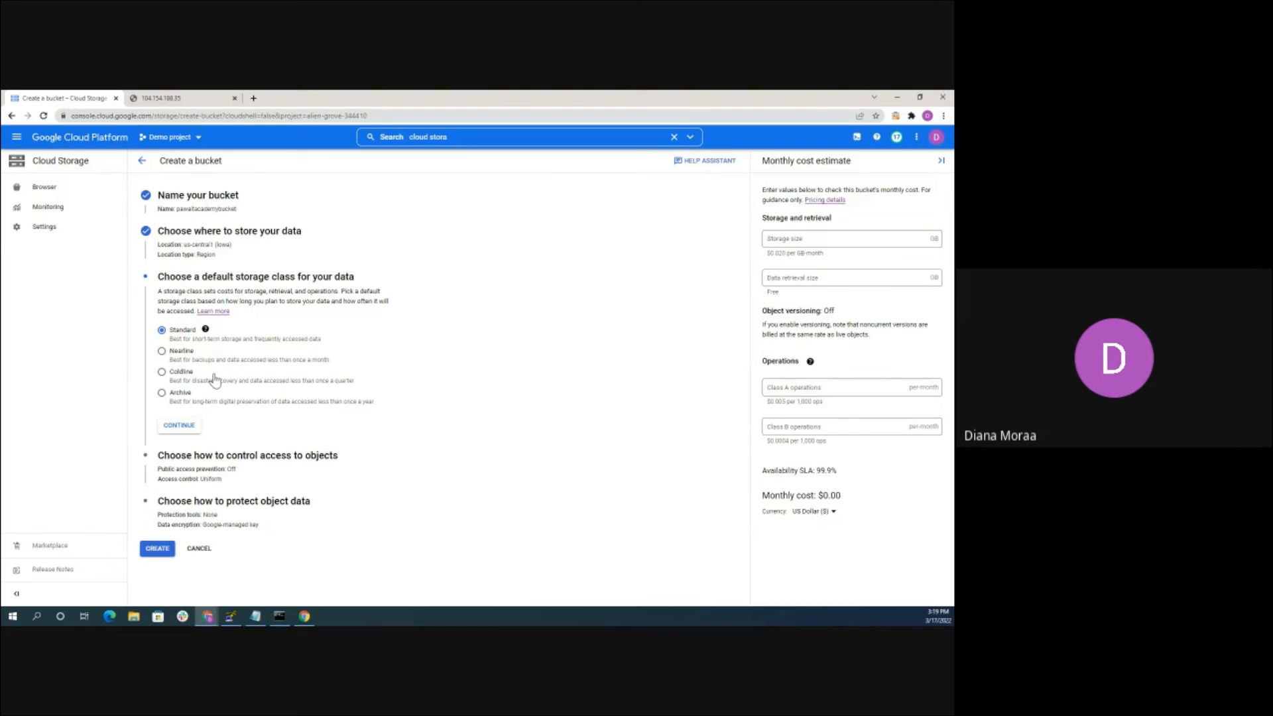
Keep the Standard storage class and uniform access control, then create the bucket with no protection
{"action": "left_click", "coordinate": [179, 425]}
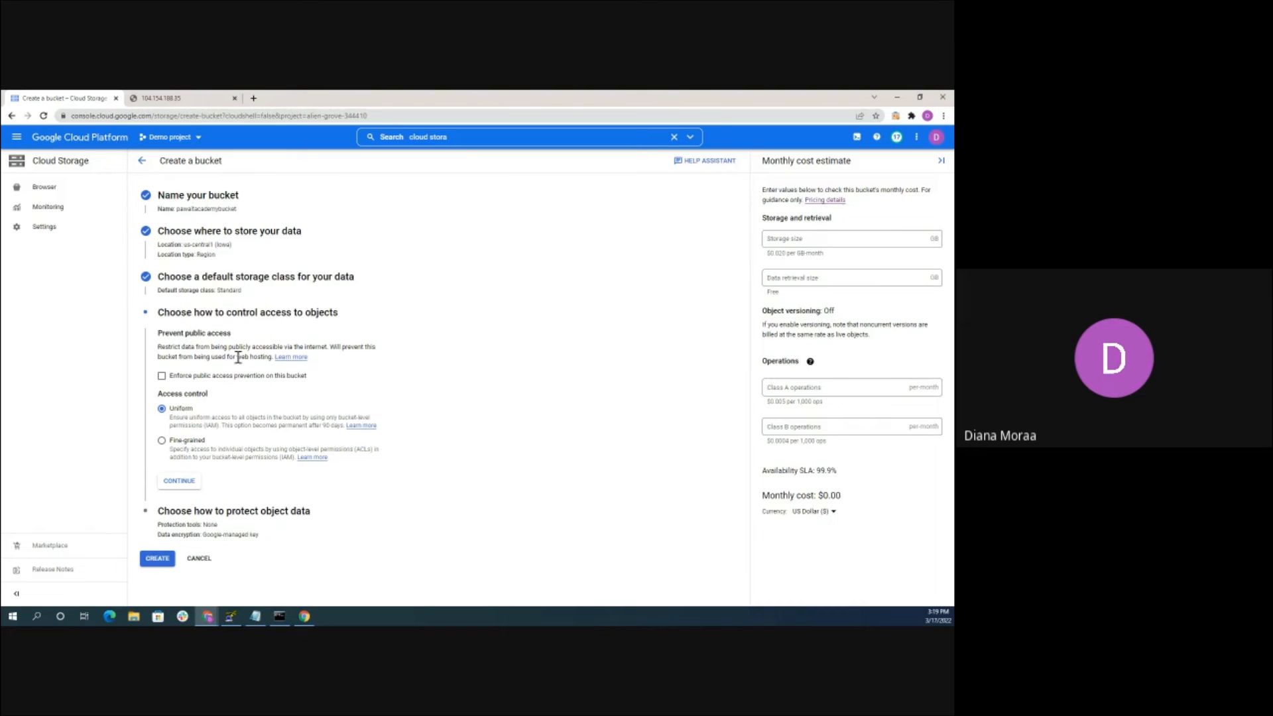
{"action": "left_click", "coordinate": [181, 481]}
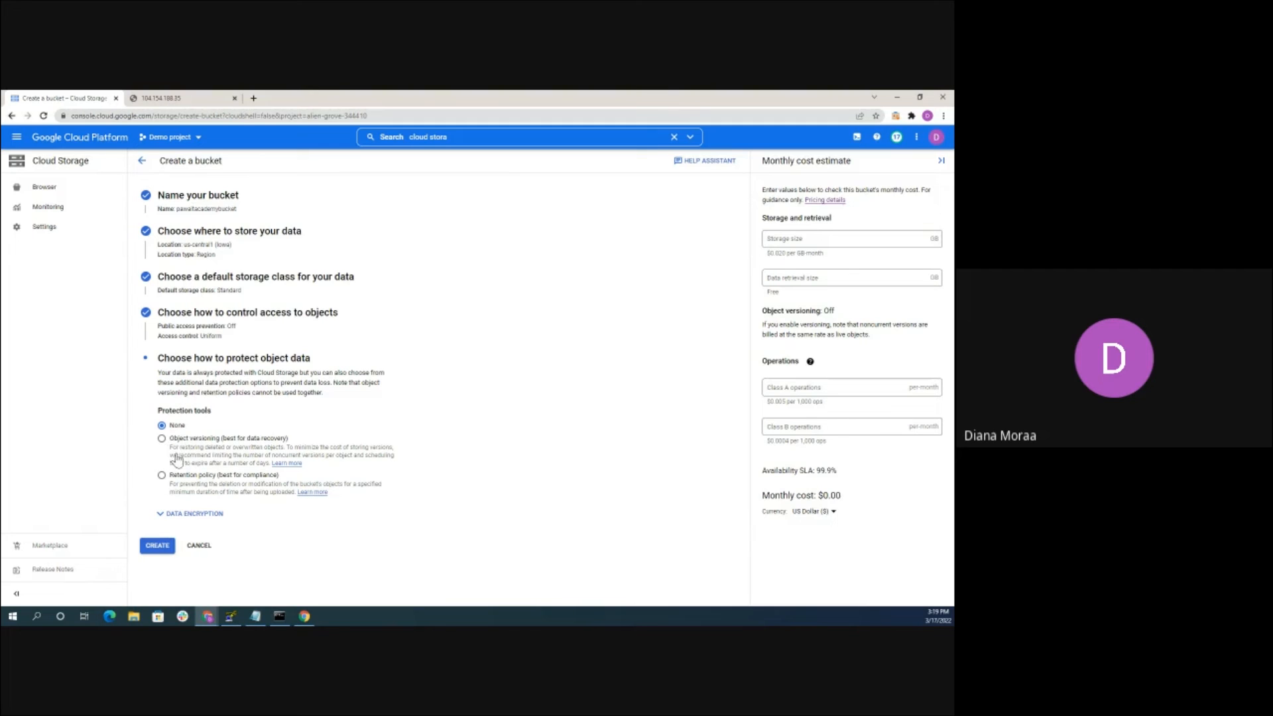
{"action": "left_click", "coordinate": [157, 547]}
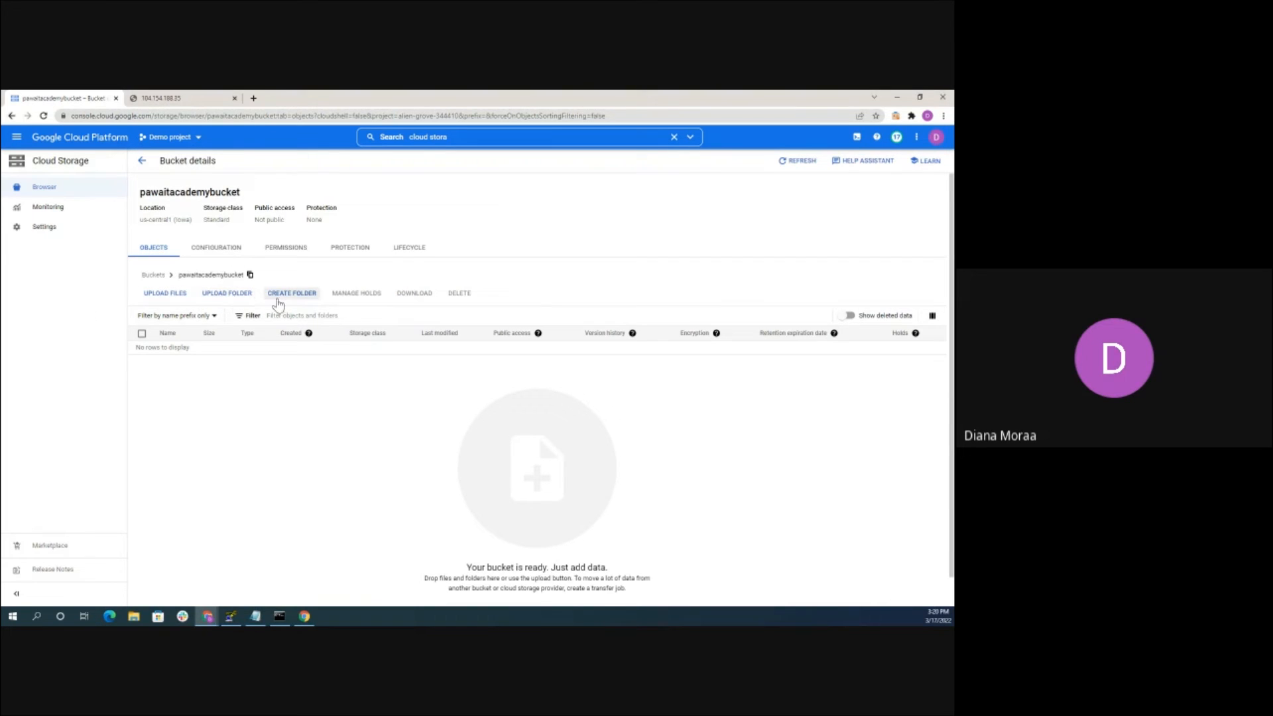
Create a folder named 'myfirstfolder' in the bucket
{"action": "left_click", "coordinate": [290, 298]}
{"action": "left_click", "coordinate": [401, 359]}
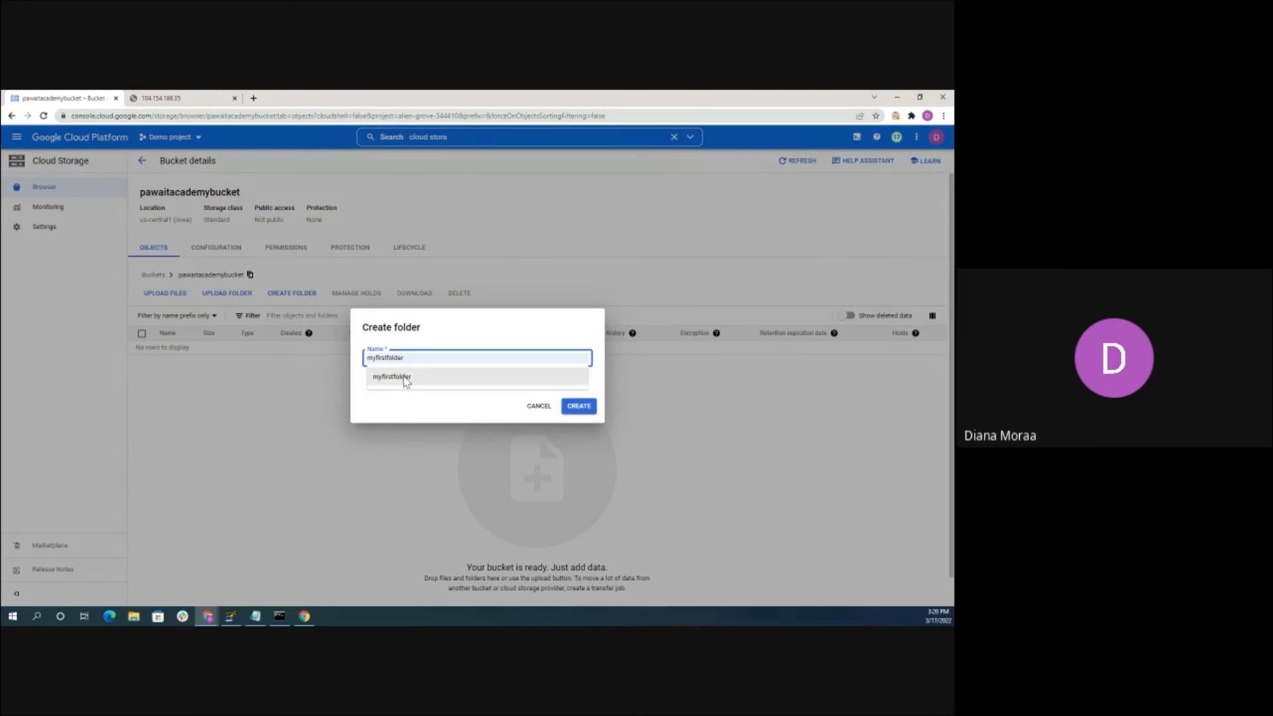
{"action": "left_click", "coordinate": [405, 380]}
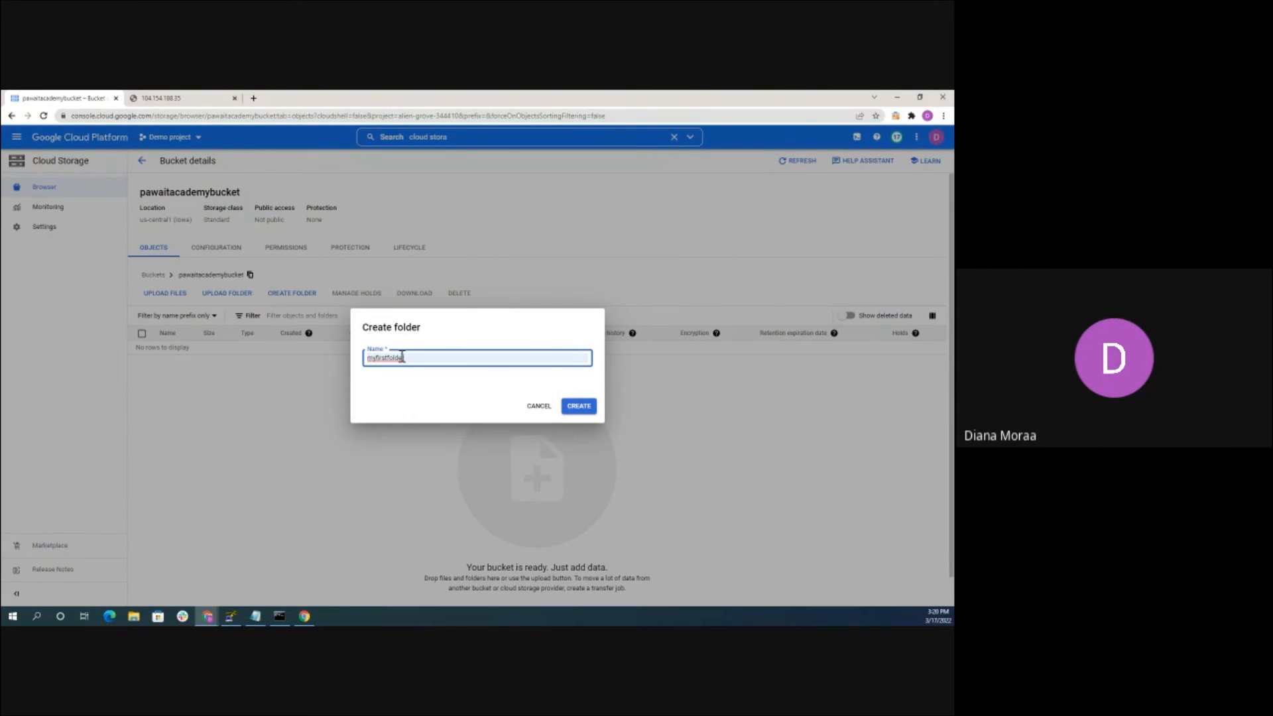
{"action": "left_click", "coordinate": [590, 409]}
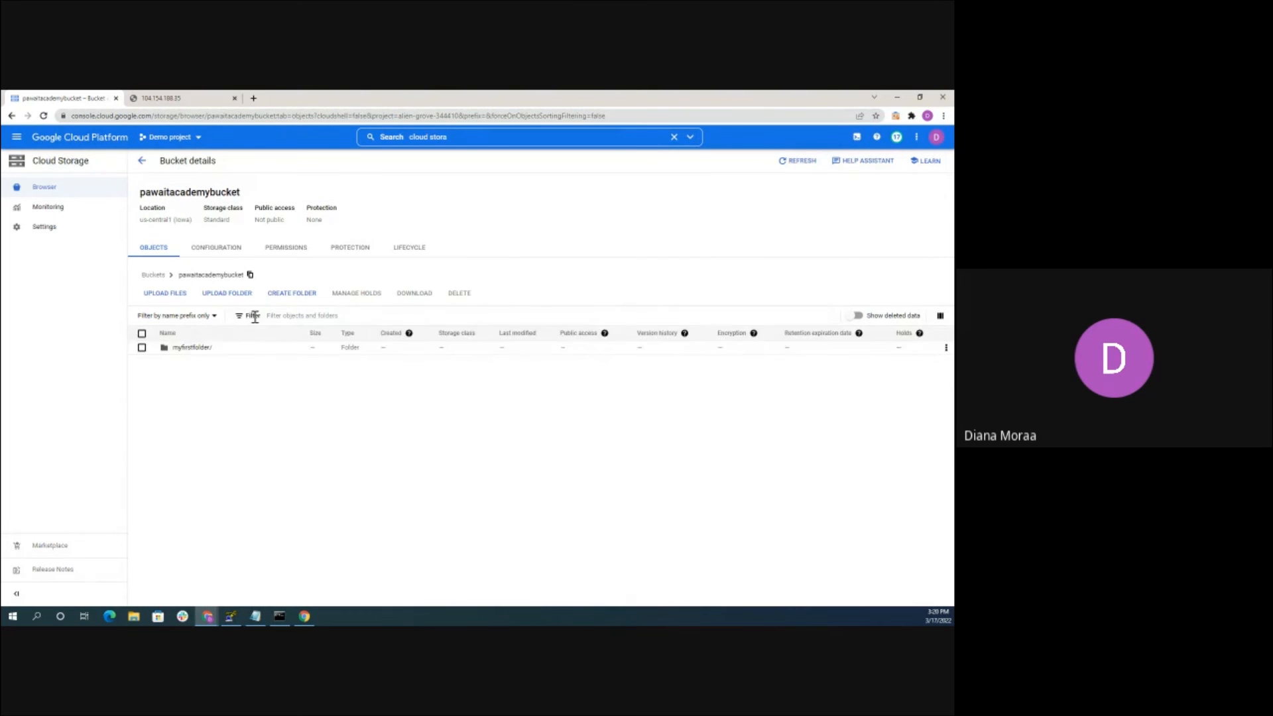
Upload 'PawaIT Logo-3.png' into myfirstfolder and dismiss the success notice
{"action": "left_click", "coordinate": [186, 349]}
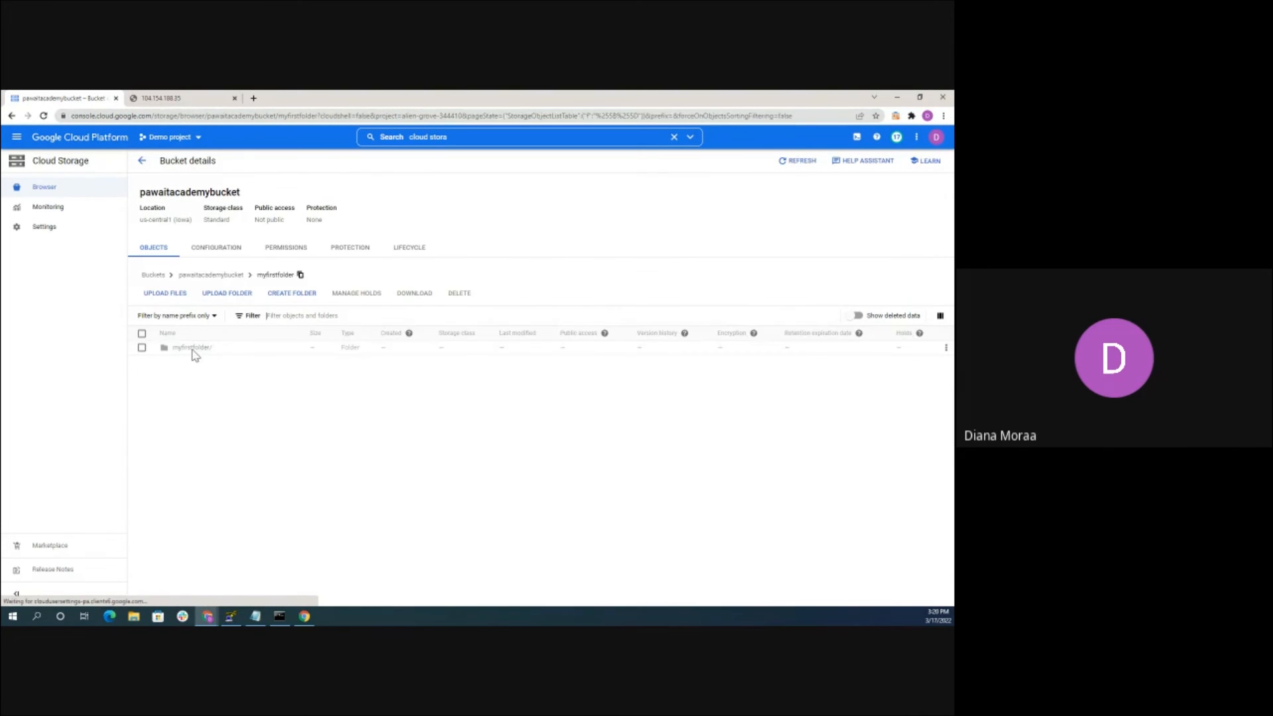
{"action": "left_click", "coordinate": [173, 293]}
{"action": "left_click", "coordinate": [228, 245]}
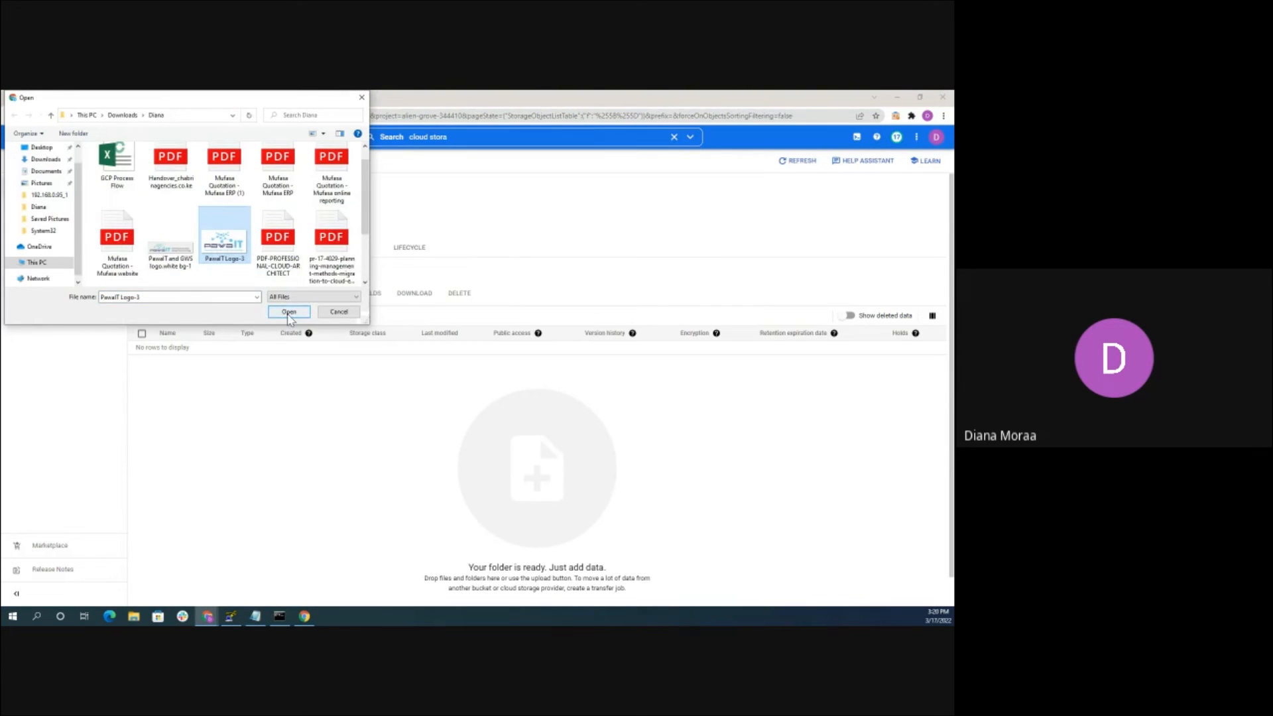
{"action": "left_click", "coordinate": [289, 313]}
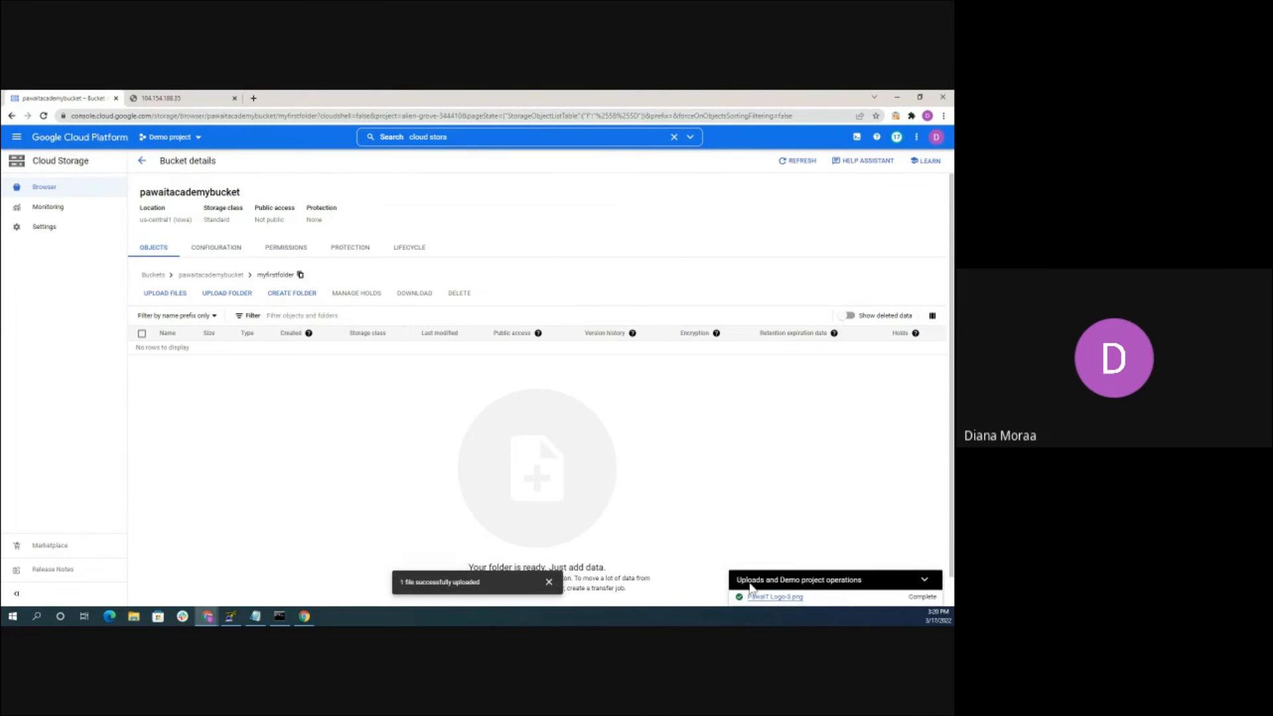
{"action": "left_click", "coordinate": [550, 582]}
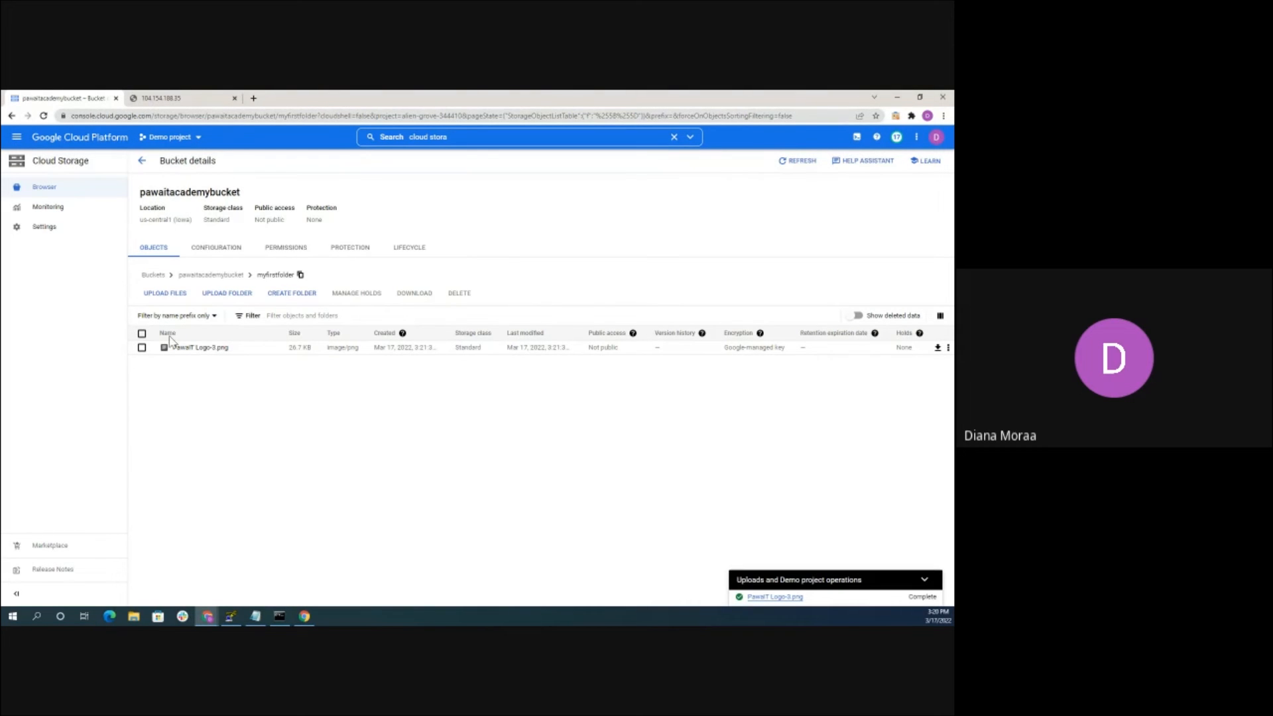
Go to IAM & Admin > IAM to list Demo project's principals
{"action": "left_click", "coordinate": [16, 137]}
{"action": "scroll", "coordinate": [64, 403], "scroll_direction": "down", "scroll_amount": 3}
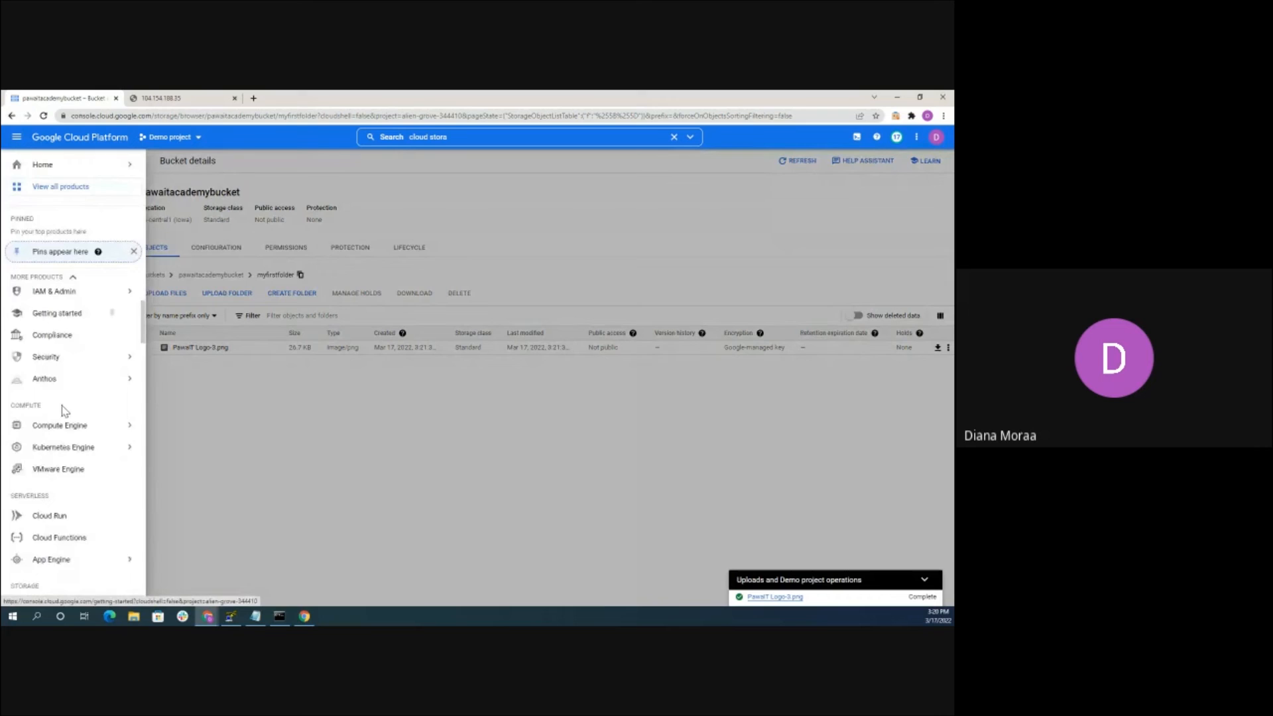
{"action": "mouse_move", "coordinate": [65, 399]}
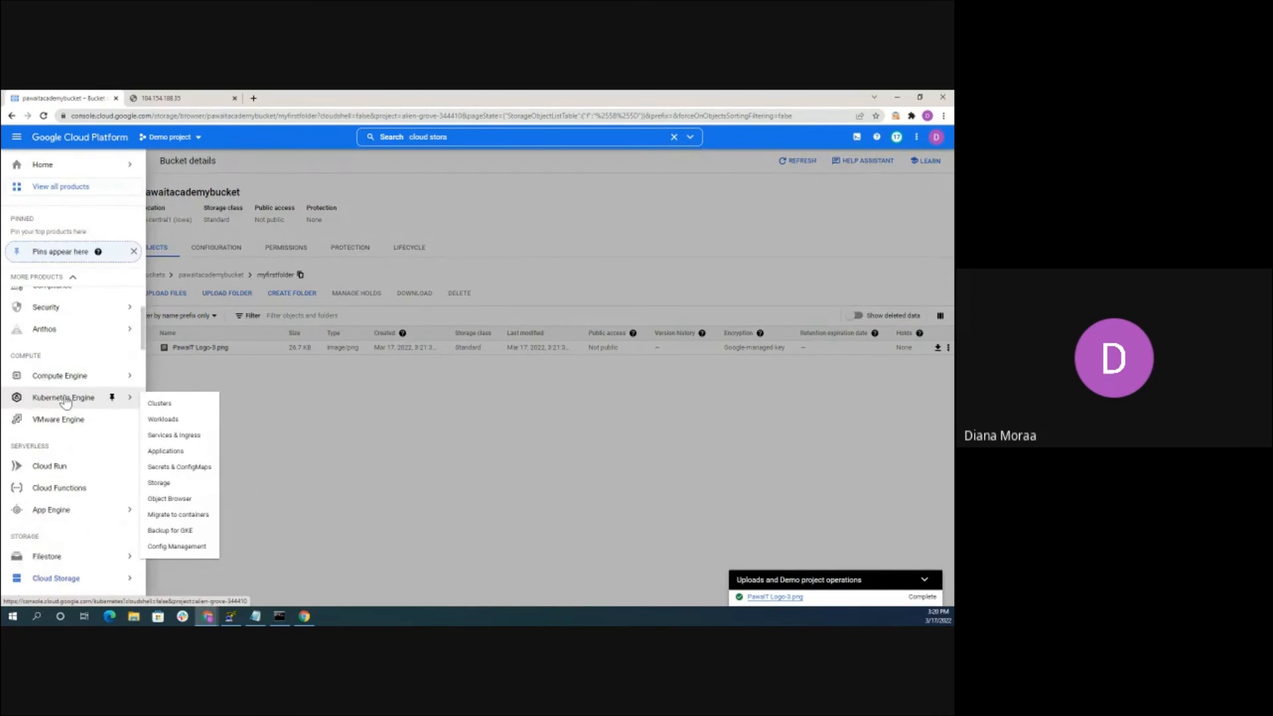
{"action": "scroll", "coordinate": [65, 399], "scroll_direction": "up", "scroll_amount": 2}
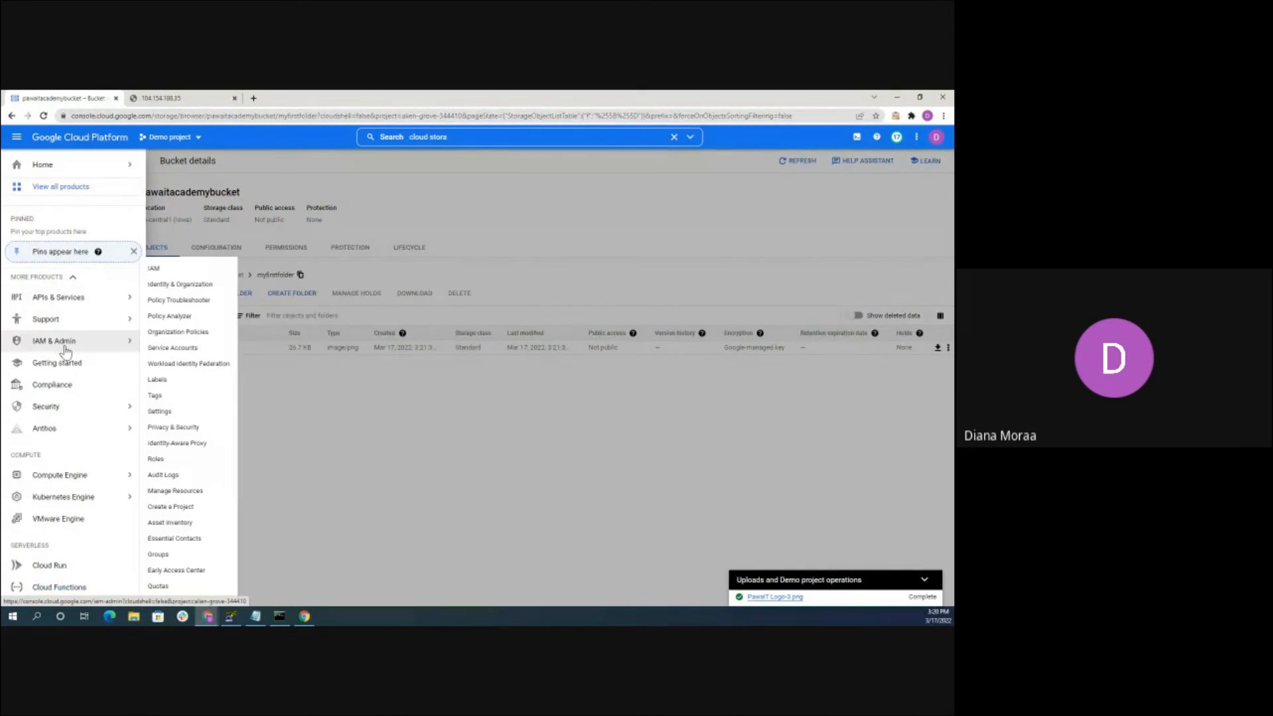
{"action": "left_click", "coordinate": [72, 339]}
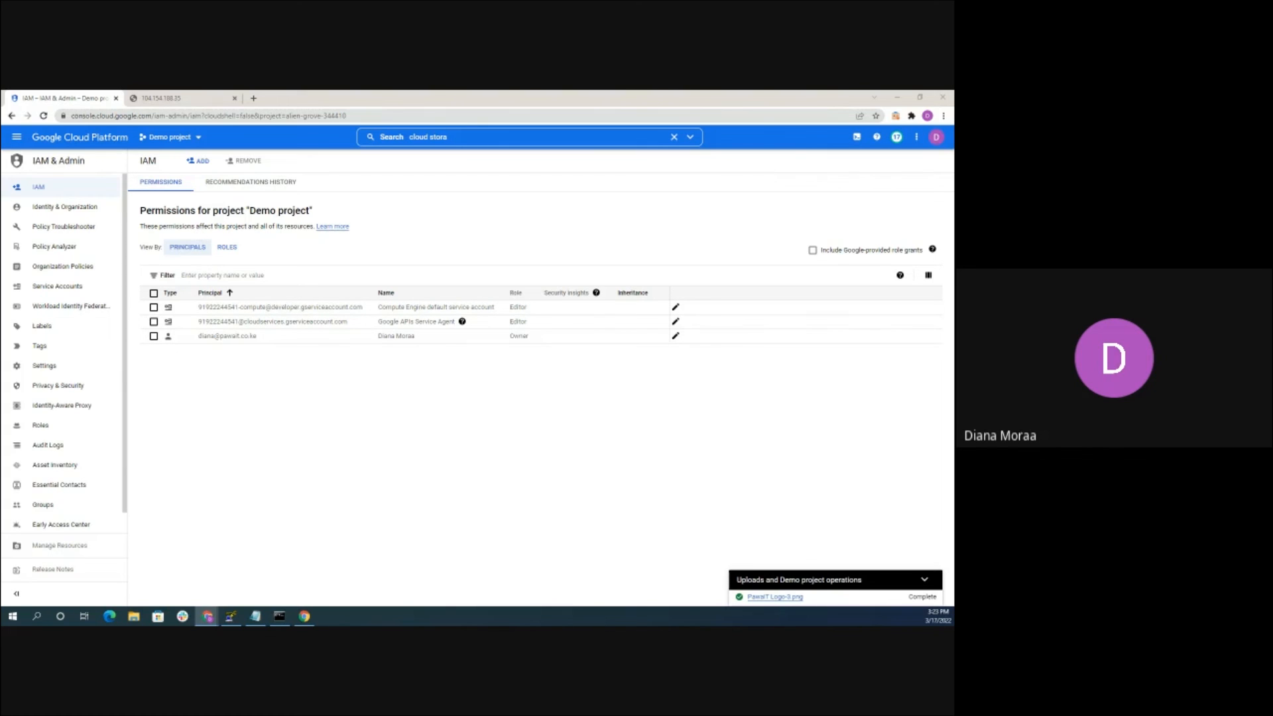
Add a colleague's e-mail as a new Demo project principal and open the role list
{"action": "left_click", "coordinate": [202, 162]}
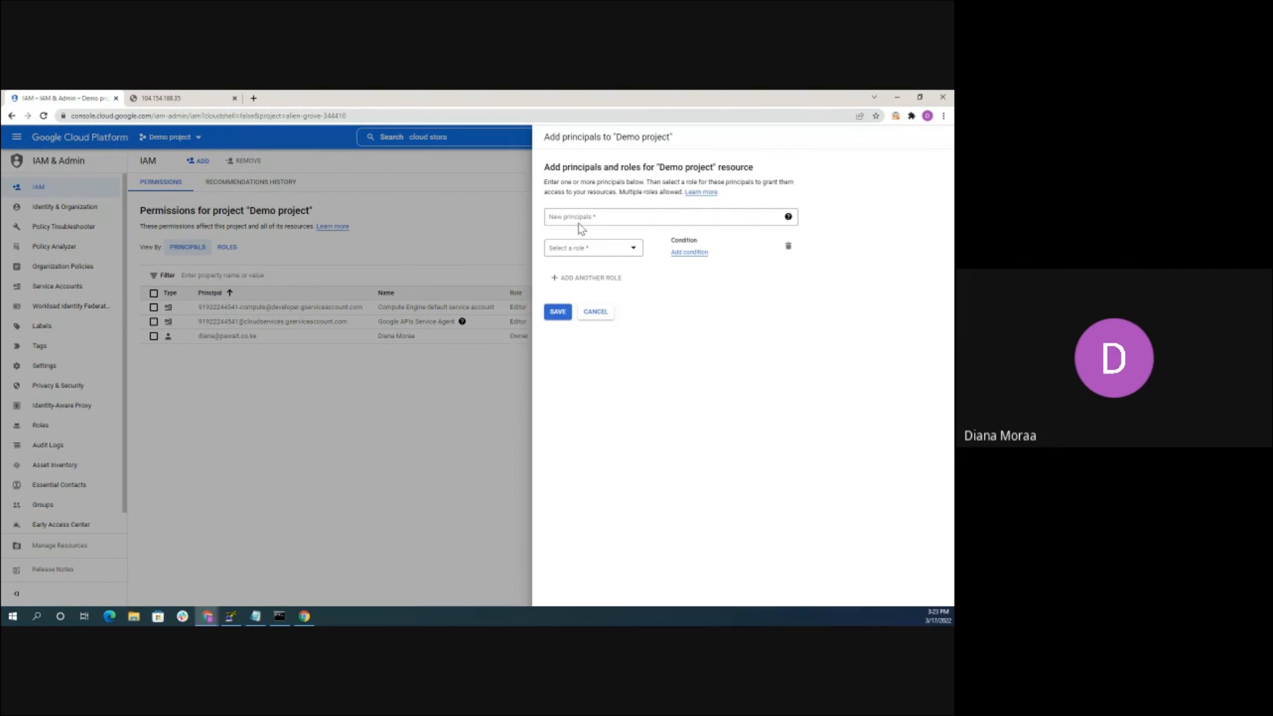
{"action": "left_click", "coordinate": [580, 218]}
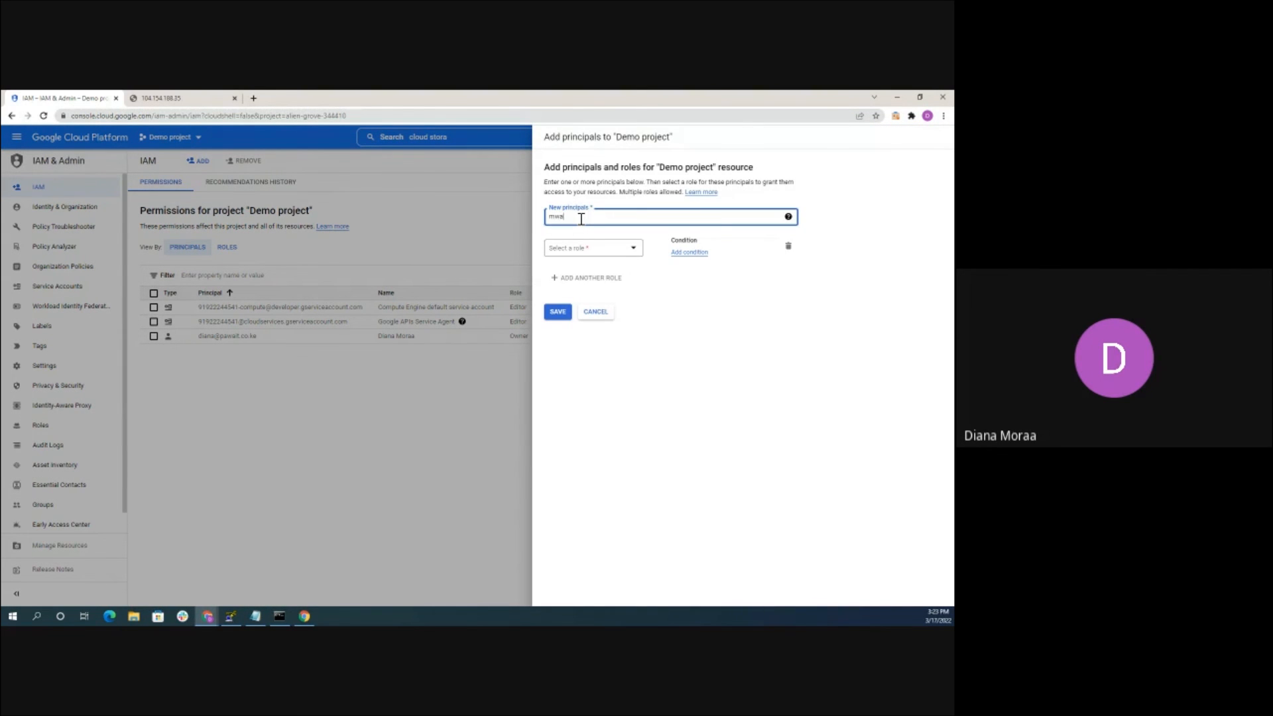
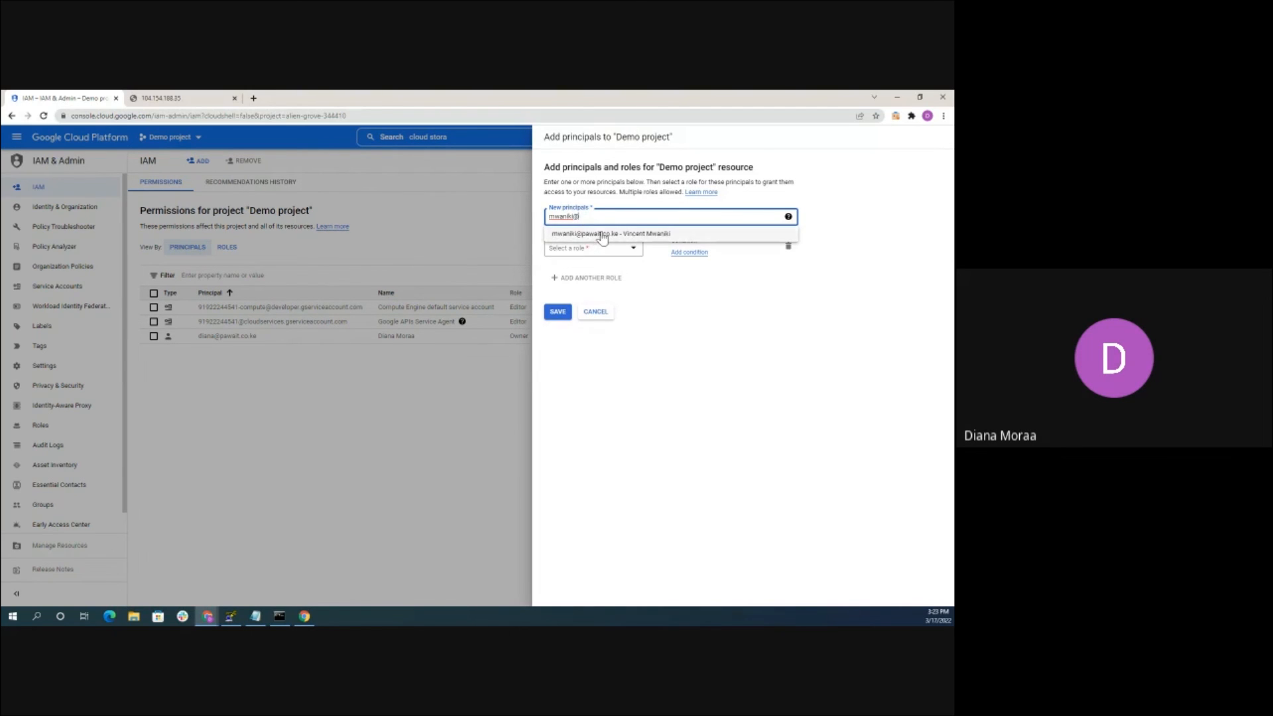
{"action": "left_click", "coordinate": [600, 234]}
{"action": "left_click", "coordinate": [578, 248]}
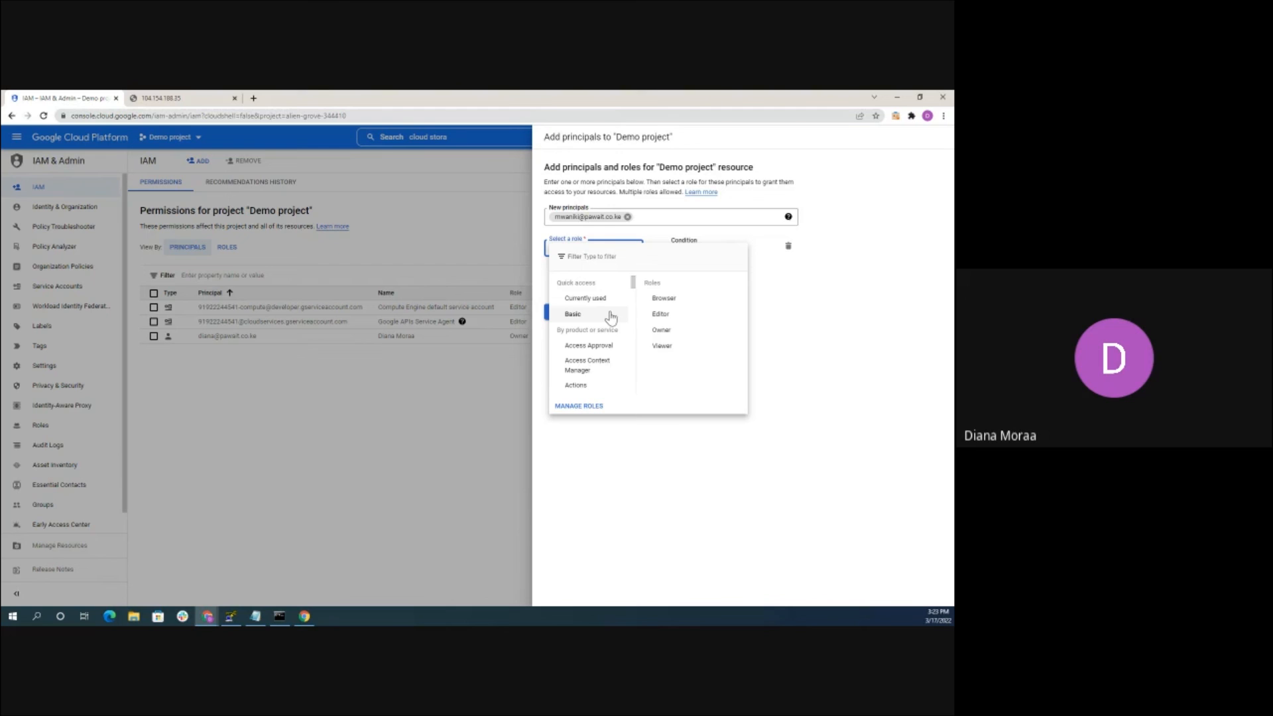
Filter the role list by 'cloud storage' and browse the matching roles
{"action": "scroll", "coordinate": [605, 325], "scroll_direction": "down", "scroll_amount": 4}
{"action": "scroll", "coordinate": [600, 335], "scroll_direction": "down", "scroll_amount": 4}
{"action": "scroll", "coordinate": [595, 318], "scroll_direction": "down", "scroll_amount": 5}
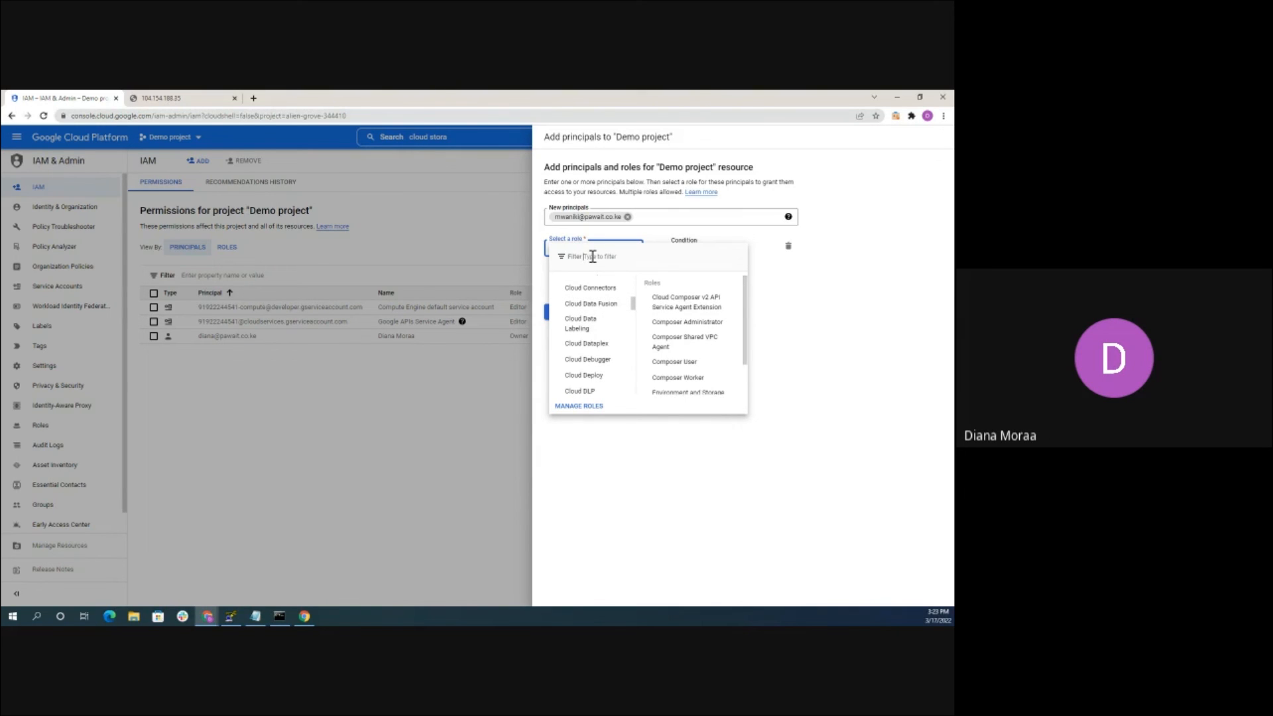
{"action": "type", "text": "cloud"}
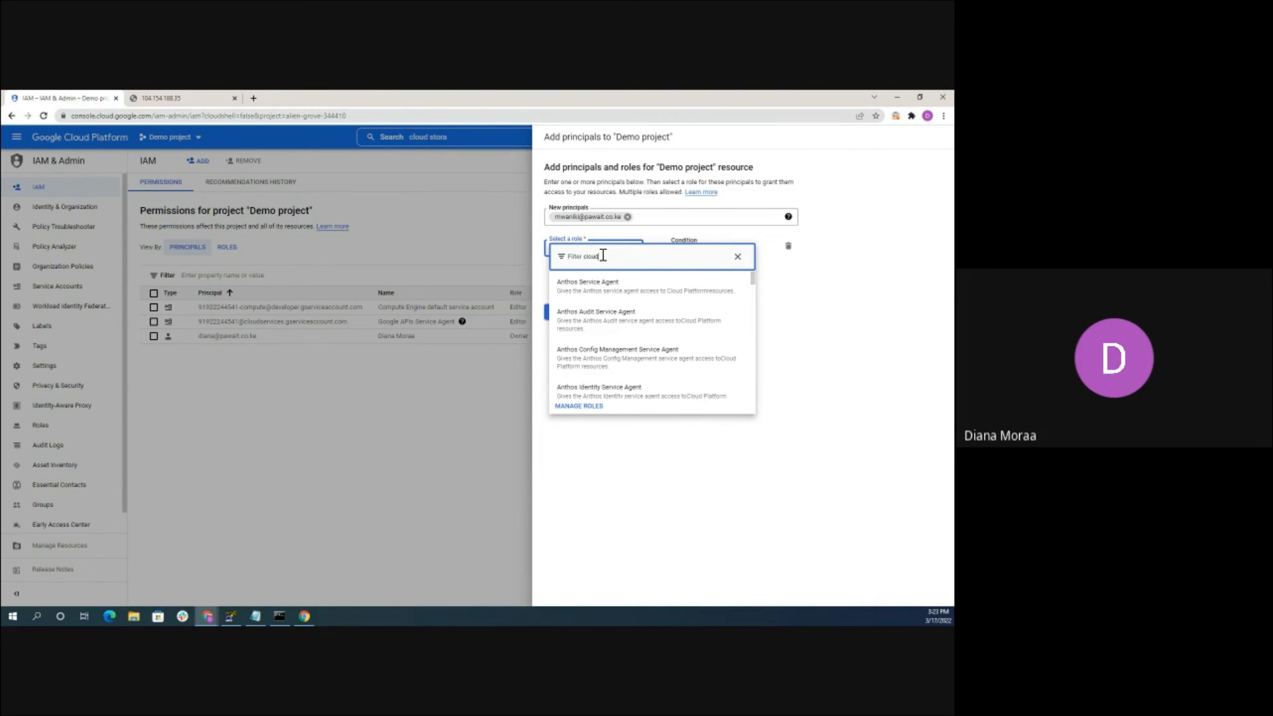
{"action": "type", "text": " stora"}
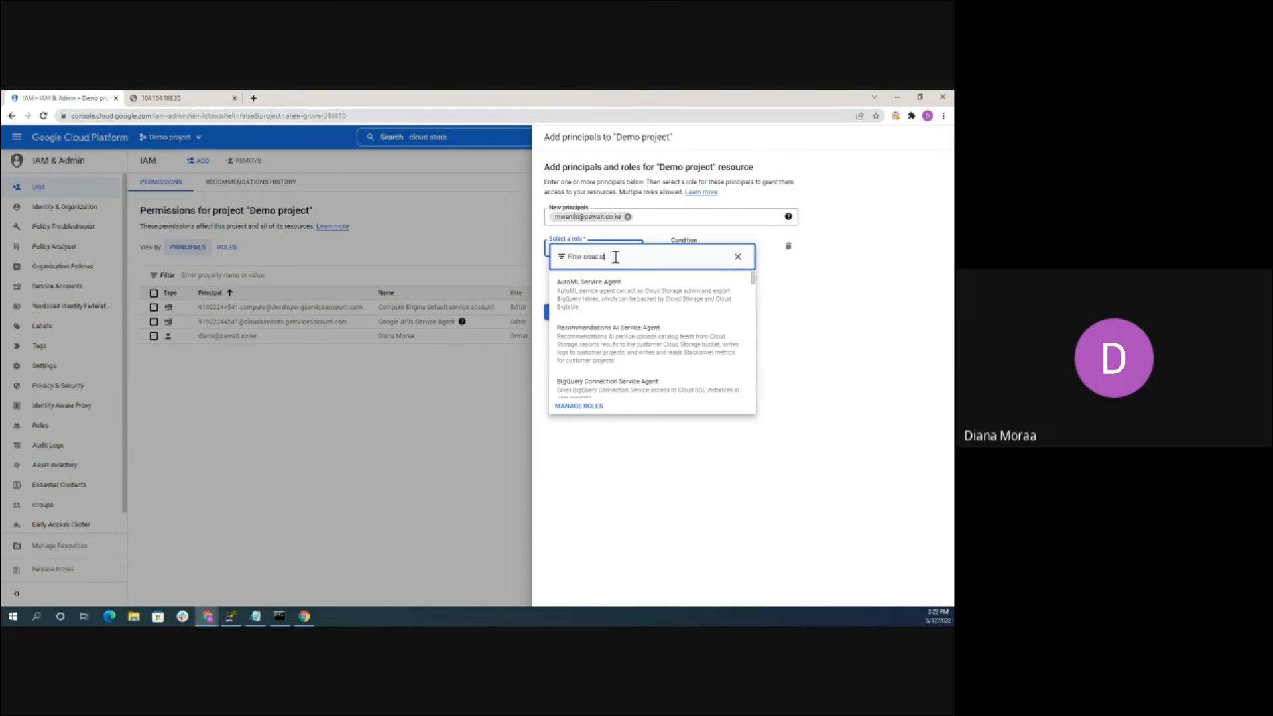
{"action": "type", "text": "ge"}
{"action": "scroll", "coordinate": [613, 318], "scroll_direction": "down", "scroll_amount": 5}
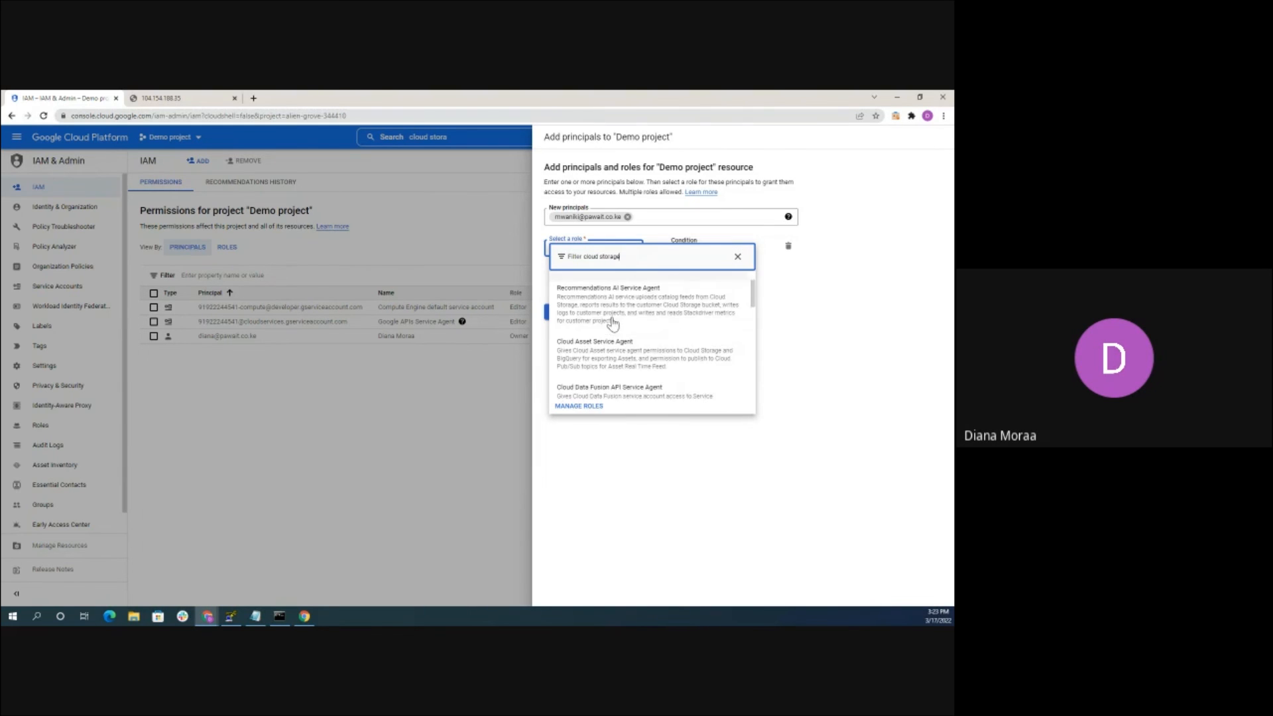
{"action": "scroll", "coordinate": [613, 325], "scroll_direction": "down", "scroll_amount": 5}
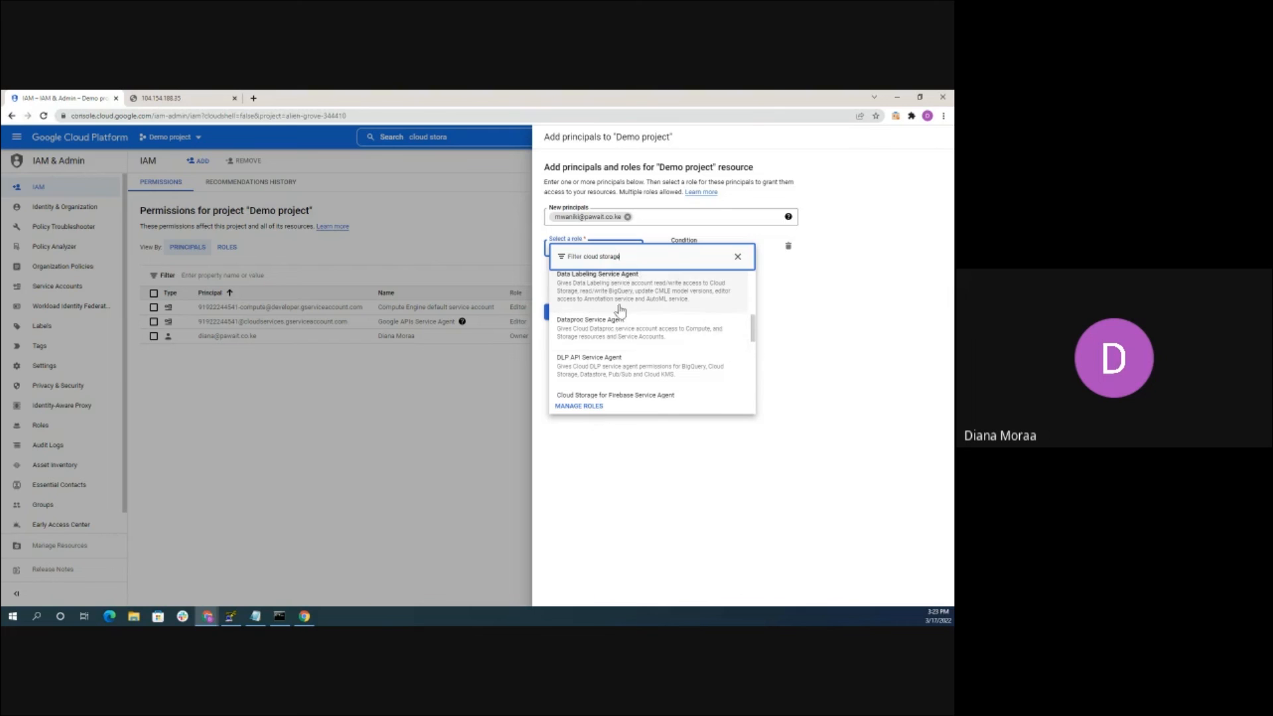
{"action": "scroll", "coordinate": [608, 329], "scroll_direction": "down", "scroll_amount": 3}
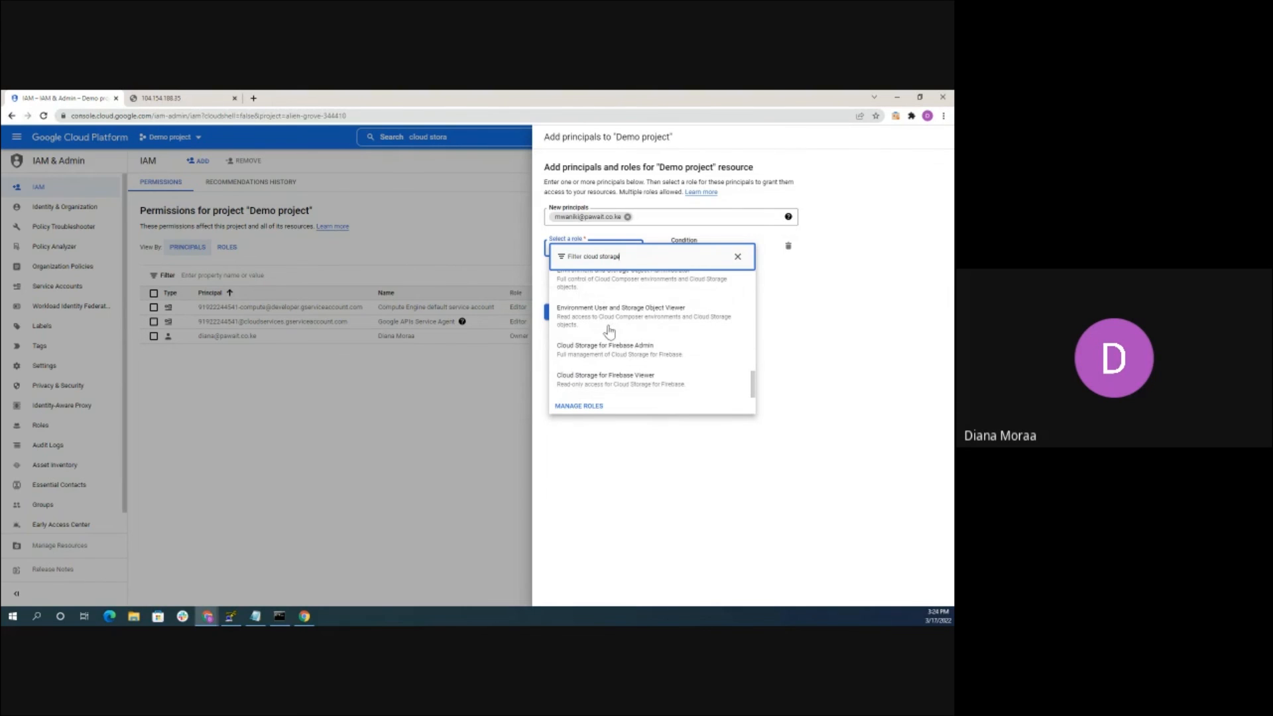
{"action": "scroll", "coordinate": [611, 336], "scroll_direction": "up", "scroll_amount": 4}
{"action": "scroll", "coordinate": [610, 335], "scroll_direction": "up", "scroll_amount": 5}
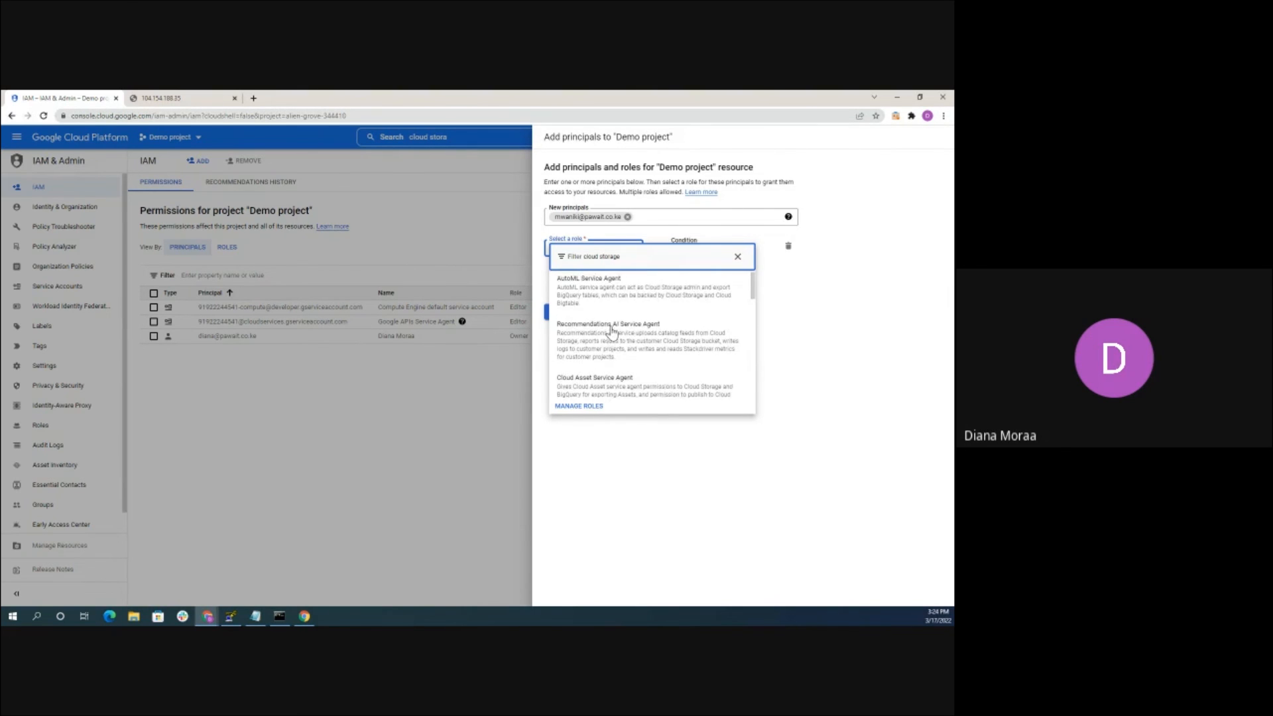
{"action": "scroll", "coordinate": [621, 302], "scroll_direction": "down", "scroll_amount": 3}
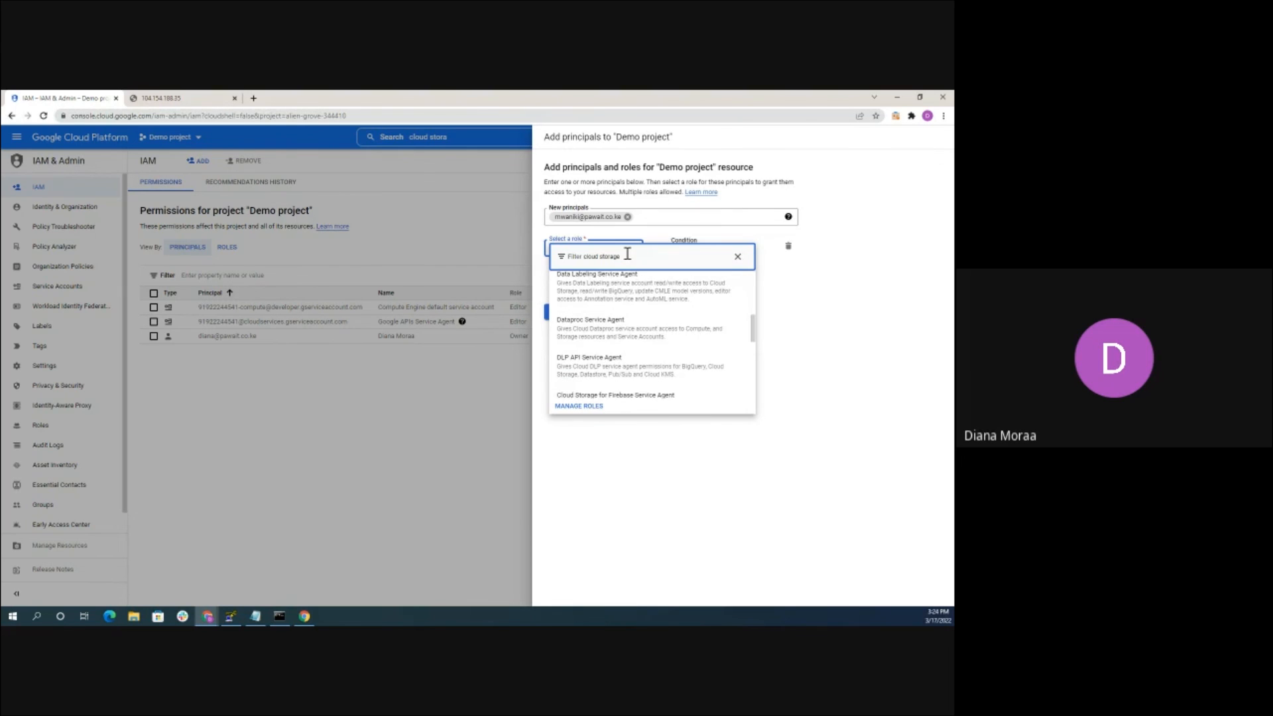
{"action": "scroll", "coordinate": [618, 321], "scroll_direction": "down", "scroll_amount": 5}
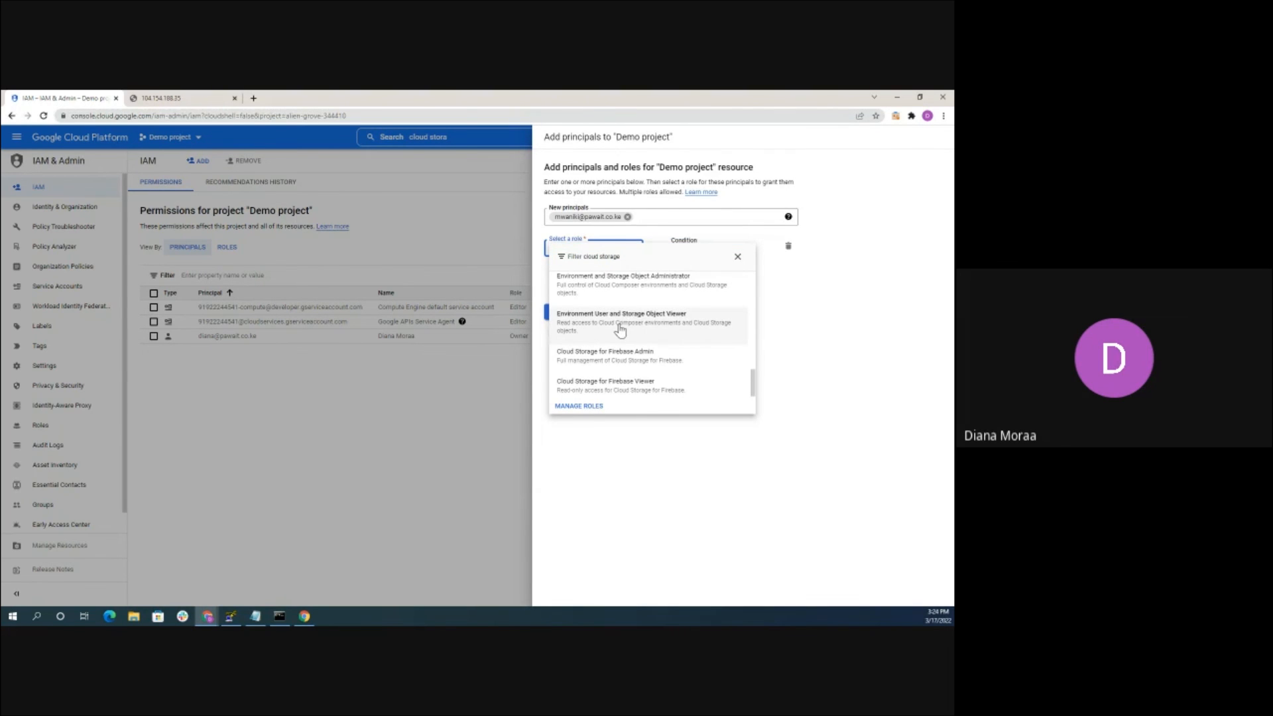
{"action": "scroll", "coordinate": [620, 330], "scroll_direction": "up", "scroll_amount": 3}
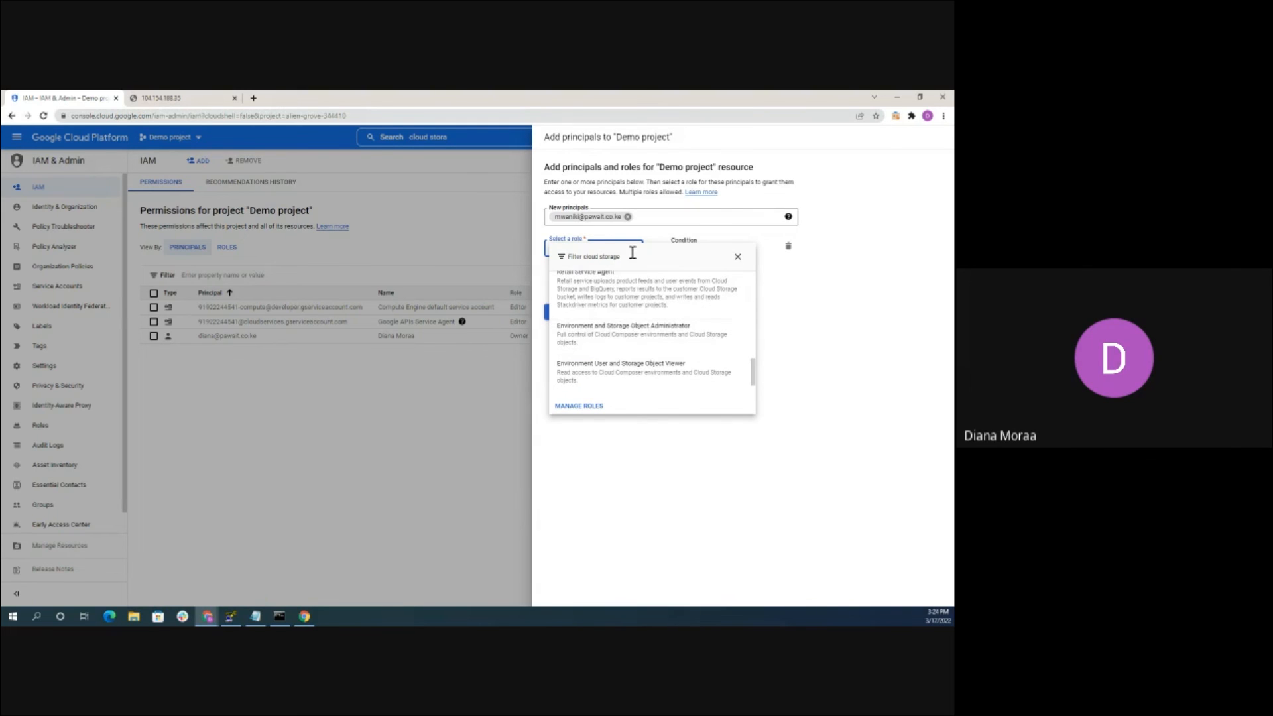
{"action": "scroll", "coordinate": [628, 325], "scroll_direction": "up", "scroll_amount": 1}
{"action": "scroll", "coordinate": [626, 328], "scroll_direction": "down", "scroll_amount": 1}
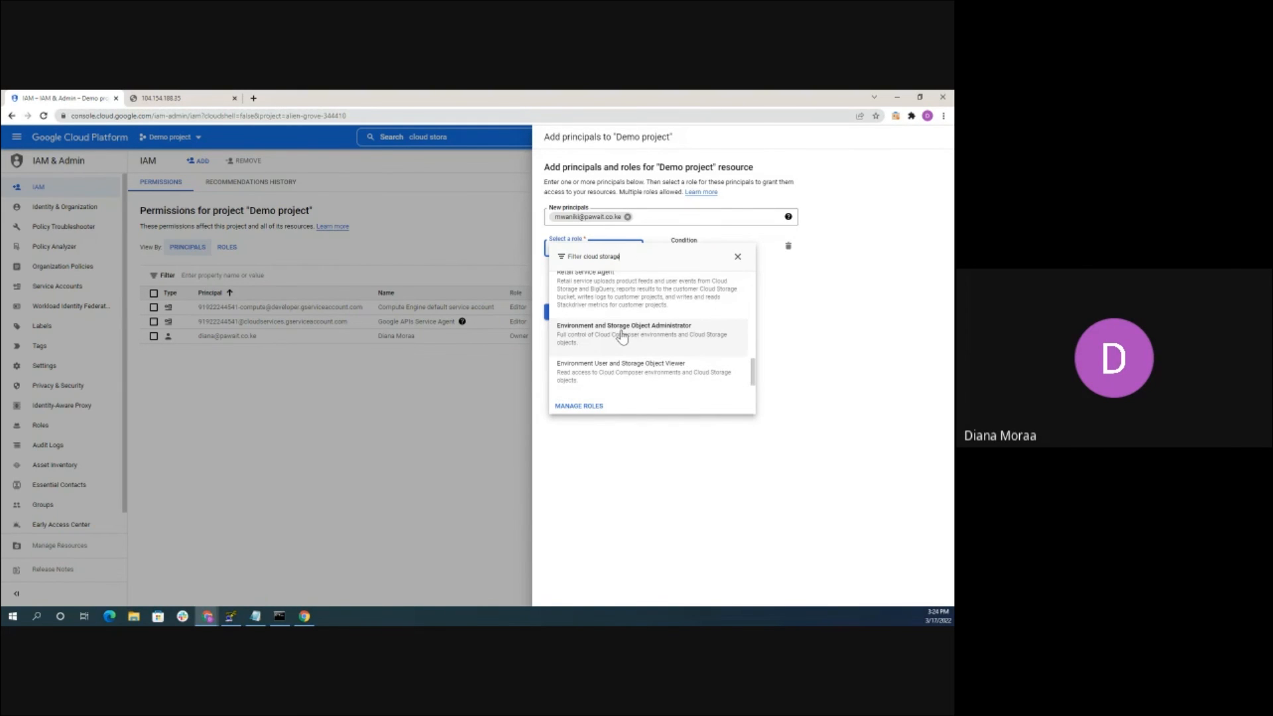
Grant Environment and Storage Object Administrator, save, and begin adding another principal
{"action": "left_click", "coordinate": [622, 337]}
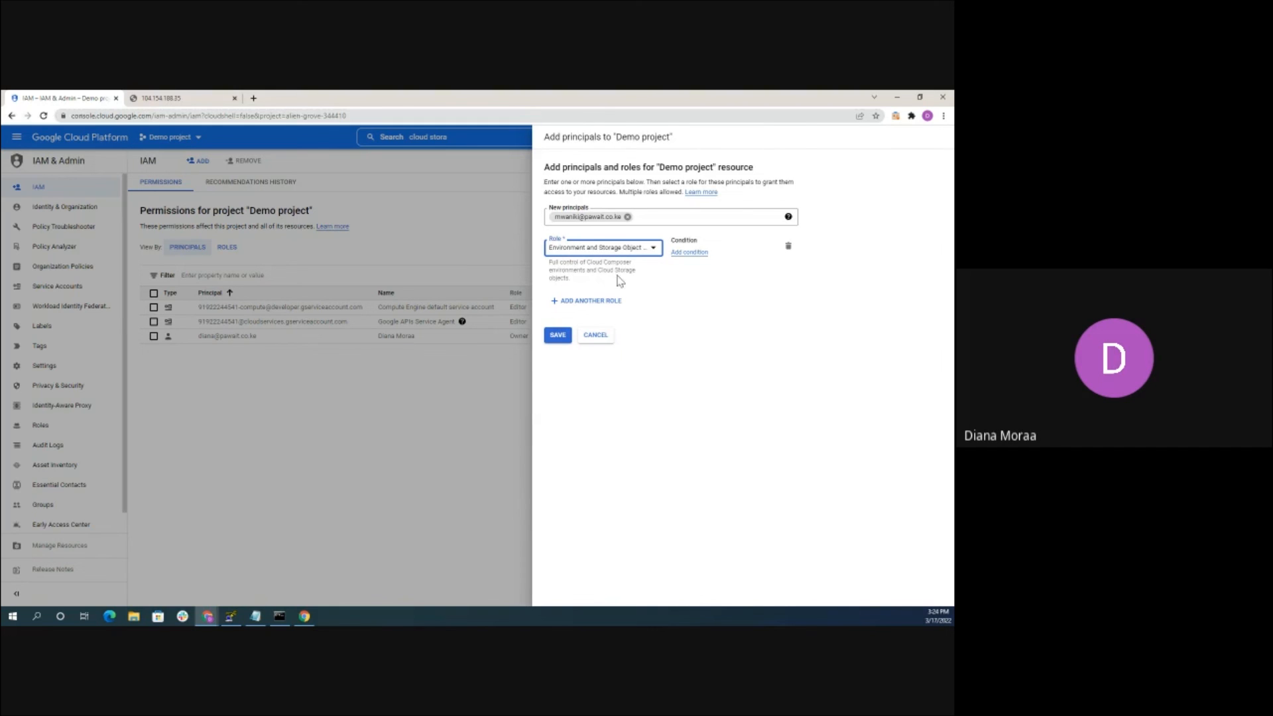
{"action": "left_click", "coordinate": [559, 336]}
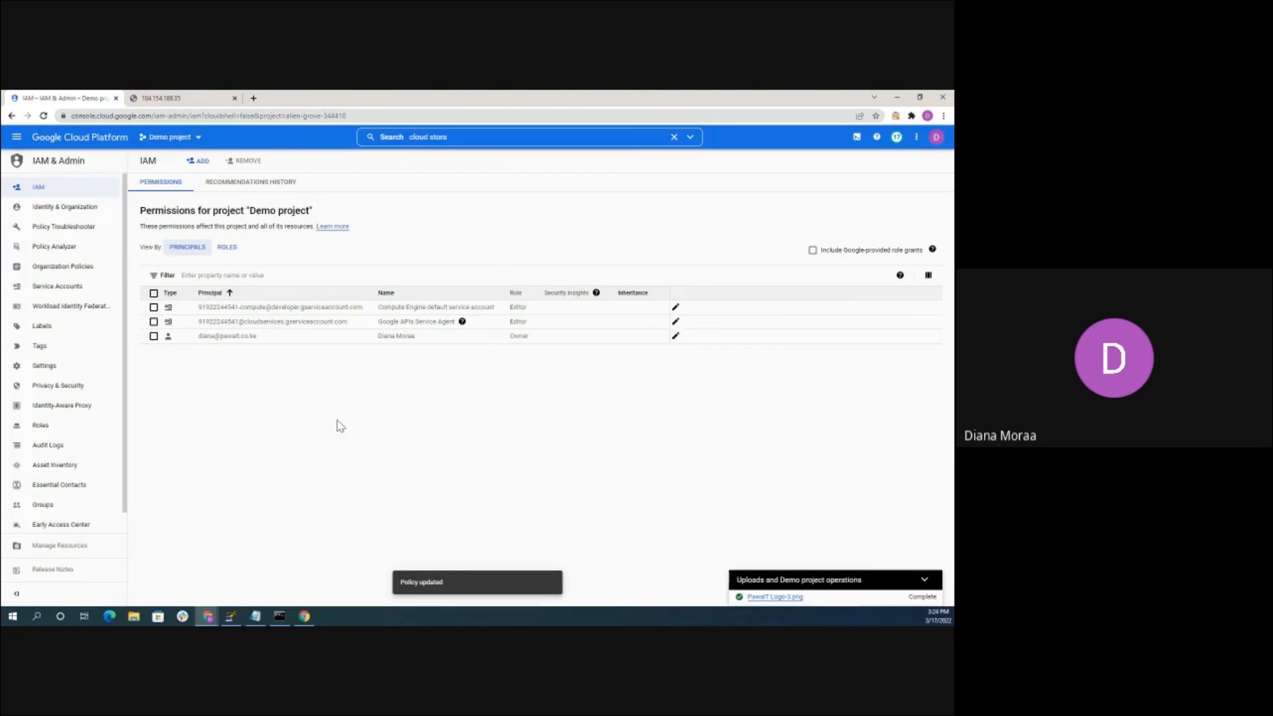
{"action": "left_click", "coordinate": [198, 161]}
{"action": "left_click", "coordinate": [570, 217]}
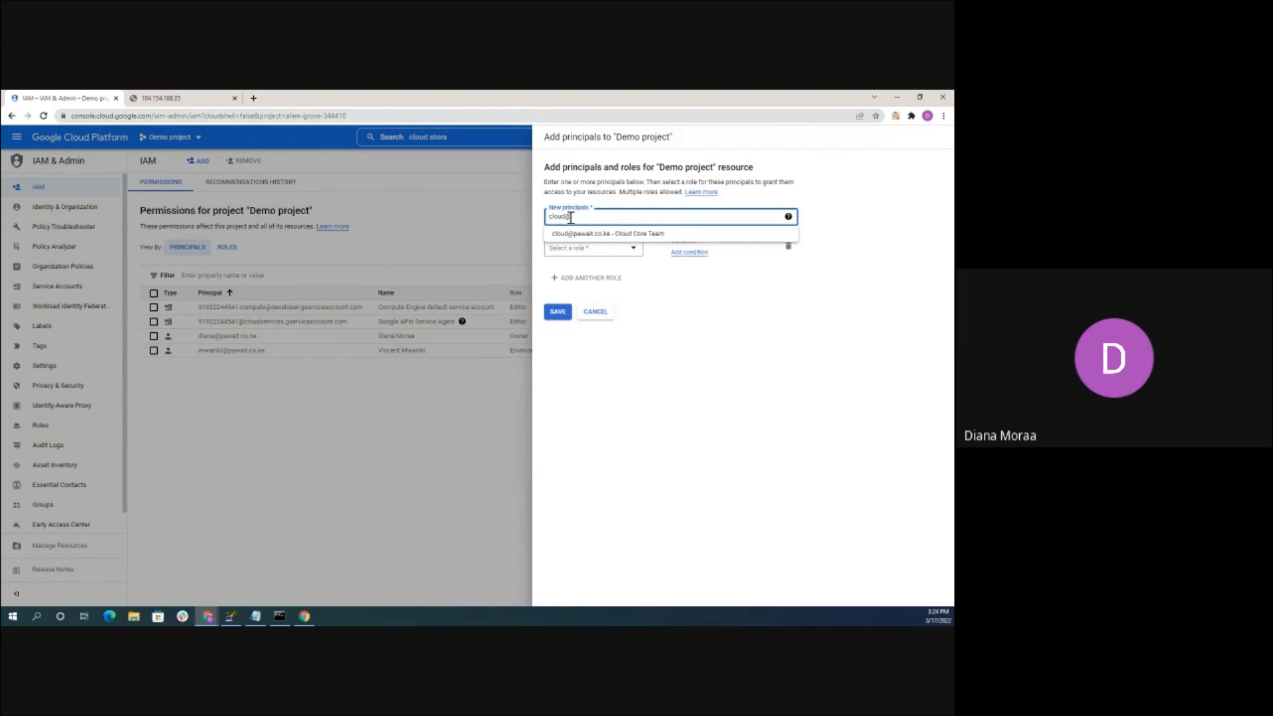
Add the cloud team group account as a principal with the Compute Admin role and save
{"action": "type", "text": "cloud@"}
{"action": "left_click", "coordinate": [572, 234]}
{"action": "left_click", "coordinate": [569, 250]}
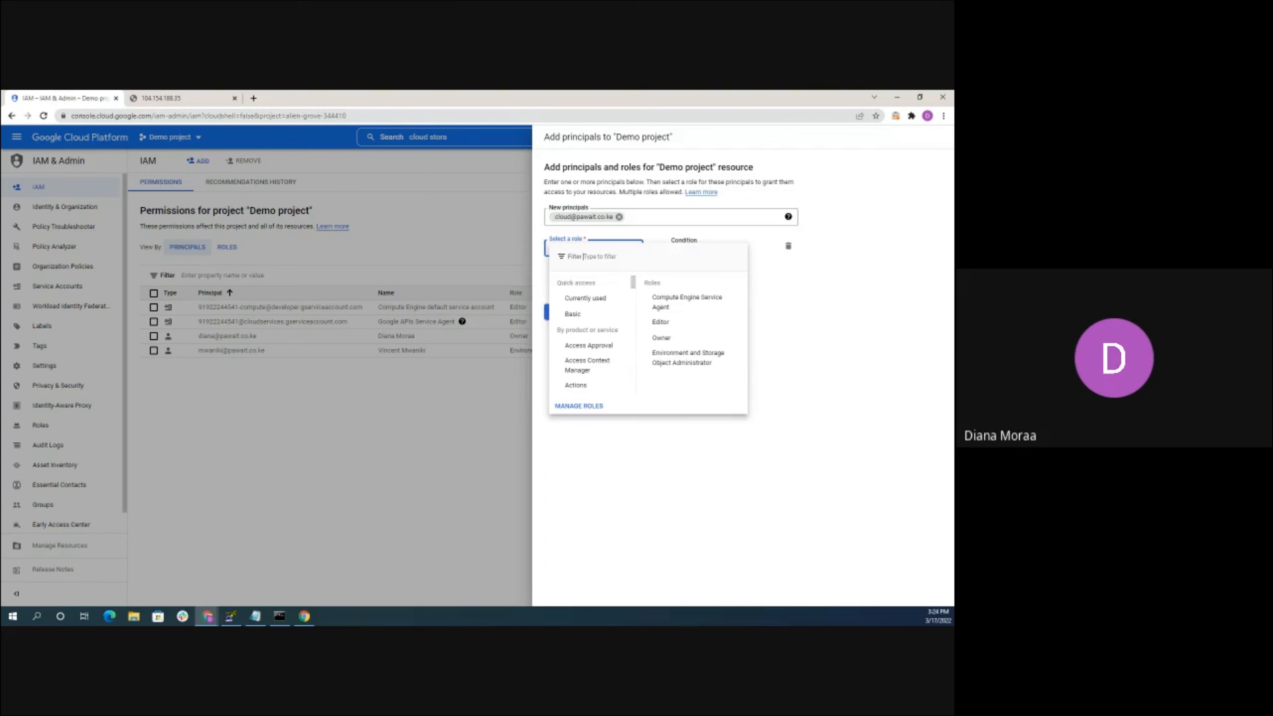
{"action": "scroll", "coordinate": [590, 351], "scroll_direction": "down", "scroll_amount": 3}
{"action": "scroll", "coordinate": [592, 358], "scroll_direction": "down", "scroll_amount": 3}
{"action": "type", "text": "compu"}
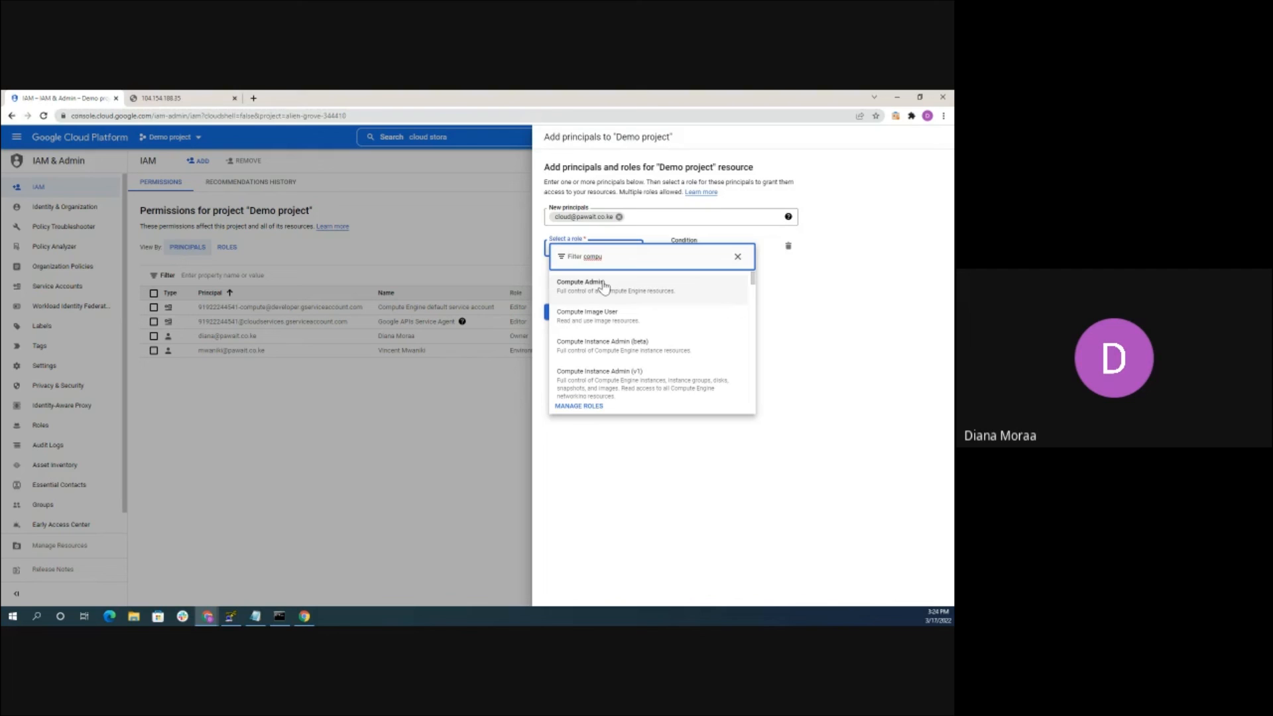
{"action": "left_click", "coordinate": [604, 285]}
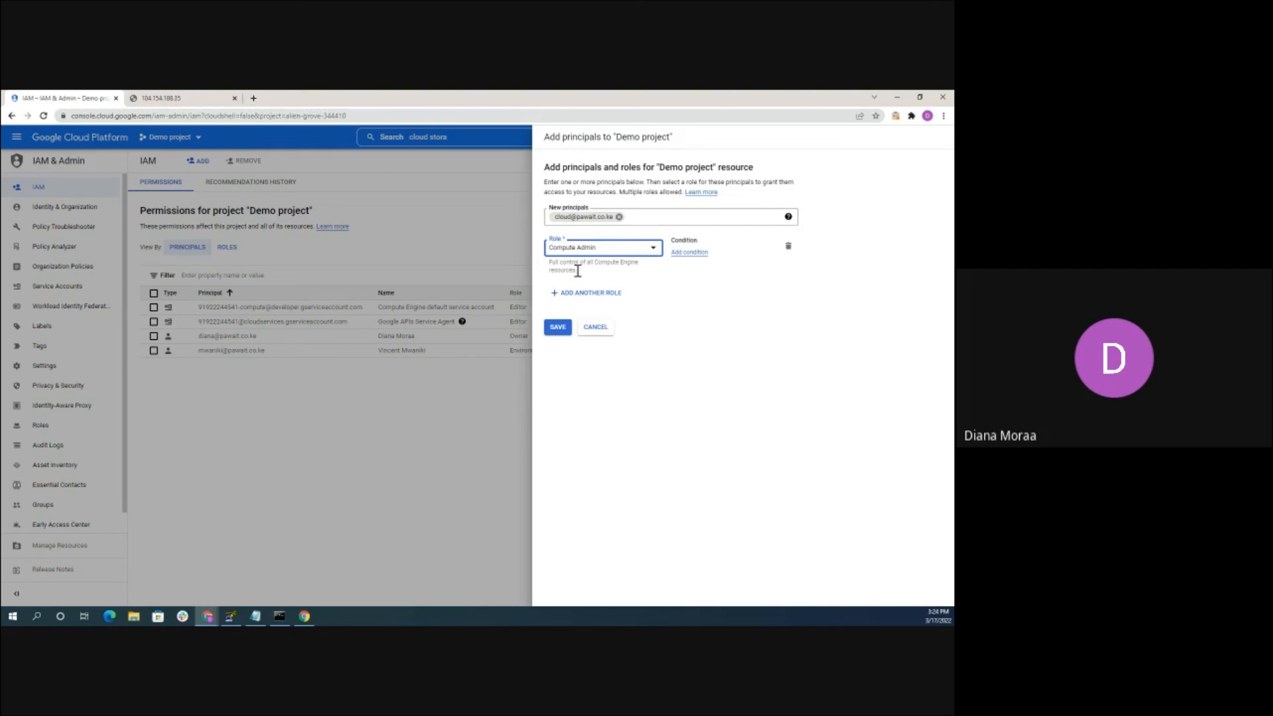
{"action": "left_click", "coordinate": [544, 329]}
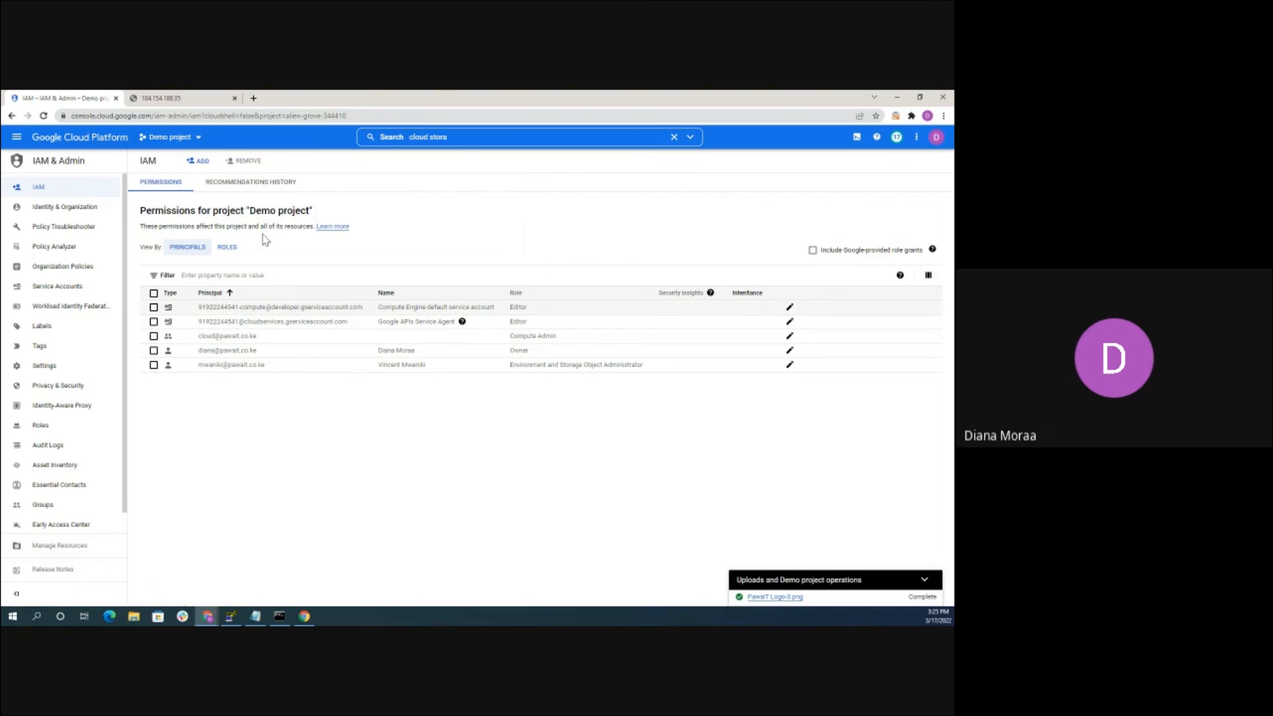
Go to Compute Engine VM instances and open the RDP options for test-windows-instance
{"action": "left_click", "coordinate": [20, 137]}
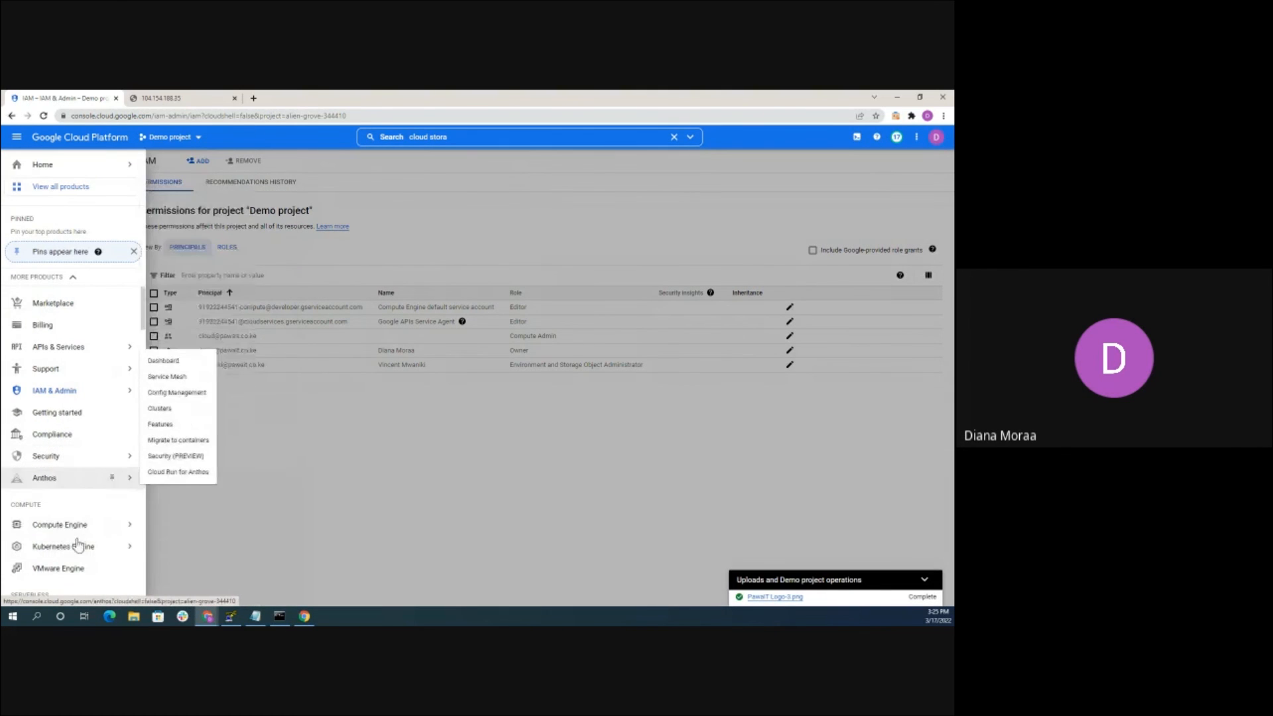
{"action": "scroll", "coordinate": [79, 517], "scroll_direction": "down", "scroll_amount": 1}
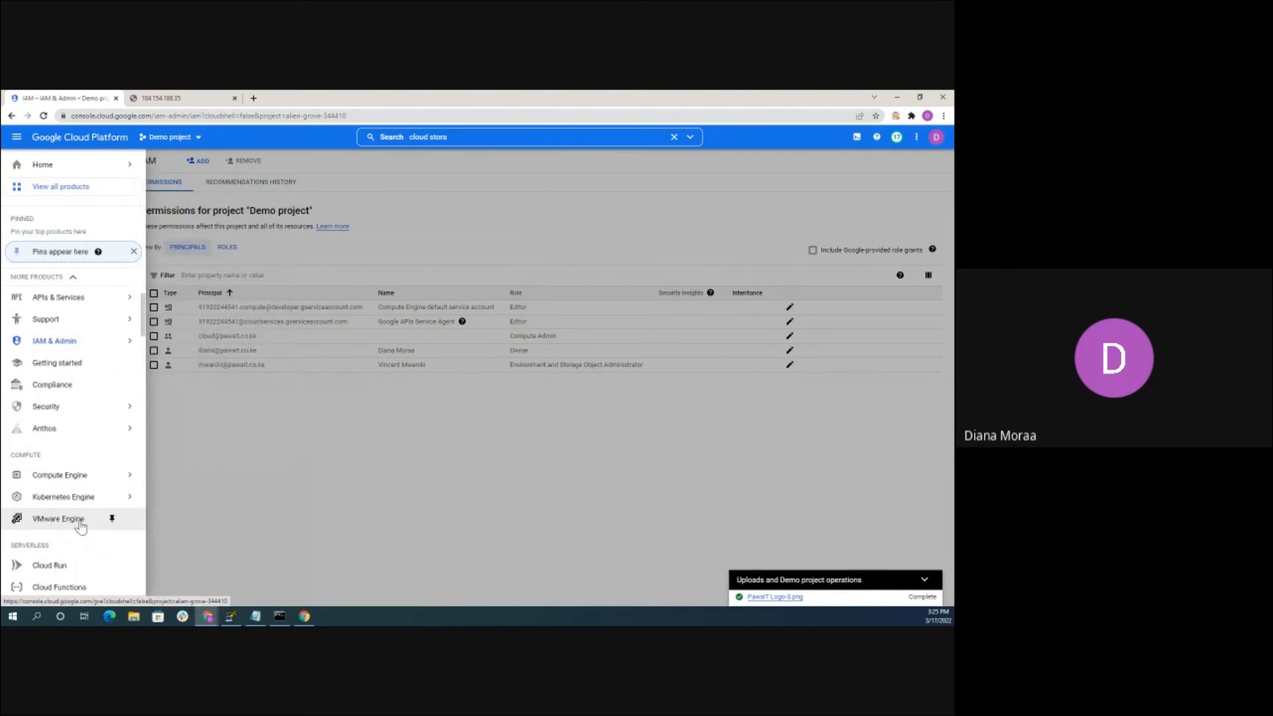
{"action": "scroll", "coordinate": [80, 523], "scroll_direction": "down", "scroll_amount": 6}
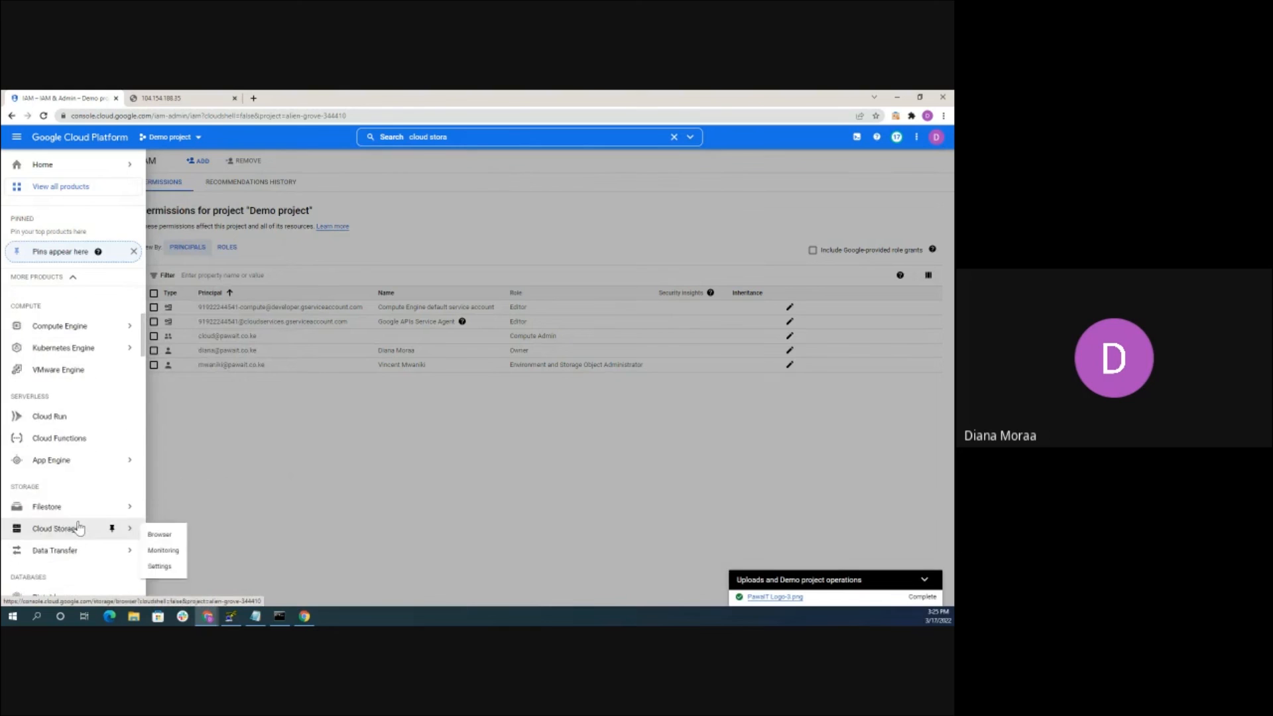
{"action": "scroll", "coordinate": [78, 516], "scroll_direction": "down", "scroll_amount": 5}
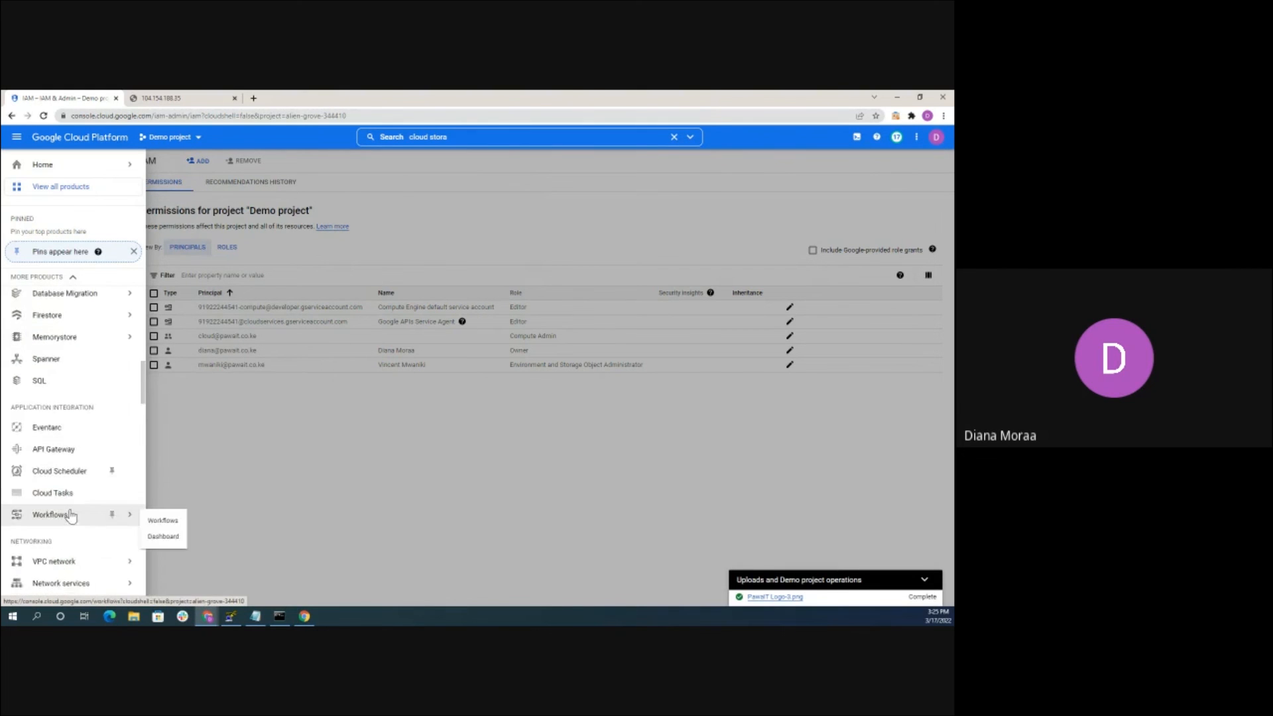
{"action": "scroll", "coordinate": [86, 355], "scroll_direction": "up", "scroll_amount": 9}
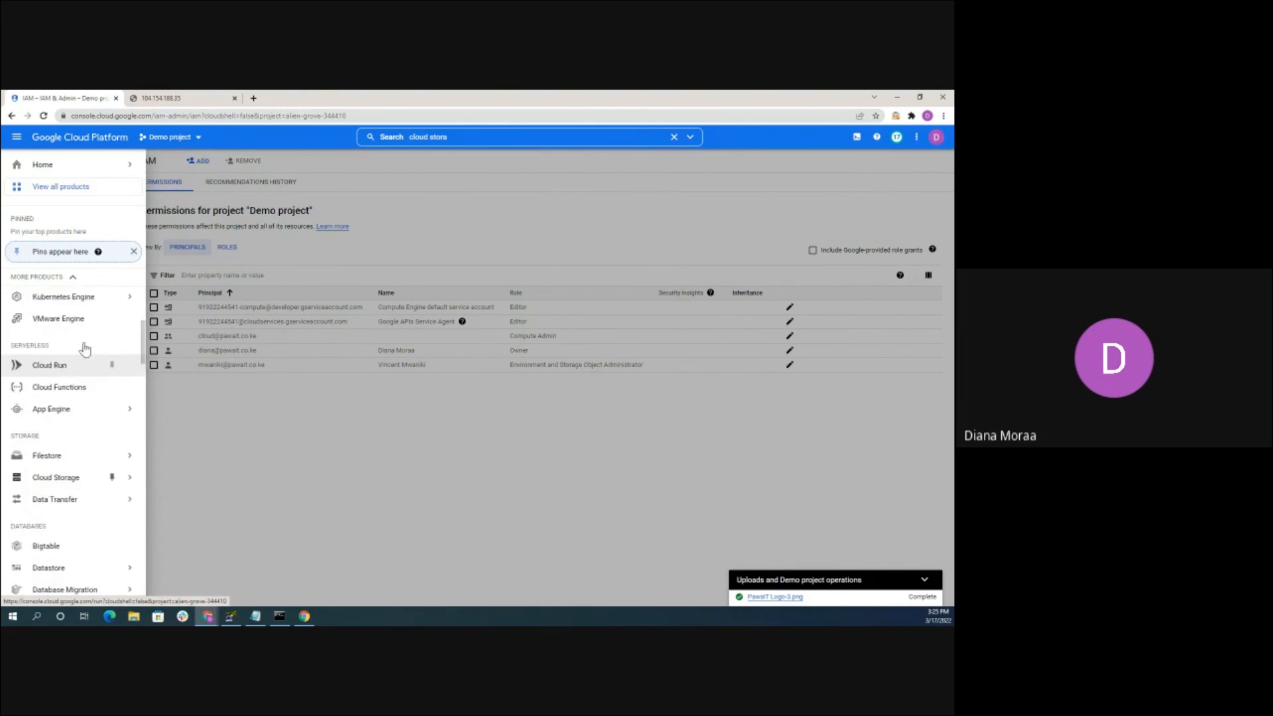
{"action": "scroll", "coordinate": [84, 352], "scroll_direction": "up", "scroll_amount": 1}
{"action": "mouse_move", "coordinate": [99, 326]}
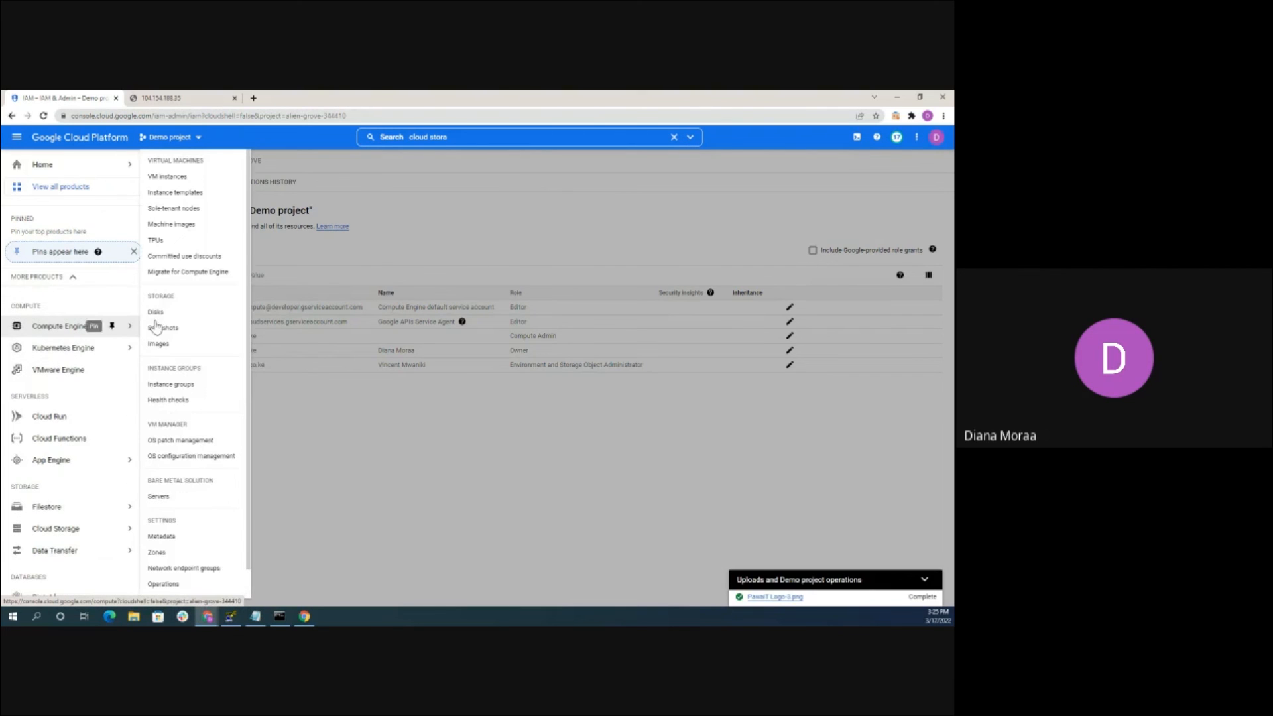
{"action": "left_click", "coordinate": [183, 178]}
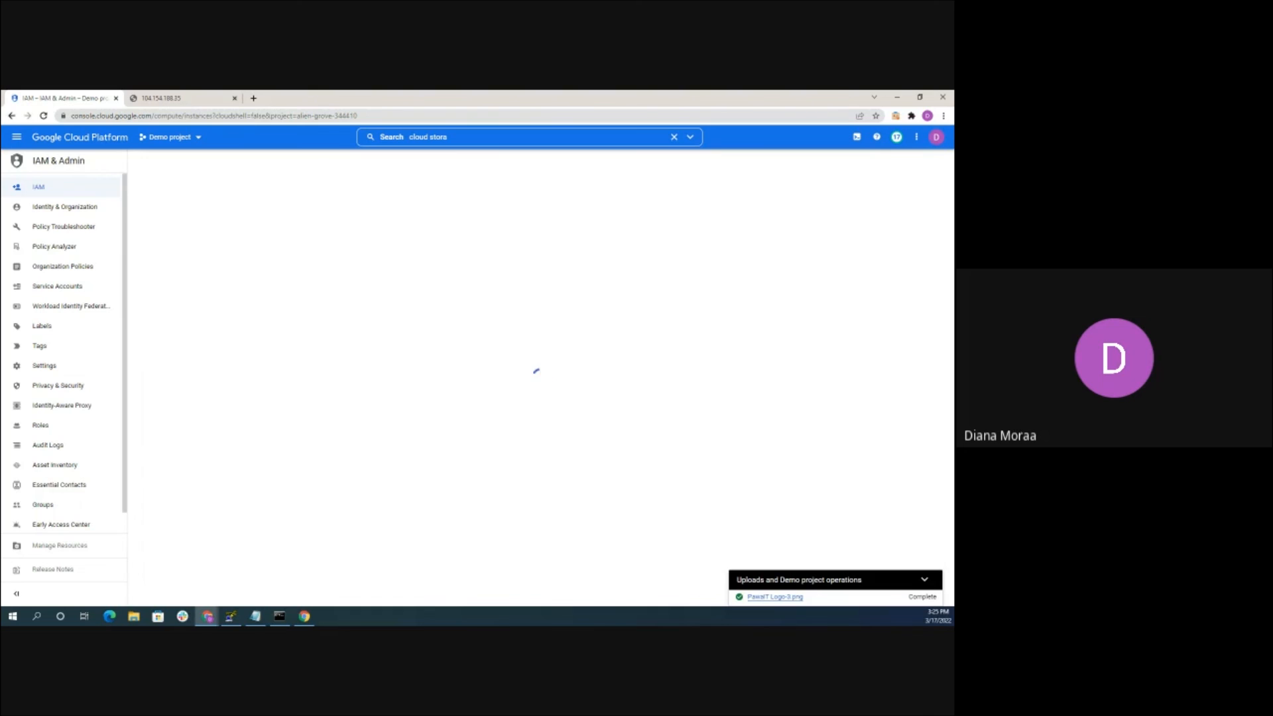
{"action": "left_click", "coordinate": [922, 581]}
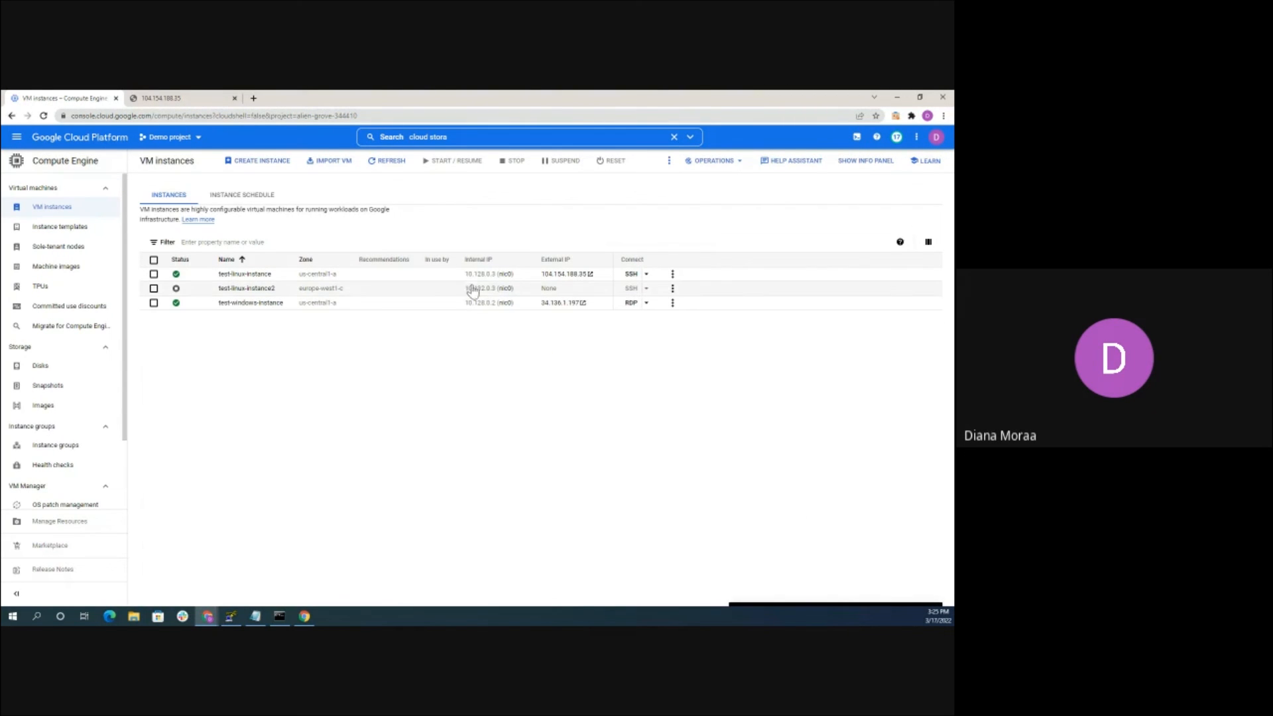
{"action": "left_click", "coordinate": [647, 304]}
Set a new Windows password for test-windows-instance's user, copy it, and close the dialog
{"action": "left_click", "coordinate": [678, 323]}
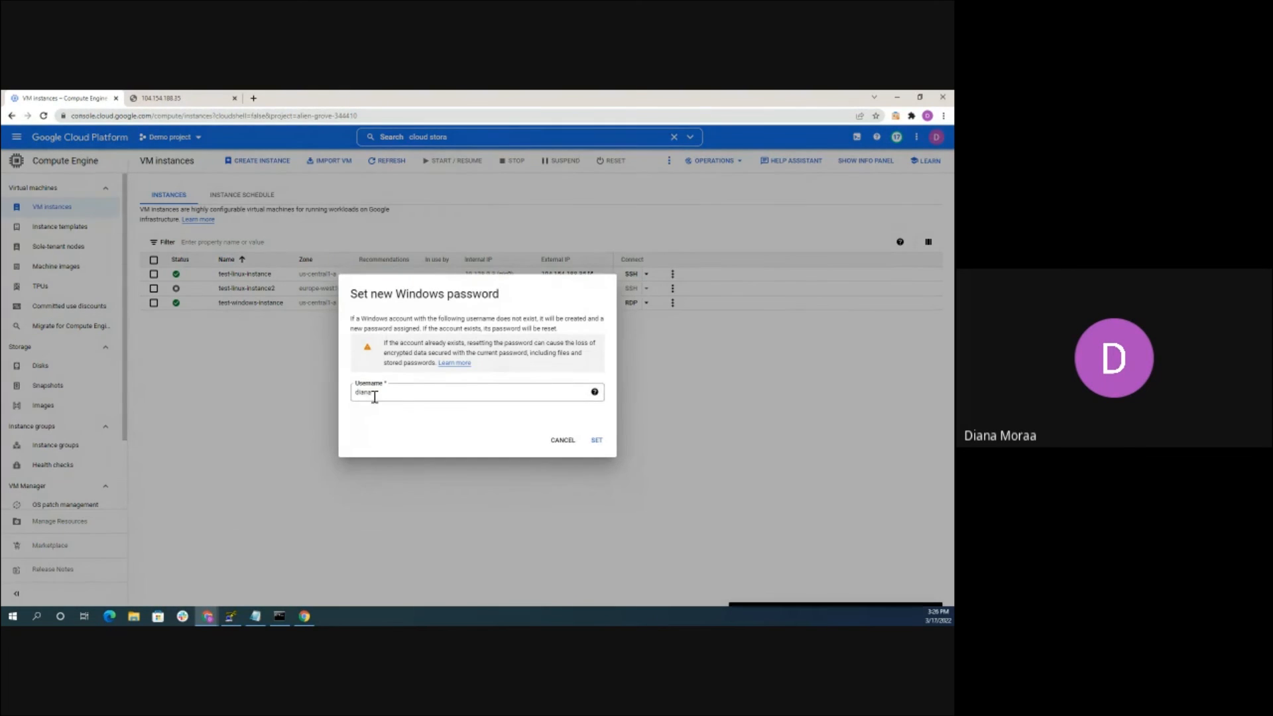
{"action": "left_click", "coordinate": [377, 392]}
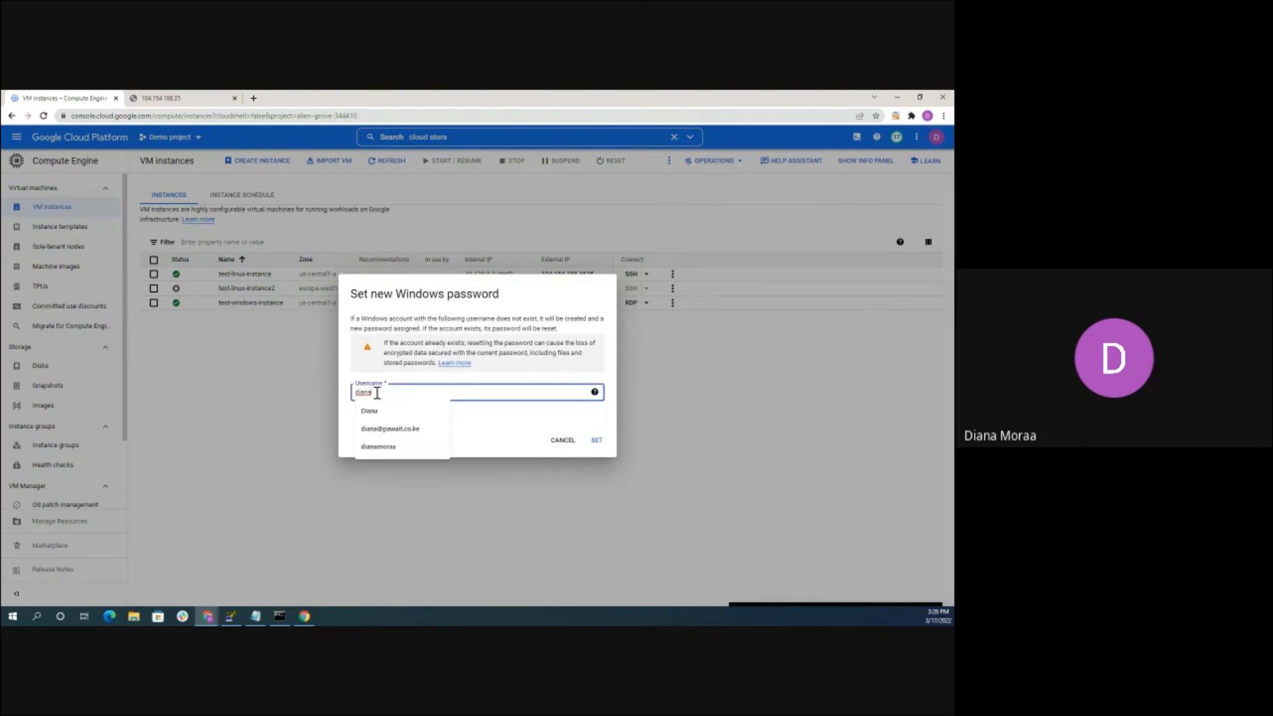
{"action": "left_click", "coordinate": [508, 427]}
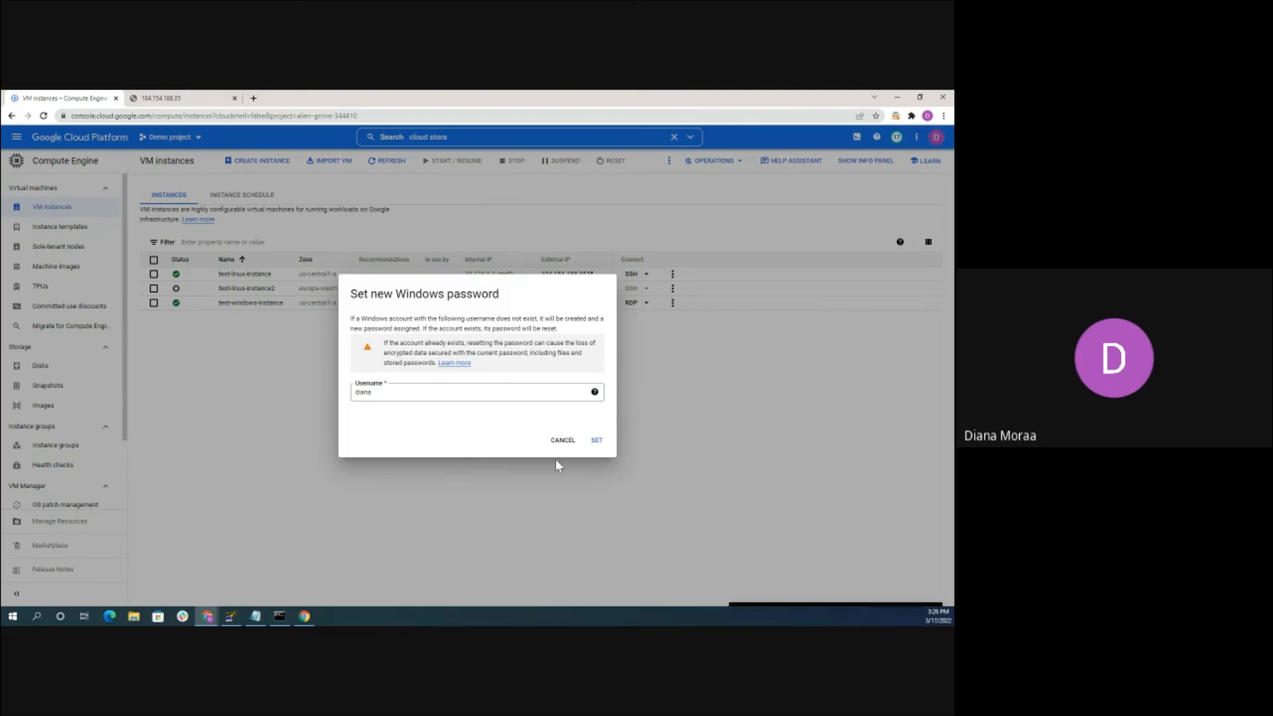
{"action": "left_click", "coordinate": [596, 441]}
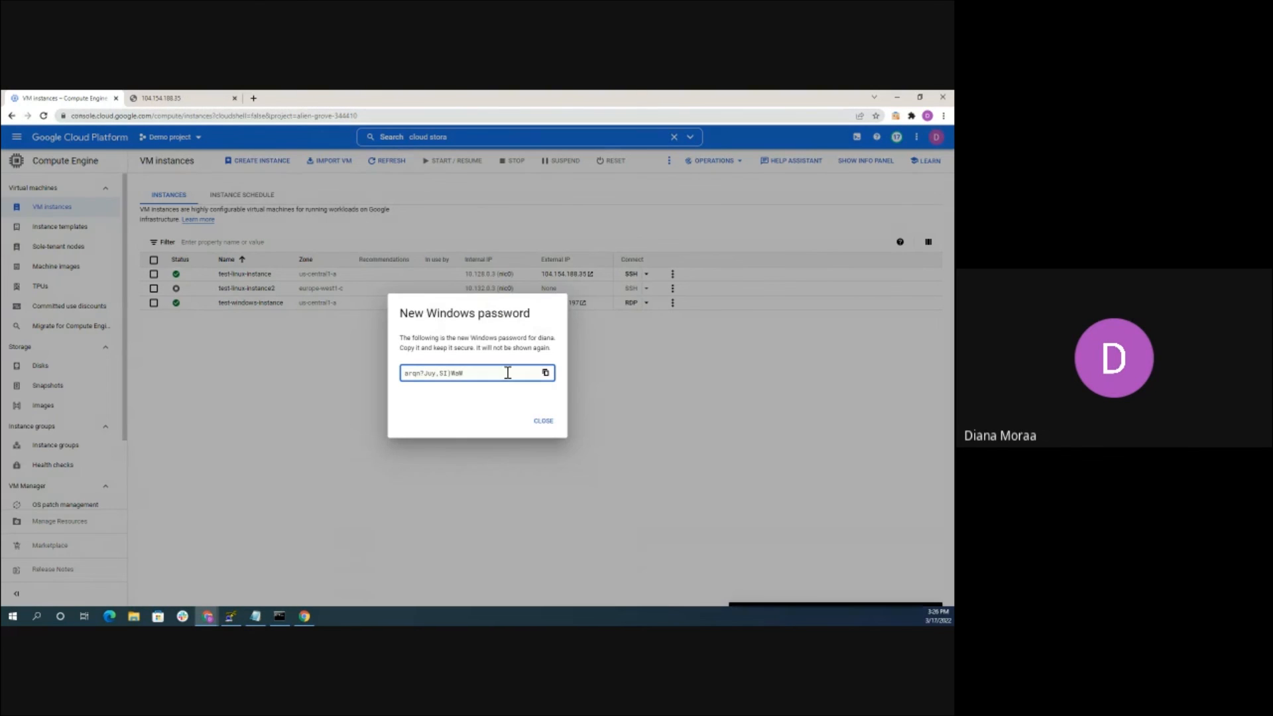
{"action": "left_click", "coordinate": [546, 373]}
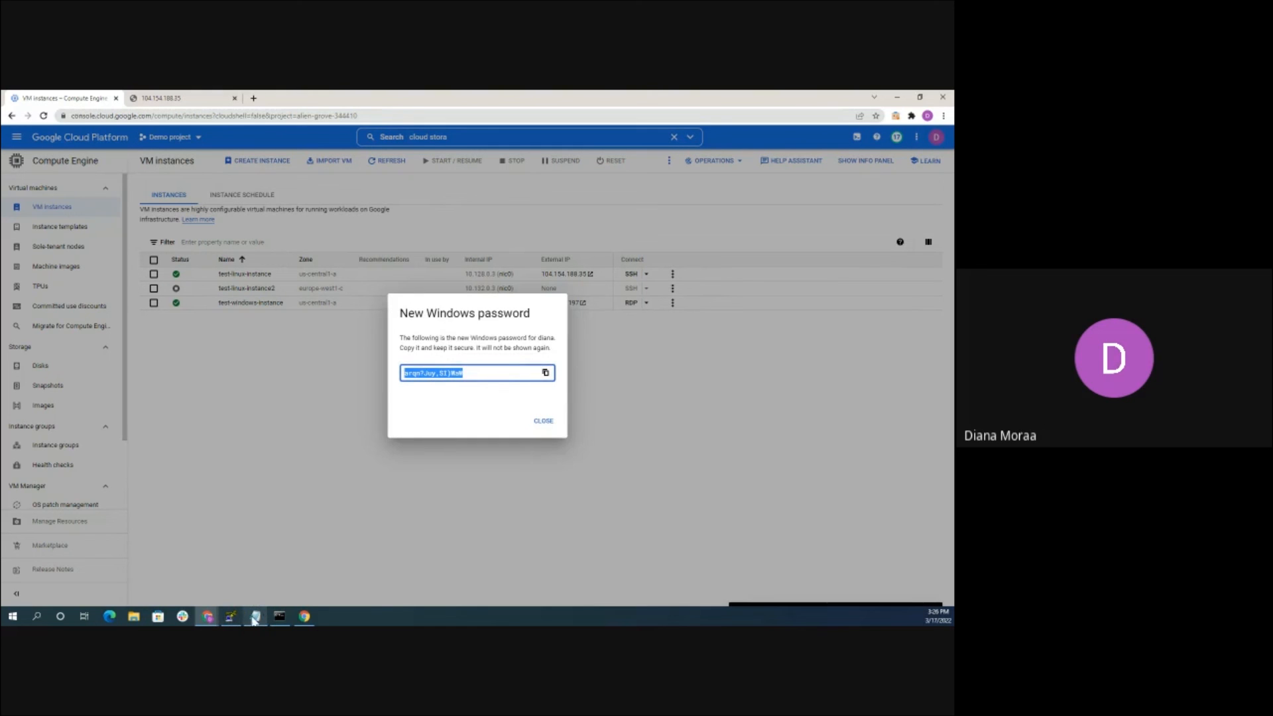
{"action": "left_click", "coordinate": [255, 616]}
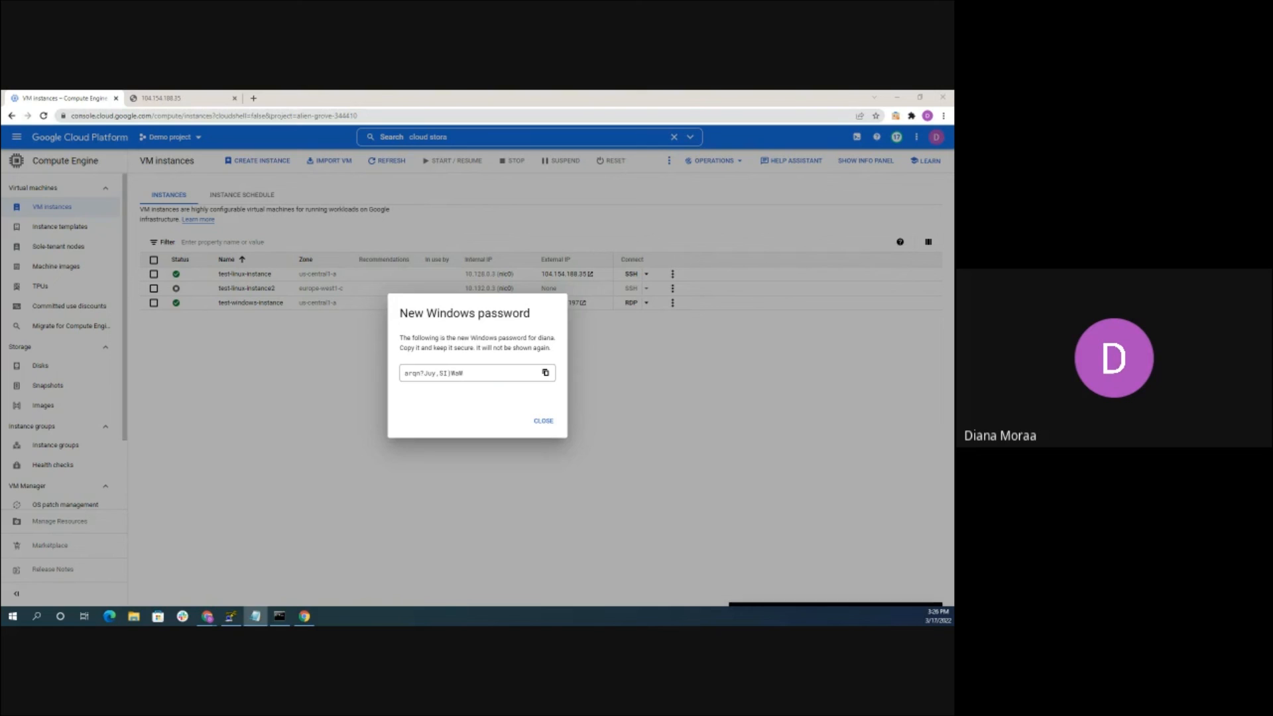
{"action": "left_click", "coordinate": [297, 473]}
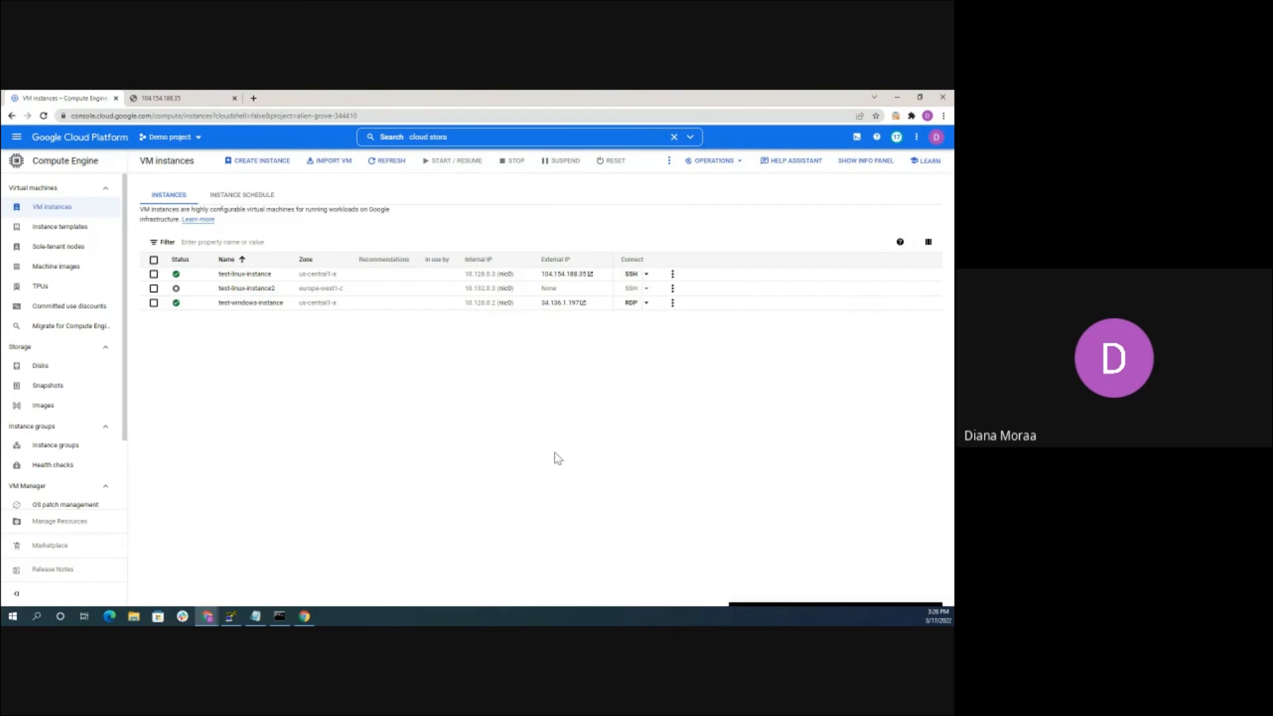
In Remote Desktop Connection, connect to the VM's external IP 34.136.1.197
{"action": "left_click", "coordinate": [40, 619]}
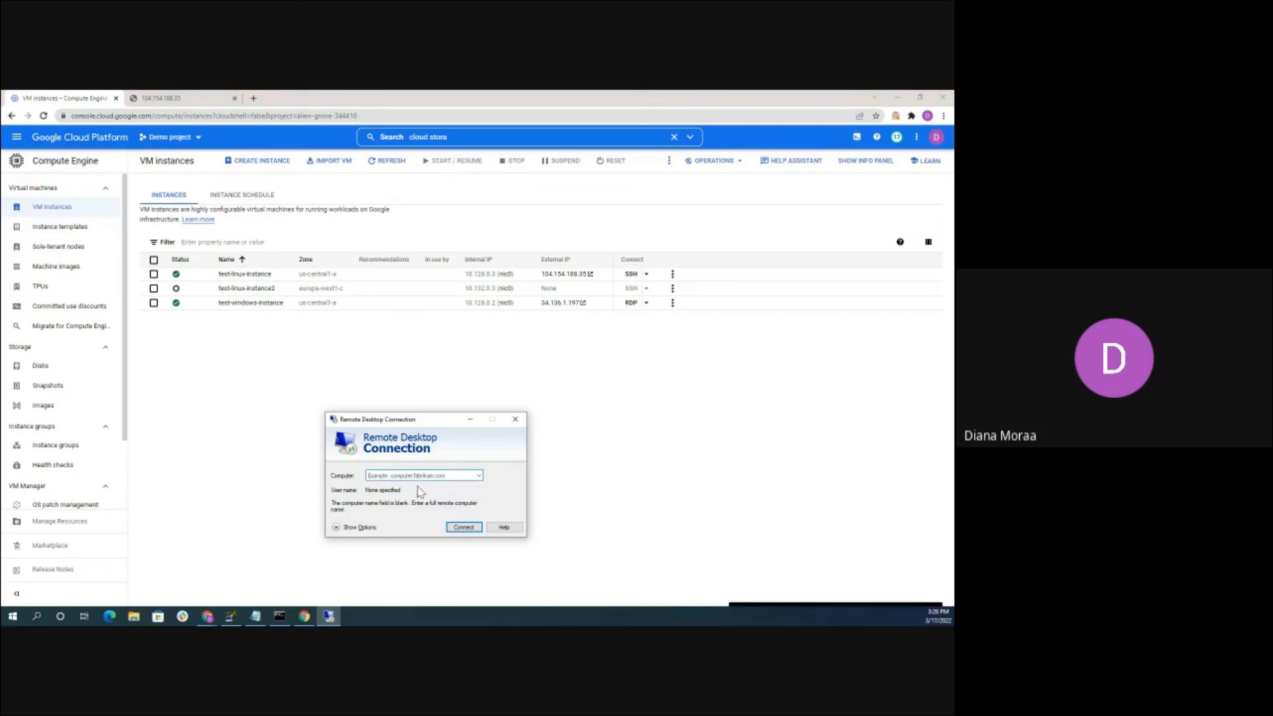
{"action": "left_click", "coordinate": [592, 302]}
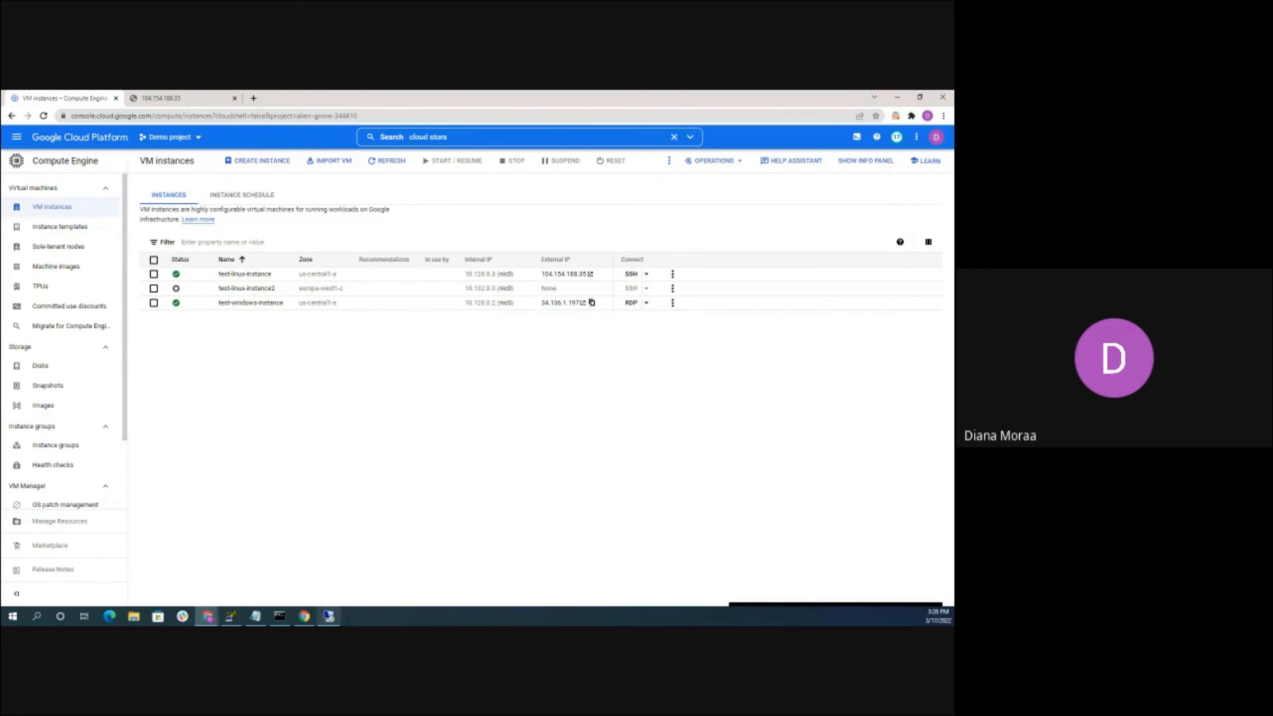
{"action": "left_click", "coordinate": [329, 616]}
{"action": "left_click", "coordinate": [411, 474]}
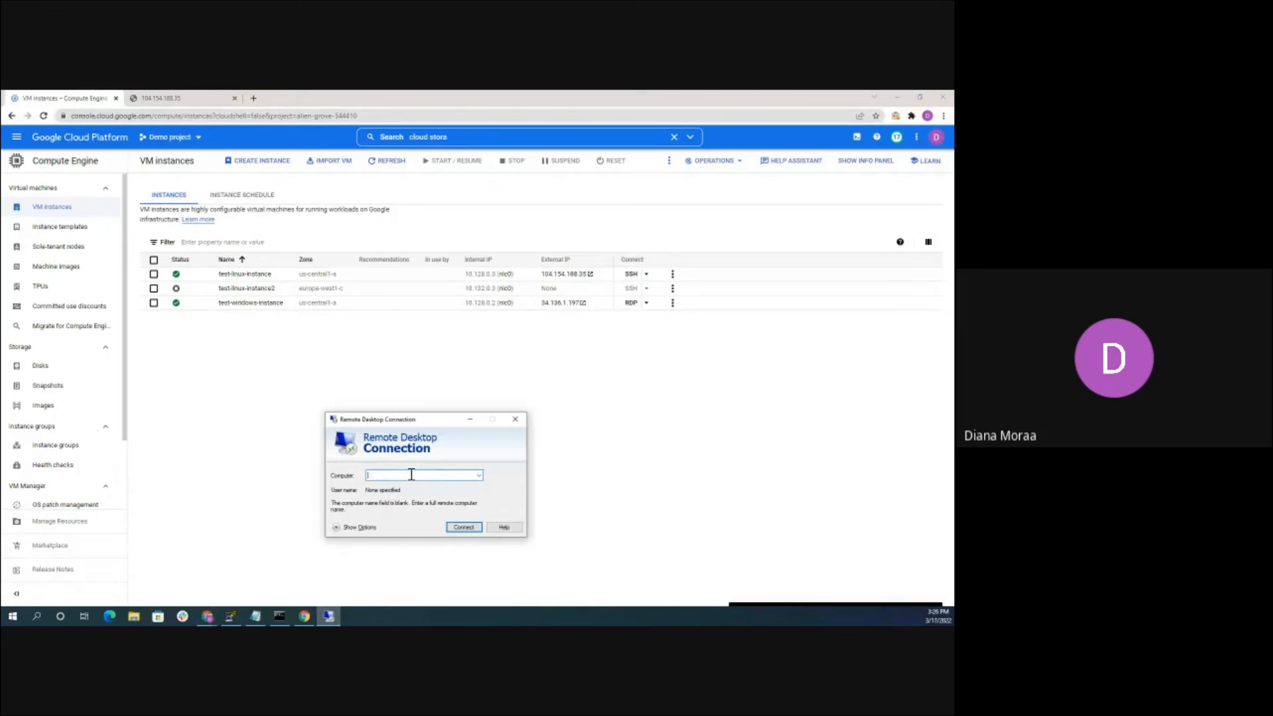
{"action": "key", "text": "ctrl+v"}
{"action": "left_click", "coordinate": [453, 527]}
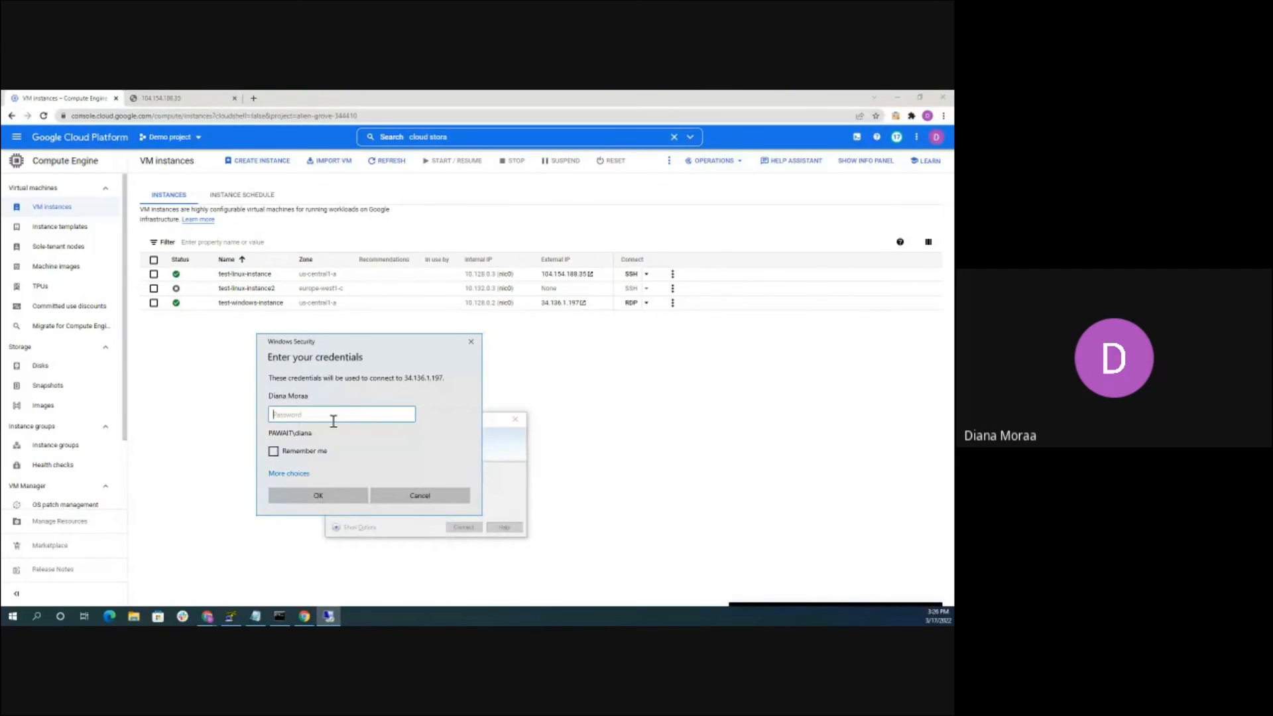
Sign in with a different account using the Windows username and copied password, accepting the certificate warning
{"action": "left_click", "coordinate": [292, 474]}
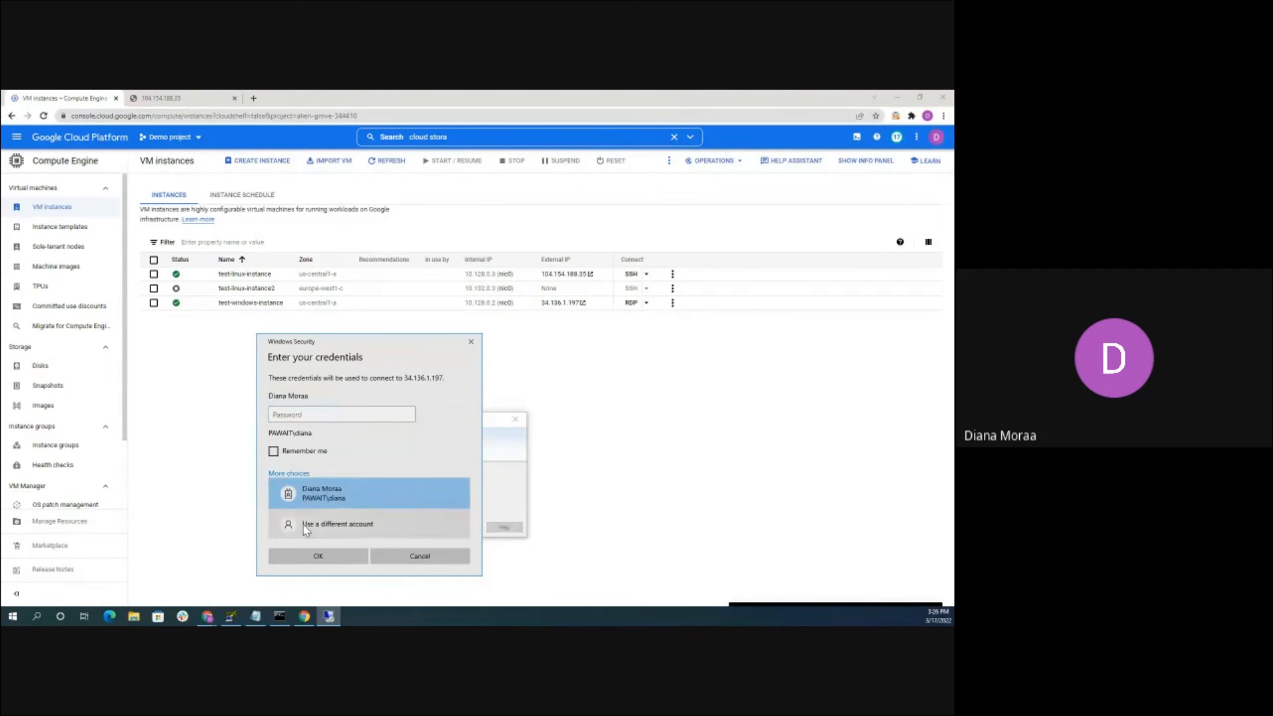
{"action": "left_click", "coordinate": [306, 530]}
{"action": "type", "text": "diana"}
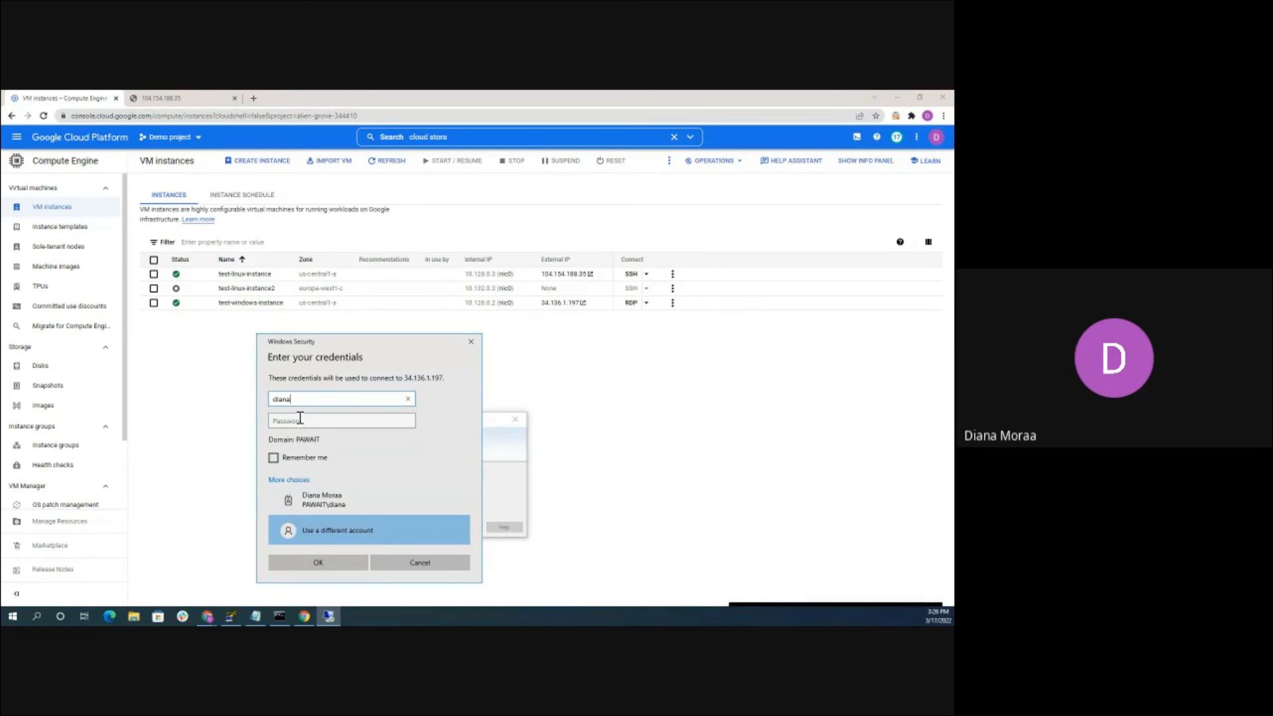
{"action": "left_click", "coordinate": [299, 419]}
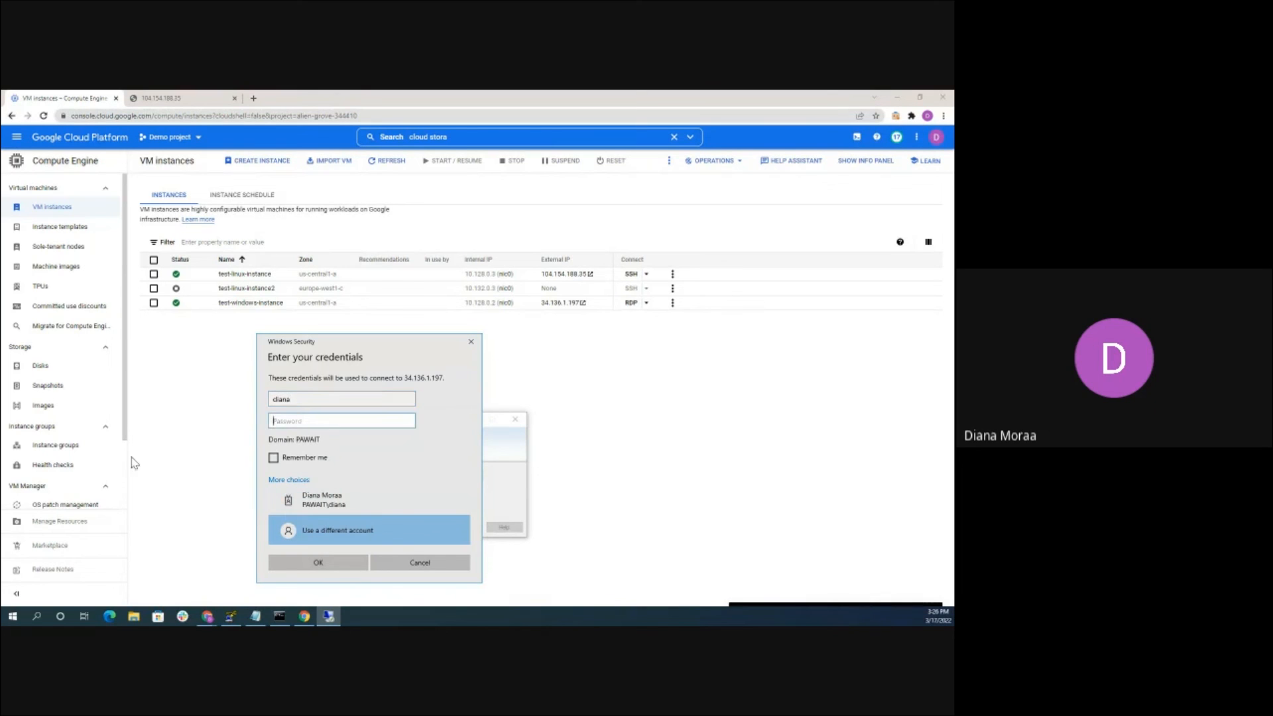
{"action": "key", "text": "alt+Tab"}
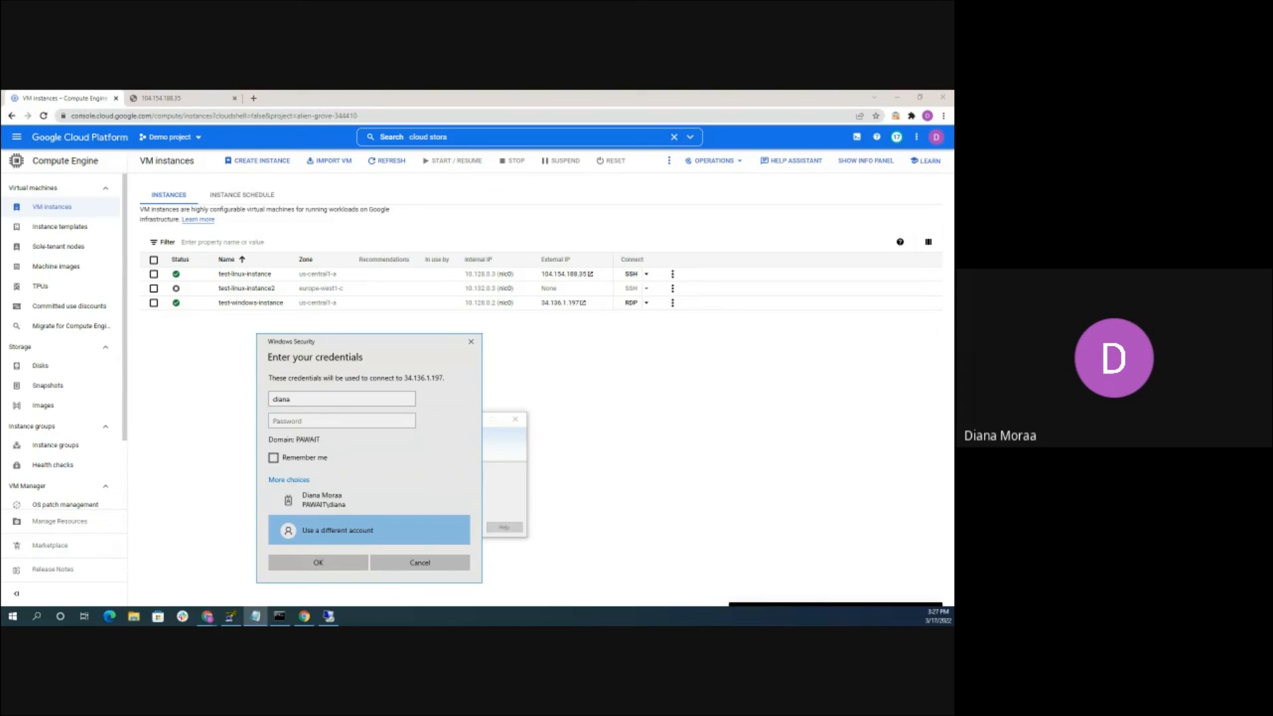
{"action": "left_click", "coordinate": [283, 419]}
{"action": "right_click", "coordinate": [284, 419]}
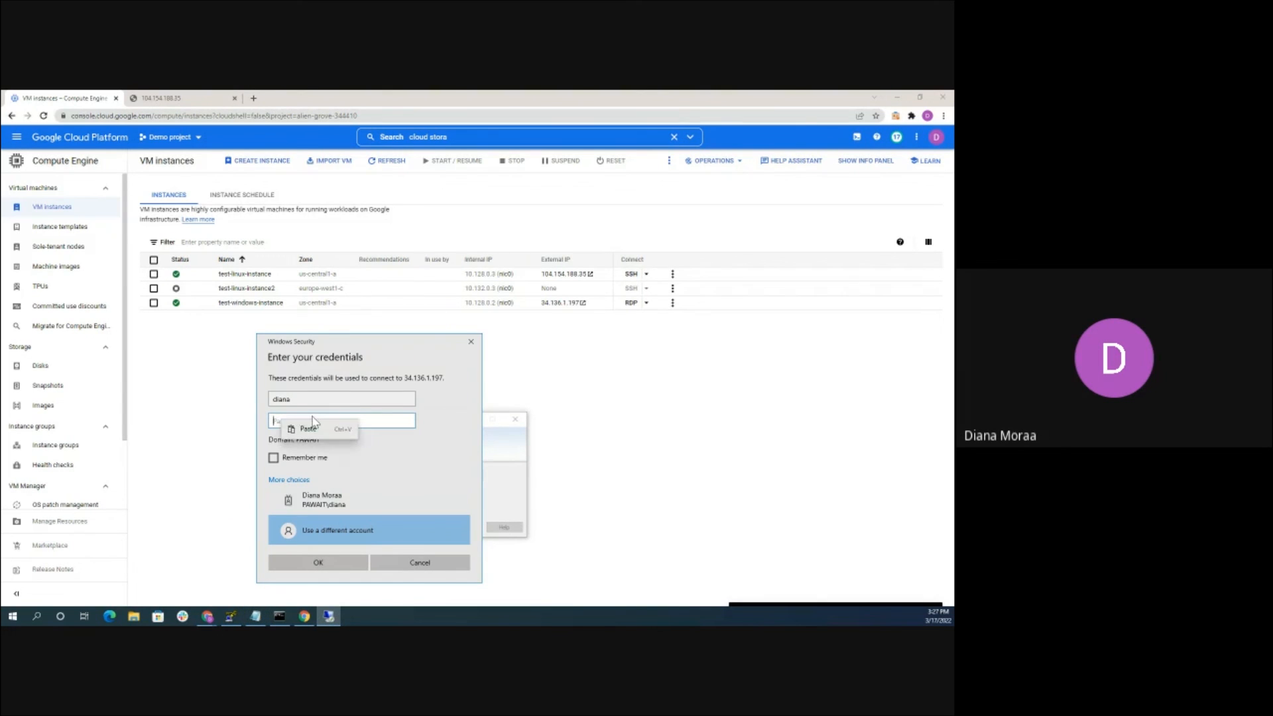
{"action": "left_click", "coordinate": [312, 428]}
{"action": "left_click", "coordinate": [316, 561]}
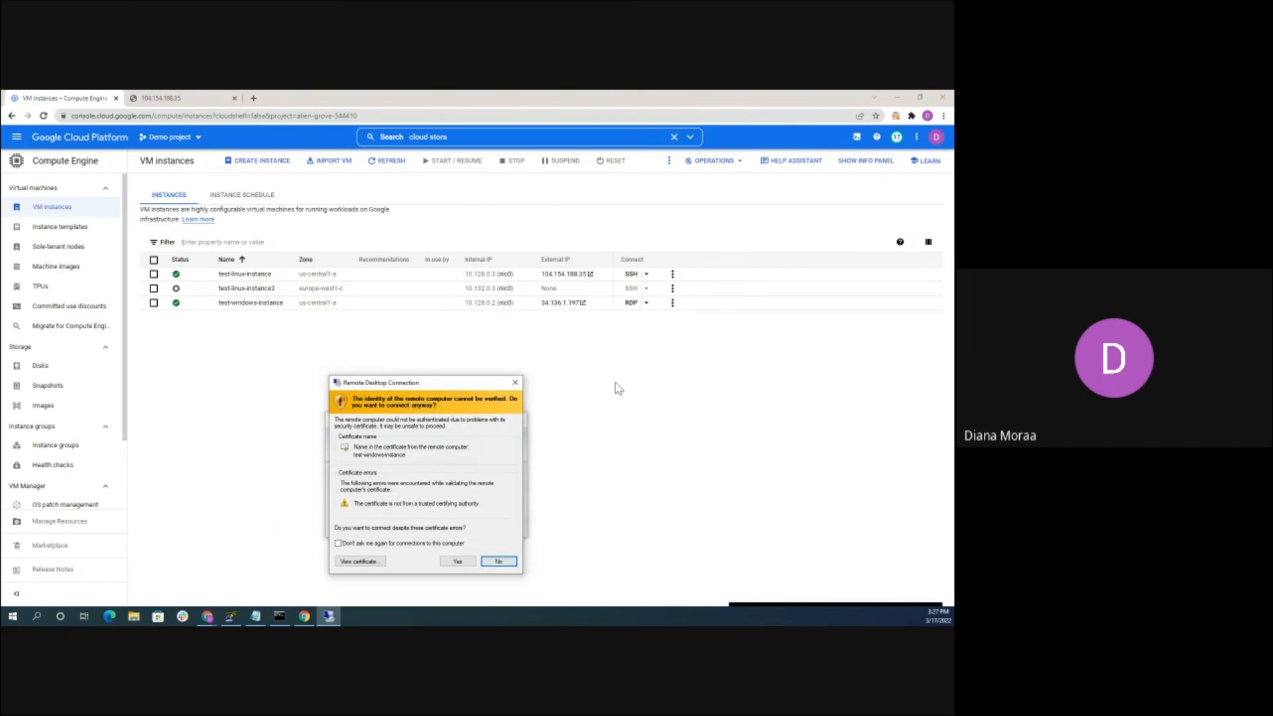
{"action": "left_click", "coordinate": [459, 562]}
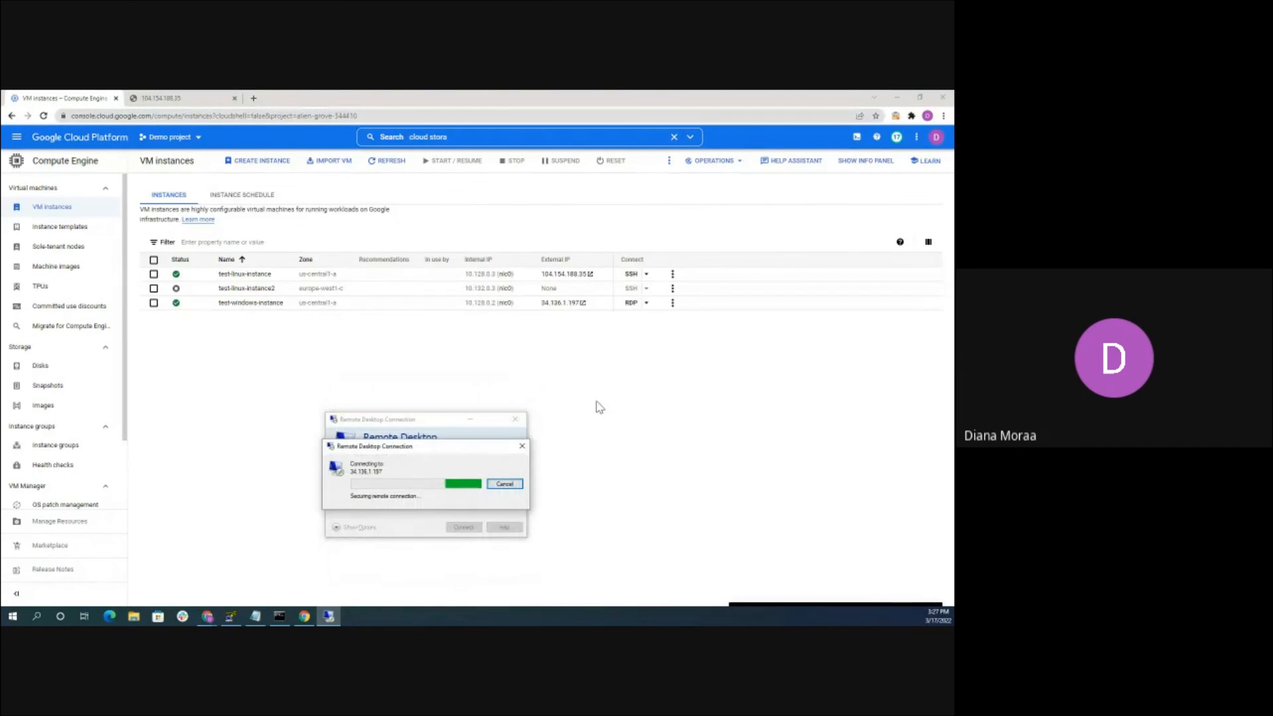